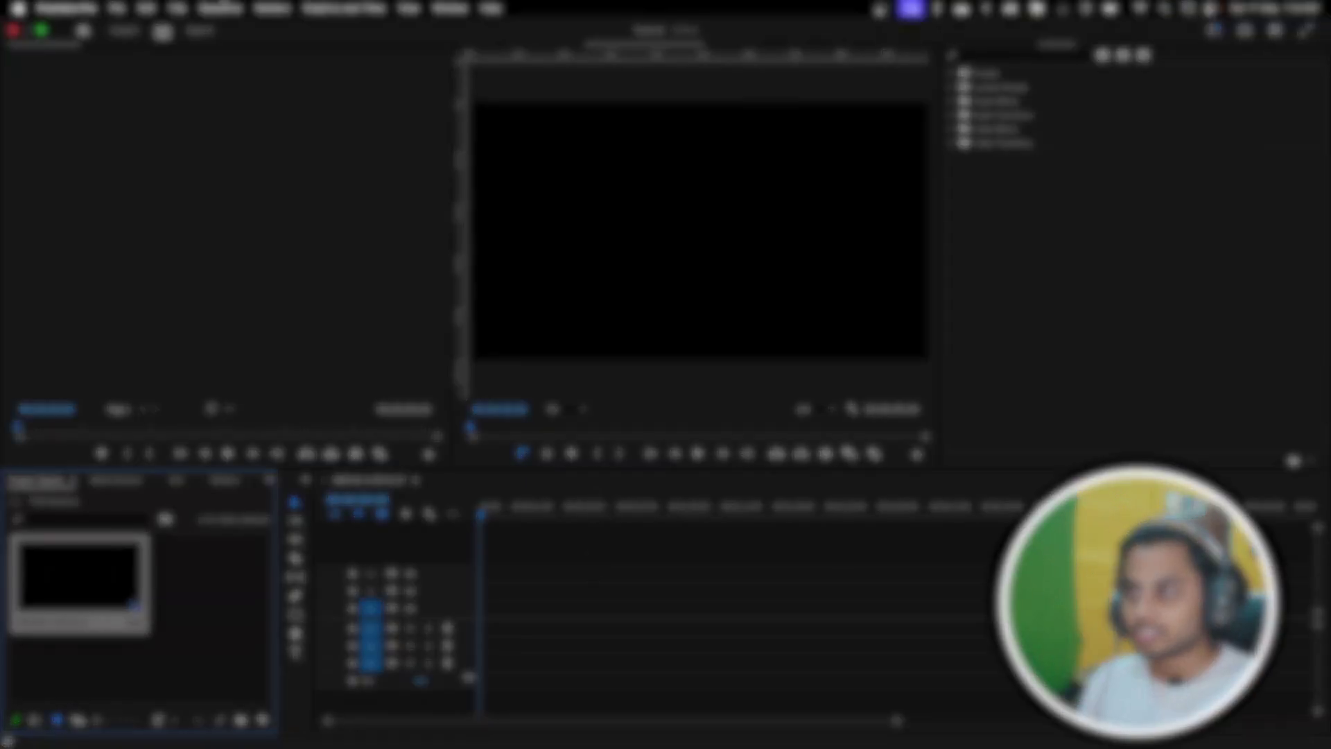
# Change the sequence's frame size to 1080 horizontal by 1920 vertical
pyautogui.click(212, 4)
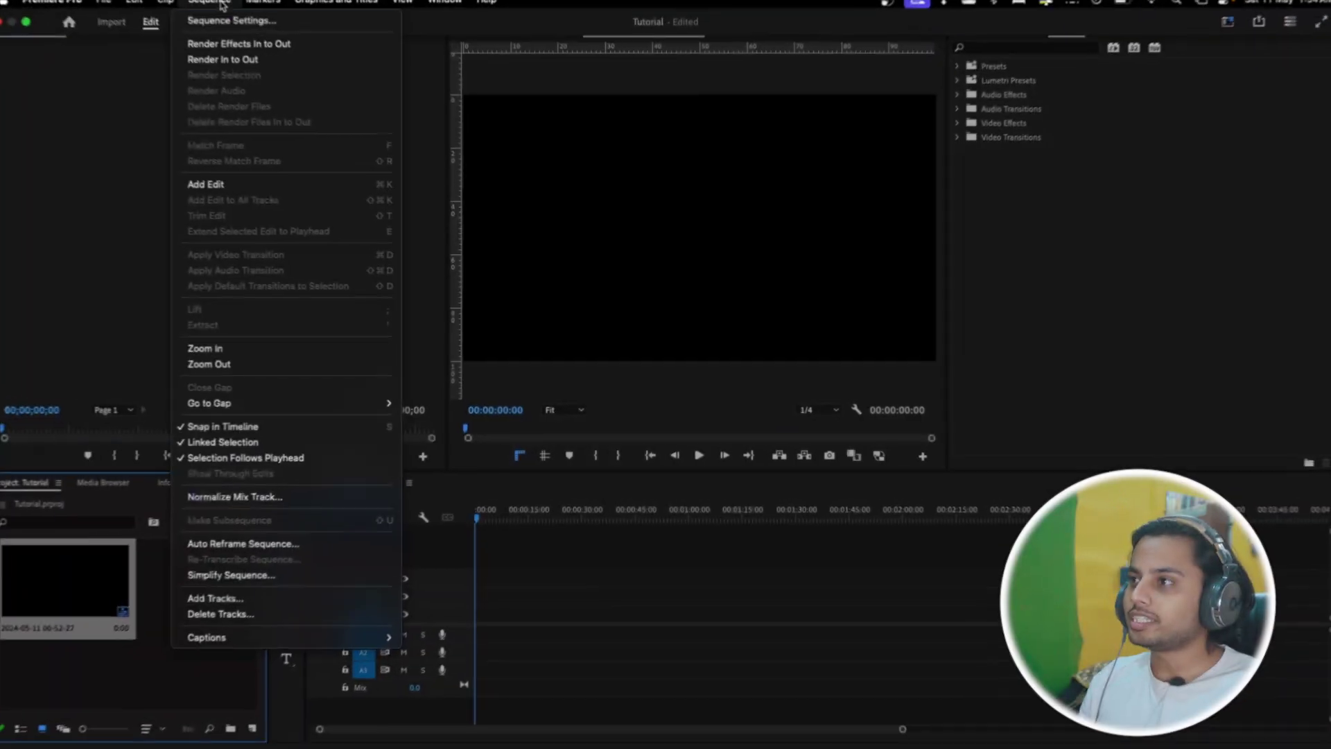
pyautogui.click(234, 22)
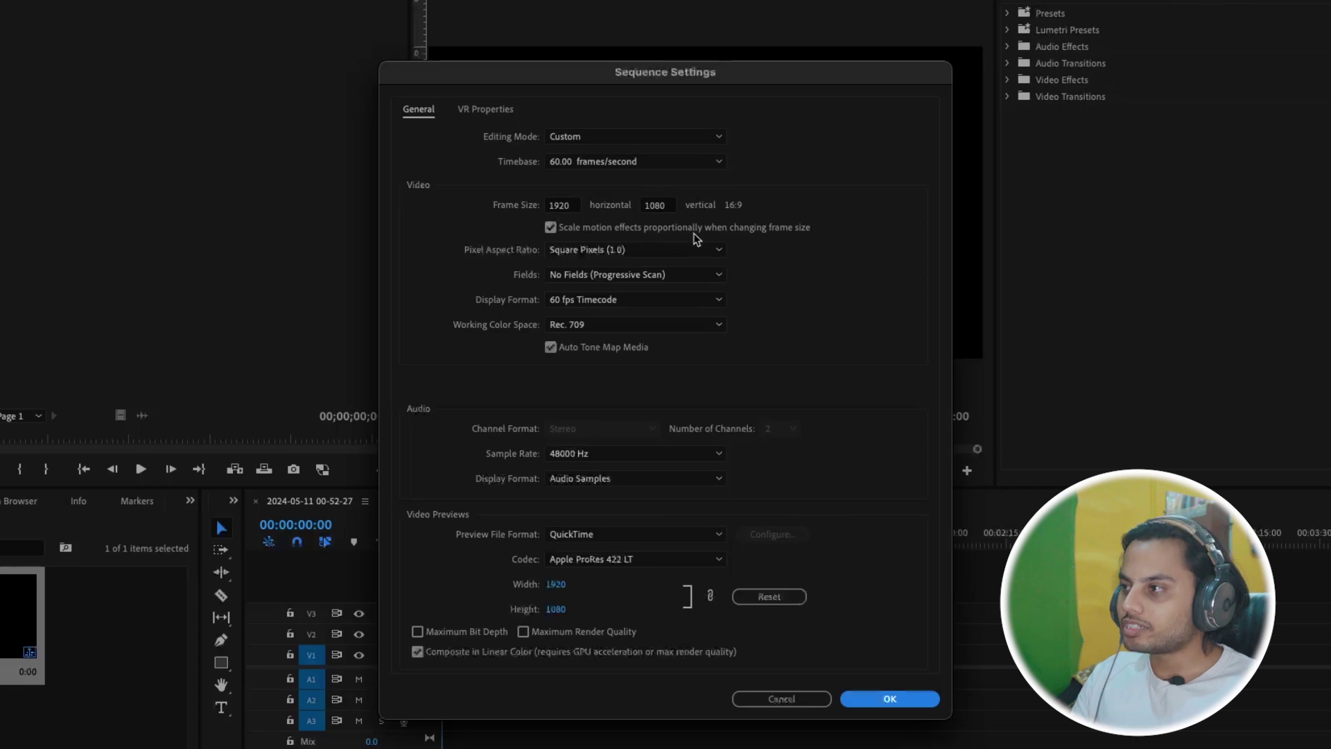
pyautogui.click(569, 206)
pyautogui.write('1')
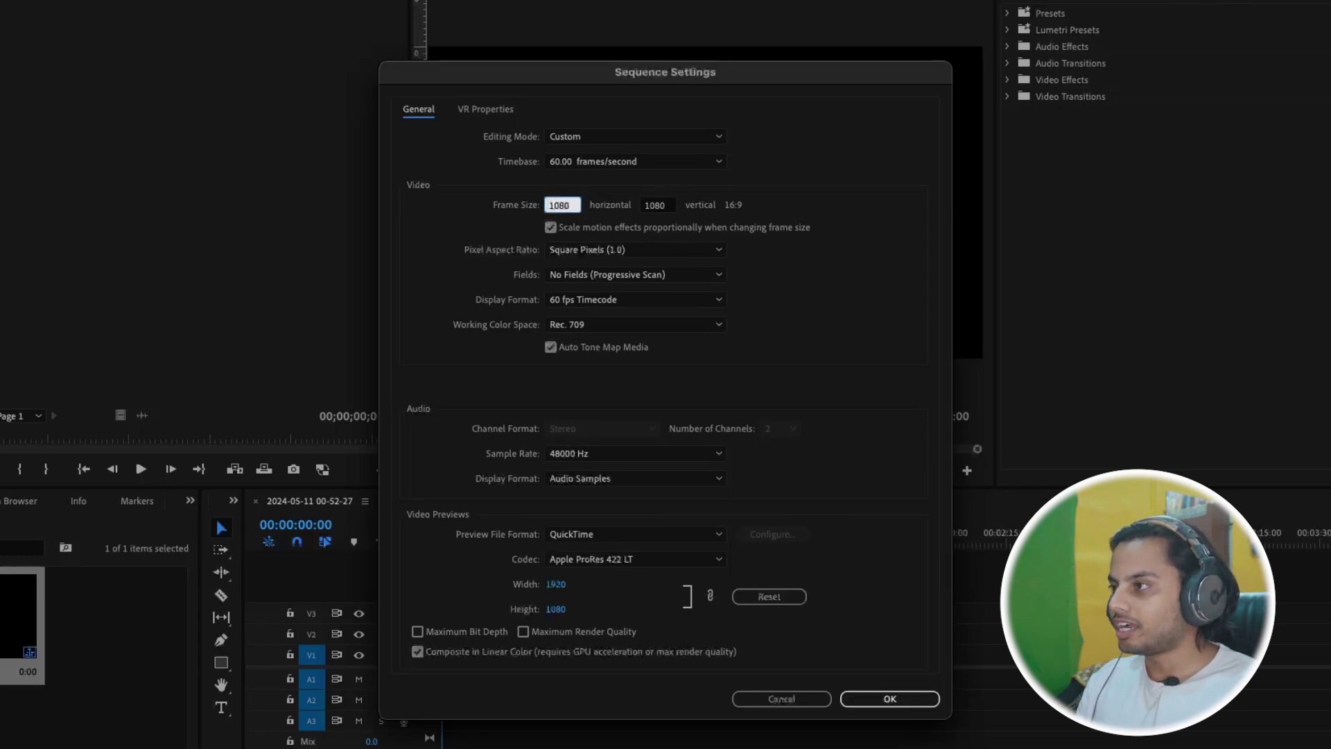
pyautogui.write('080')
pyautogui.press('Tab')
pyautogui.write('1')
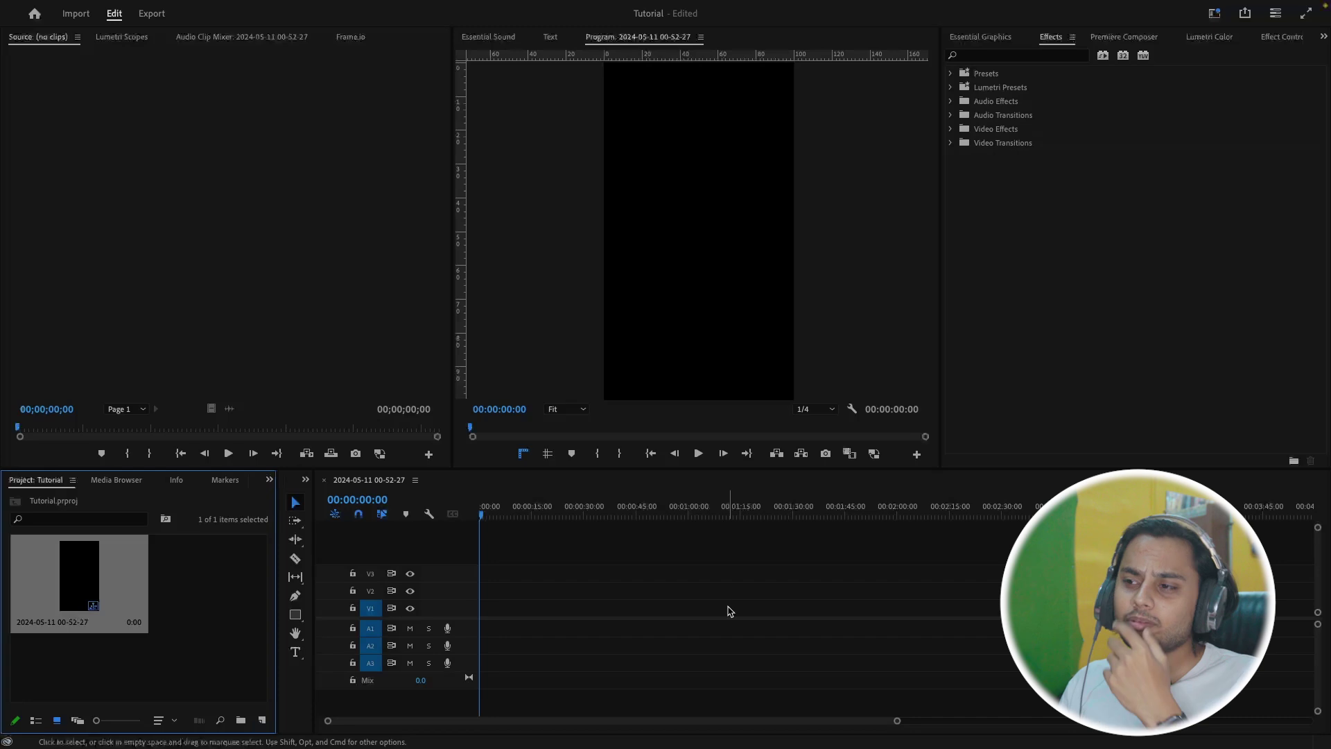
# Create a new color matte at 1080 × 1920, 60.00 fps, with square pixels
pyautogui.click(263, 721)
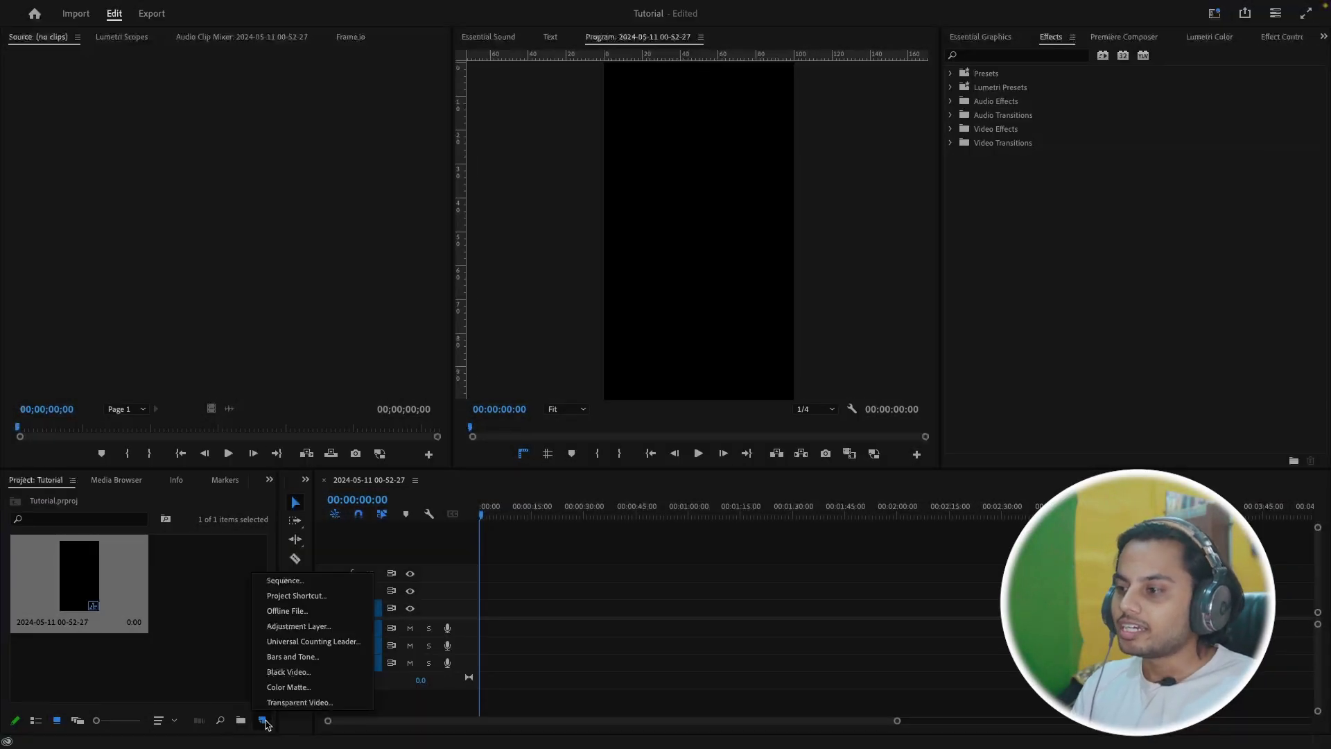
pyautogui.click(289, 688)
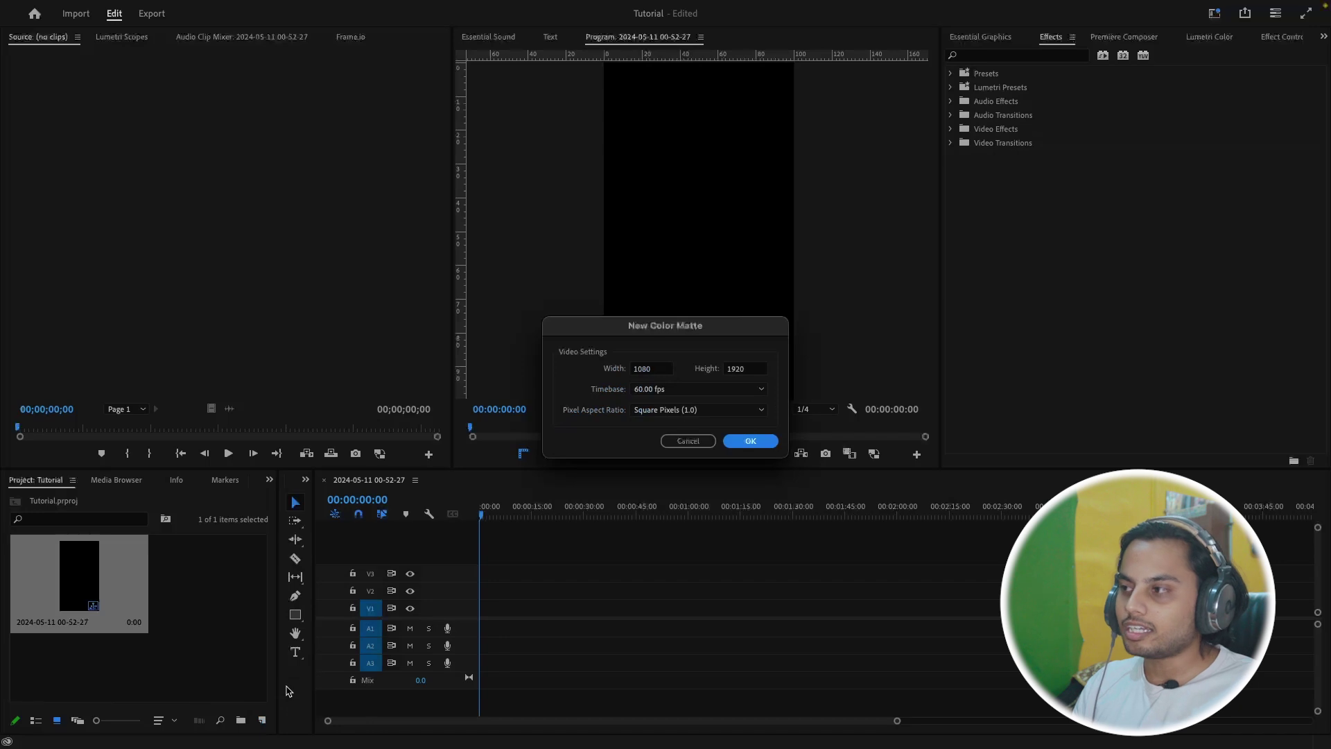
pyautogui.click(752, 442)
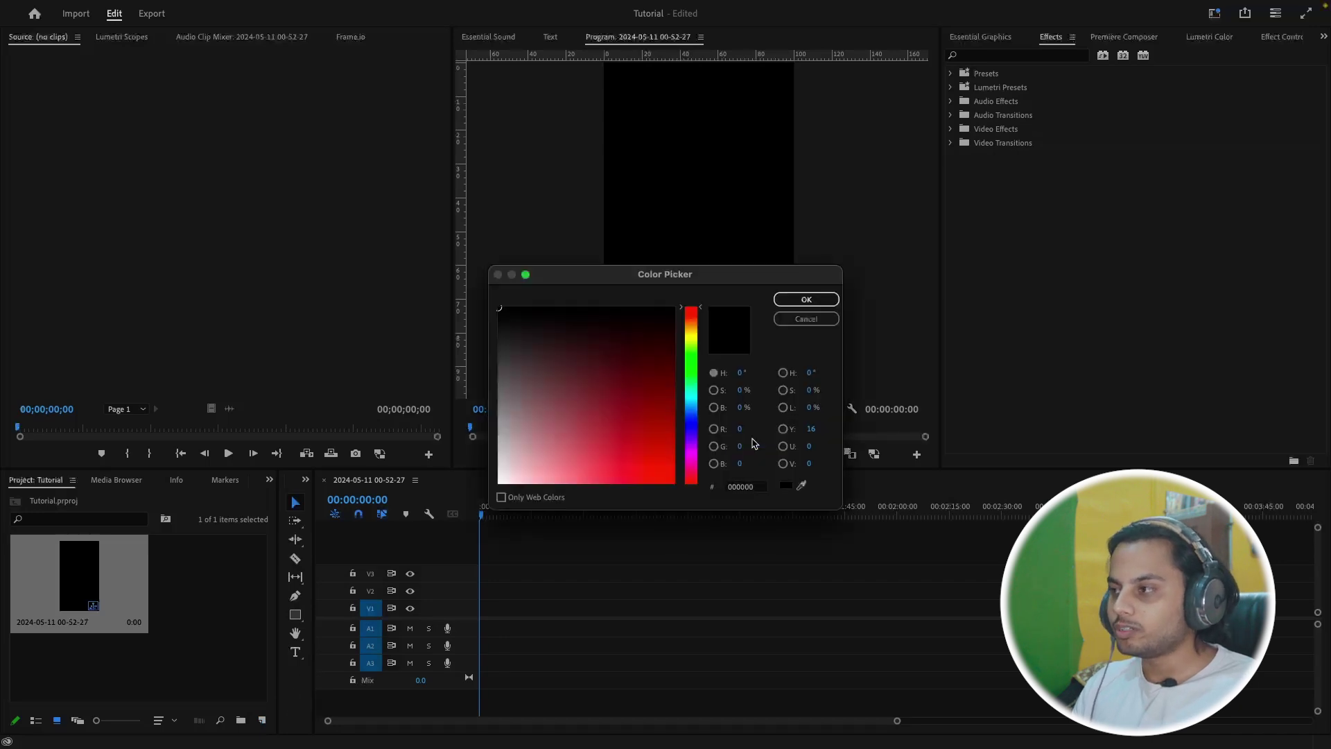
# Switch to the ChatGPT page in the browser and copy the muted blue hex code #7296A5
pyautogui.doubleClick(757, 488)
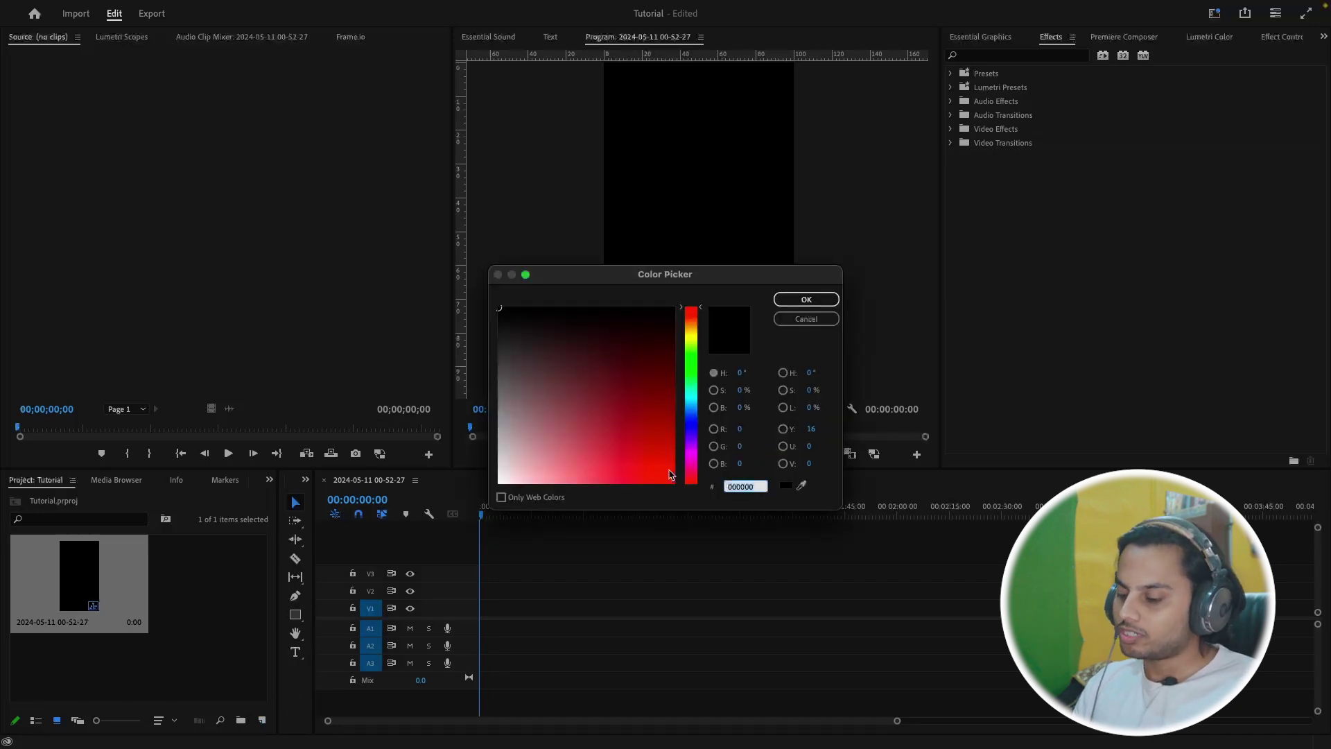
pyautogui.press('super+Tab')
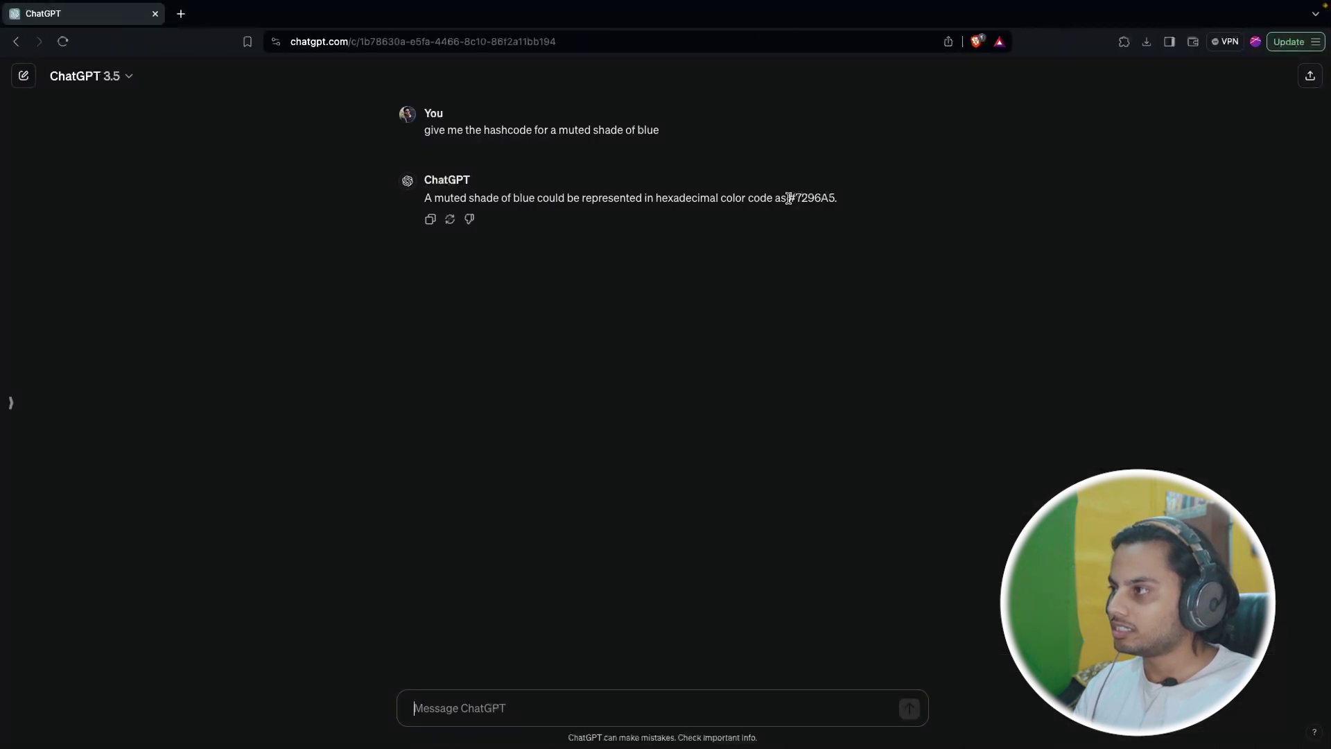
pyautogui.moveTo(789, 199); pyautogui.dragTo(847, 203)
pyautogui.press('super+c')
# Return to Premiere Pro, set the matte's color to hex 7296A5, and keep the name Color Matte
pyautogui.press('super+Tab')
pyautogui.doubleClick(755, 485)
pyautogui.press('super+v')
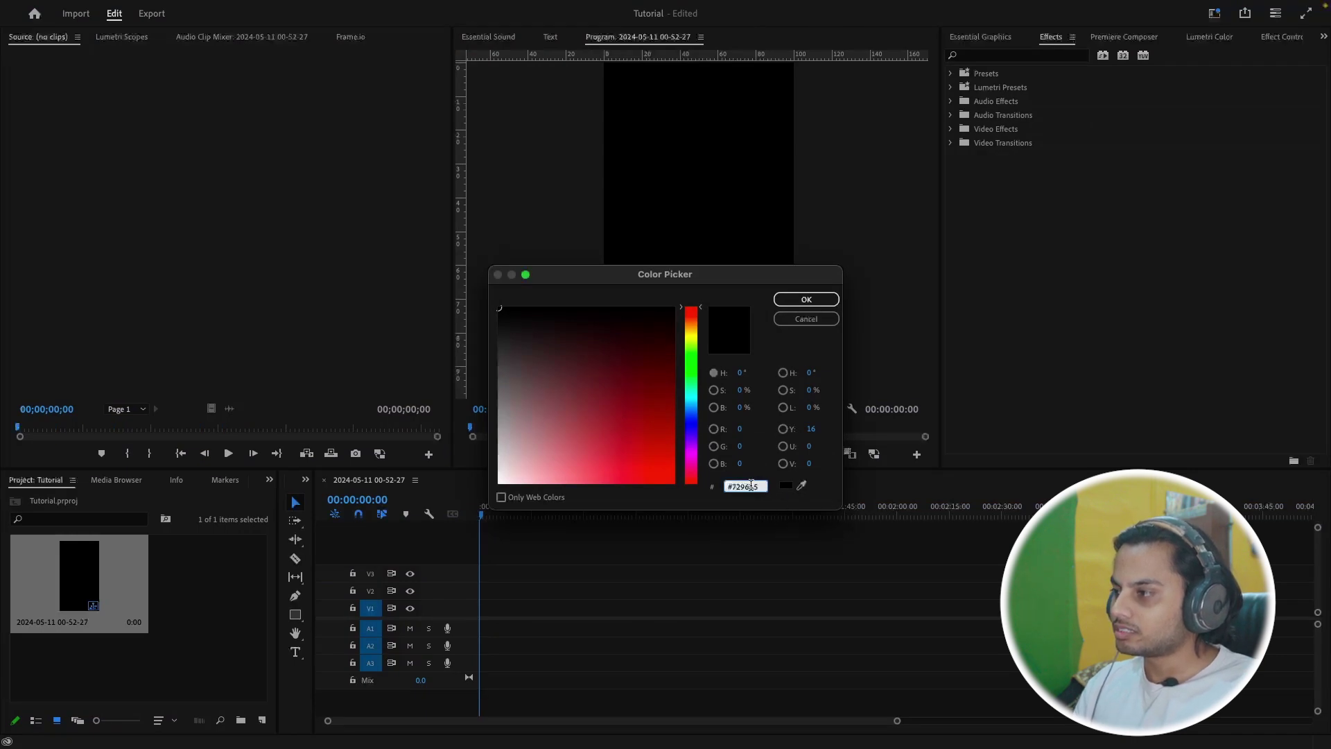
pyautogui.press('BackSpace')
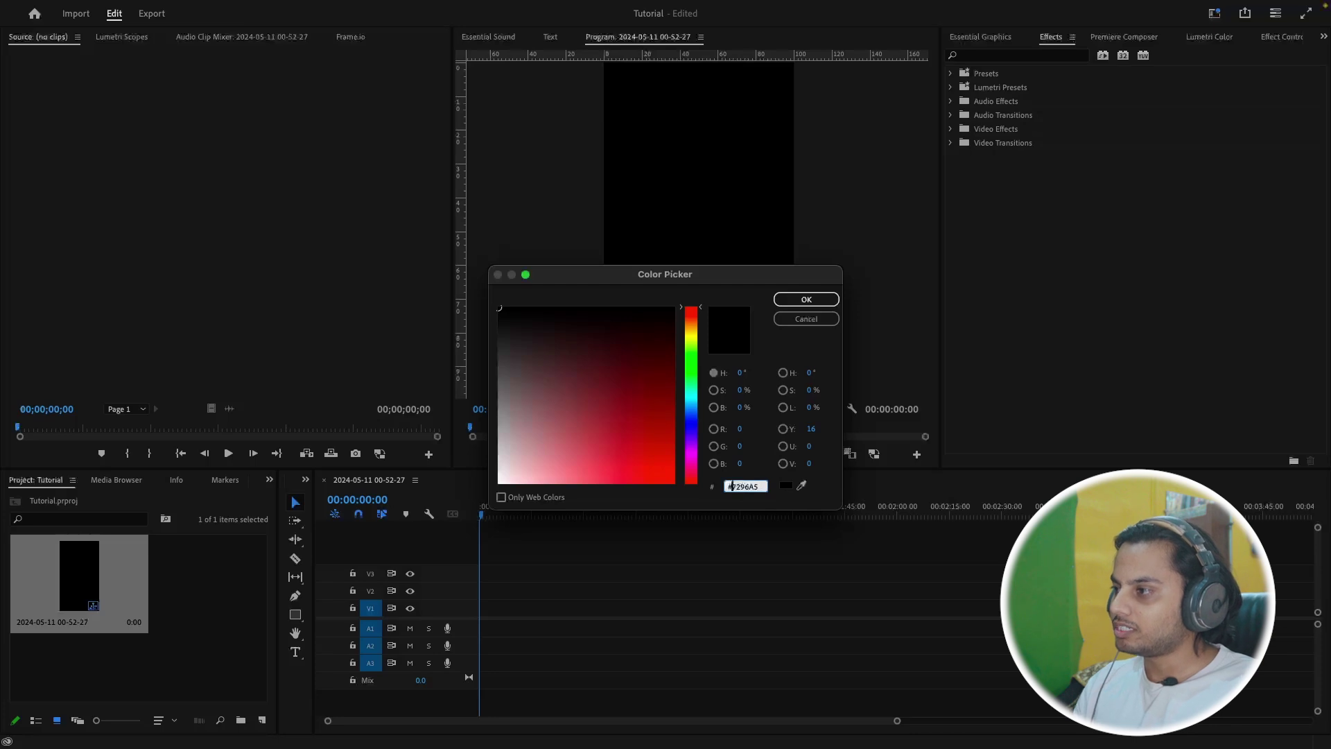
pyautogui.press('BackSpace')
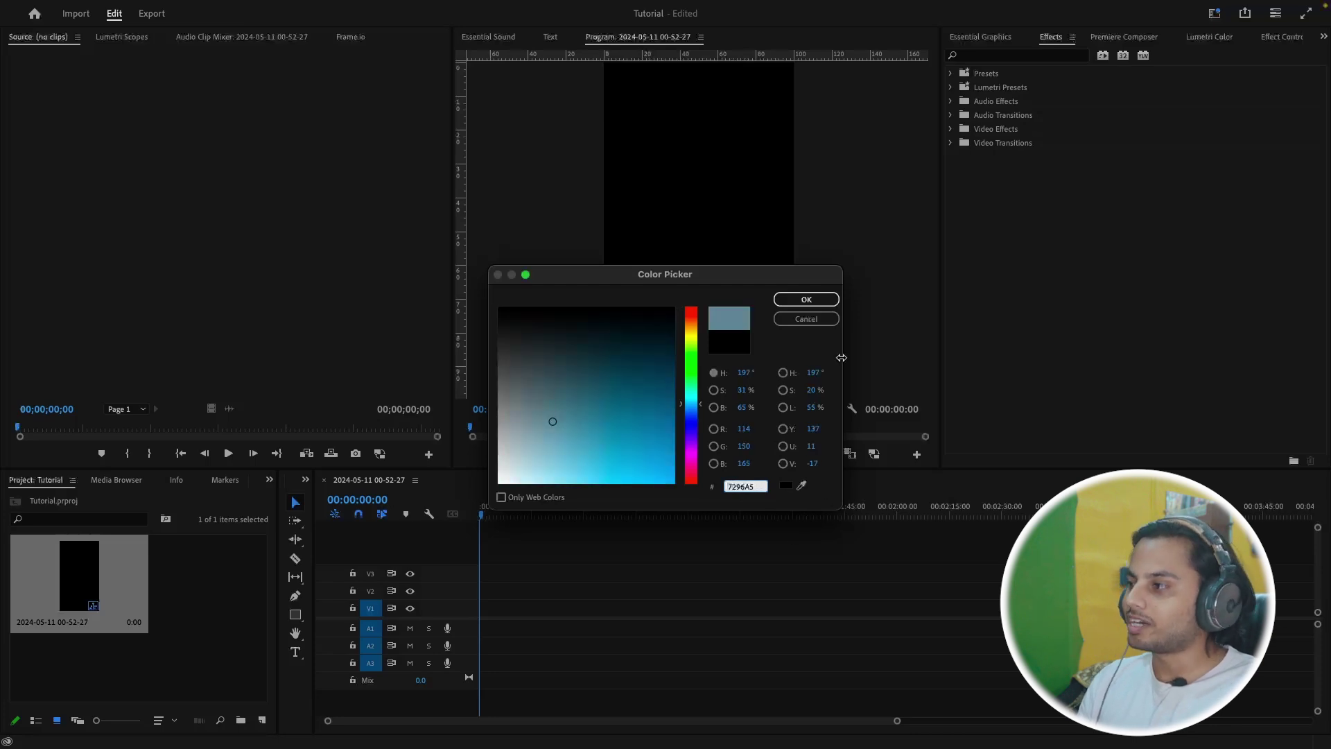
pyautogui.click(807, 300)
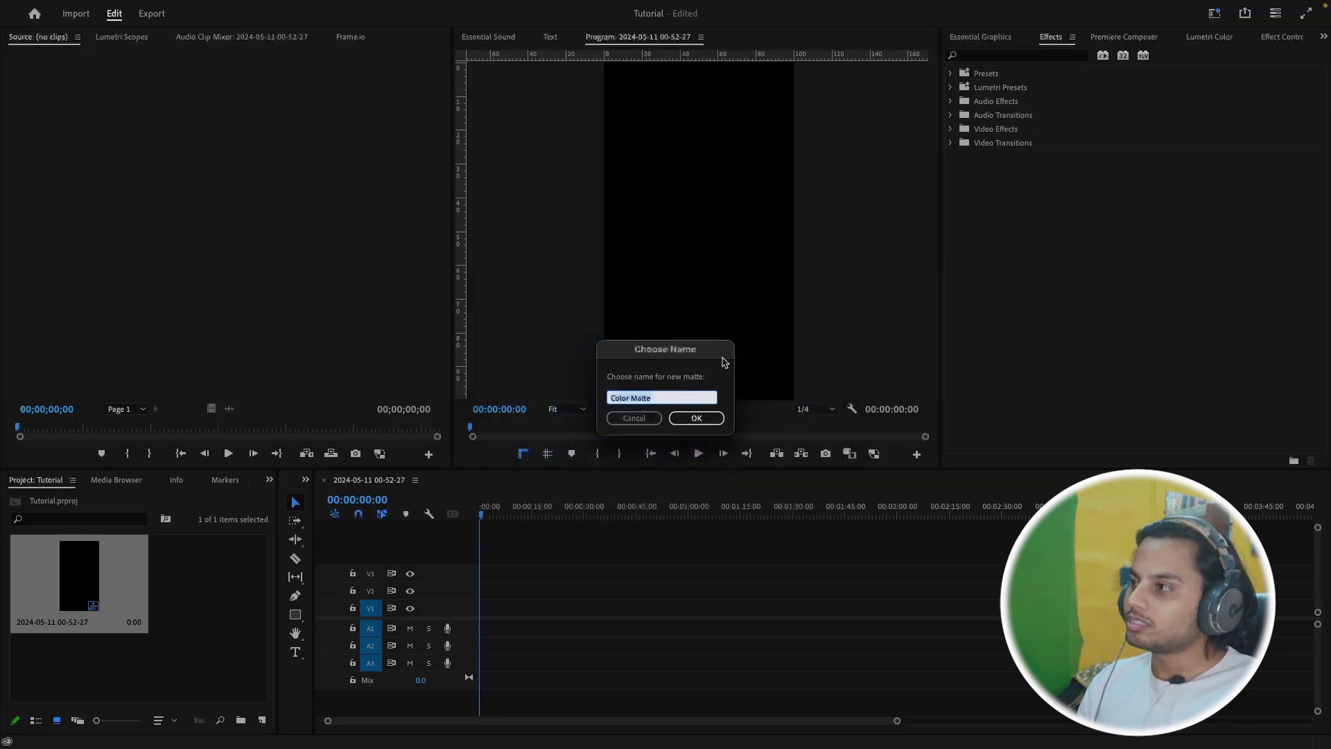
pyautogui.click(695, 417)
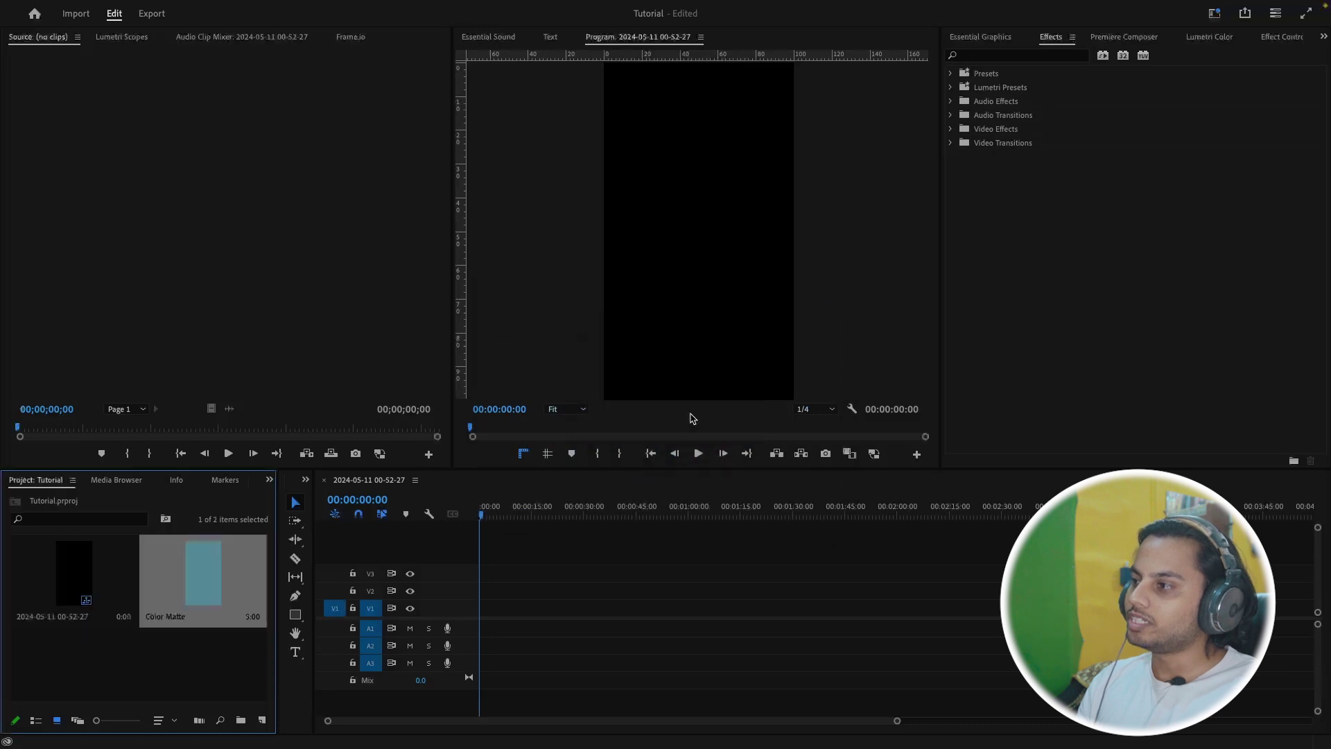
# Place Color Matte on V1 at the sequence start and Texture 4.png above it on V2, extending the texture to the matte's end
pyautogui.moveTo(272, 559); pyautogui.dragTo(517, 609)
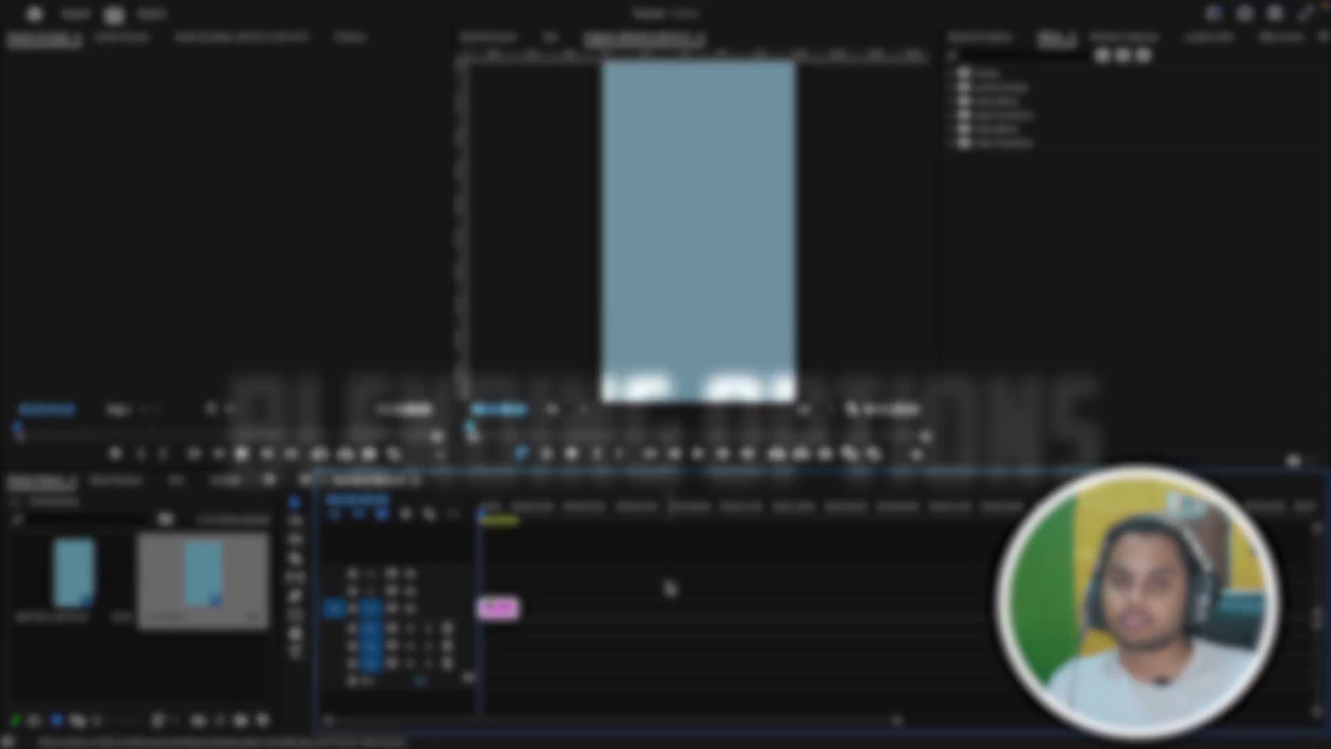
pyautogui.moveTo(669, 588); pyautogui.dragTo(487, 591)
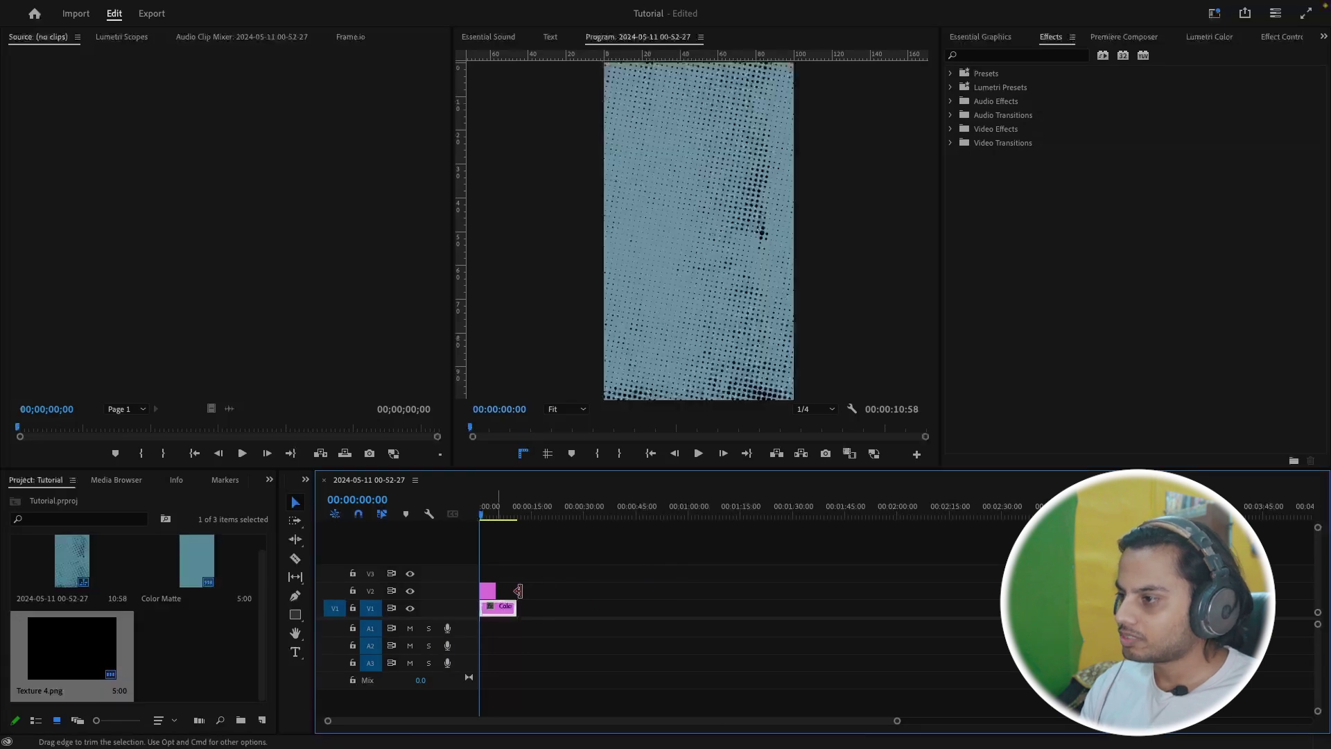
pyautogui.moveTo(495, 590); pyautogui.dragTo(515, 589)
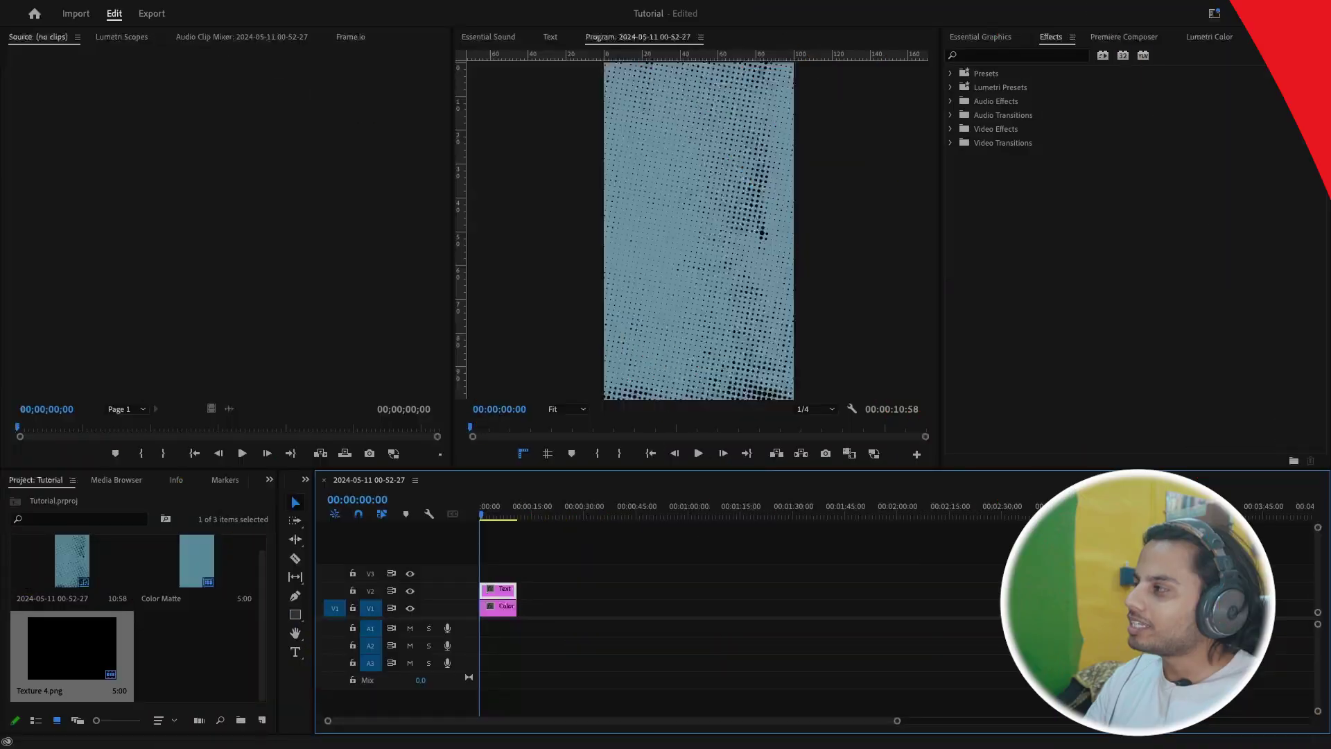
# Try the Overlay blend mode on the Texture 4.png clip and scrub through the sequence to preview it
pyautogui.click(1273, 38)
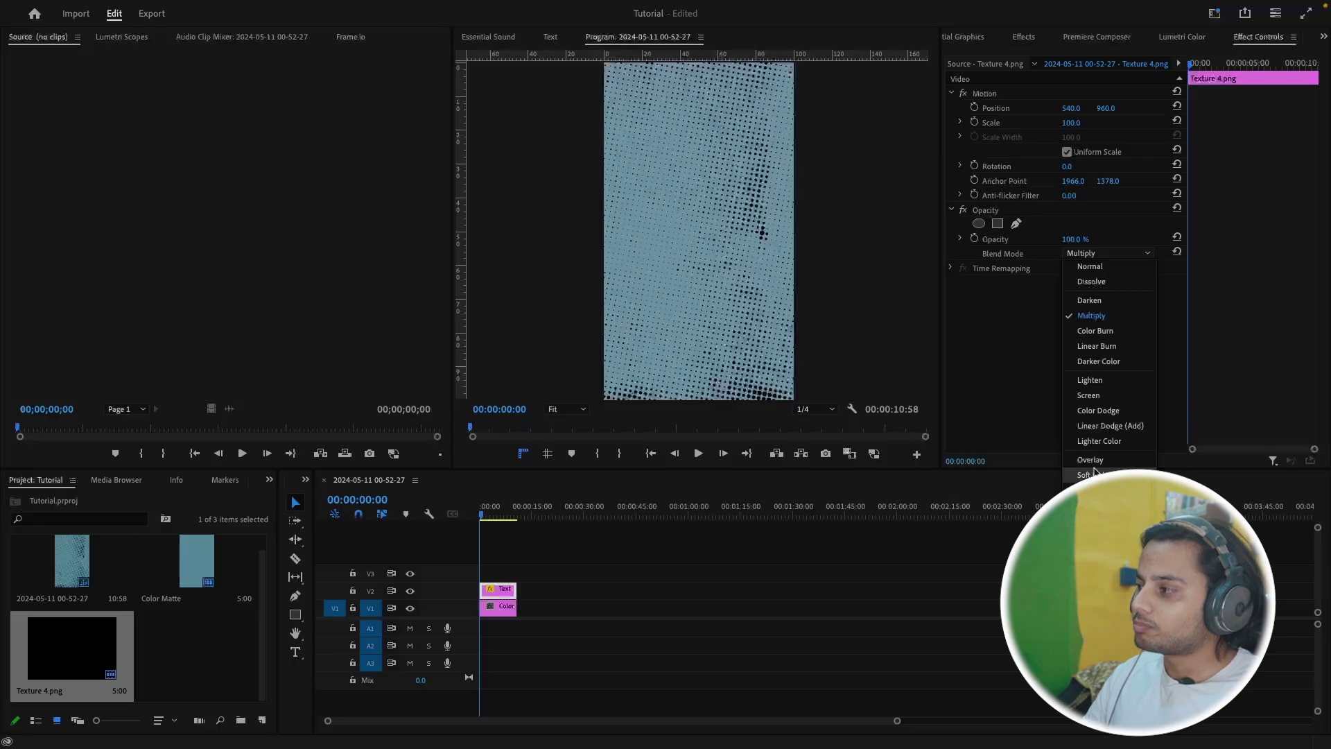
pyautogui.click(1091, 459)
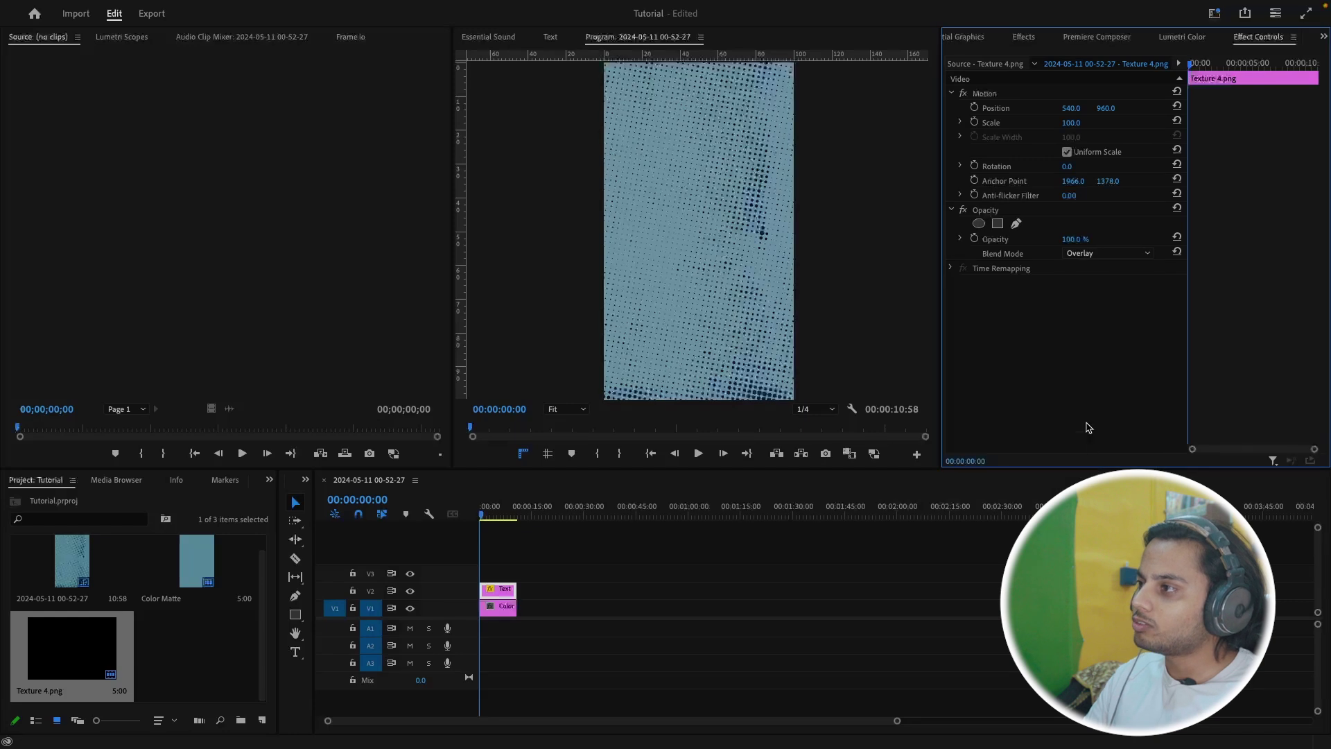
pyautogui.click(498, 517)
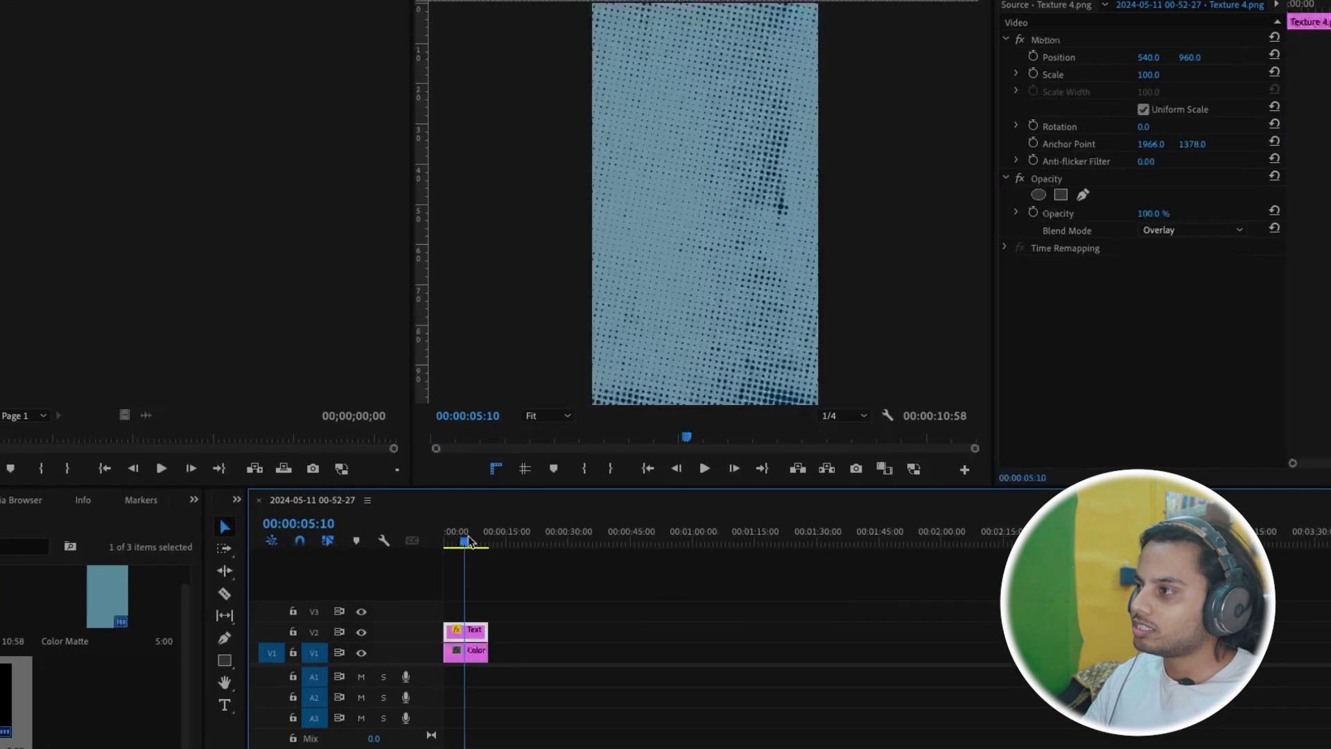
pyautogui.moveTo(480, 544); pyautogui.dragTo(426, 551)
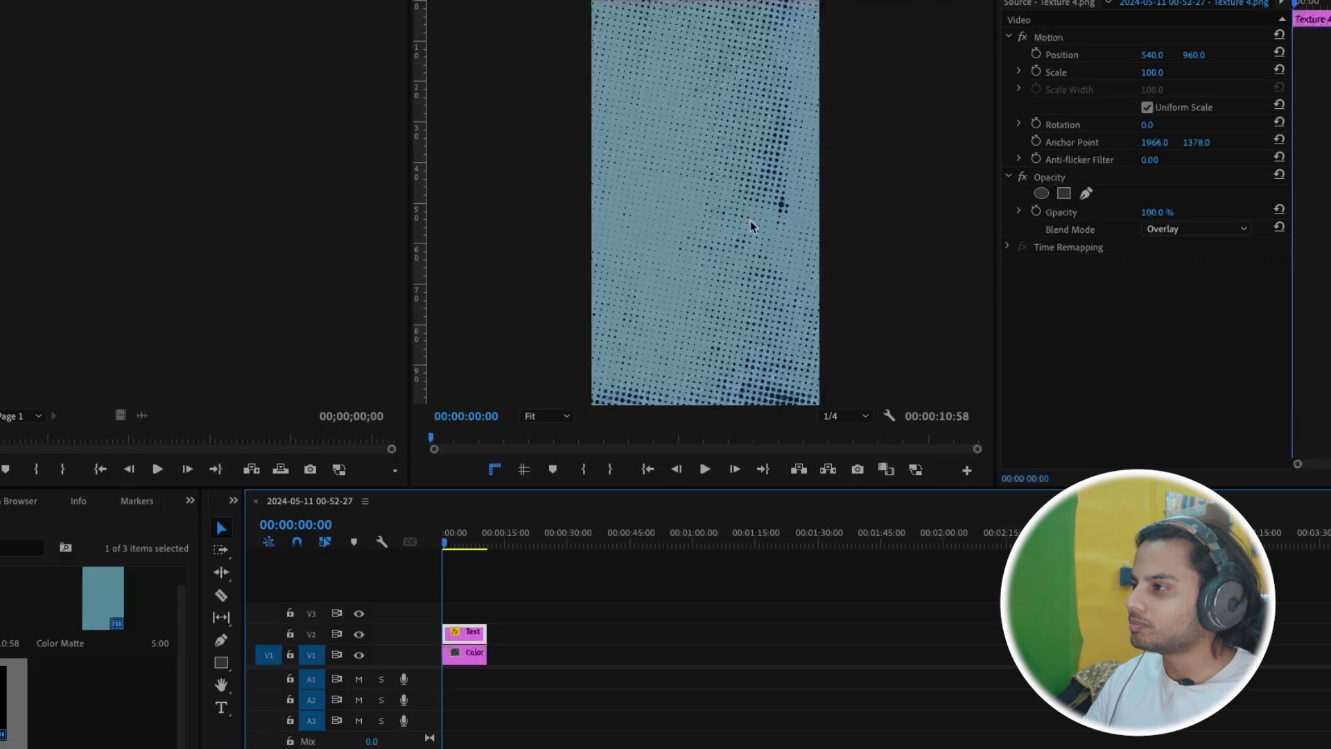
# Try the Soft Light, Hard Light, Vivid Light and Linear Light blend modes on the texture clip
pyautogui.click(1196, 229)
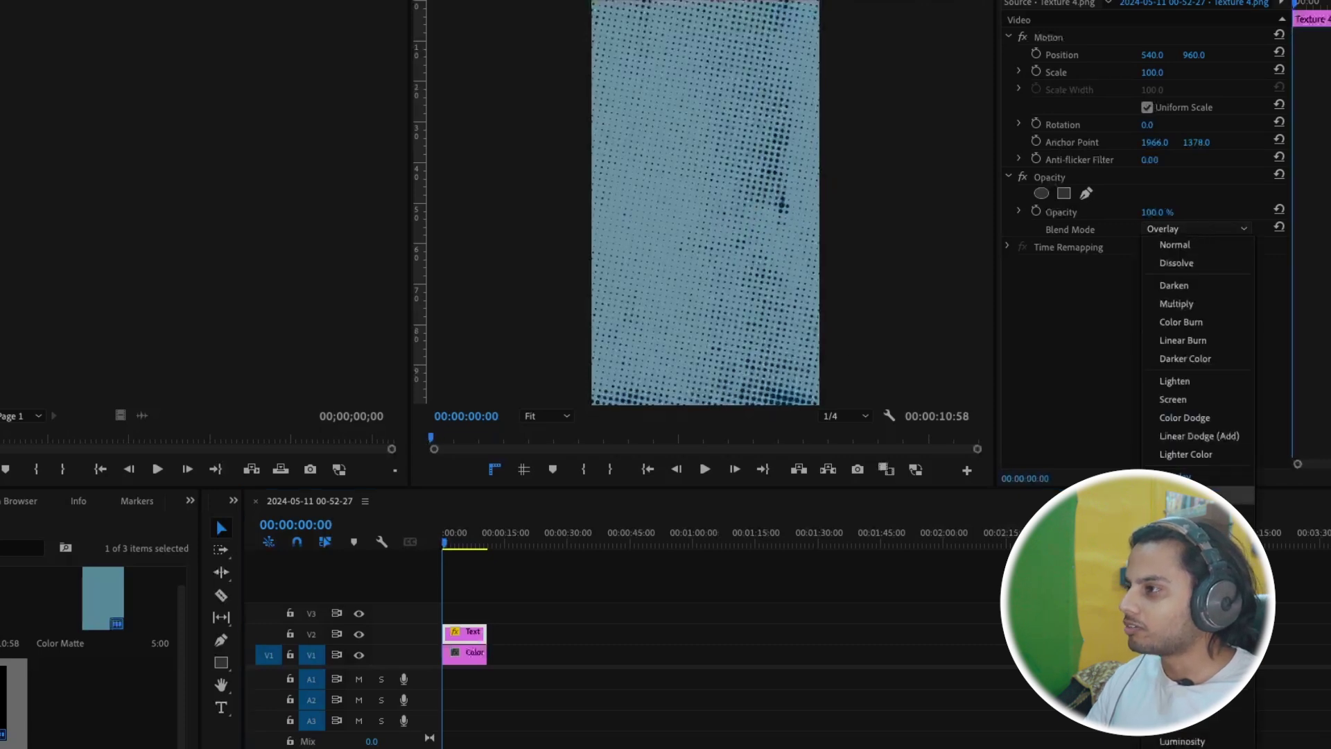
pyautogui.click(1185, 495)
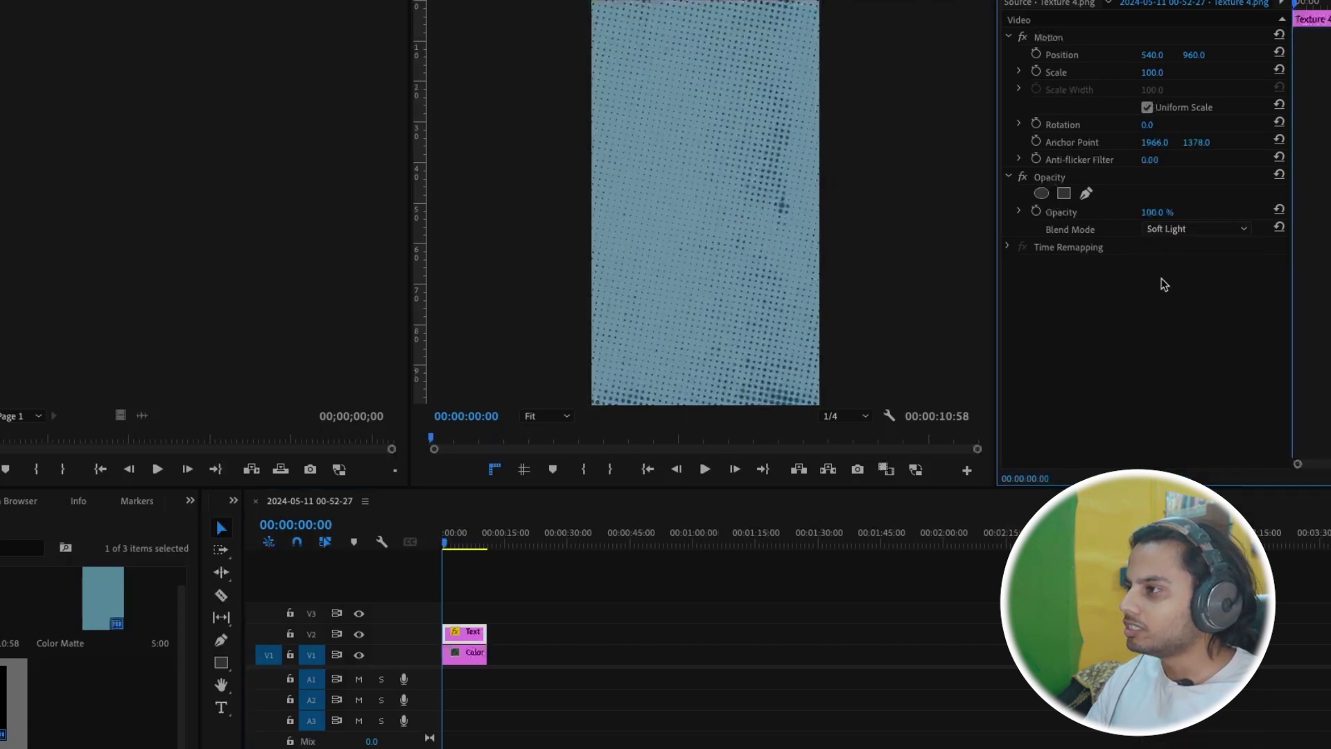
pyautogui.click(1179, 229)
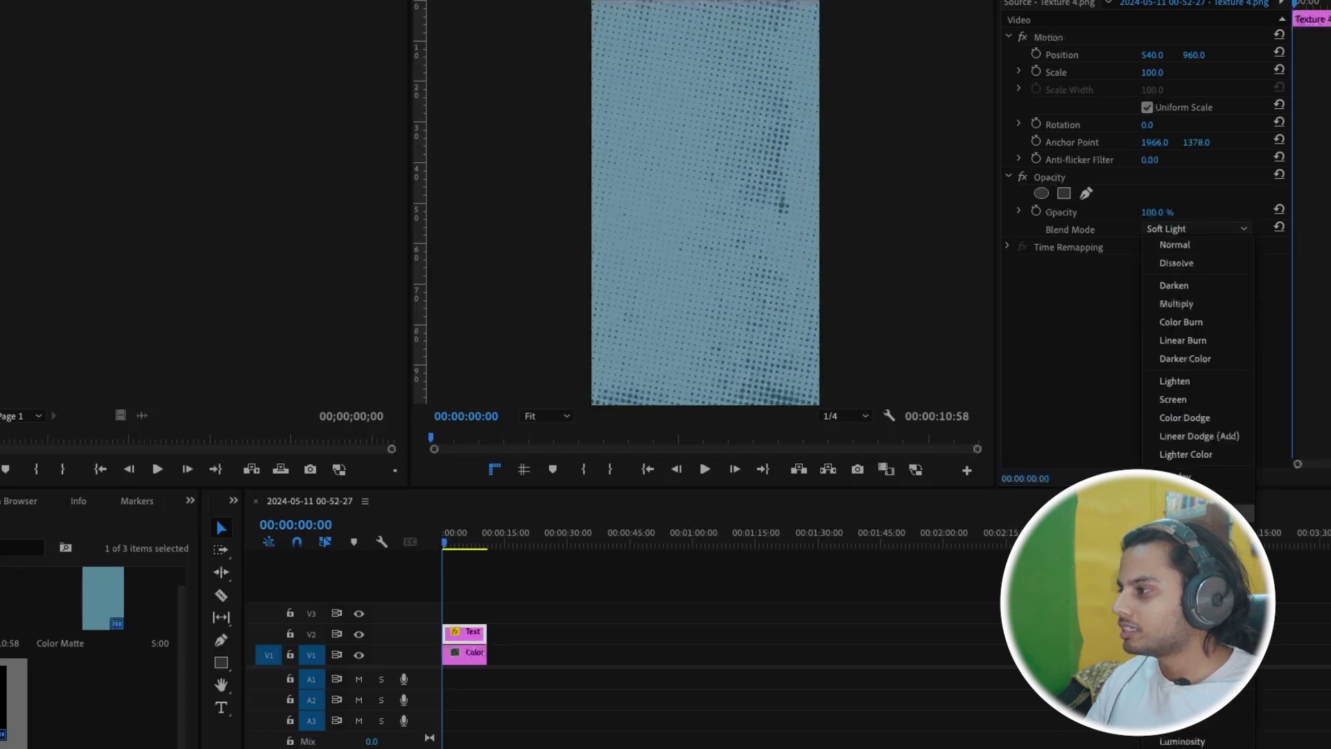
pyautogui.click(1186, 513)
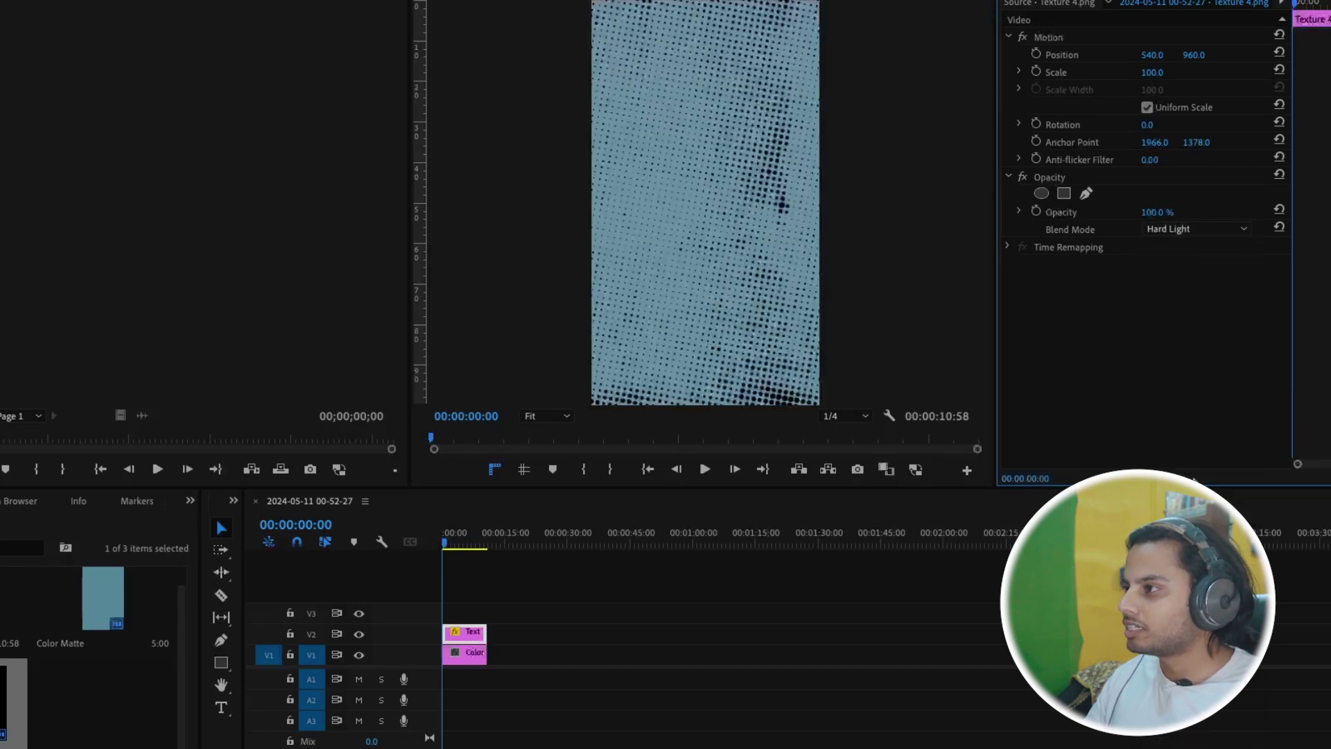
pyautogui.click(1179, 229)
pyautogui.click(1185, 531)
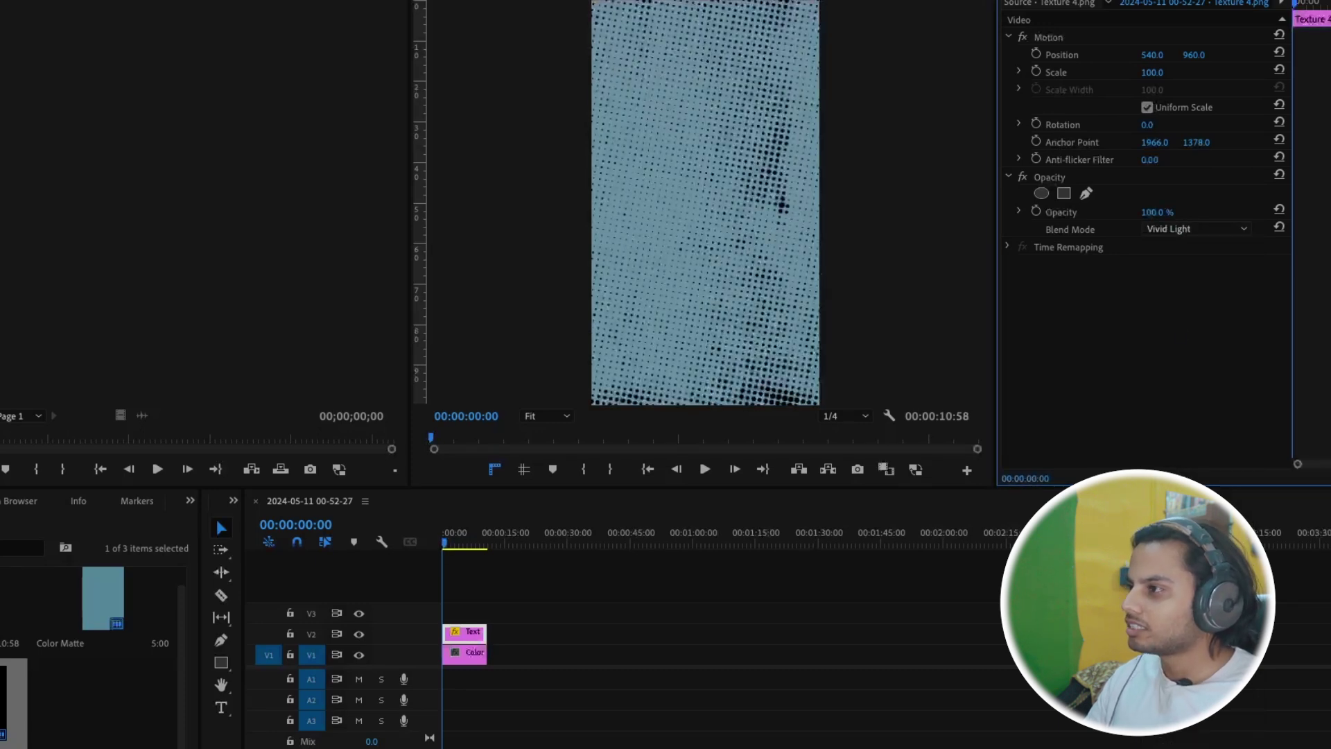
pyautogui.click(1188, 230)
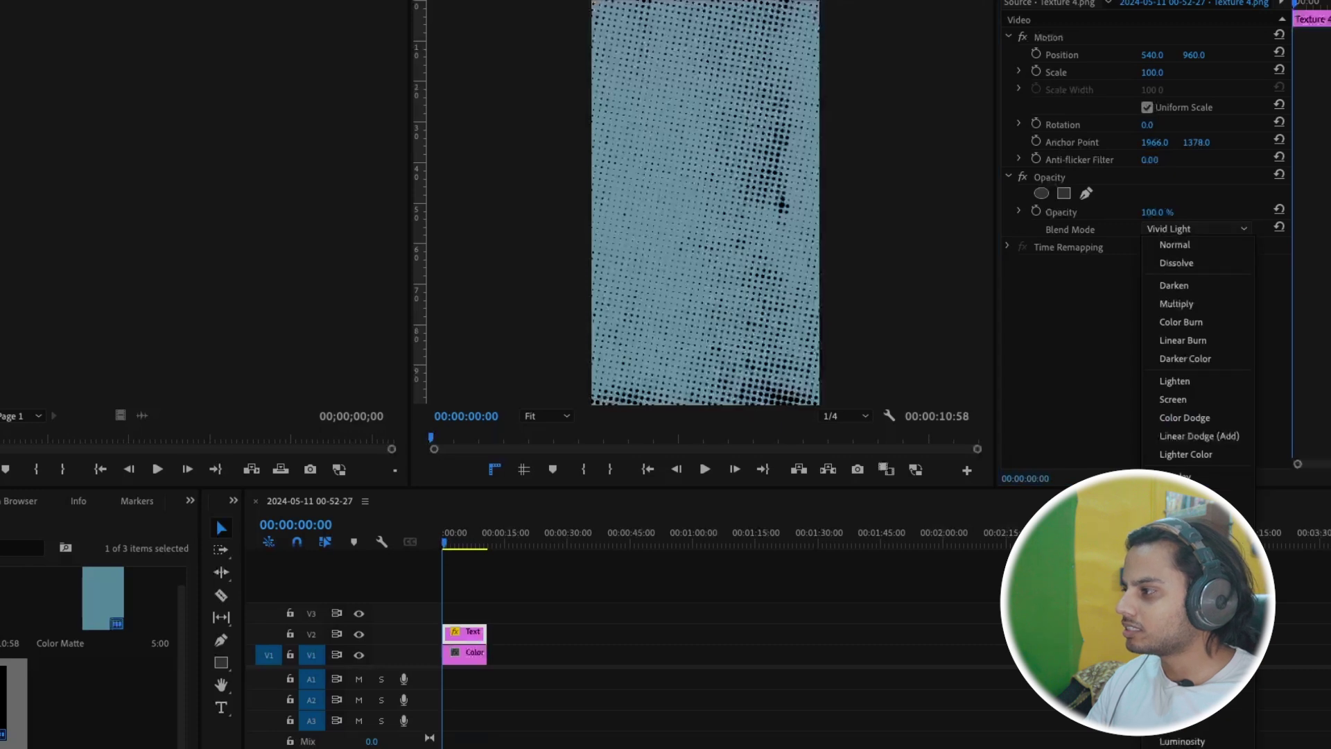
pyautogui.click(1185, 549)
# Set the texture clip's blend mode to Soft Light and its opacity to 66%
pyautogui.click(1183, 230)
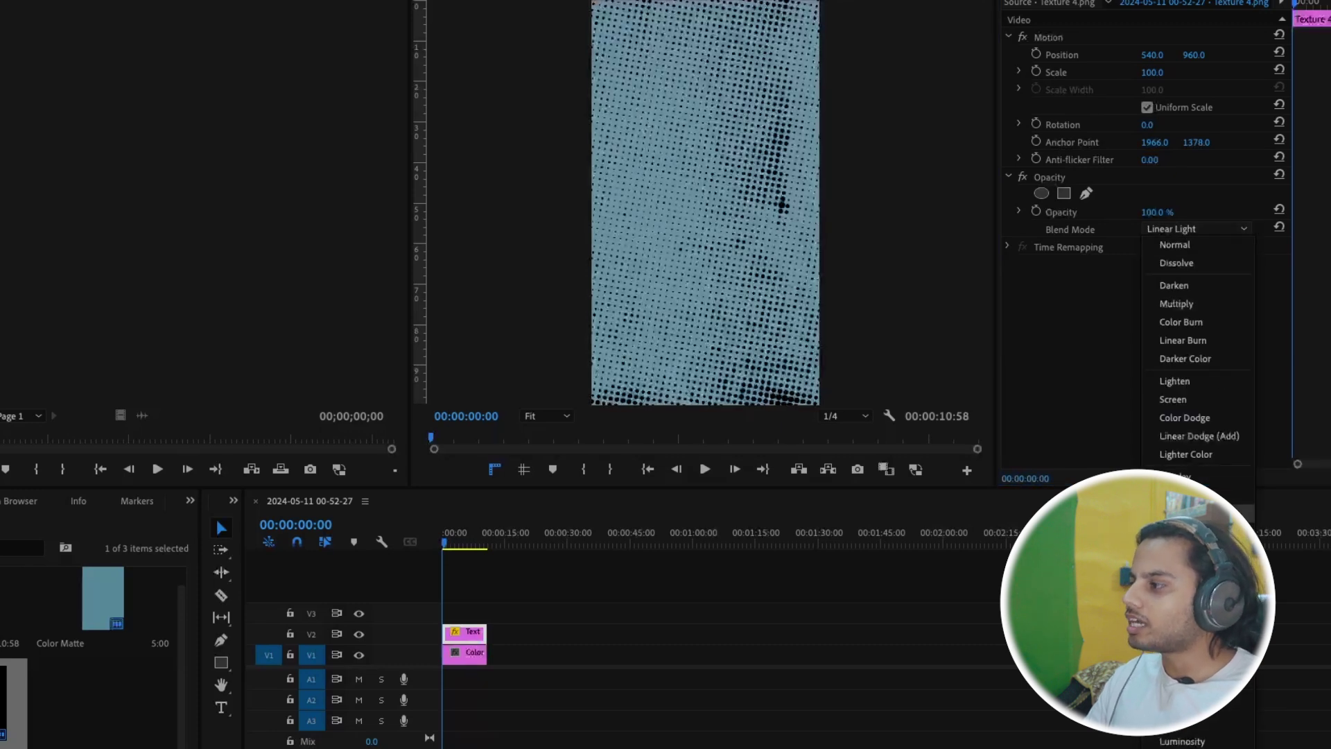
pyautogui.click(1186, 495)
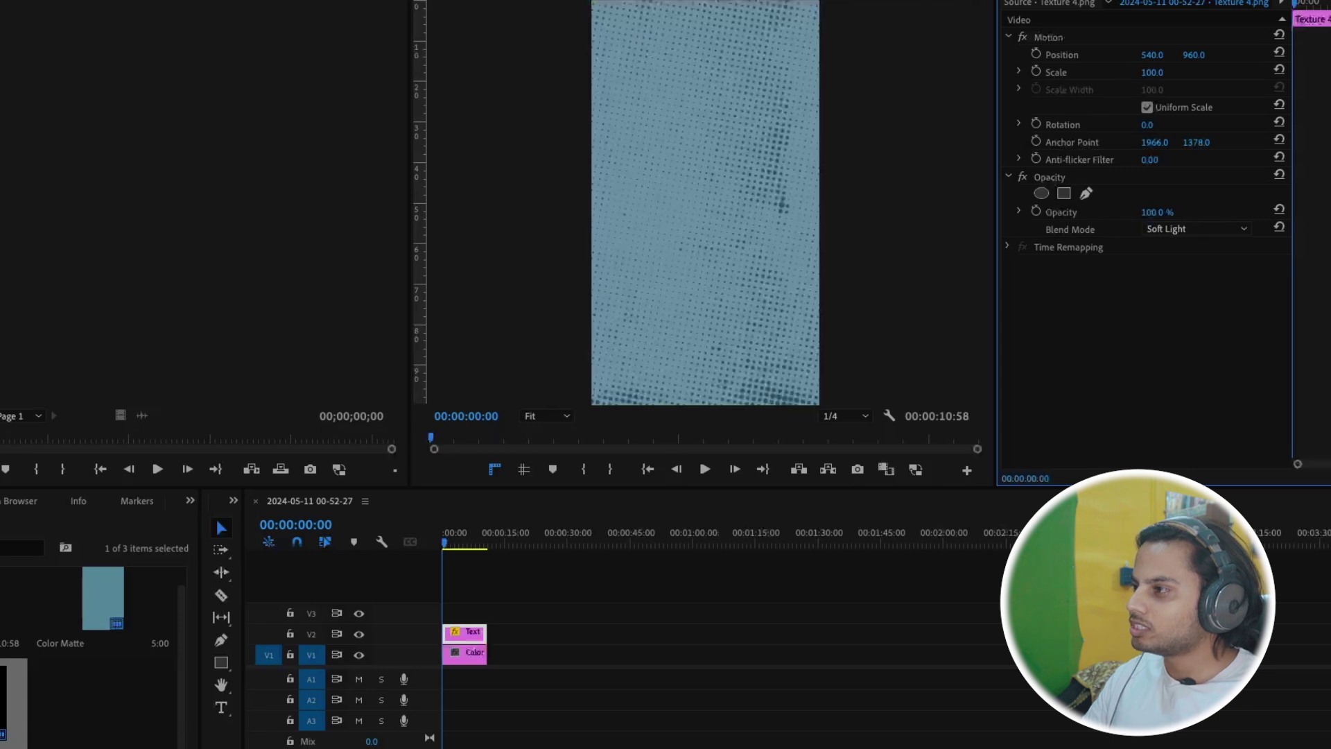
pyautogui.moveTo(1154, 213); pyautogui.dragTo(1140, 212)
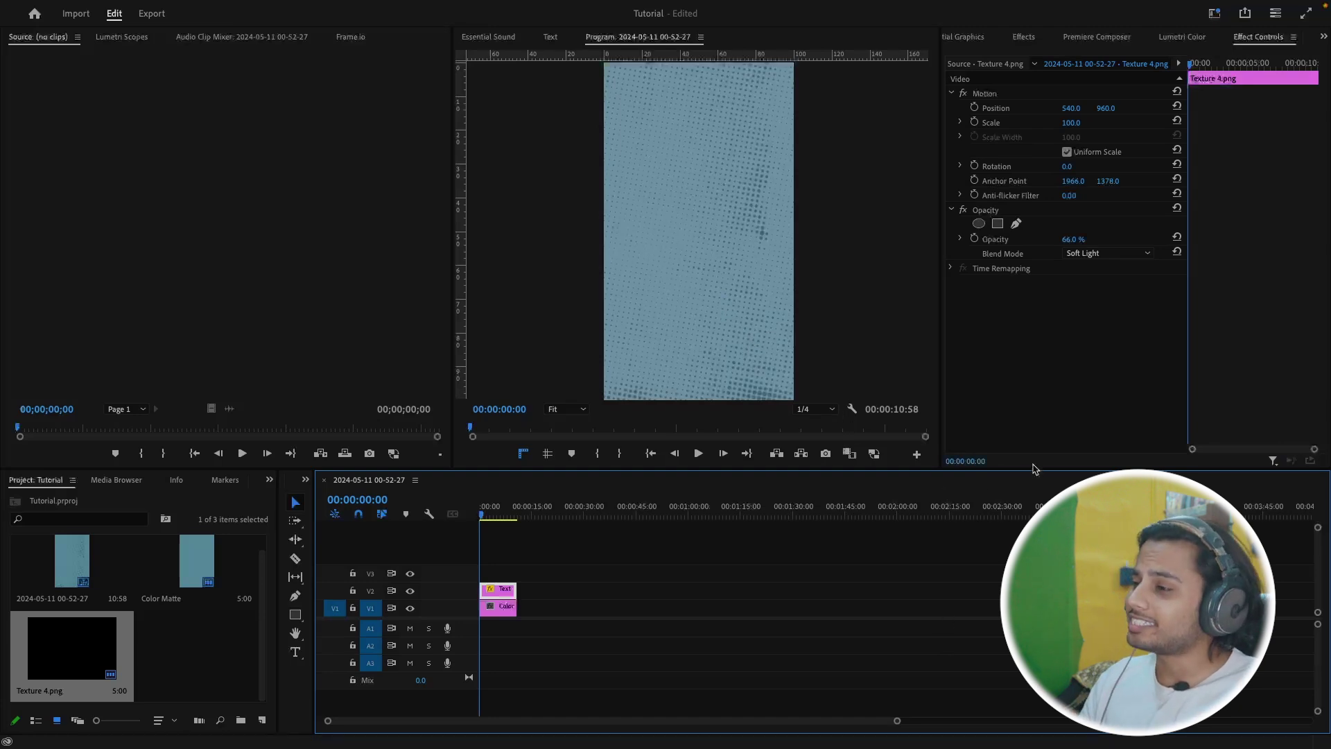
# Animate the texture's rotation from 0° at the clip start to 25°, placing the second keyframe at the clip's end
pyautogui.click(975, 166)
pyautogui.moveTo(1194, 74); pyautogui.dragTo(1220, 69)
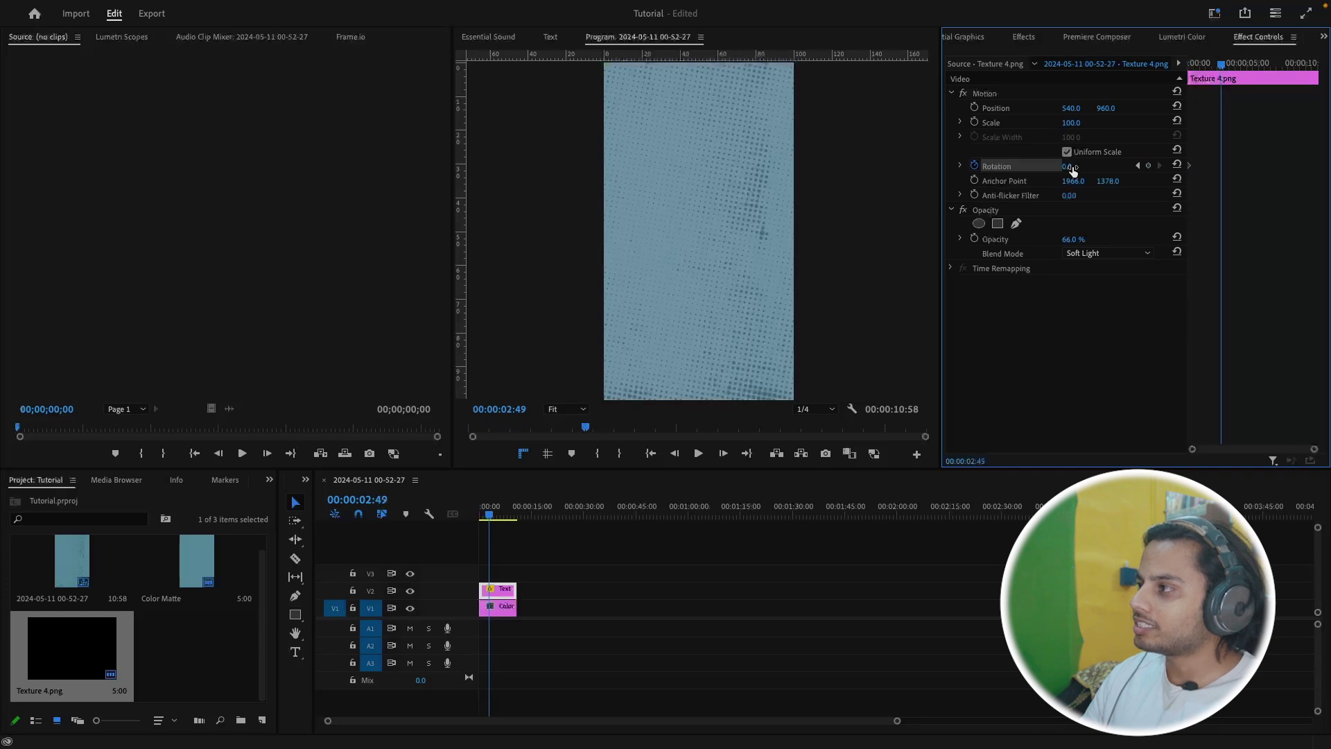
pyautogui.moveTo(1068, 166); pyautogui.dragTo(1085, 167)
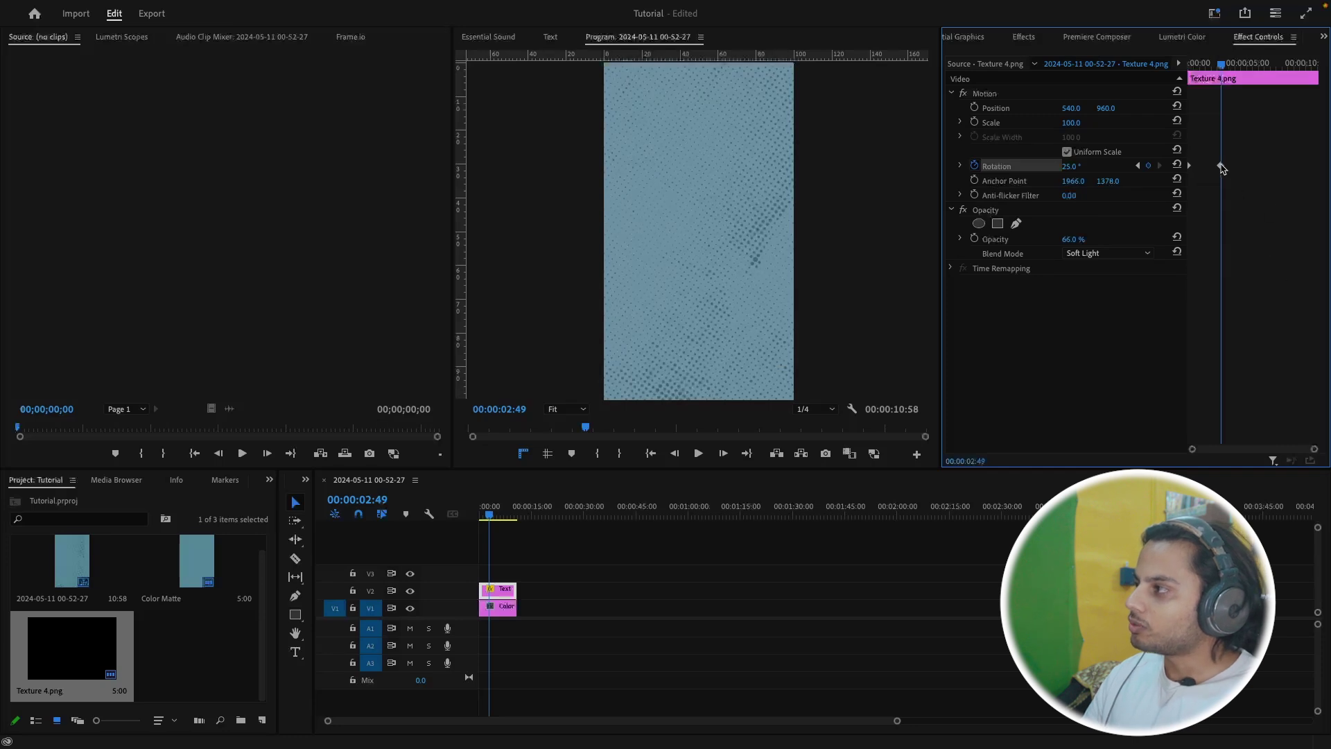
pyautogui.moveTo(1222, 166); pyautogui.dragTo(1317, 166)
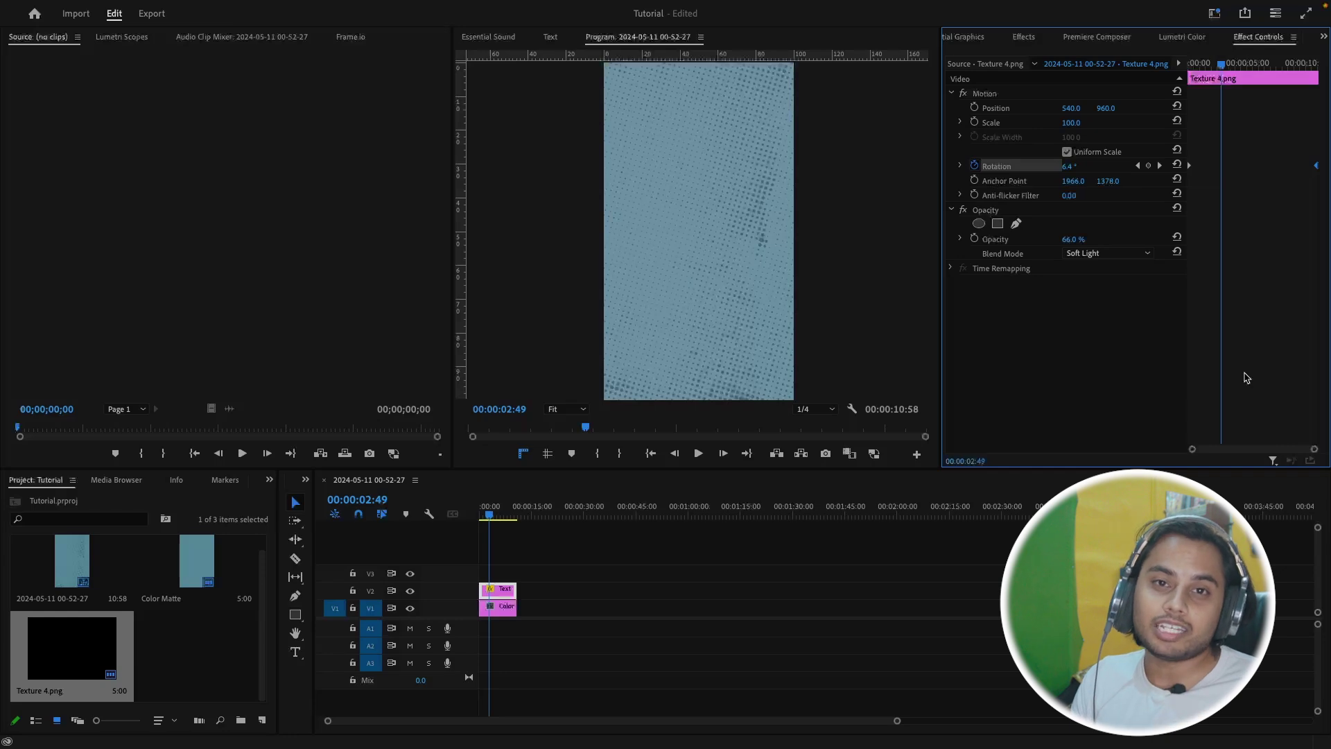
# Move the second rotation keyframe to 00:00:06:38 and set its value to 15°
pyautogui.moveTo(1220, 69); pyautogui.dragTo(1266, 166)
pyautogui.click(1069, 165)
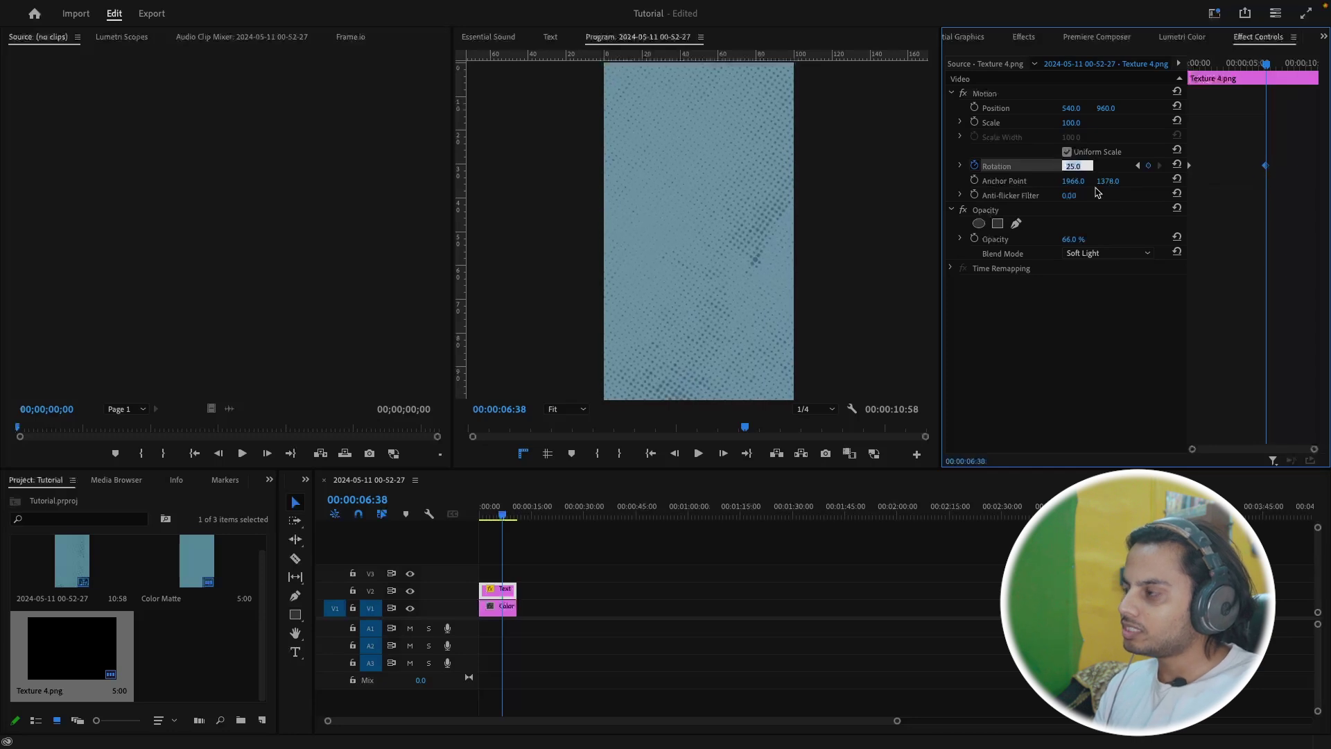
pyautogui.press('Return')
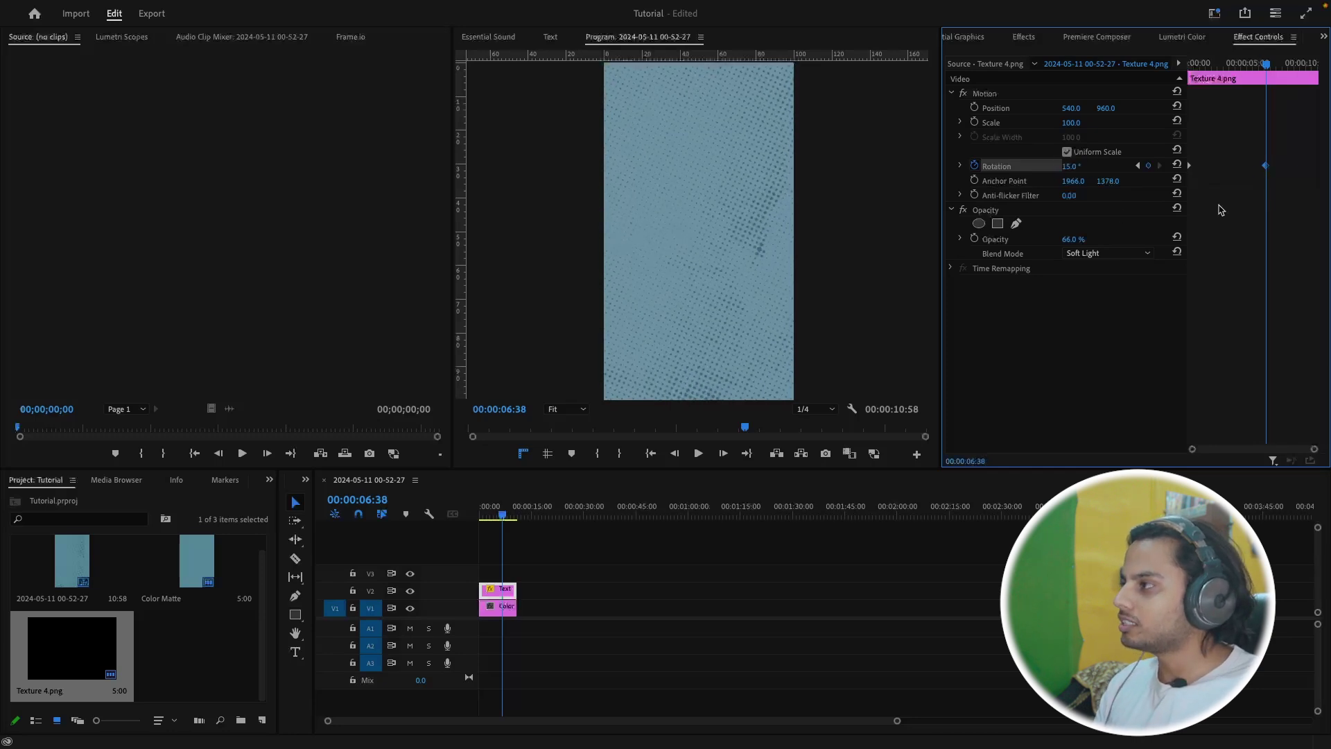
# Move the texture's second rotation keyframe to the end of the clip and preview the slower rotation
pyautogui.moveTo(1271, 170); pyautogui.dragTo(1324, 170)
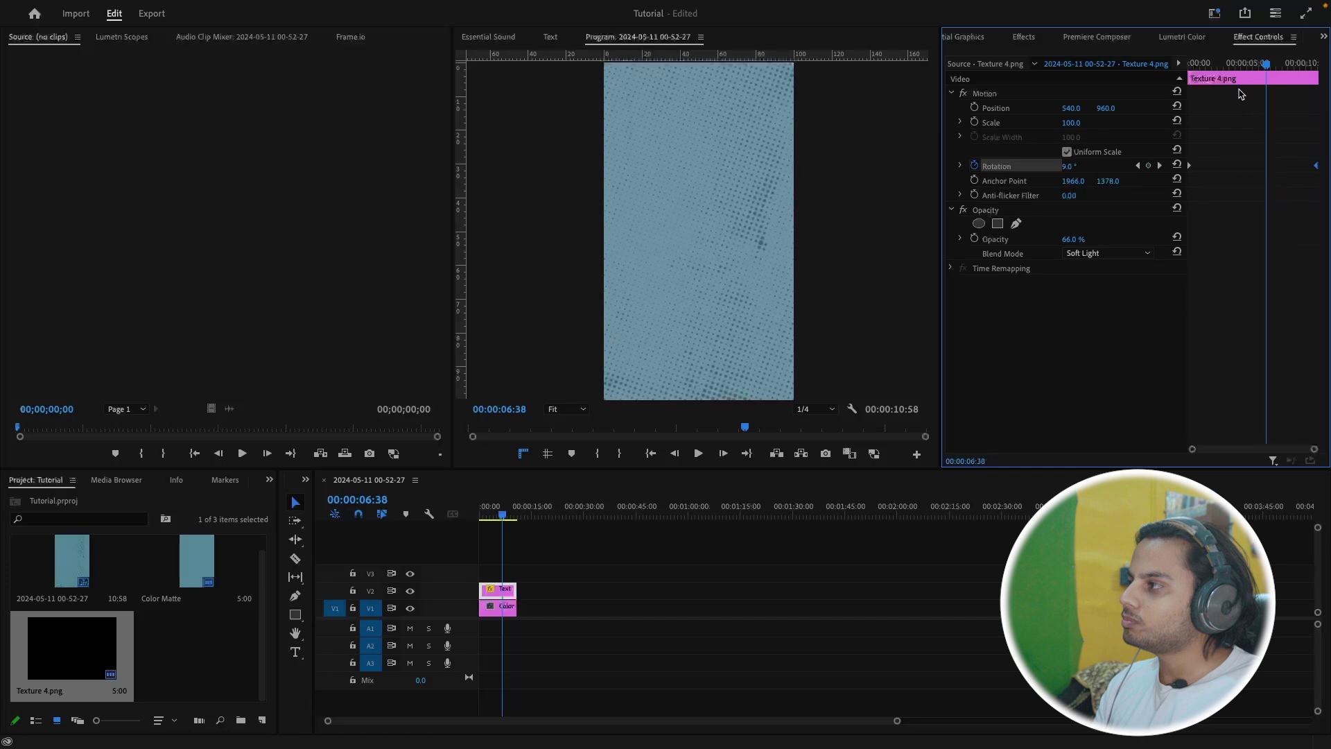
pyautogui.moveTo(1187, 64); pyautogui.dragTo(1188, 111)
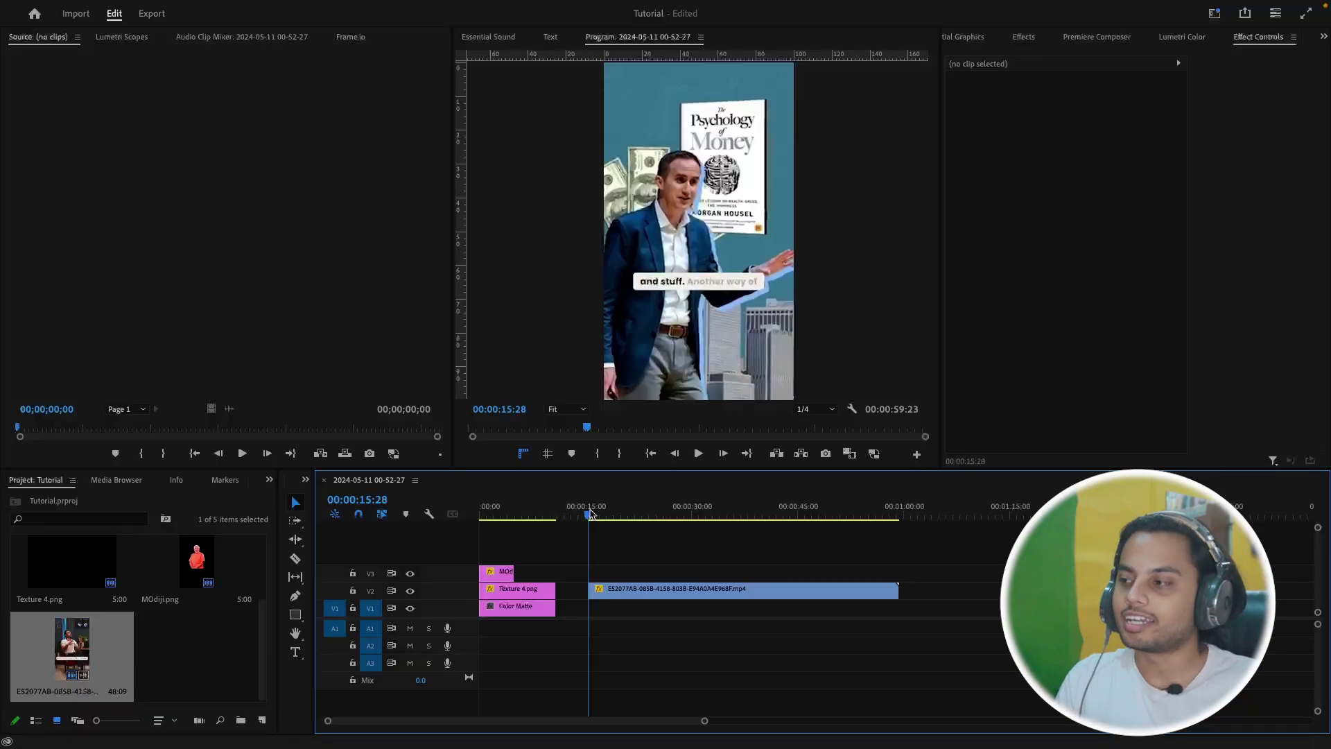
# Find the Horizontal Flip effect and apply it to the MOdiji.png clip on V3
pyautogui.moveTo(590, 511); pyautogui.dragTo(489, 511)
pyautogui.click(500, 572)
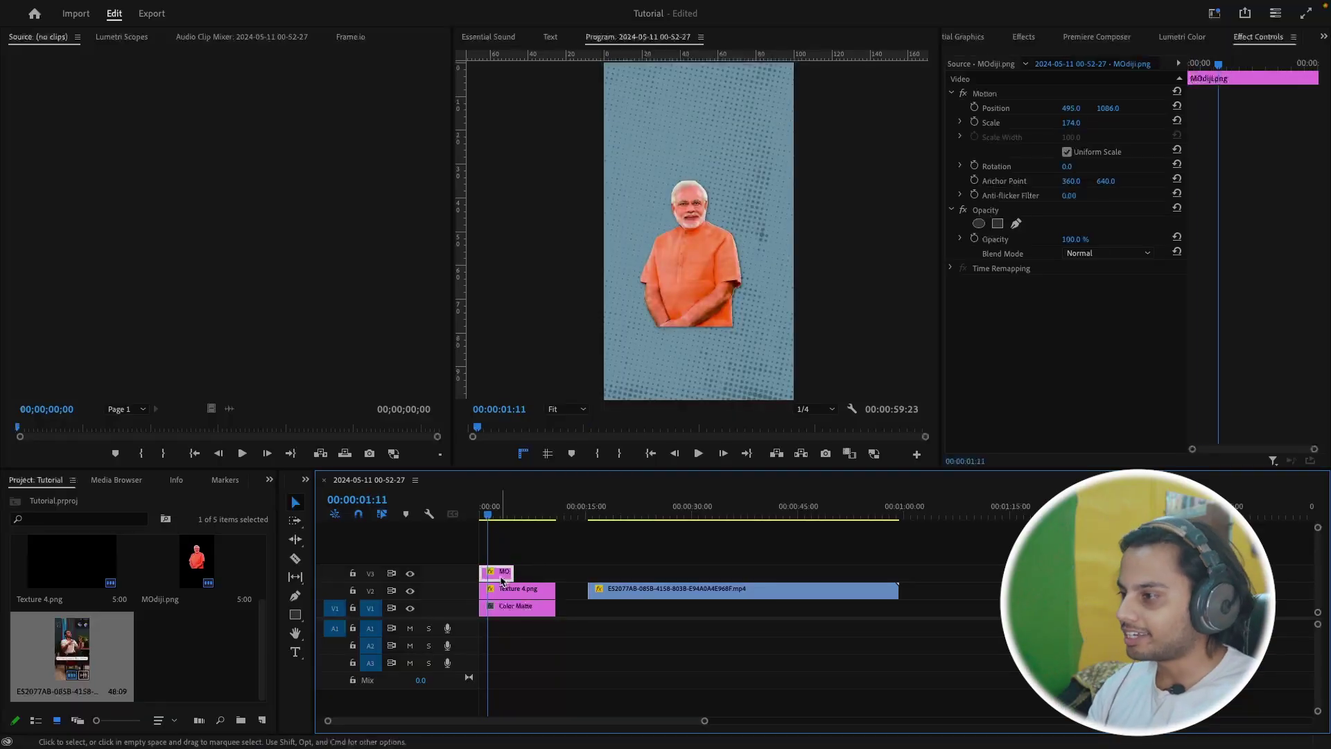
pyautogui.click(1024, 39)
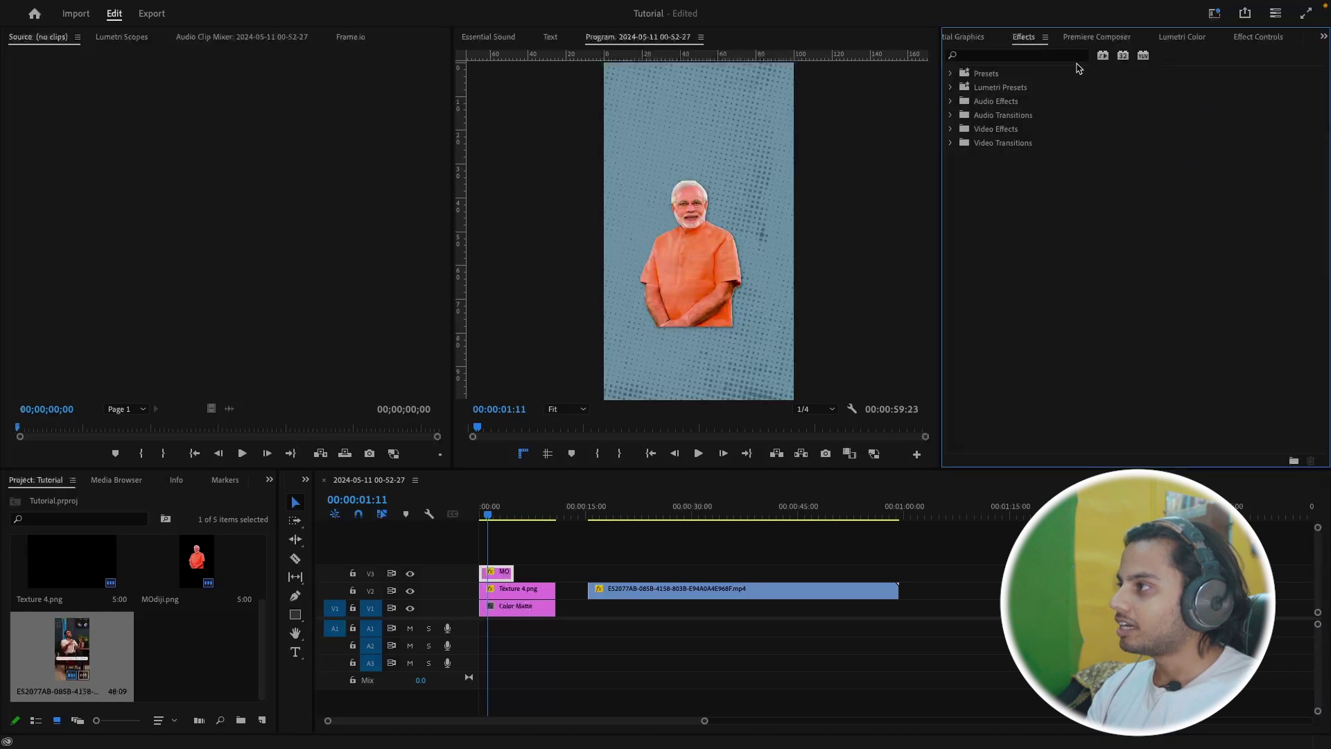
pyautogui.click(1073, 57)
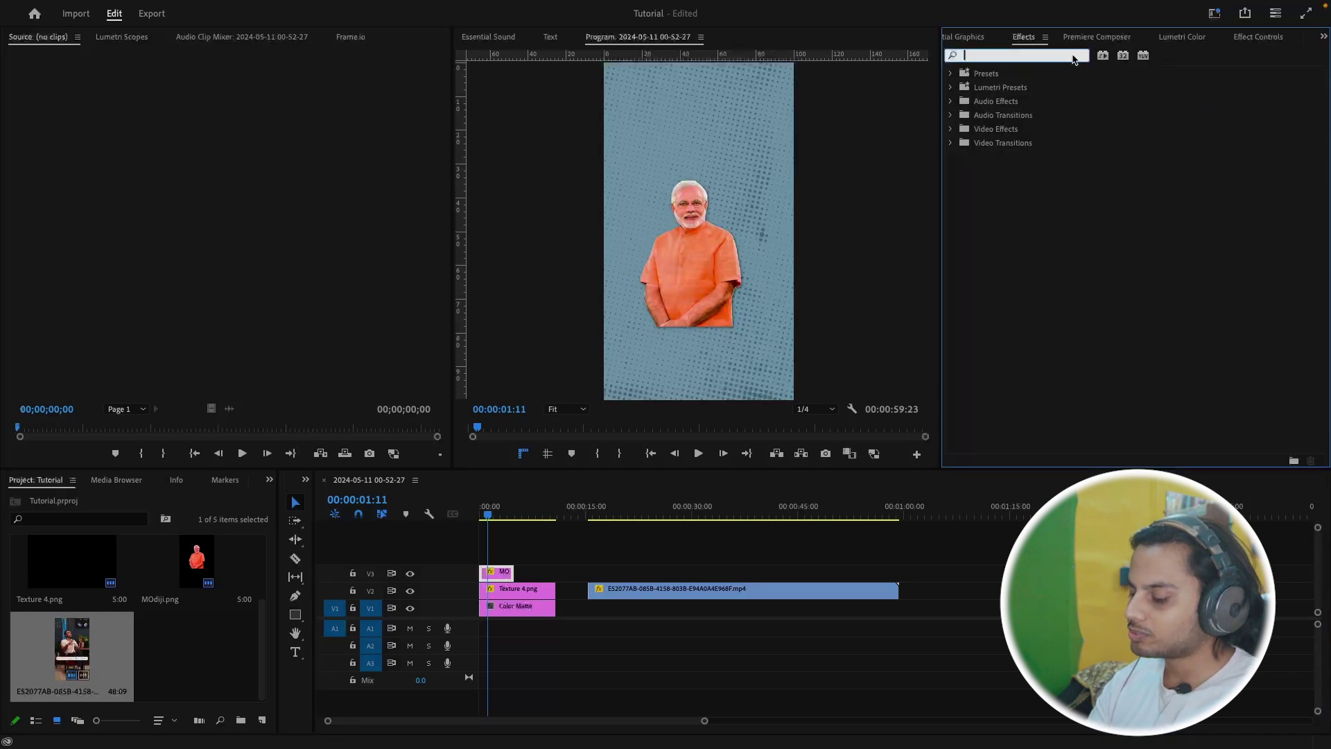
pyautogui.write('flip')
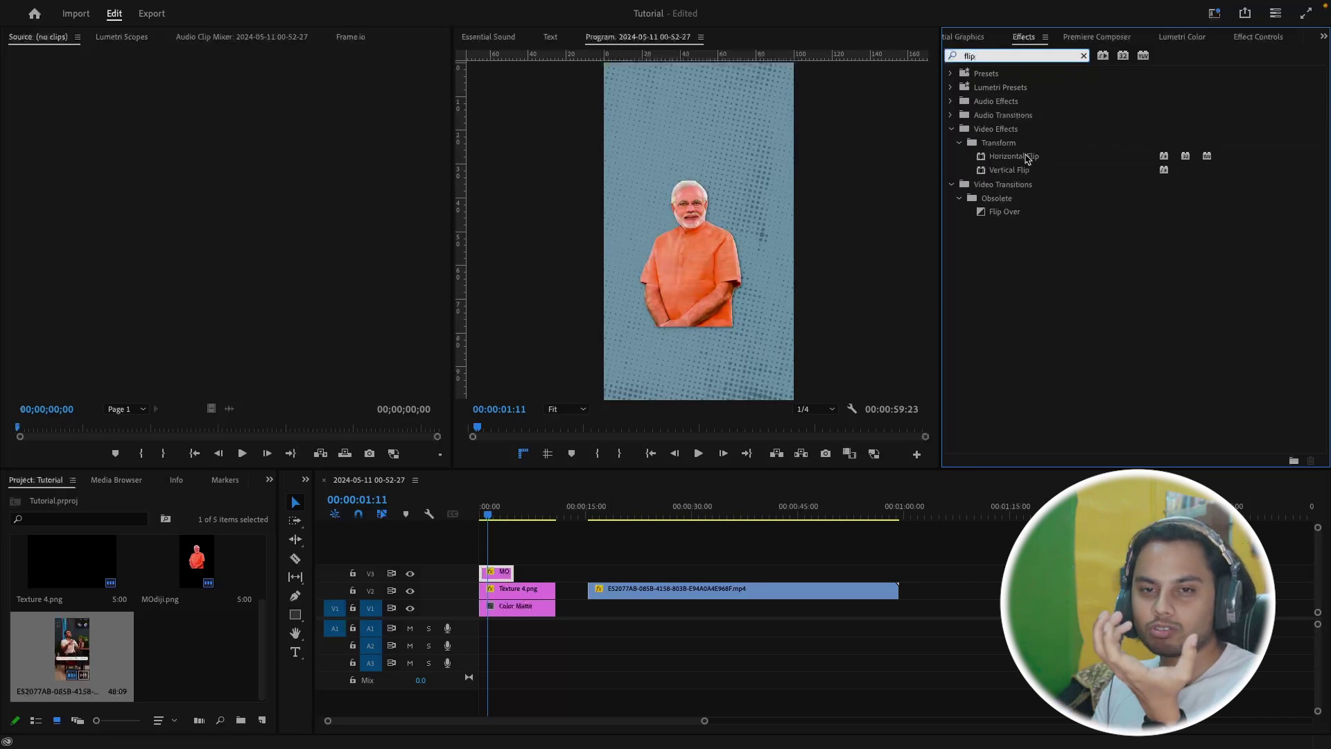
pyautogui.moveTo(1027, 159); pyautogui.dragTo(466, 608)
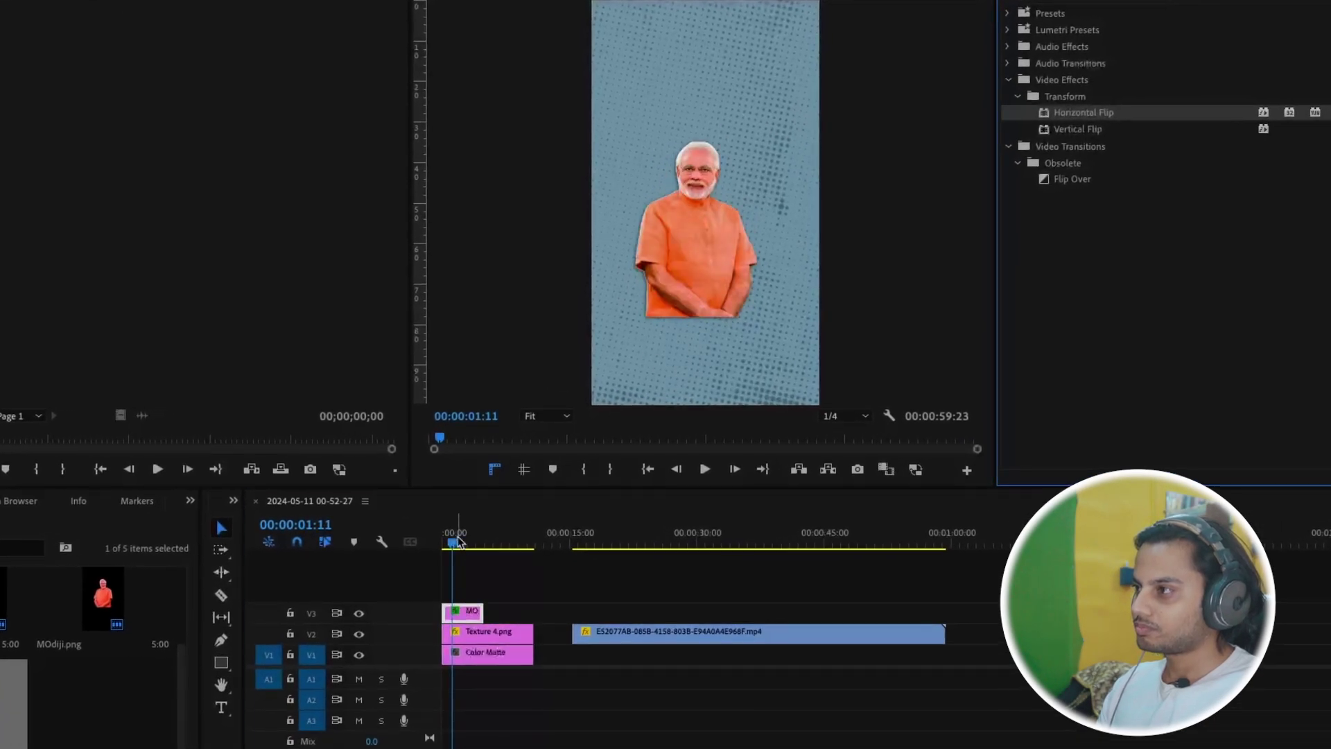
pyautogui.moveTo(458, 540)
pyautogui.mouseDown()
pyautogui.moveTo(437, 541)
pyautogui.moveTo(460, 541)
pyautogui.mouseUp()
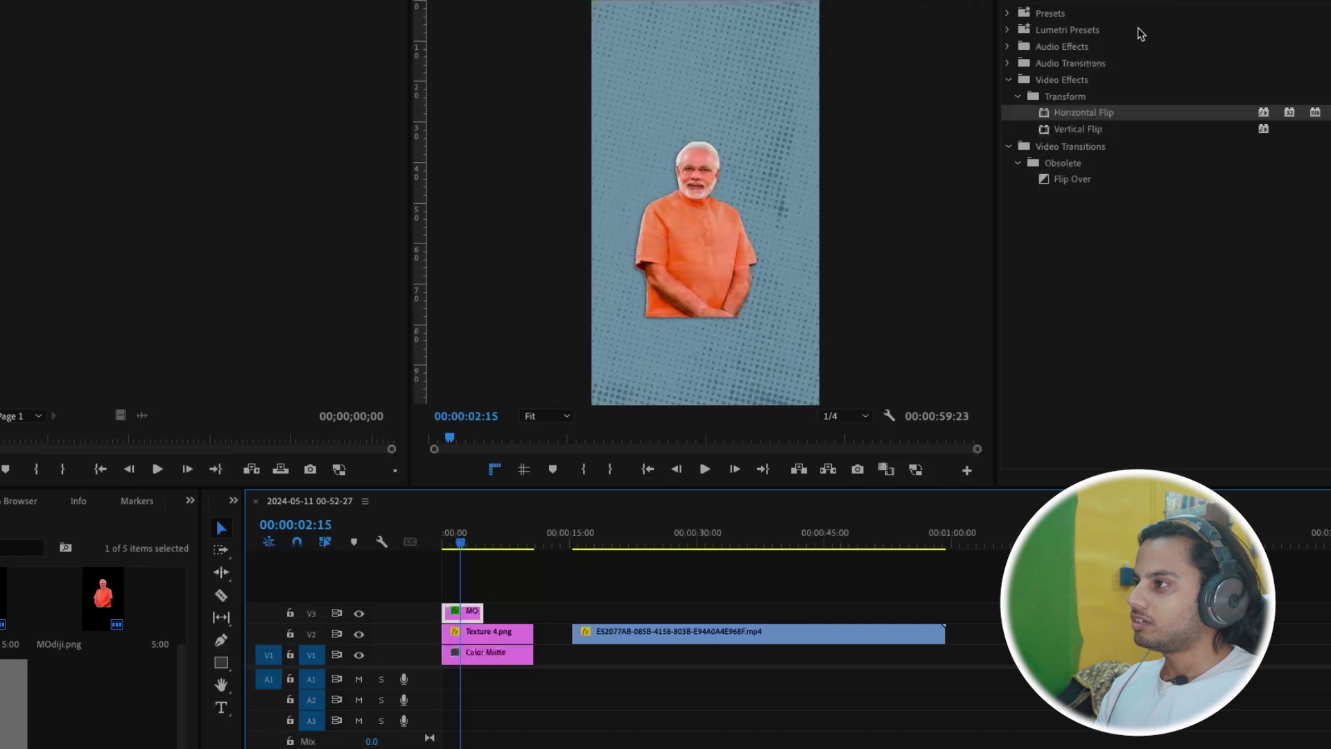
# Enlarge the MOdiji.png cutout to a scale of 261.5 and place it low in the frame at position 329.5, 1295.0
pyautogui.hotkey('shift', '5')
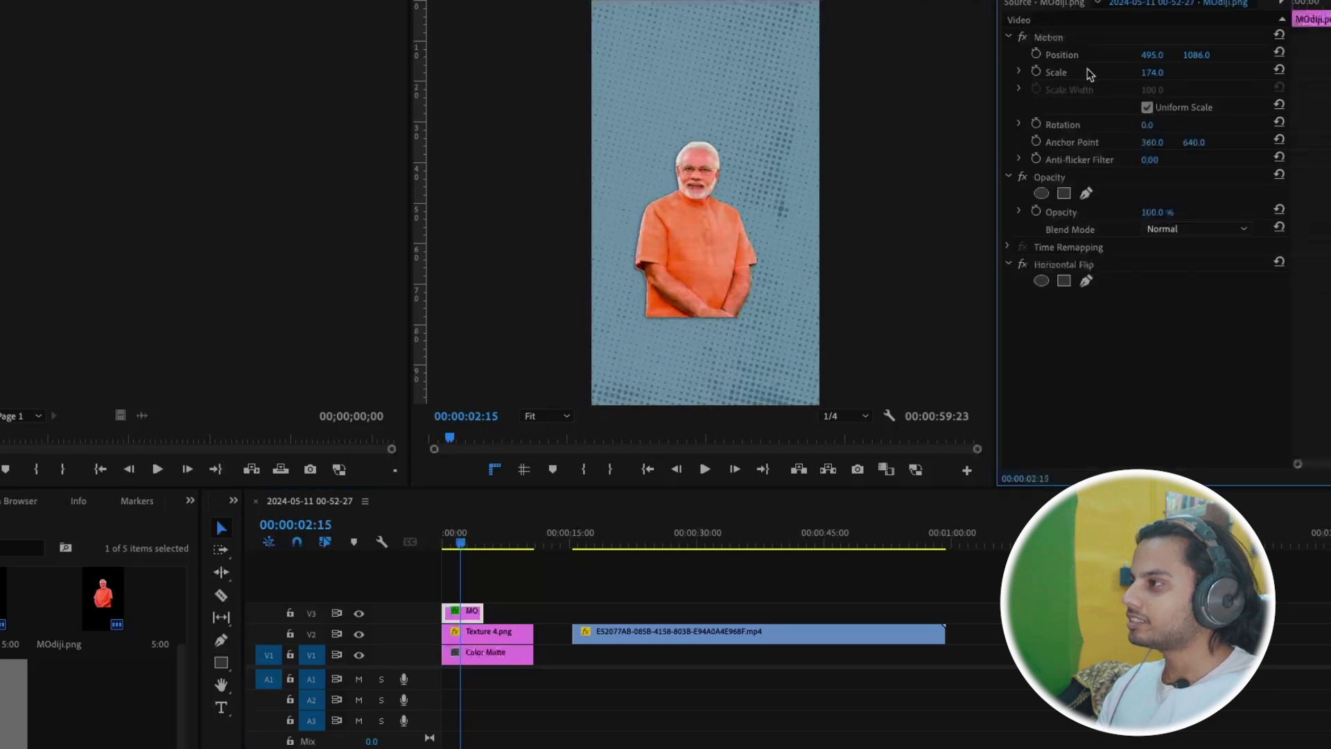
pyautogui.click(1061, 73)
pyautogui.moveTo(718, 239); pyautogui.dragTo(689, 330)
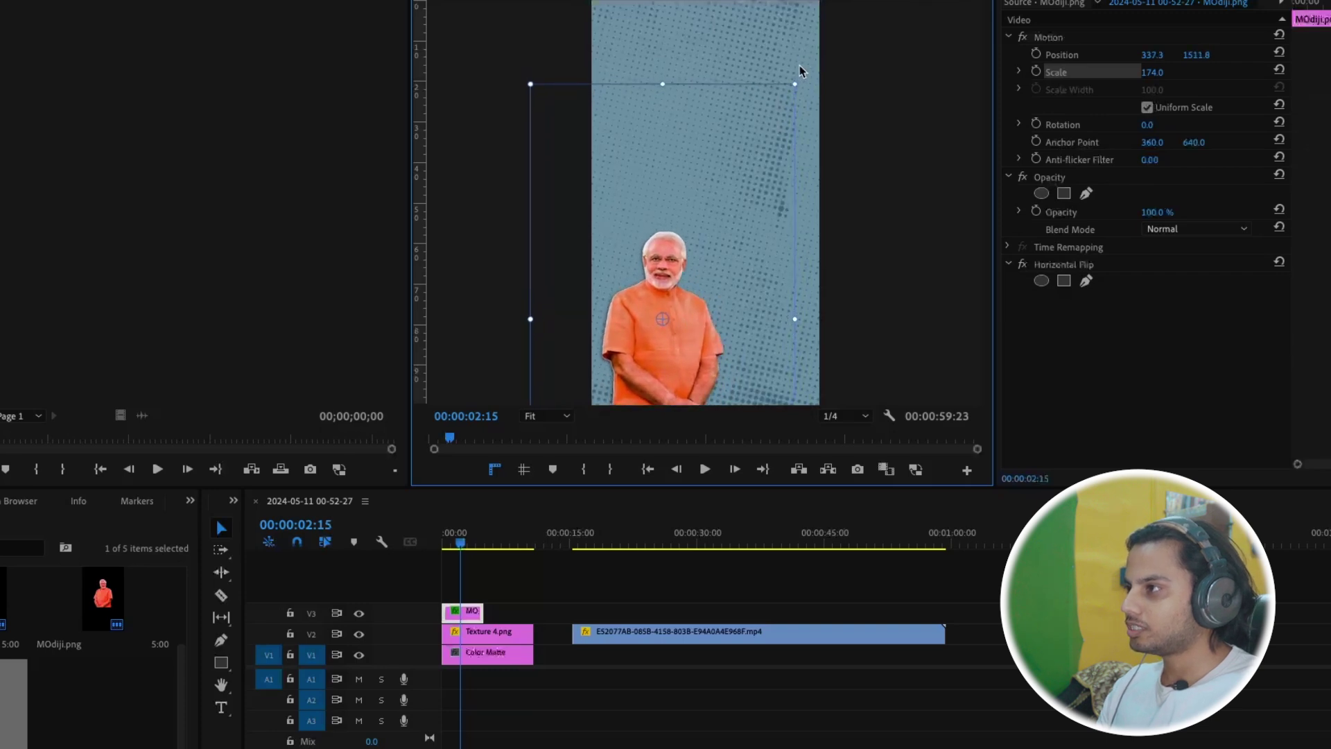
pyautogui.moveTo(795, 83); pyautogui.dragTo(860, 0)
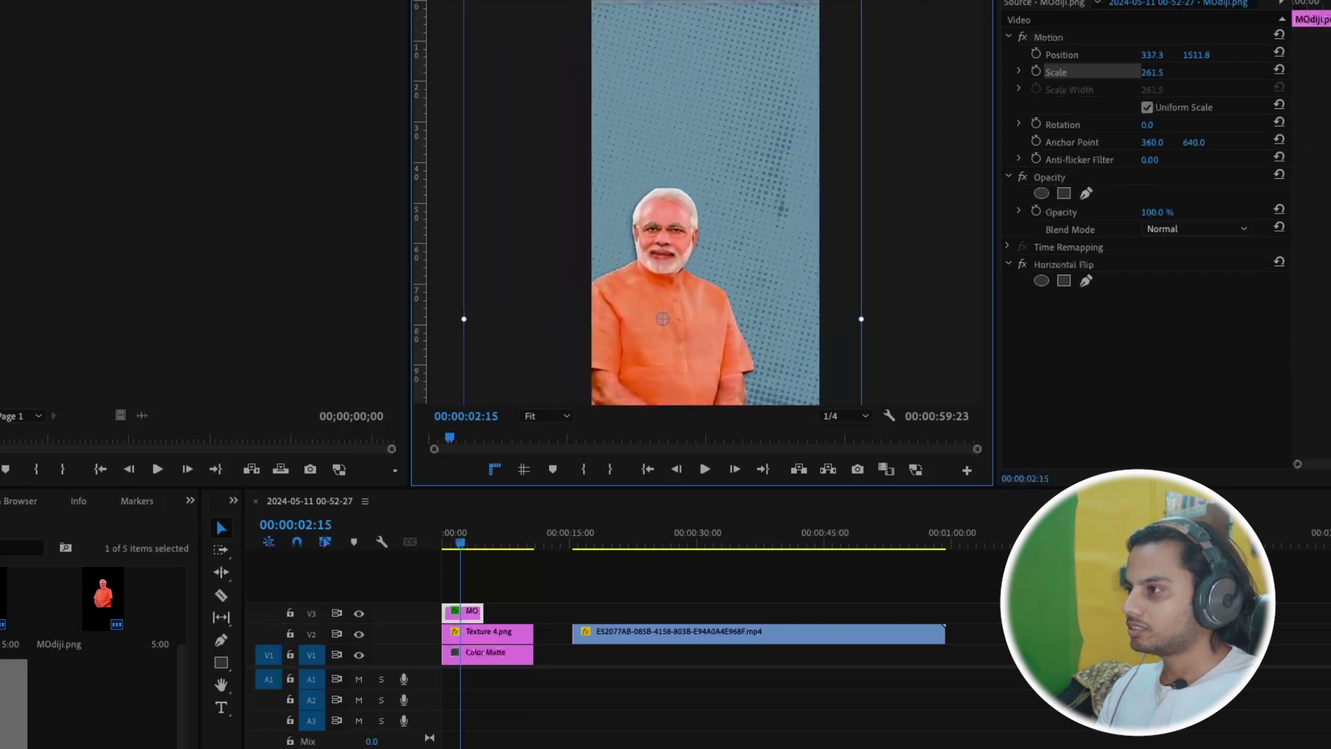
pyautogui.moveTo(698, 261)
pyautogui.mouseDown()
pyautogui.moveTo(733, 223)
pyautogui.moveTo(702, 271)
pyautogui.mouseUp()
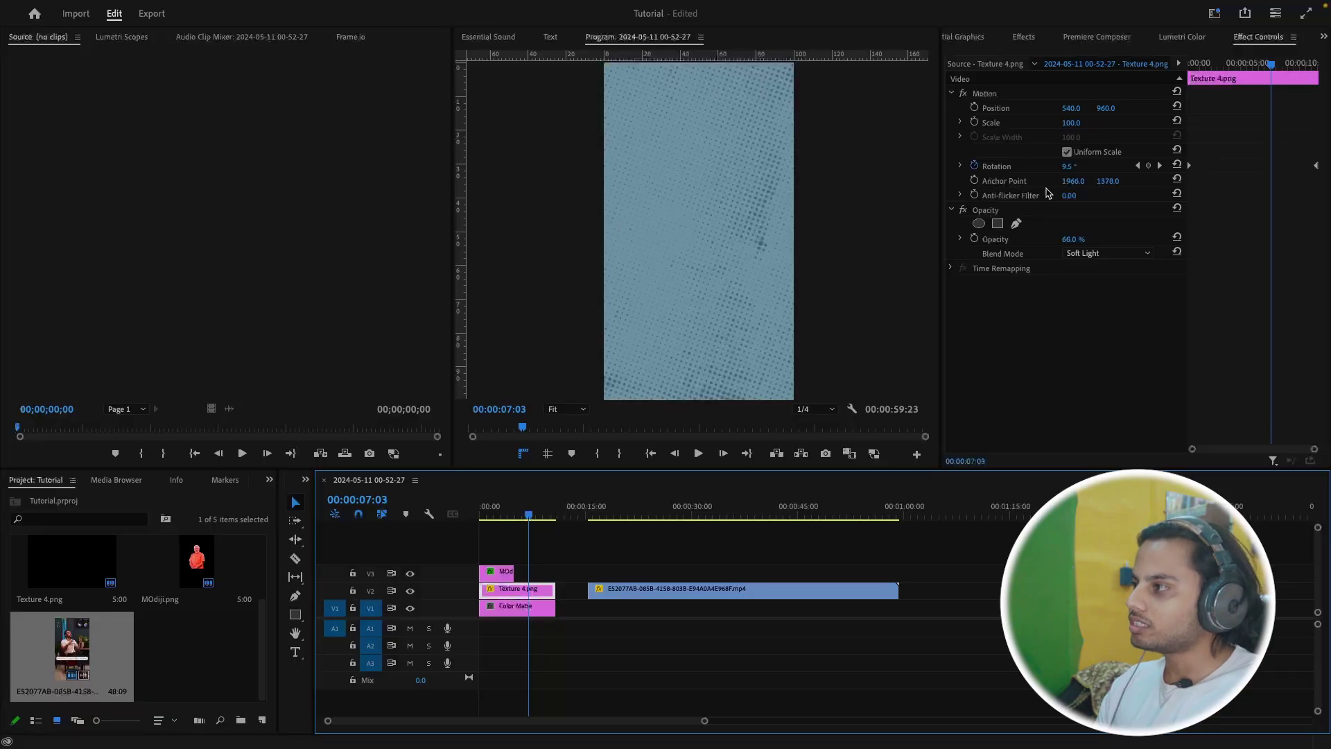
# Reduce the Texture 4.png clip's scale to 76 and check it behind the cutout
pyautogui.click(1069, 123)
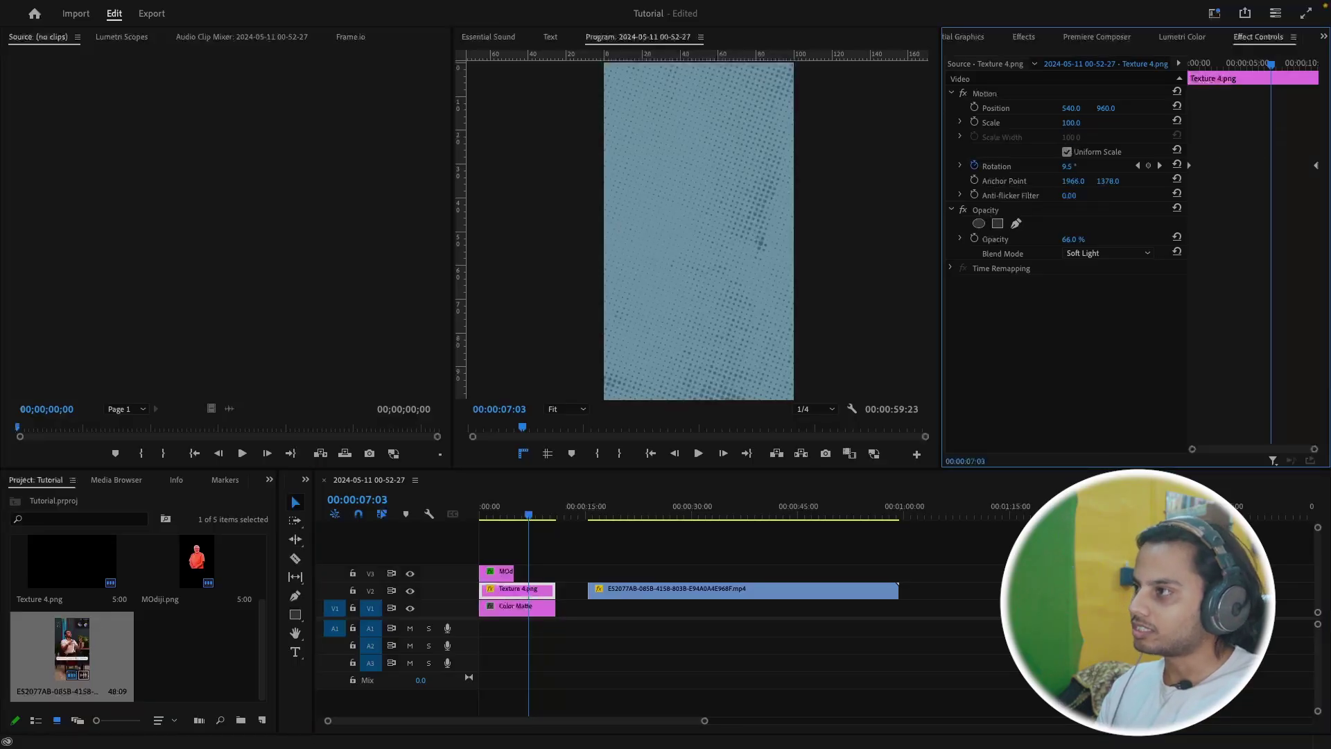
pyautogui.moveTo(1069, 122); pyautogui.dragTo(1052, 122)
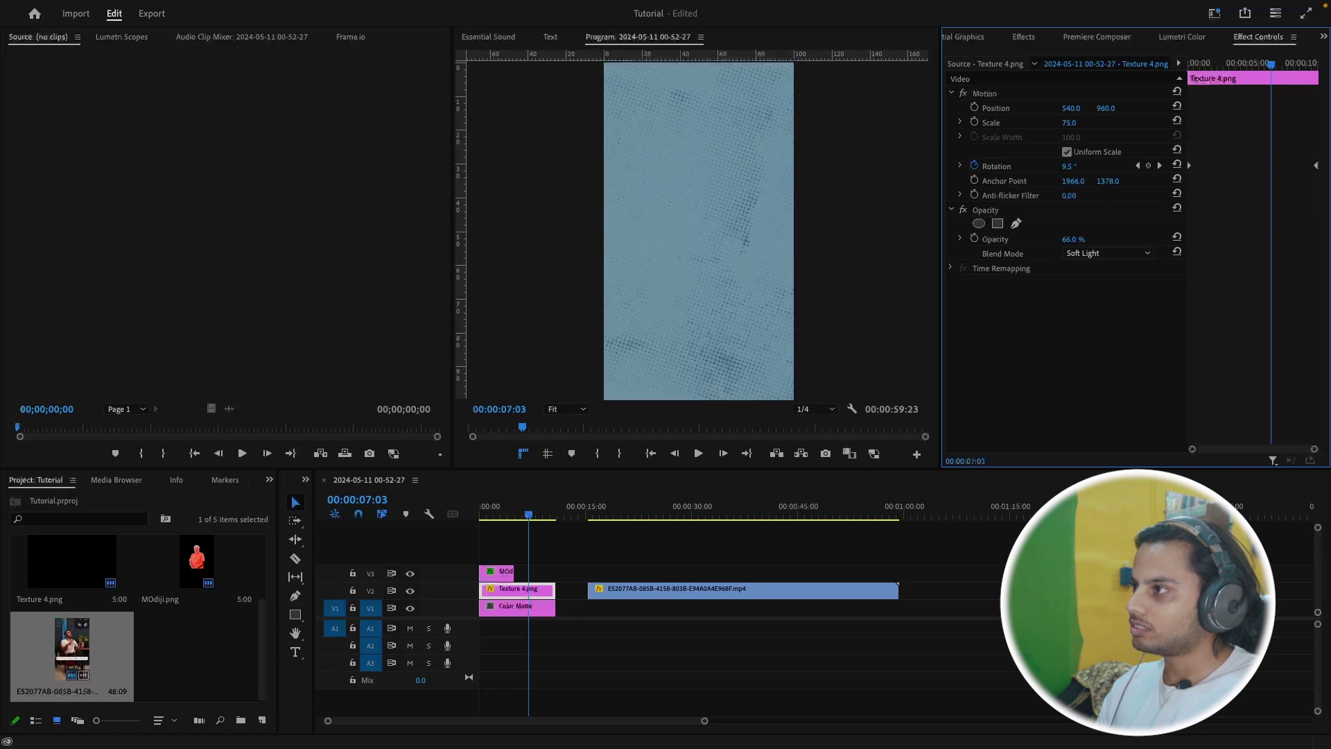
pyautogui.moveTo(510, 514)
pyautogui.mouseDown()
pyautogui.moveTo(485, 518)
pyautogui.moveTo(508, 519)
pyautogui.mouseUp()
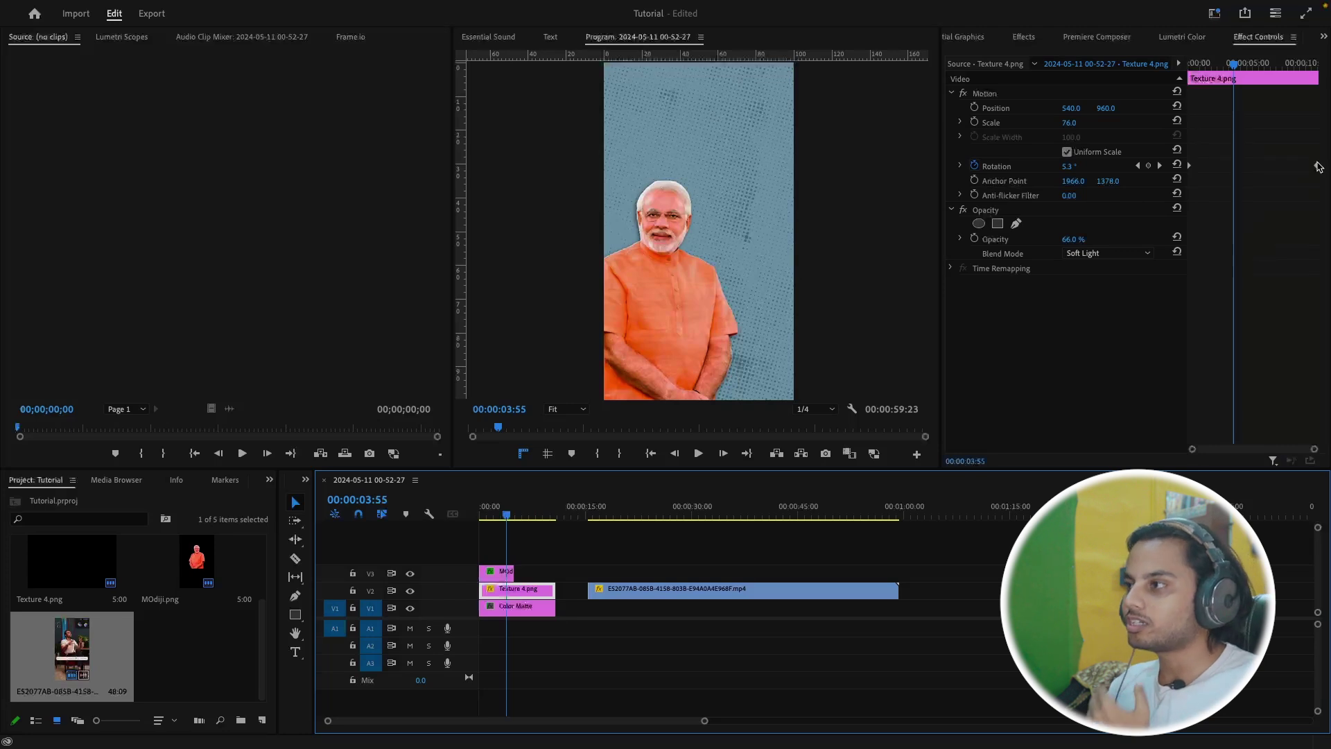
# Set the texture's second rotation keyframe to 4° and place that keyframe at the clip's end
pyautogui.moveTo(1319, 167); pyautogui.dragTo(1232, 165)
pyautogui.click(1067, 166)
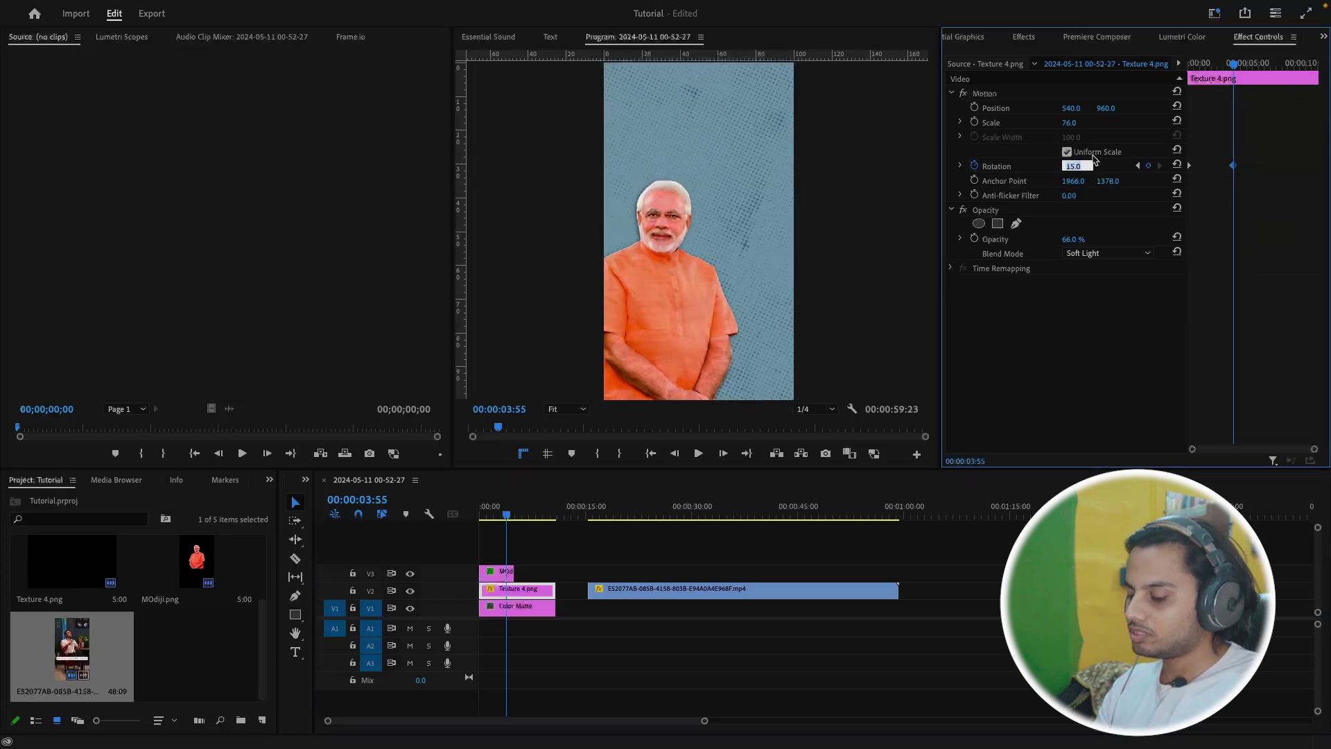
pyautogui.write('4')
pyautogui.press('Return')
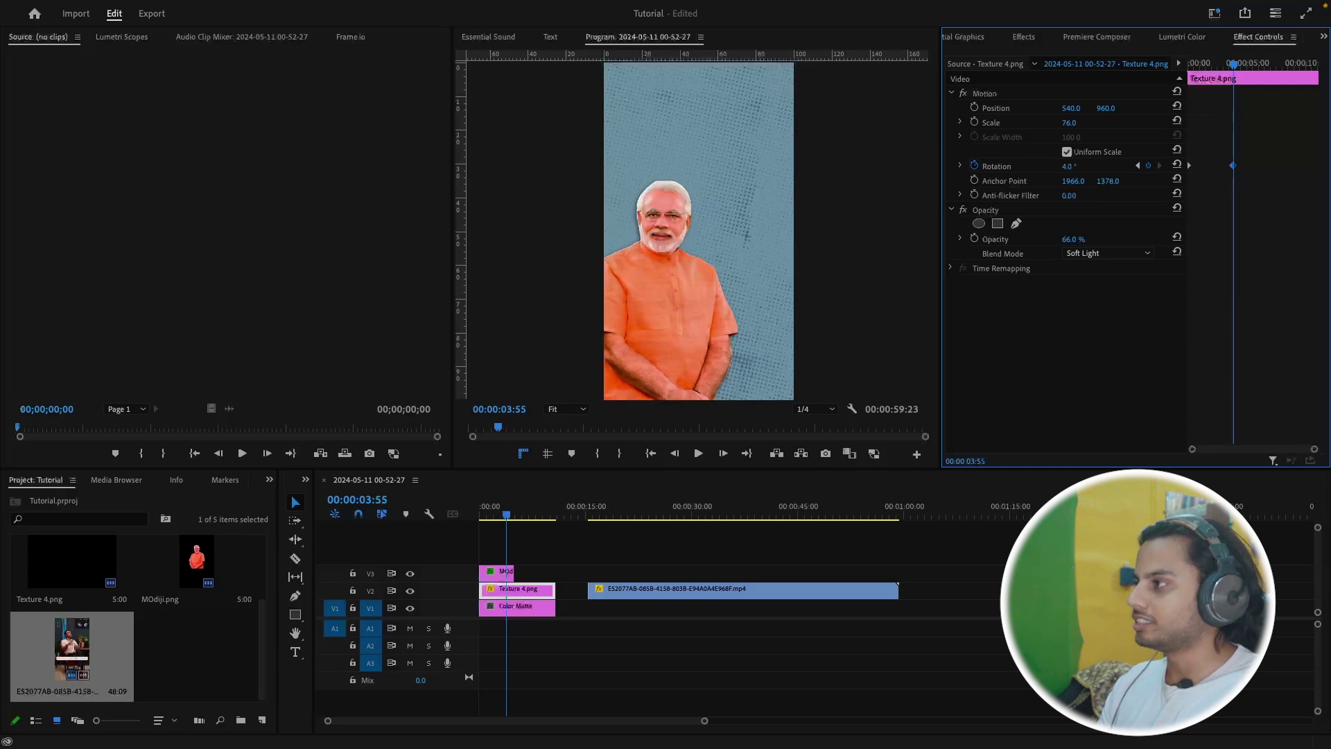
pyautogui.moveTo(1233, 166); pyautogui.dragTo(1315, 165)
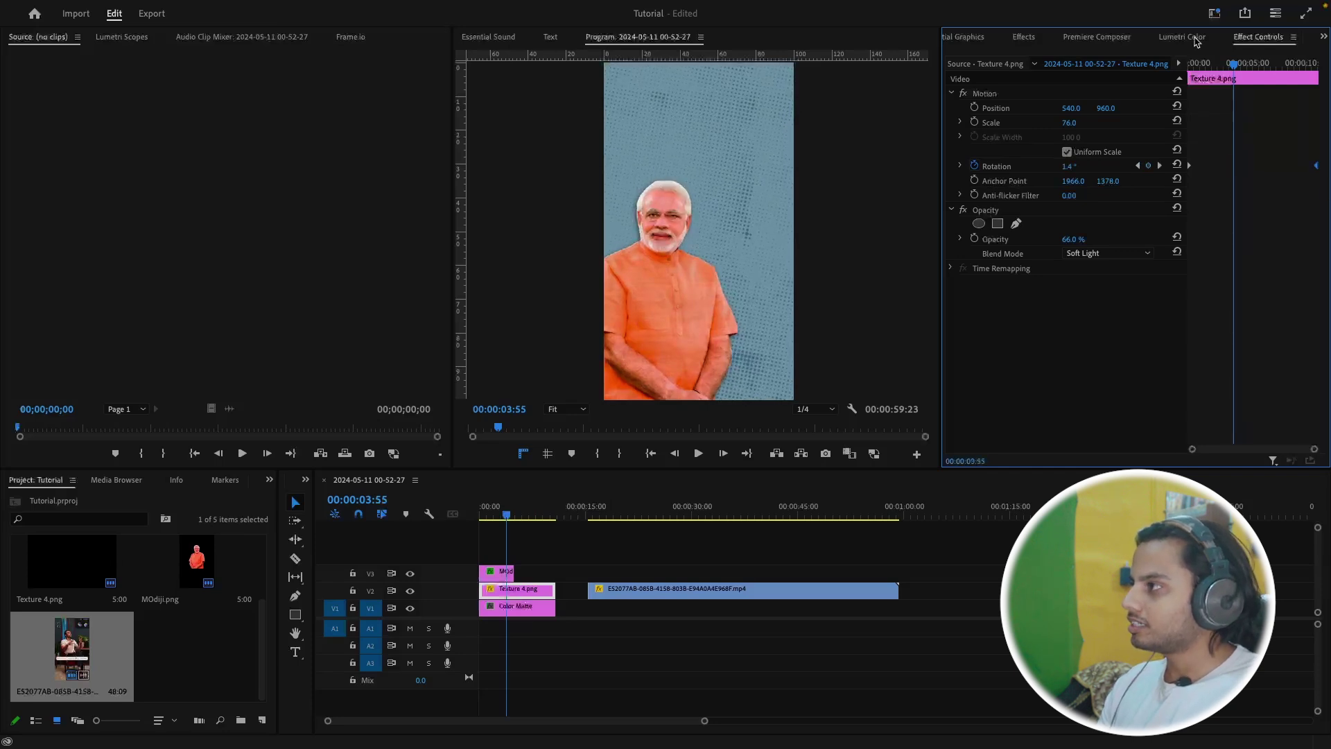
pyautogui.moveTo(1218, 64); pyautogui.dragTo(1317, 90)
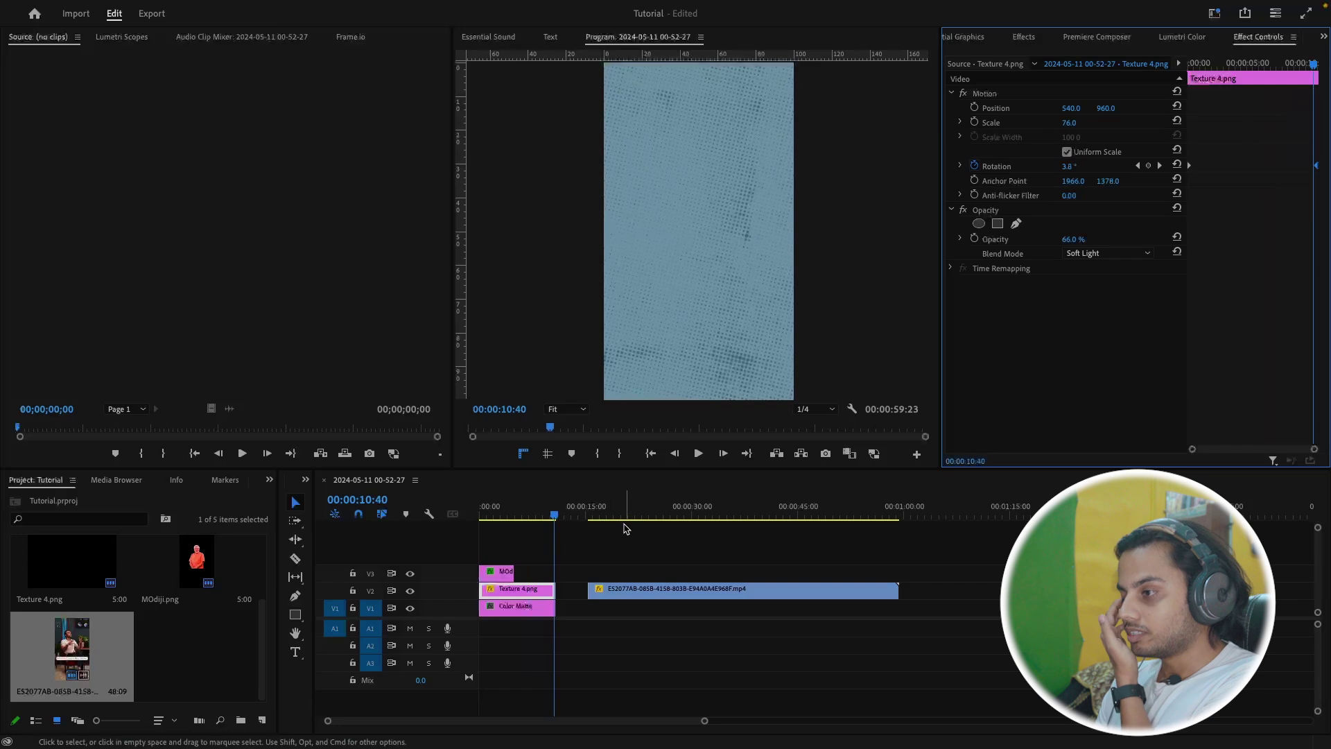
# Extend the MOdiji.png clip to the texture clip's end and stack it on V4 with a duplicate on V3
pyautogui.moveTo(514, 571); pyautogui.dragTo(558, 570)
pyautogui.moveTo(541, 511); pyautogui.dragTo(465, 512)
pyautogui.click(590, 433)
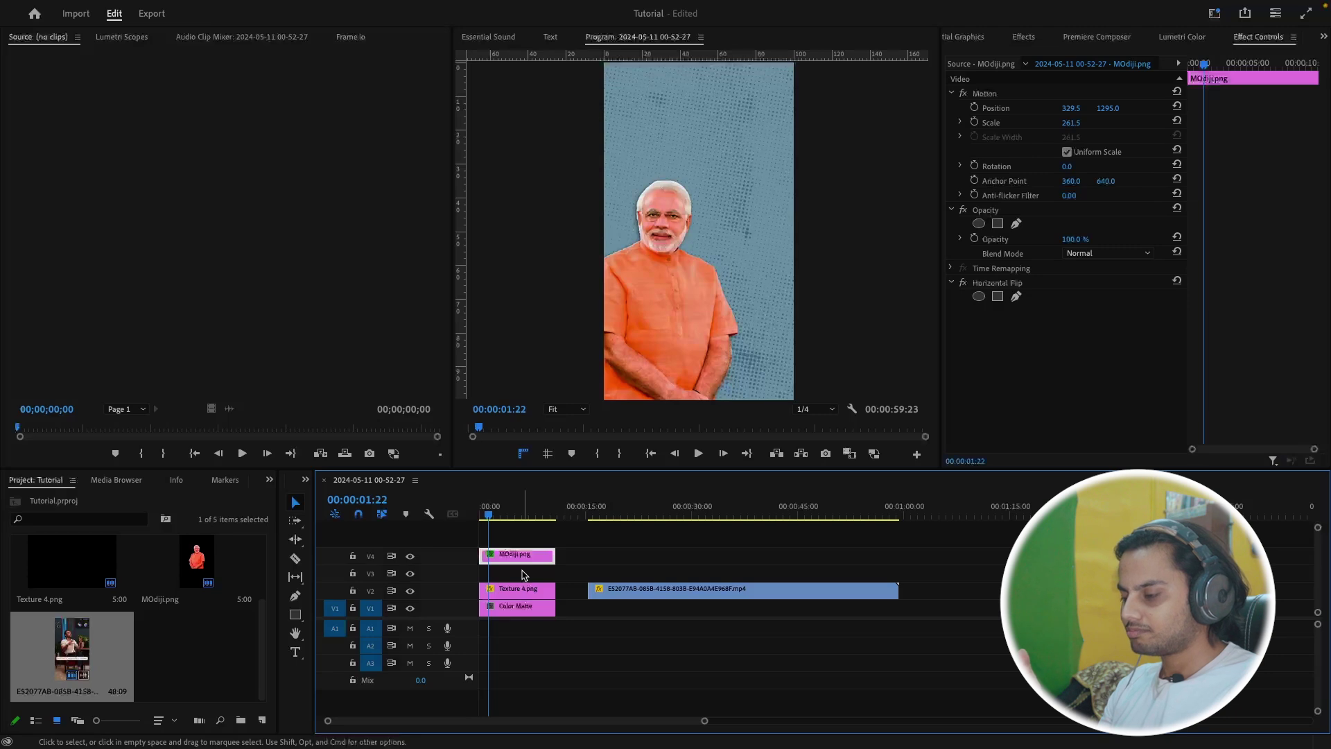
pyautogui.moveTo(517, 563); pyautogui.dragTo(522, 572)
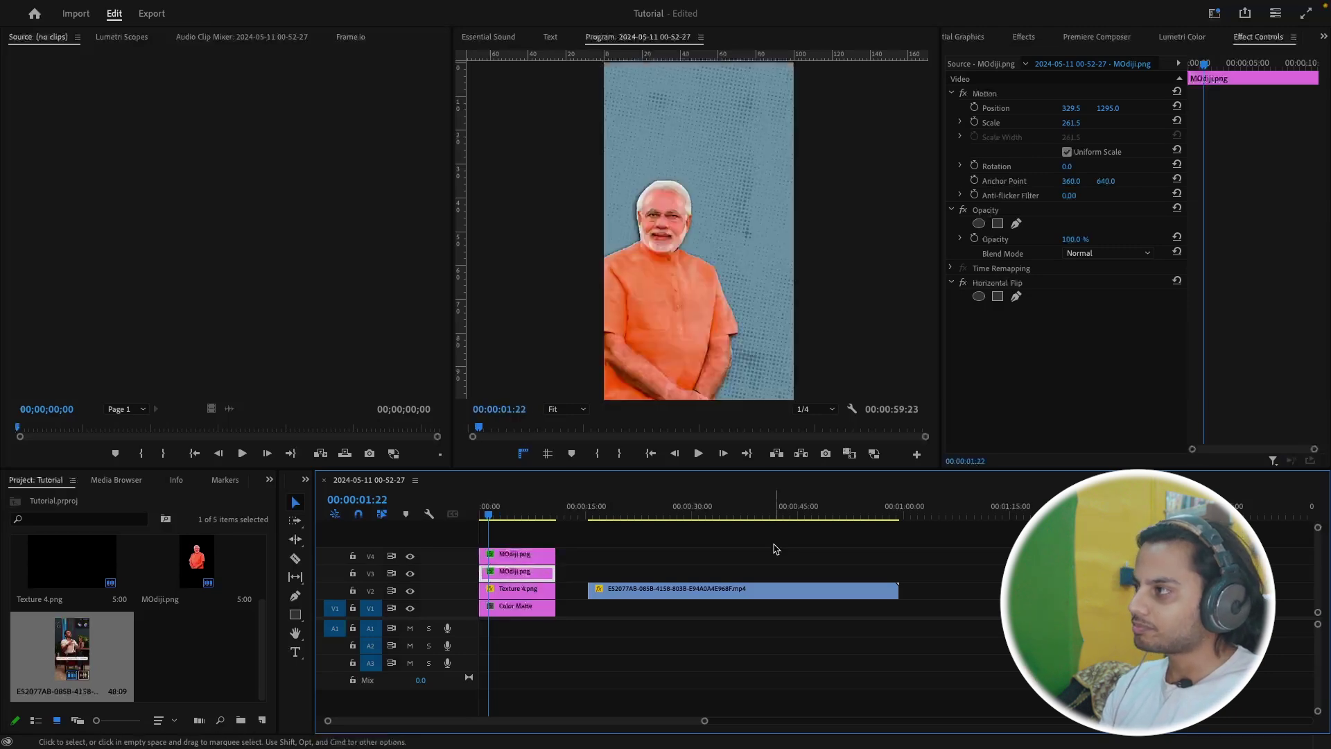
# Find the Drop Shadow effect and apply it to the duplicate MOdiji.png clip on V3
pyautogui.click(1029, 39)
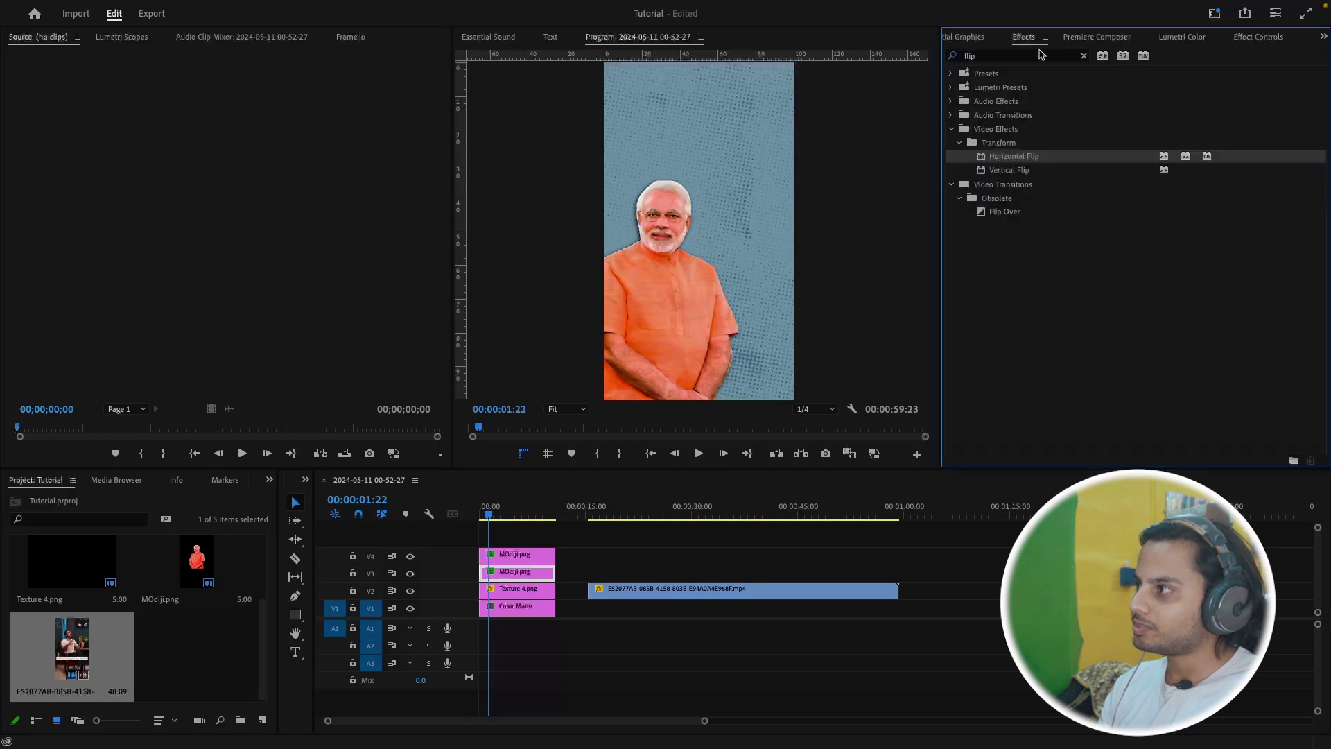
pyautogui.click(1084, 57)
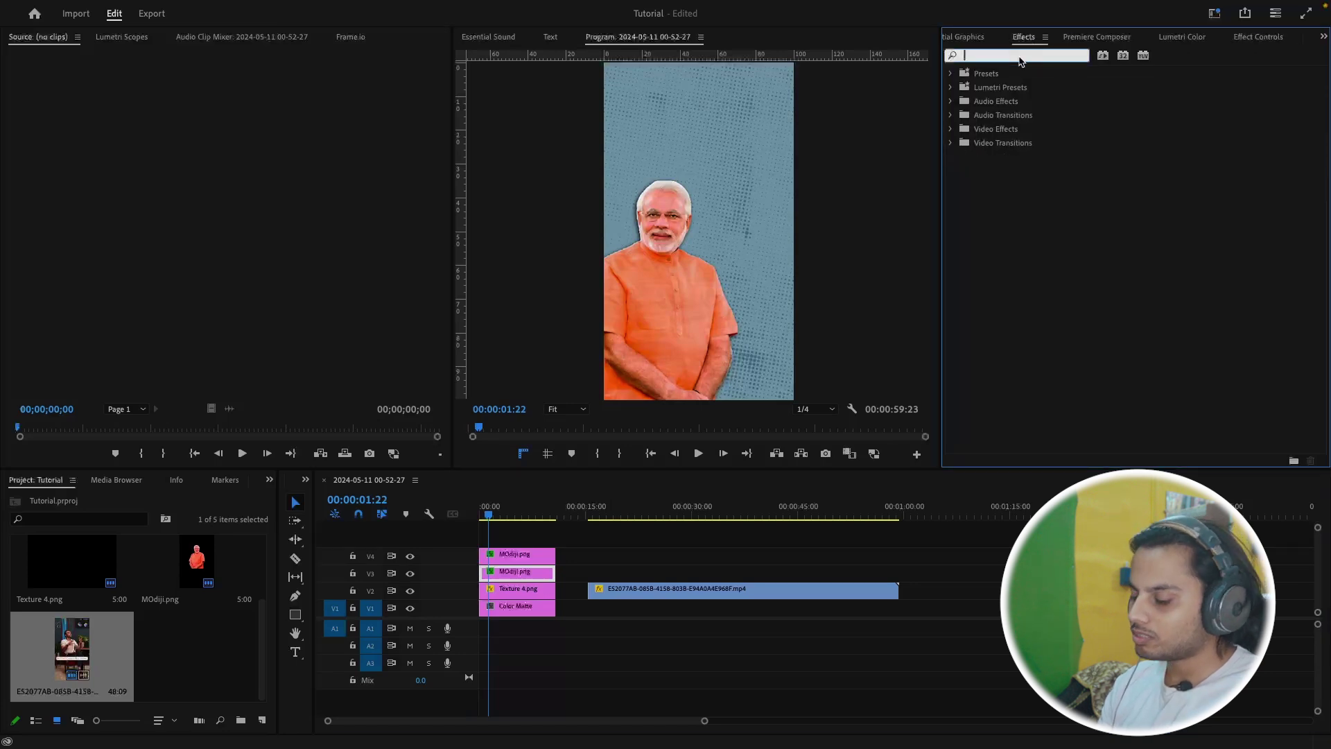
pyautogui.click(1019, 56)
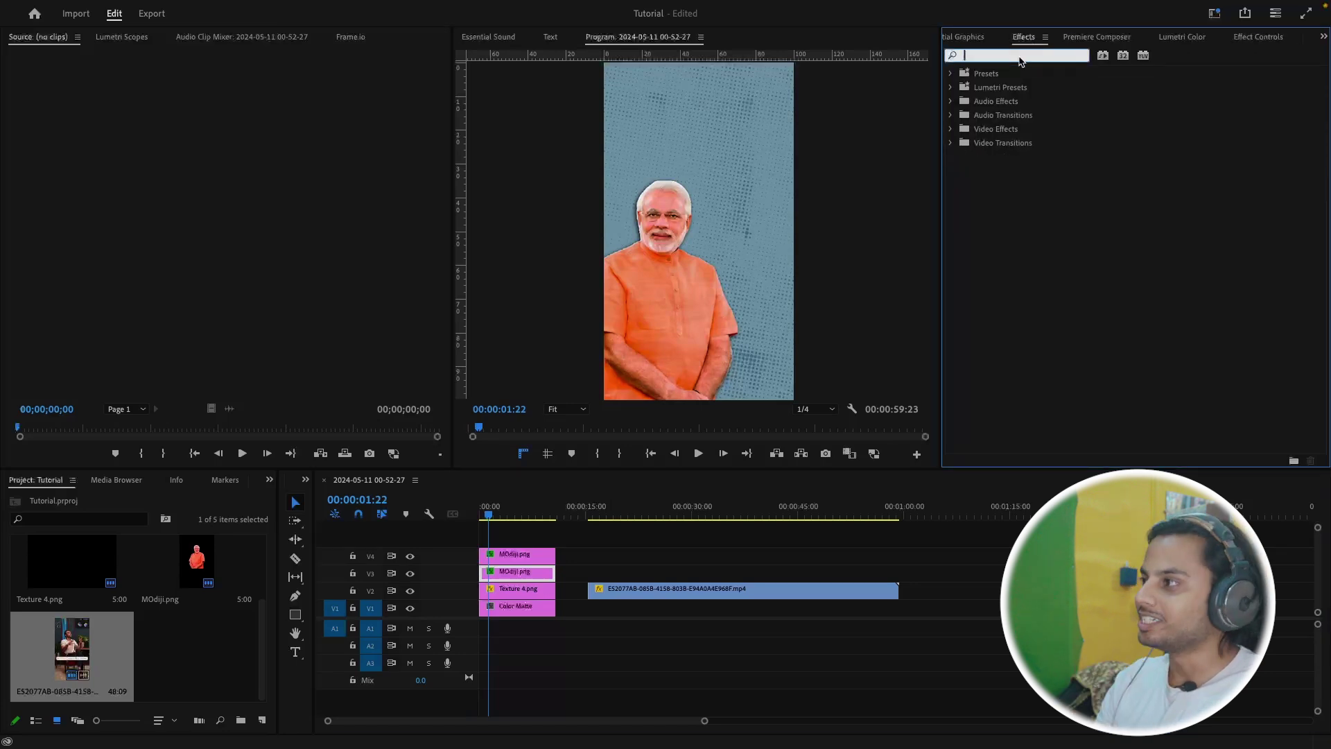
pyautogui.write('drop')
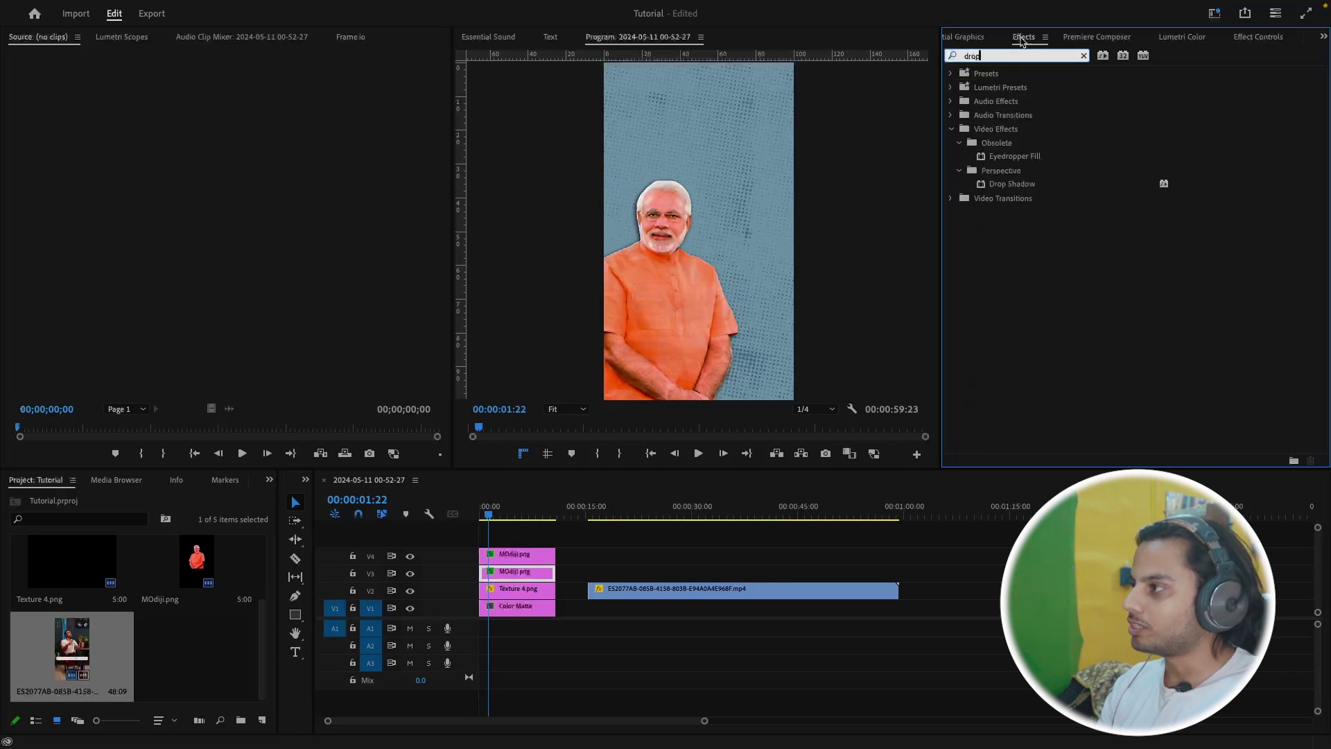
pyautogui.moveTo(1036, 184); pyautogui.dragTo(965, 198)
pyautogui.moveTo(553, 523); pyautogui.dragTo(533, 577)
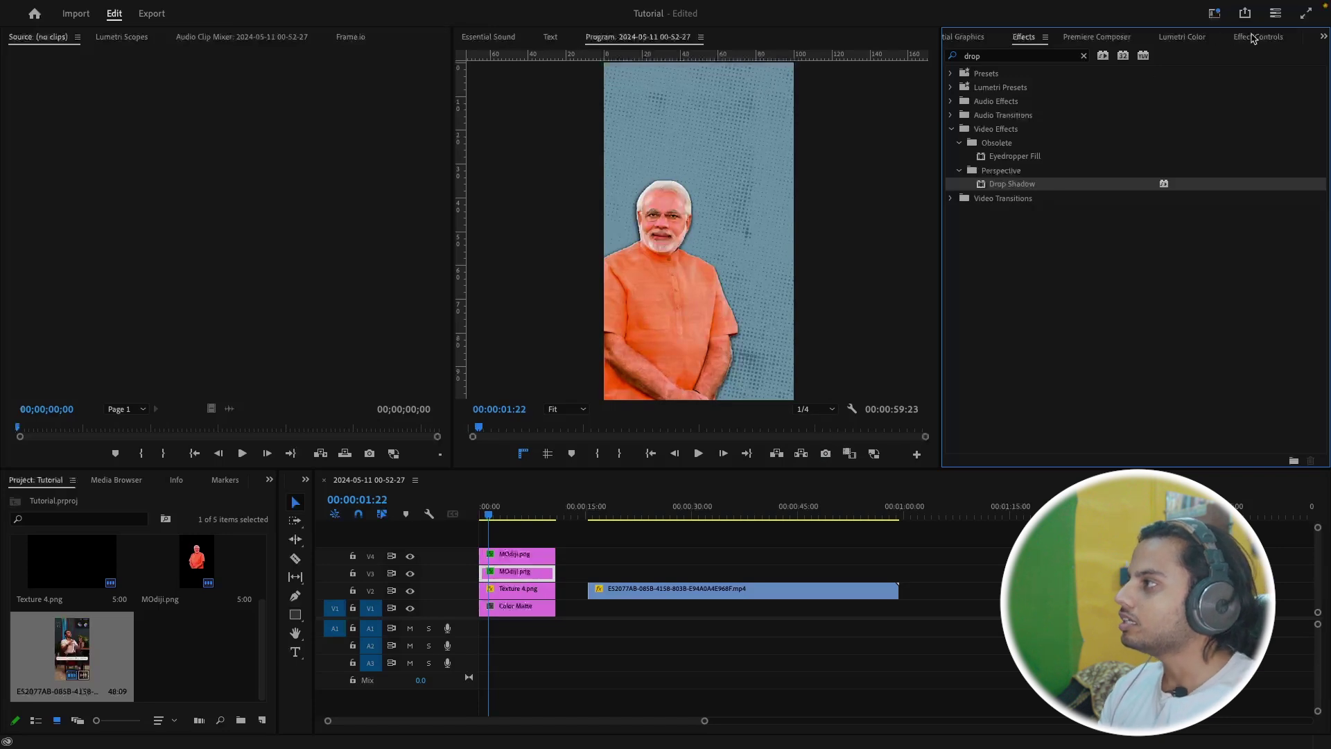
# Change the drop shadow's color on the V3 clip to a bright sky blue
pyautogui.click(1274, 36)
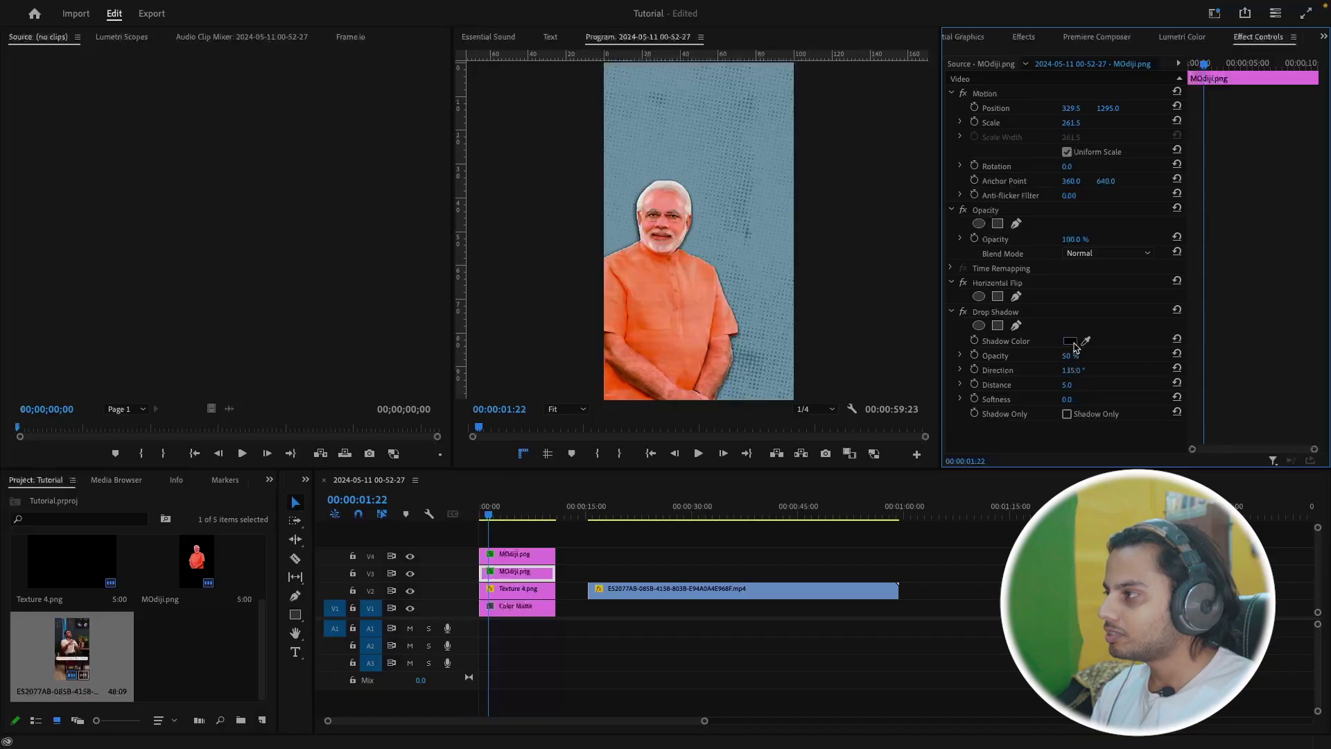
pyautogui.click(1071, 341)
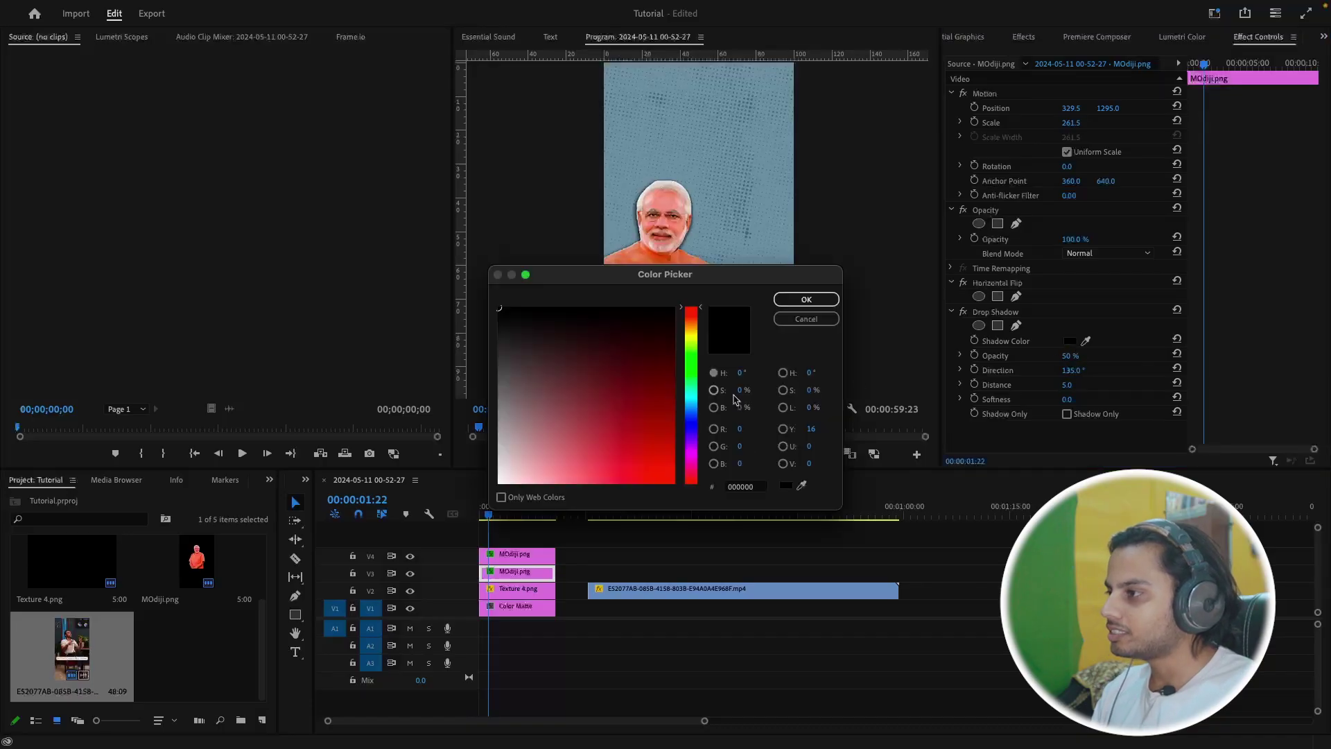
pyautogui.moveTo(695, 412)
pyautogui.mouseDown()
pyautogui.moveTo(695, 423)
pyautogui.moveTo(695, 406)
pyautogui.mouseUp()
pyautogui.moveTo(614, 404); pyautogui.dragTo(611, 461)
pyautogui.click(808, 299)
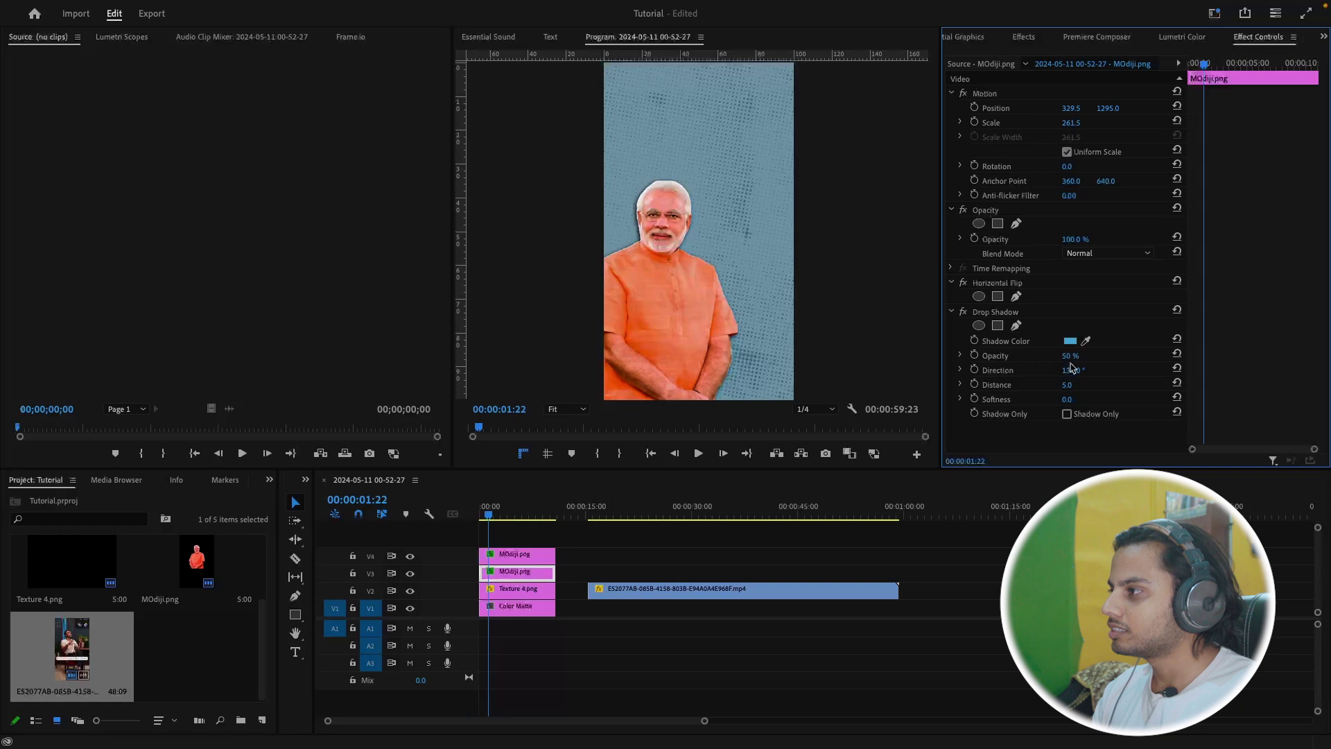
# Set the drop shadow's opacity to 100% and its direction to 48°, and enable Shadow Only
pyautogui.moveTo(1076, 360); pyautogui.dragTo(1050, 386)
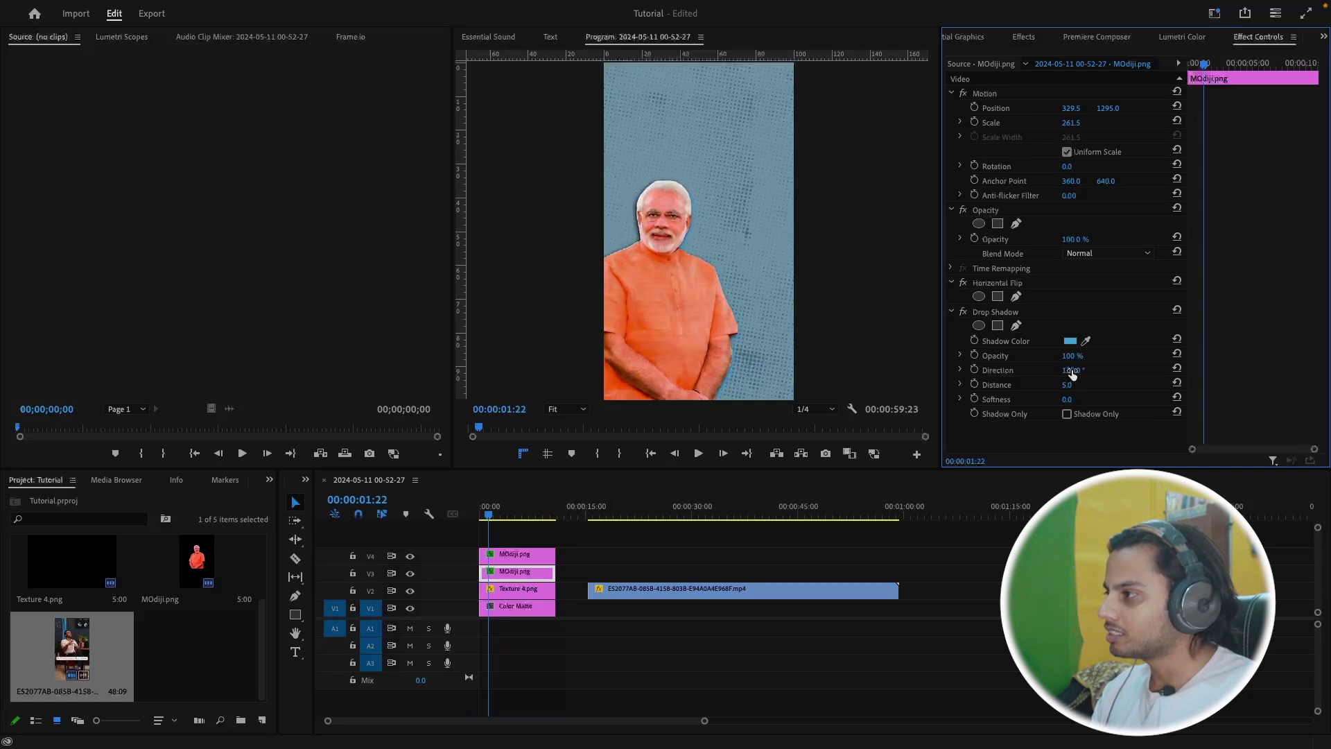
pyautogui.moveTo(1072, 370); pyautogui.dragTo(1083, 370)
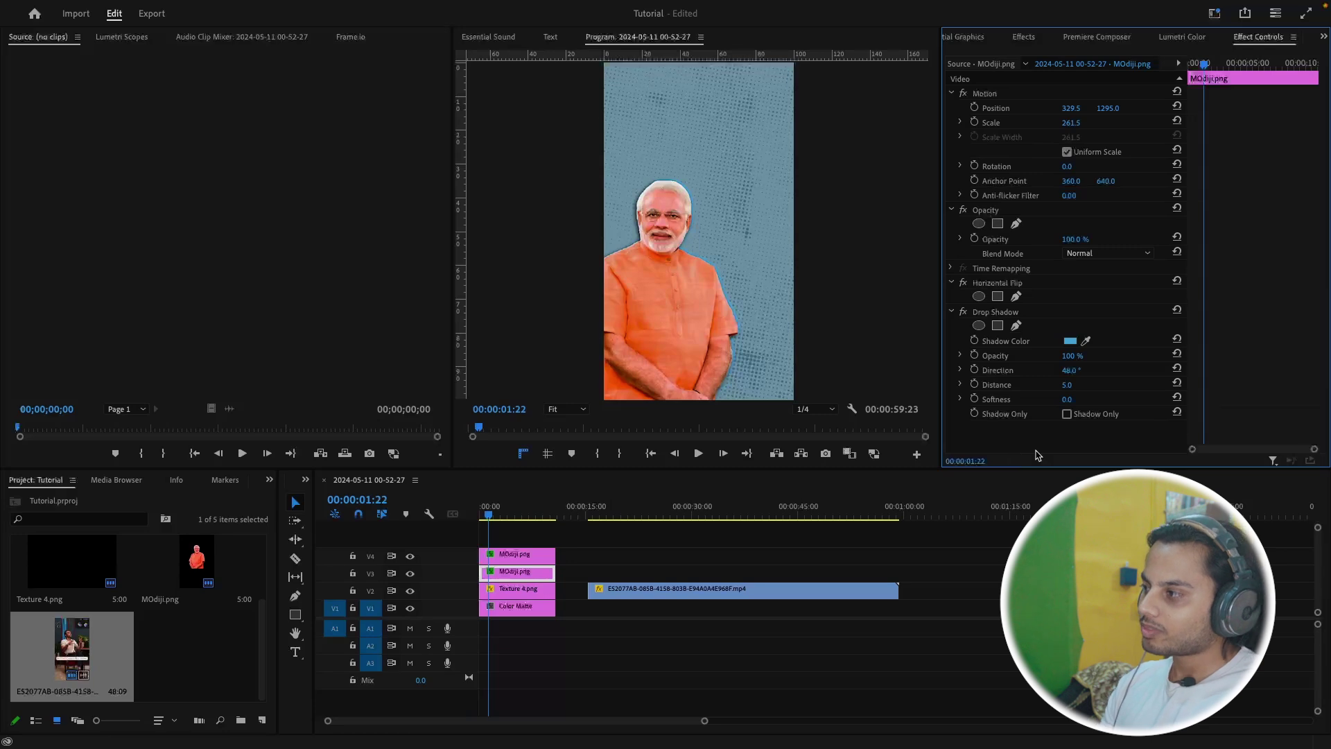
pyautogui.click(1067, 414)
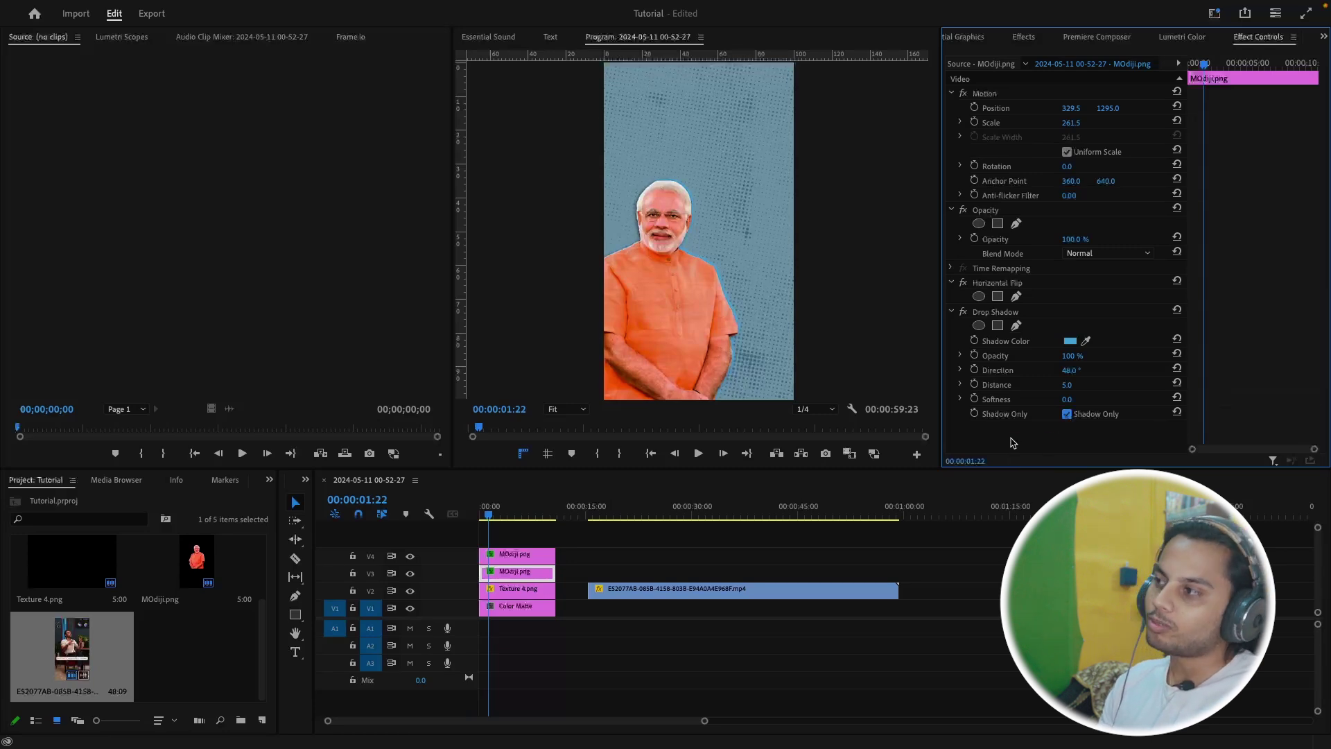
# Offset the V3 shadow copy to position 364.9, 1306.8 and compare the blue outline with the reference video
pyautogui.click(1008, 110)
pyautogui.moveTo(765, 261)
pyautogui.mouseDown()
pyautogui.moveTo(747, 263)
pyautogui.moveTo(770, 265)
pyautogui.mouseUp()
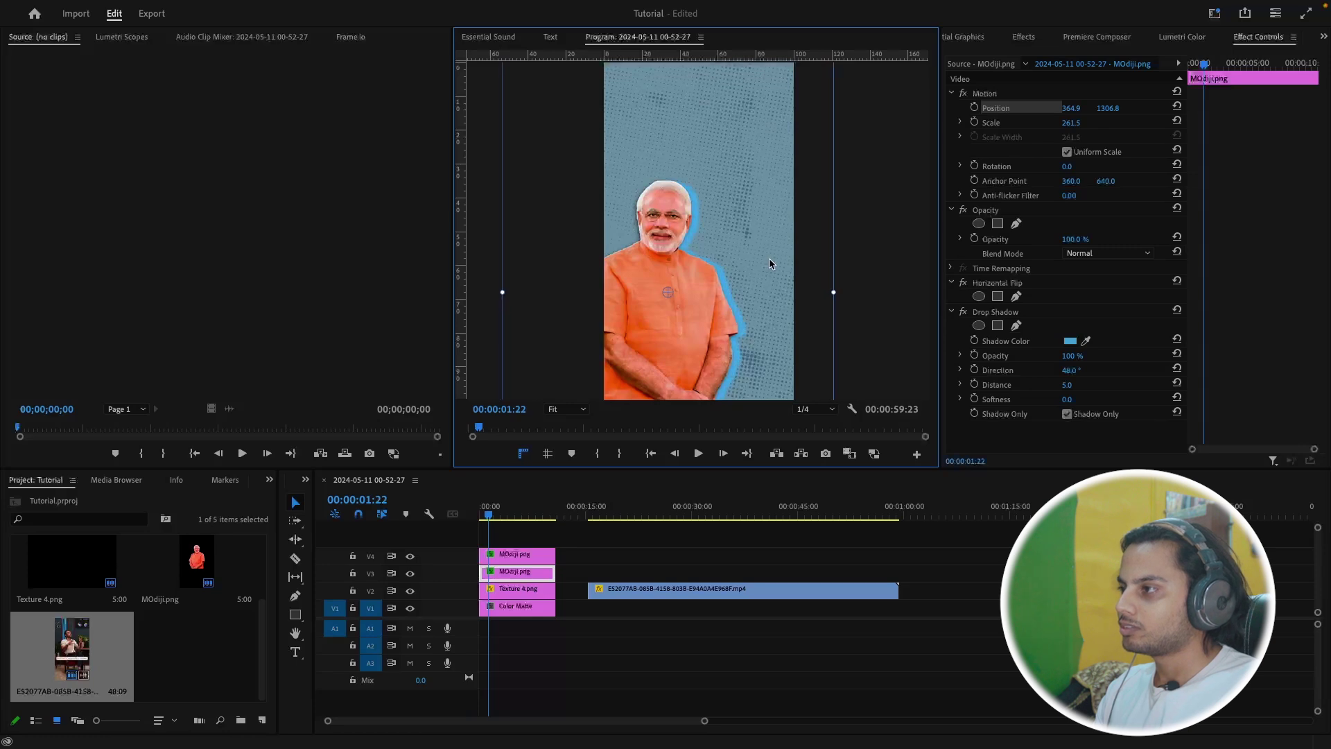
pyautogui.moveTo(597, 517); pyautogui.dragTo(603, 517)
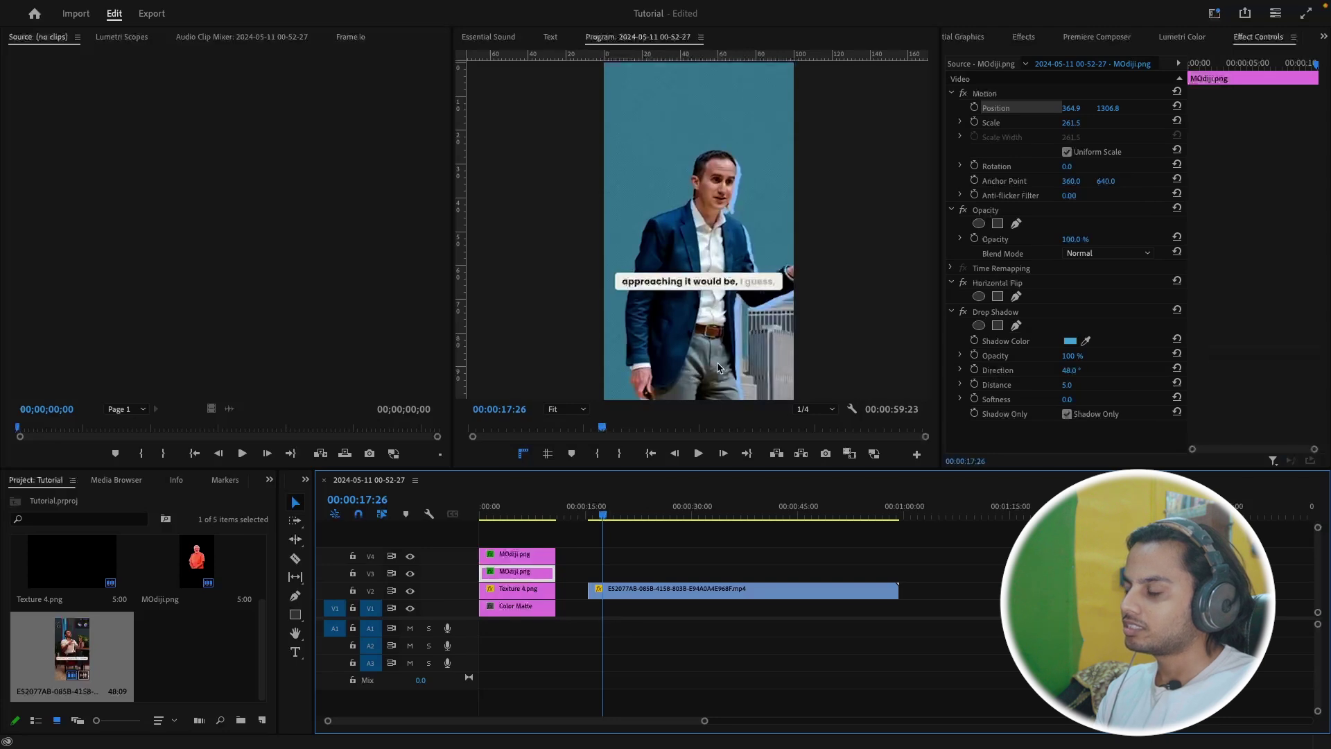
pyautogui.moveTo(499, 510); pyautogui.dragTo(503, 512)
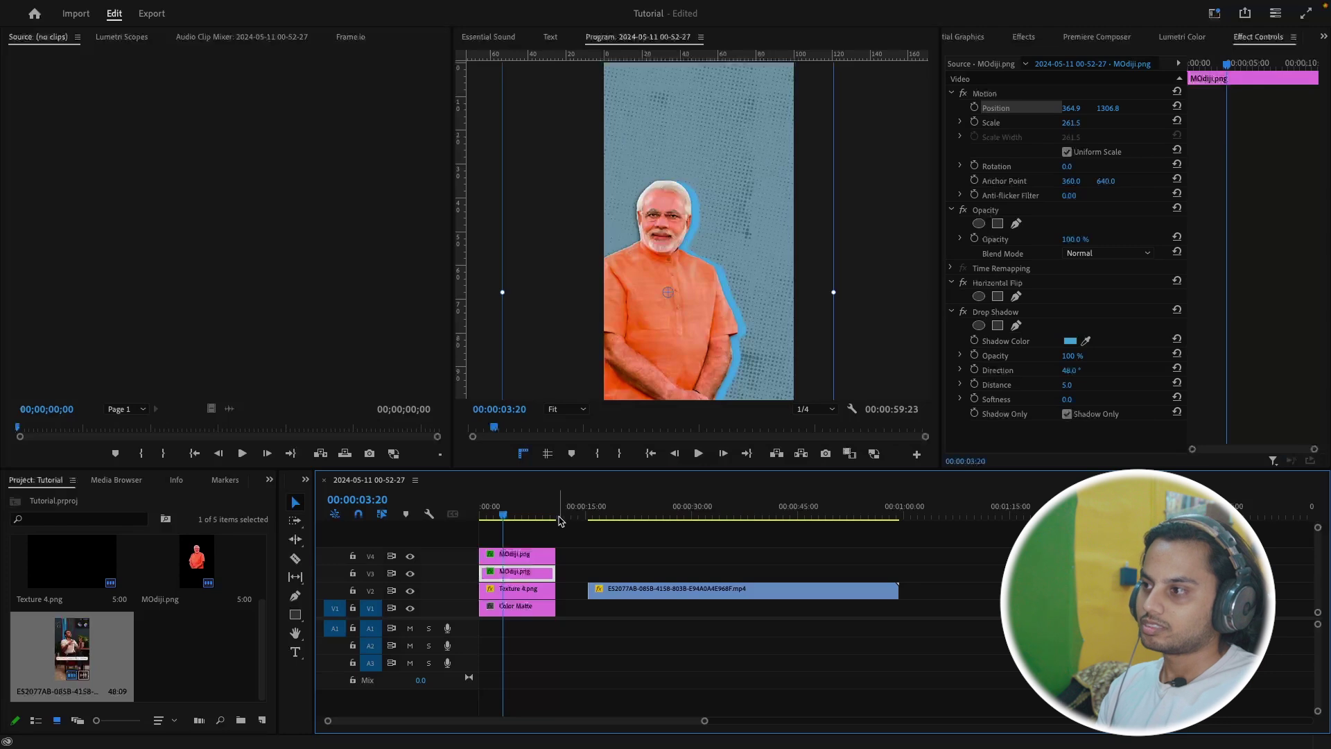
# Set the program preview's playback resolution to Full
pyautogui.click(533, 554)
pyautogui.click(832, 409)
pyautogui.click(813, 423)
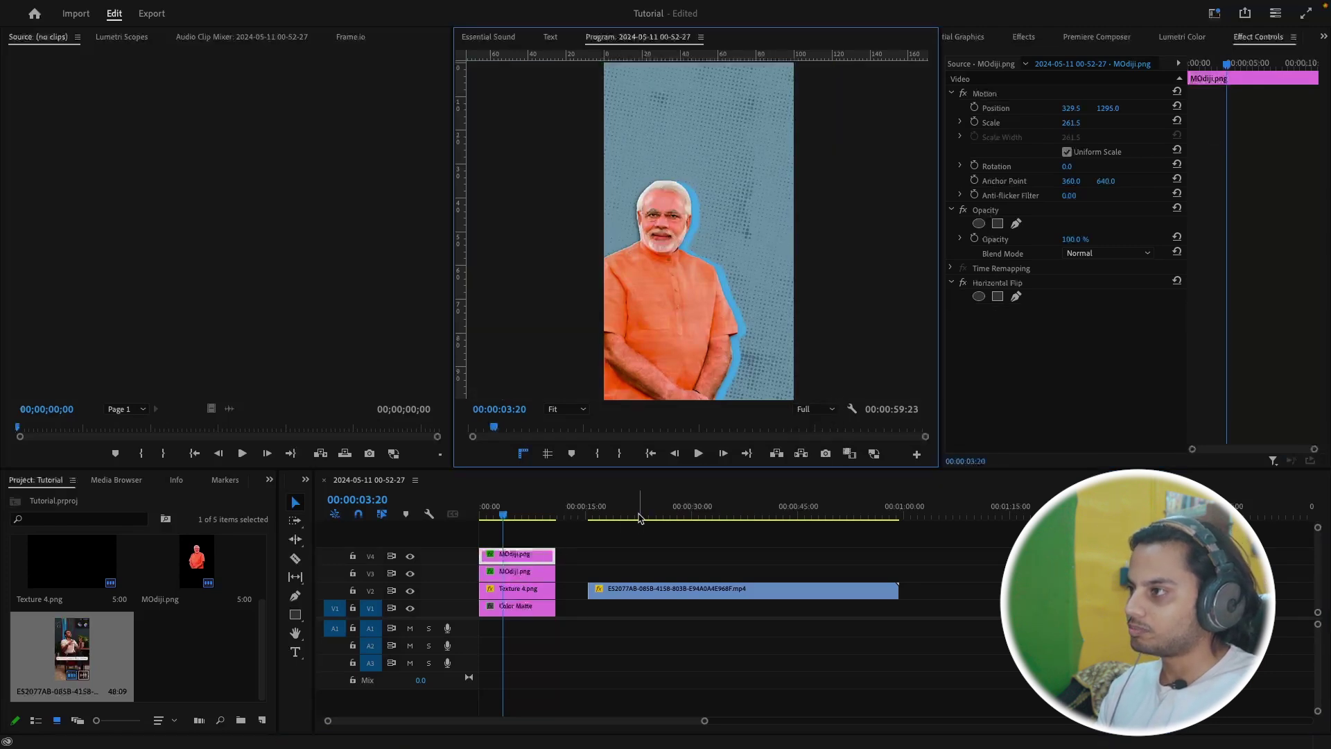
# Nest the two MOdiji.png clips on V3 and V4 into a sequence named Nested Sequence 01
pyautogui.click(515, 514)
pyautogui.moveTo(518, 517); pyautogui.dragTo(430, 529)
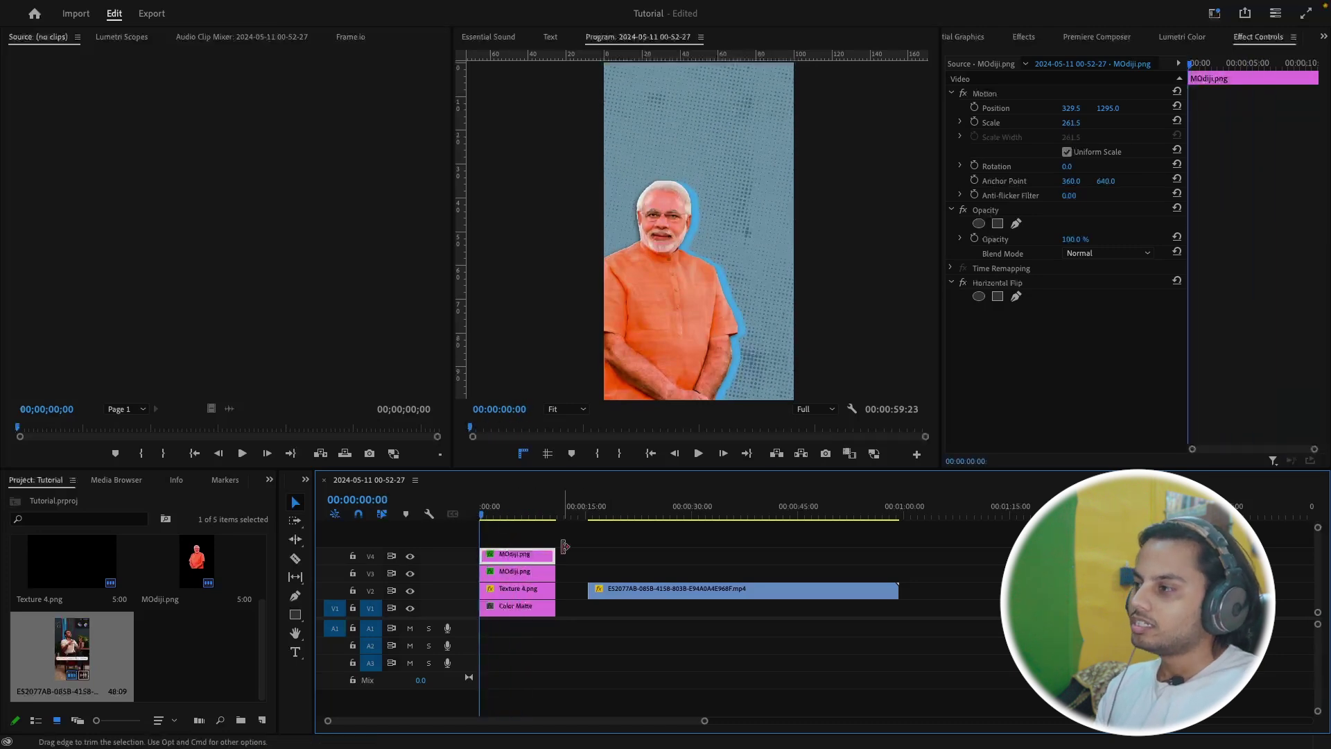
pyautogui.moveTo(577, 543); pyautogui.dragTo(525, 573)
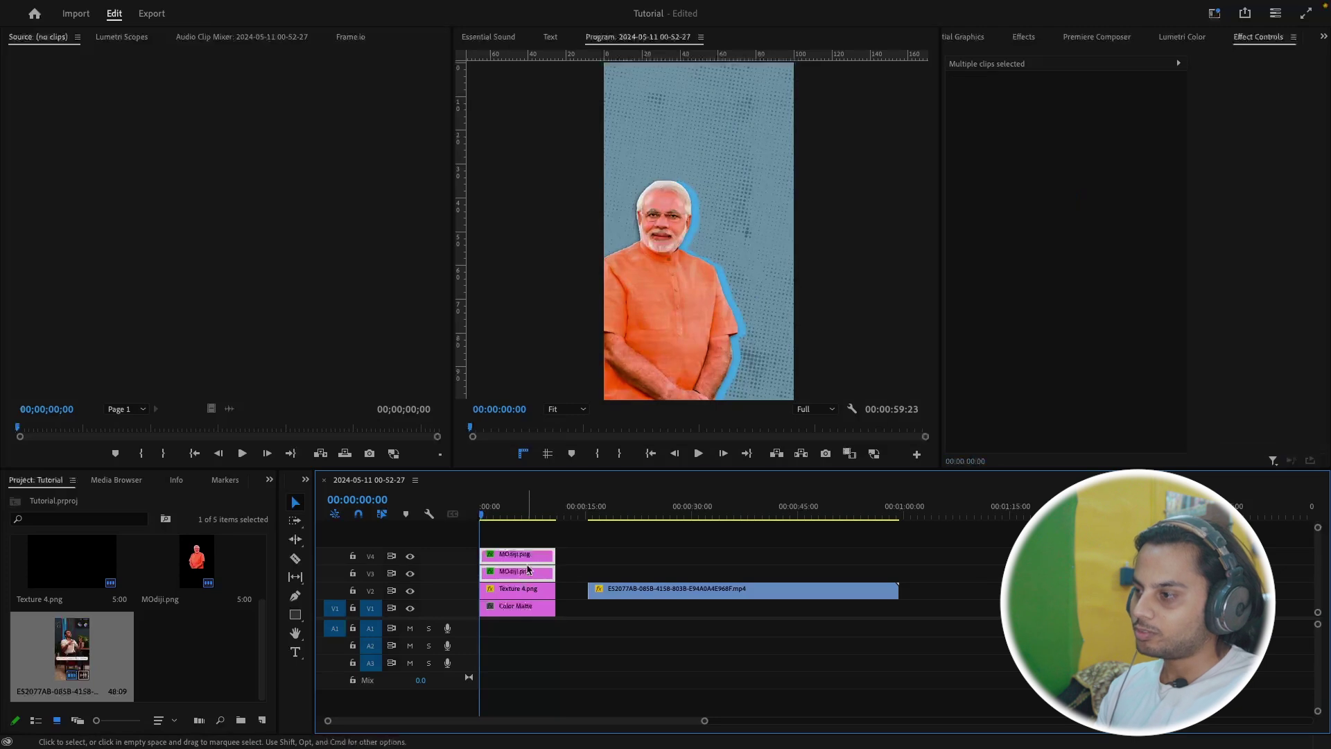
pyautogui.rightClick(527, 571)
pyautogui.click(612, 412)
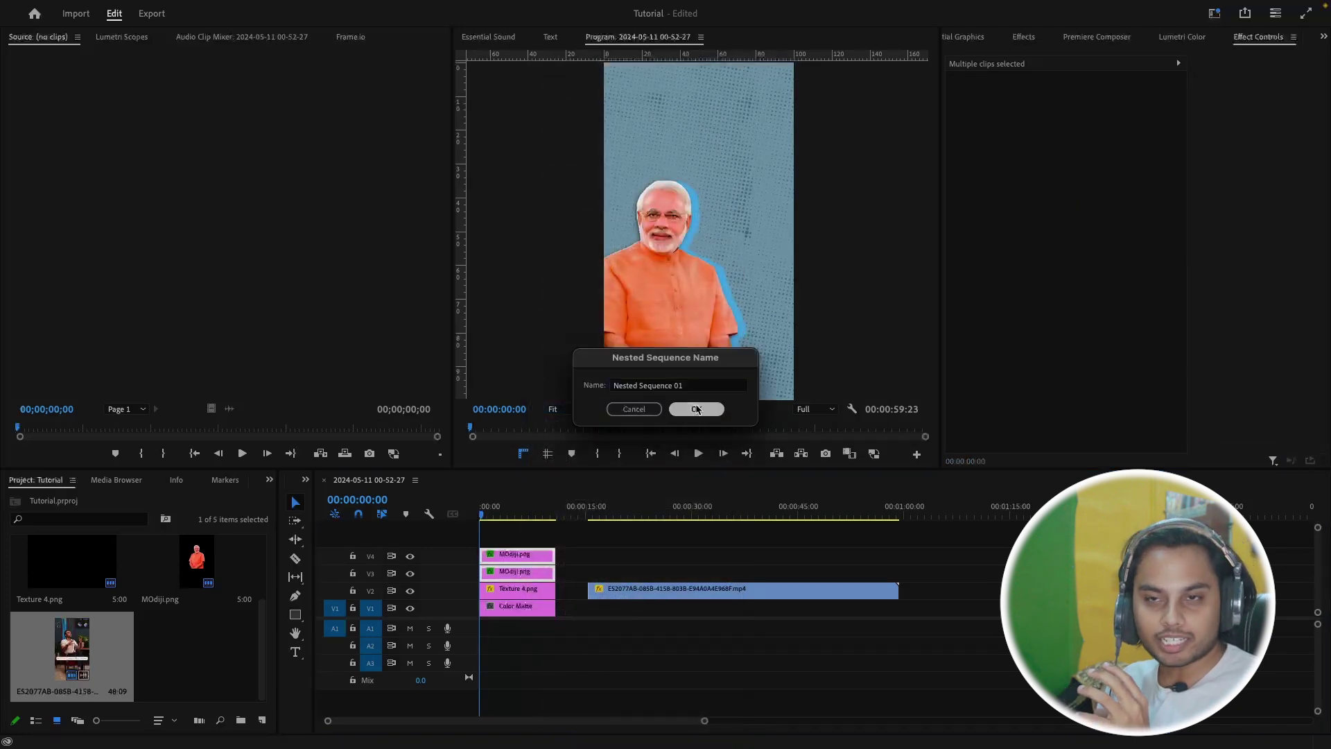
pyautogui.click(696, 409)
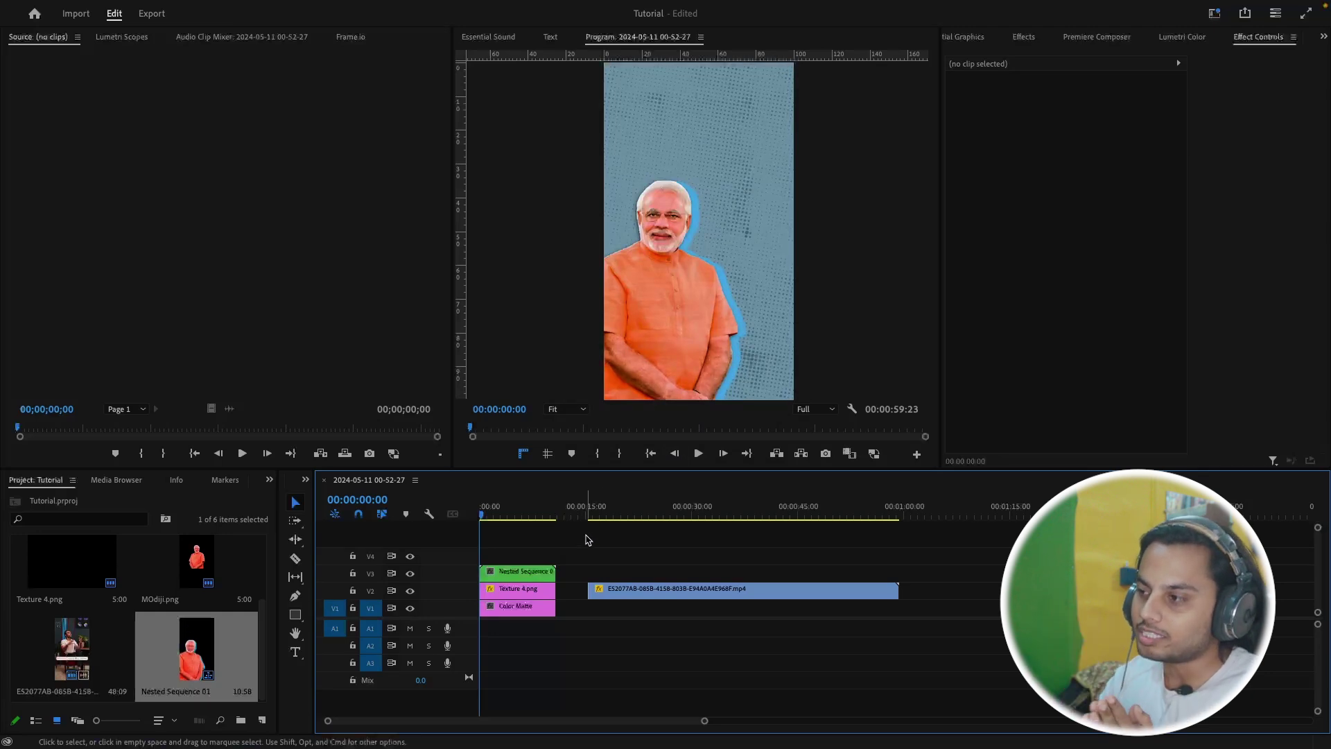
# Try changing the scale, rotation and vertical position of Nested Sequence 01 as a single unit
pyautogui.click(539, 572)
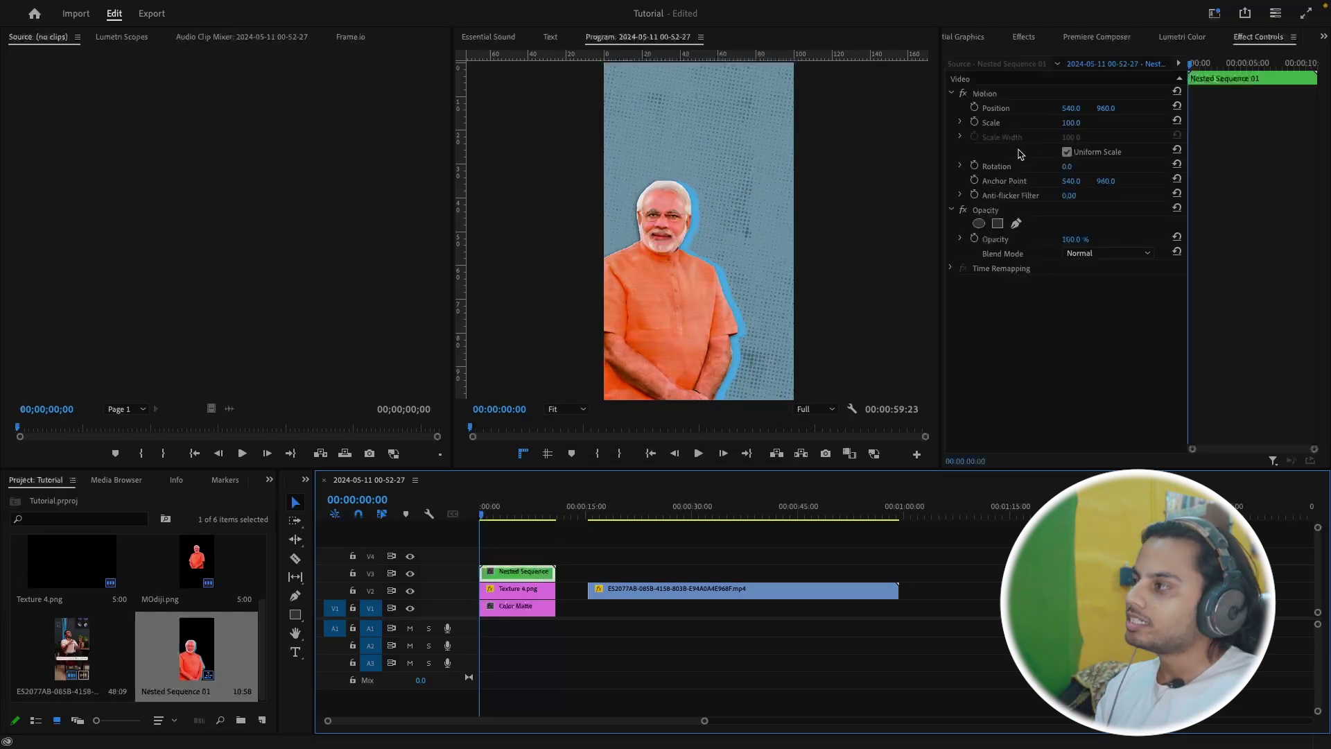
pyautogui.moveTo(1077, 121)
pyautogui.mouseDown()
pyautogui.moveTo(1026, 122)
pyautogui.moveTo(1097, 122)
pyautogui.mouseUp()
pyautogui.moveTo(1066, 167)
pyautogui.mouseDown()
pyautogui.moveTo(1095, 166)
pyautogui.moveTo(1067, 167)
pyautogui.mouseUp()
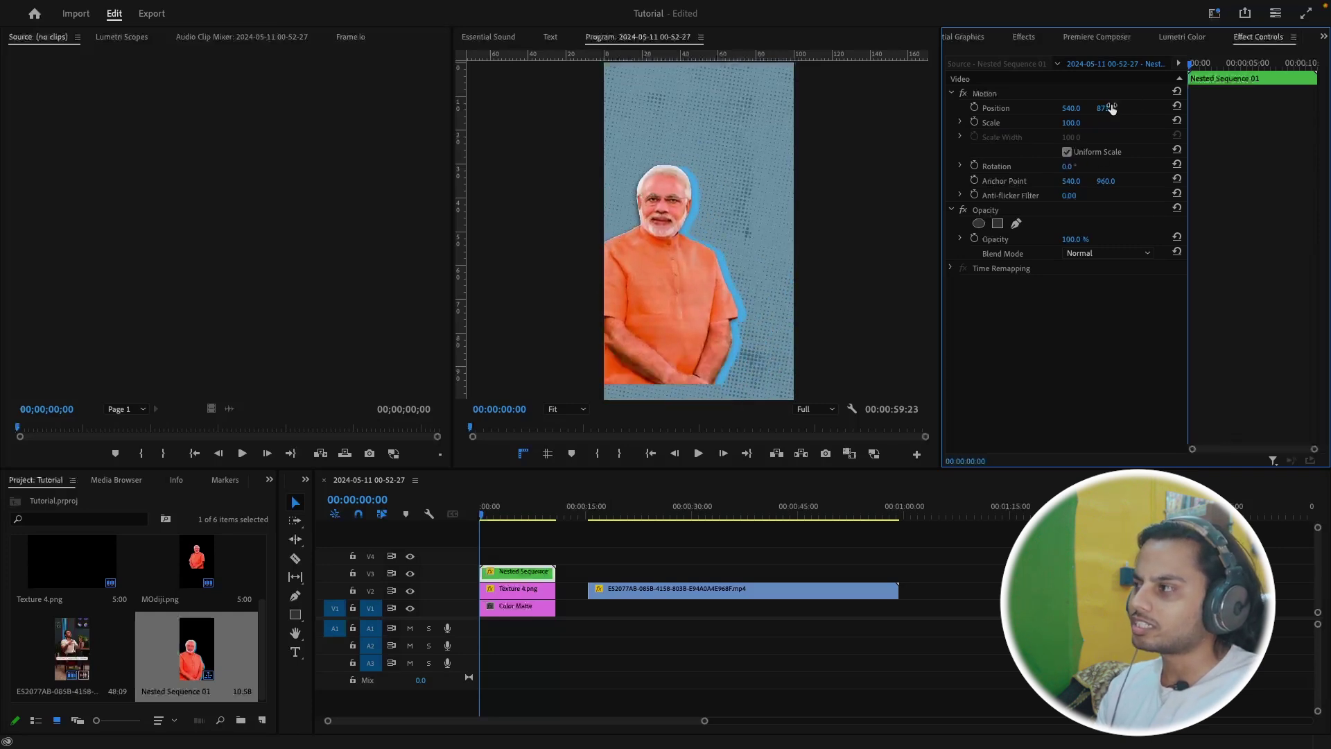
pyautogui.click(1003, 181)
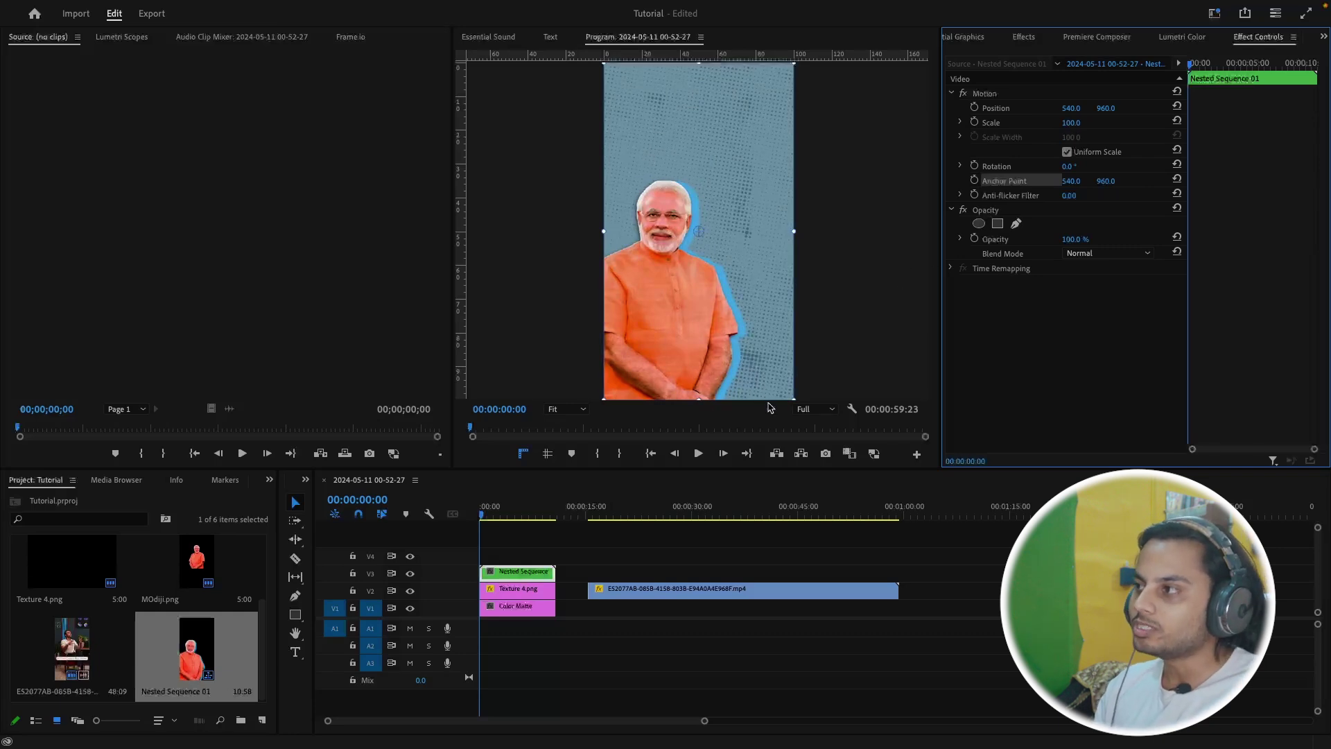
pyautogui.click(685, 553)
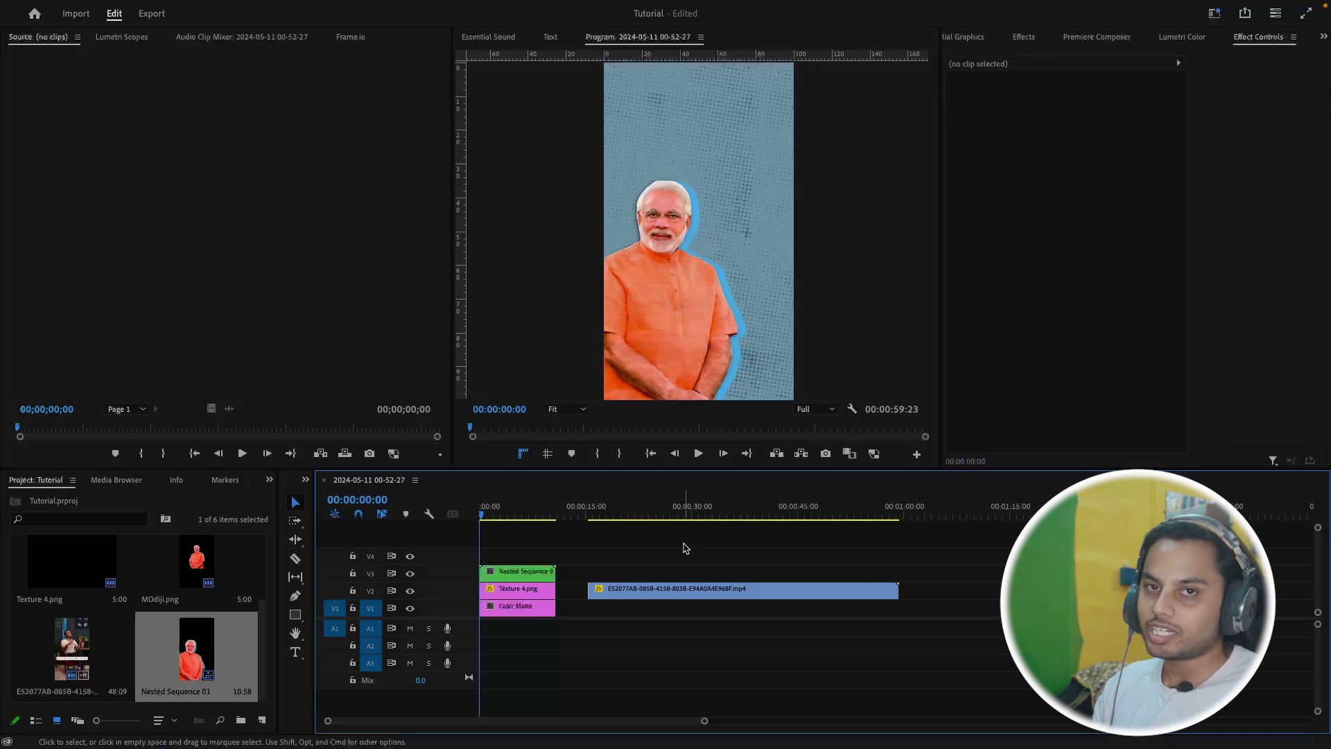
# Check how the figure is framed in the reference video at about 00:00:15:40, and return to the sequence start
pyautogui.click(592, 518)
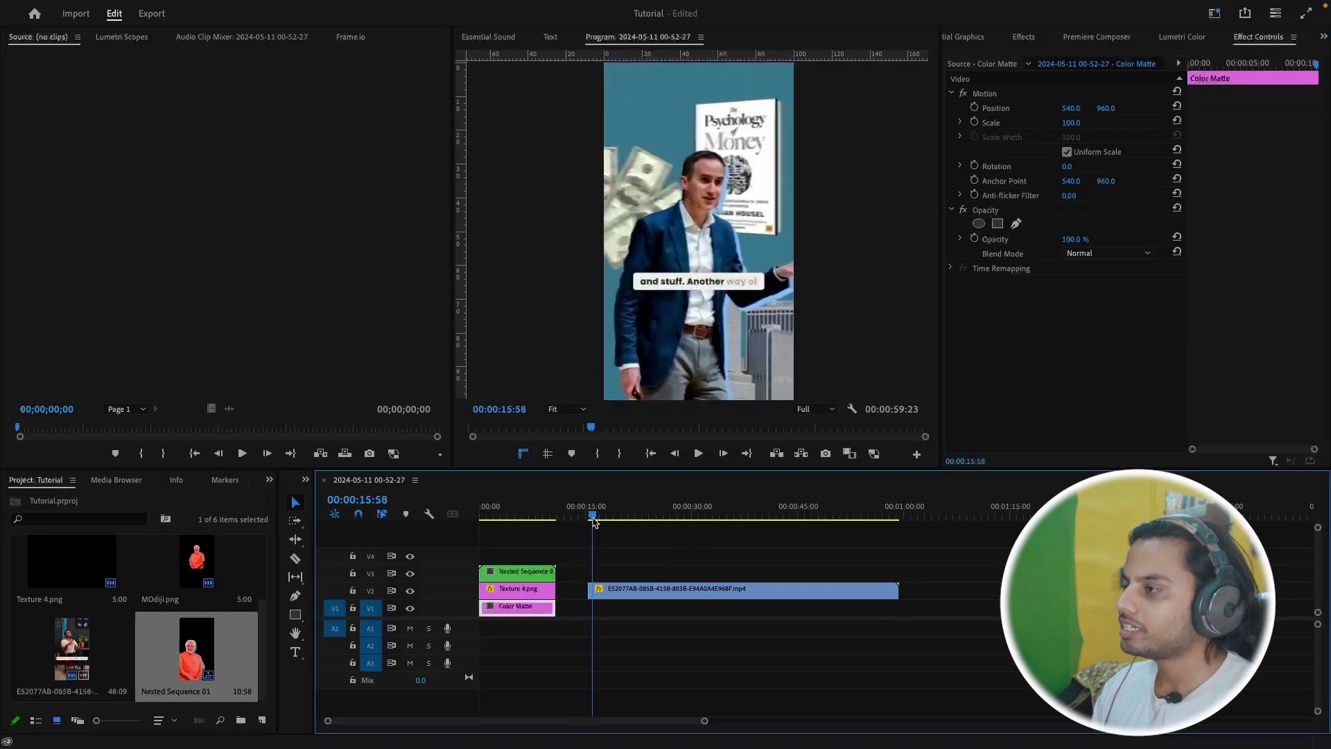
pyautogui.click(591, 519)
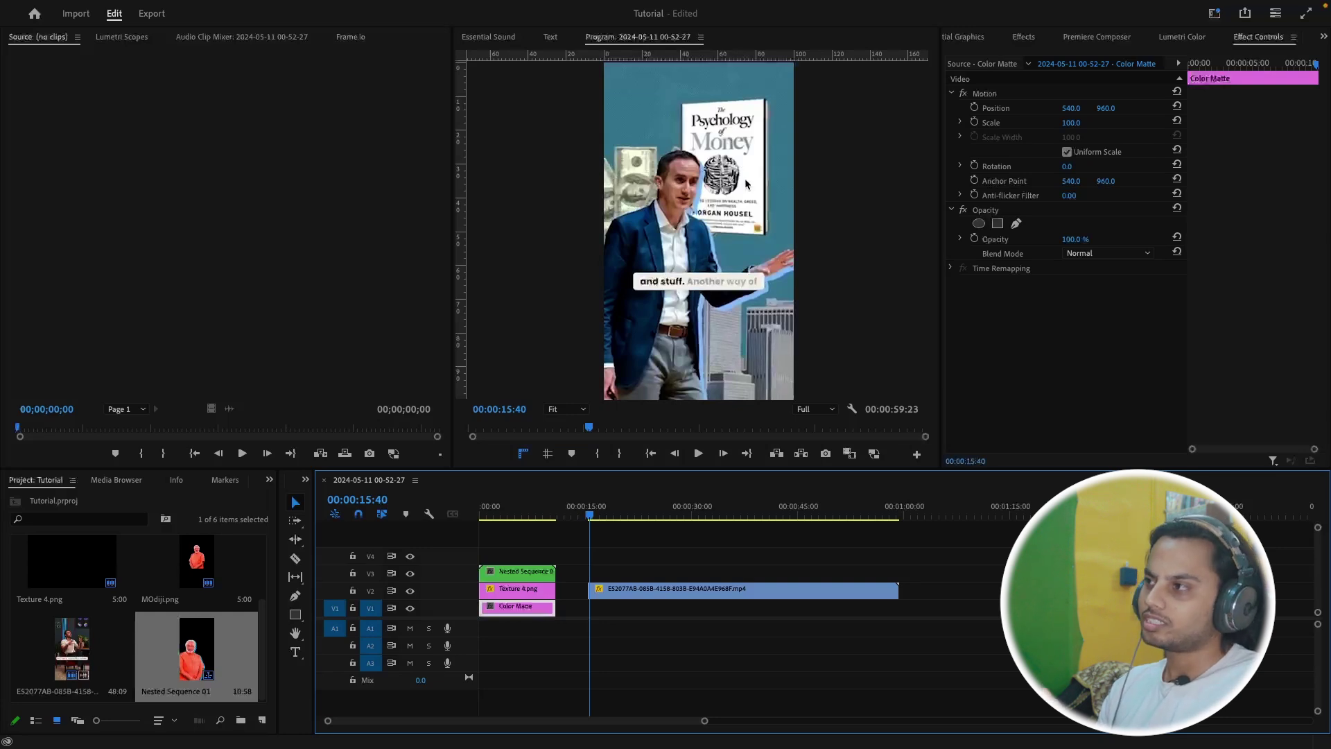
pyautogui.press('Home')
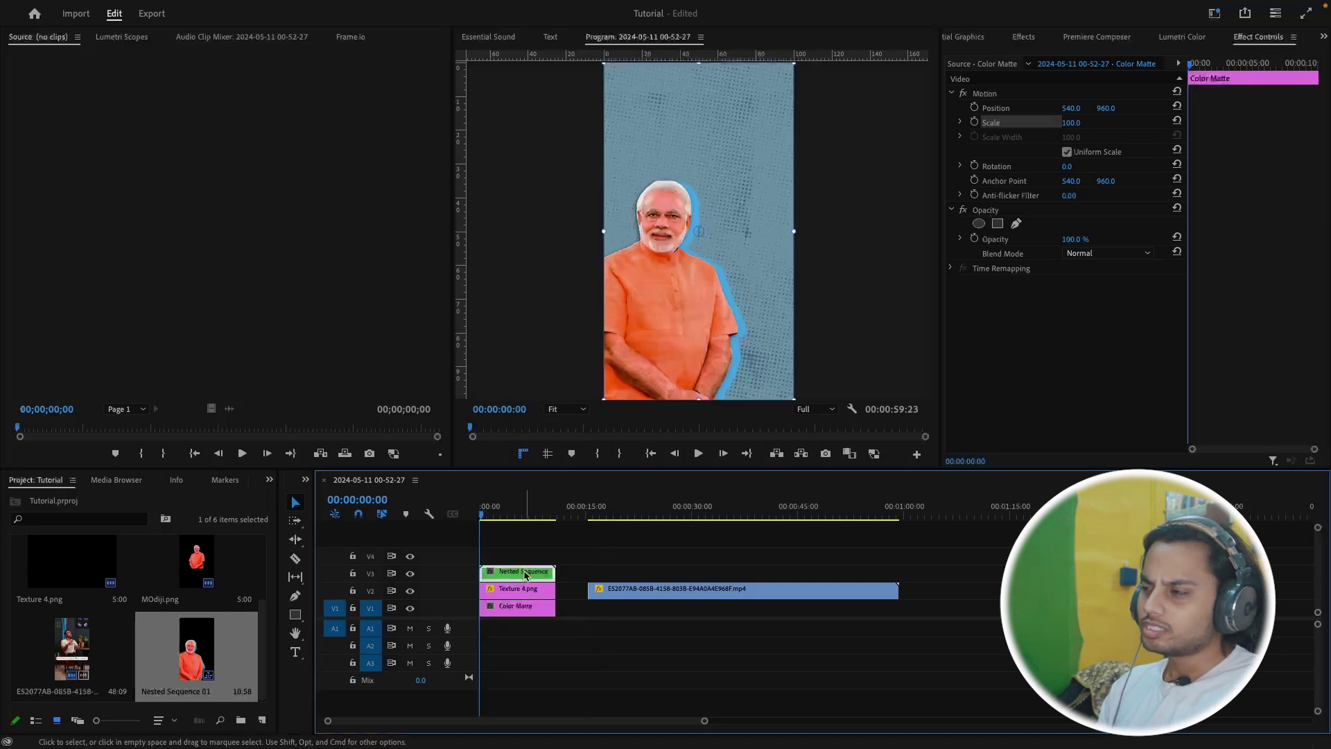
# Reposition Nested Sequence 01 to 705.5, 944.2 and enlarge its scale to 130.7
pyautogui.click(525, 574)
pyautogui.moveTo(664, 318); pyautogui.dragTo(695, 313)
pyautogui.moveTo(633, 231); pyautogui.dragTo(604, 237)
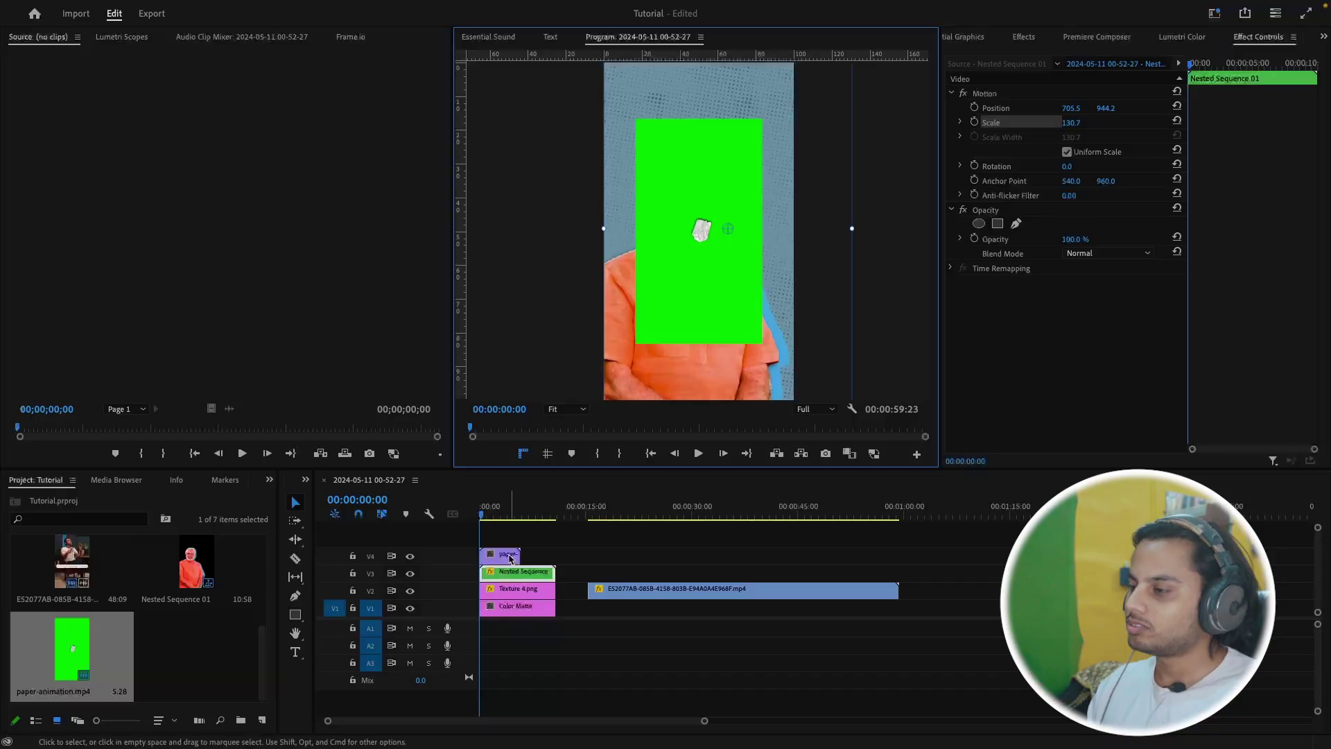
# Scale the paper-animation.mp4 clip on V4 to 154.7 so it fills the frame
pyautogui.click(1010, 123)
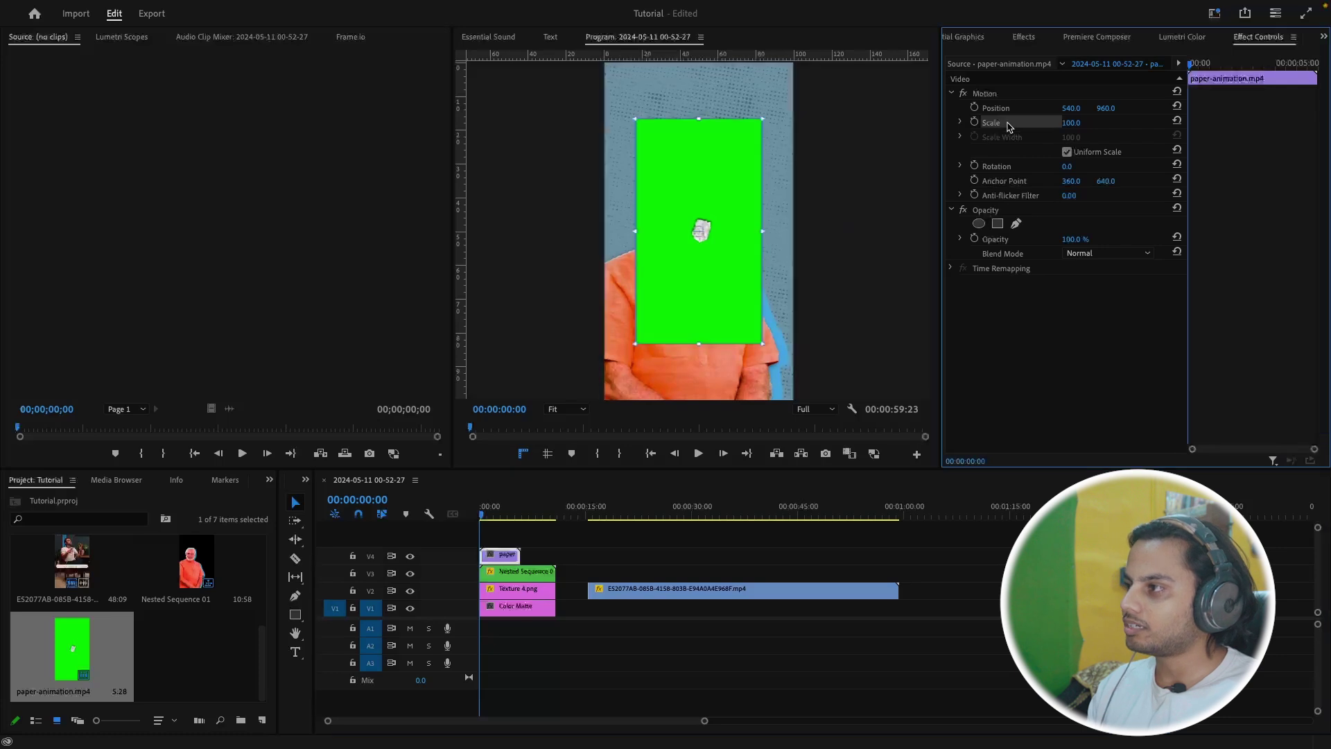
pyautogui.moveTo(763, 231); pyautogui.dragTo(796, 231)
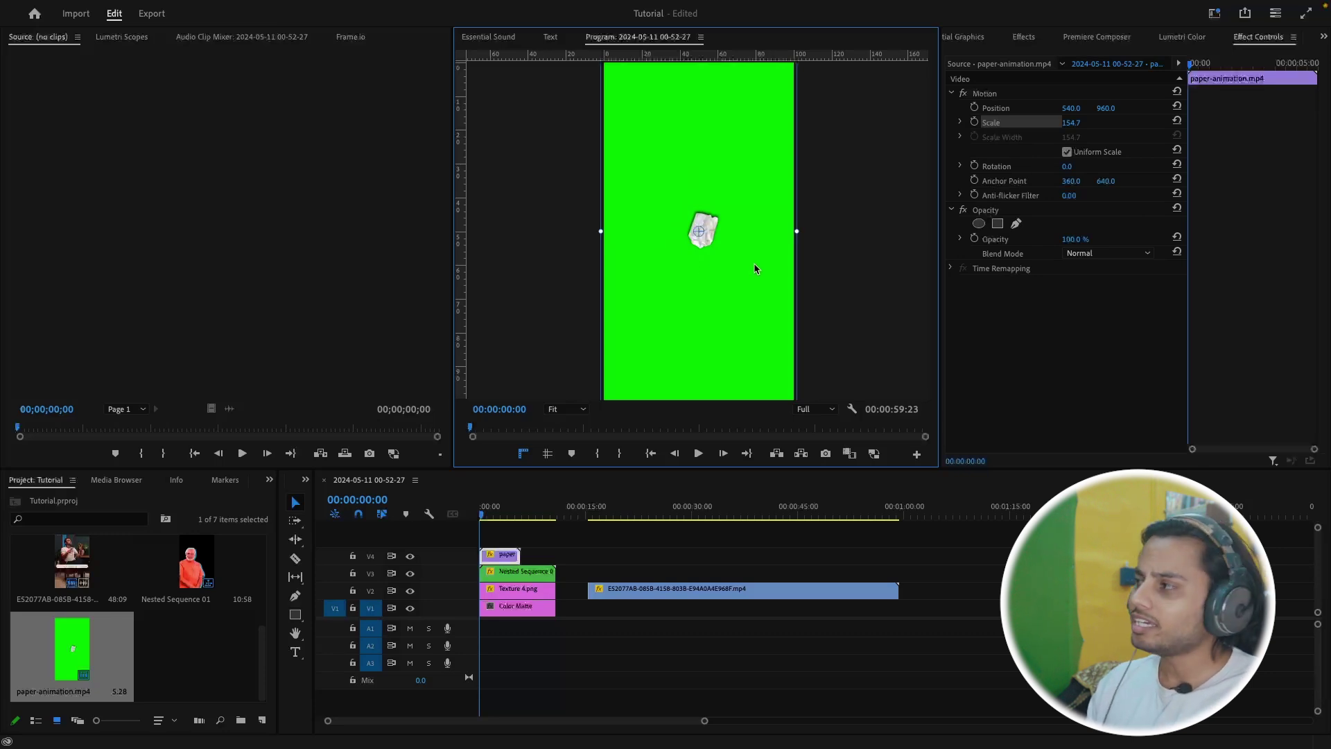
# Apply the Ultra Key effect to paper-animation.mp4 and sample its green background as the key color
pyautogui.click(1026, 36)
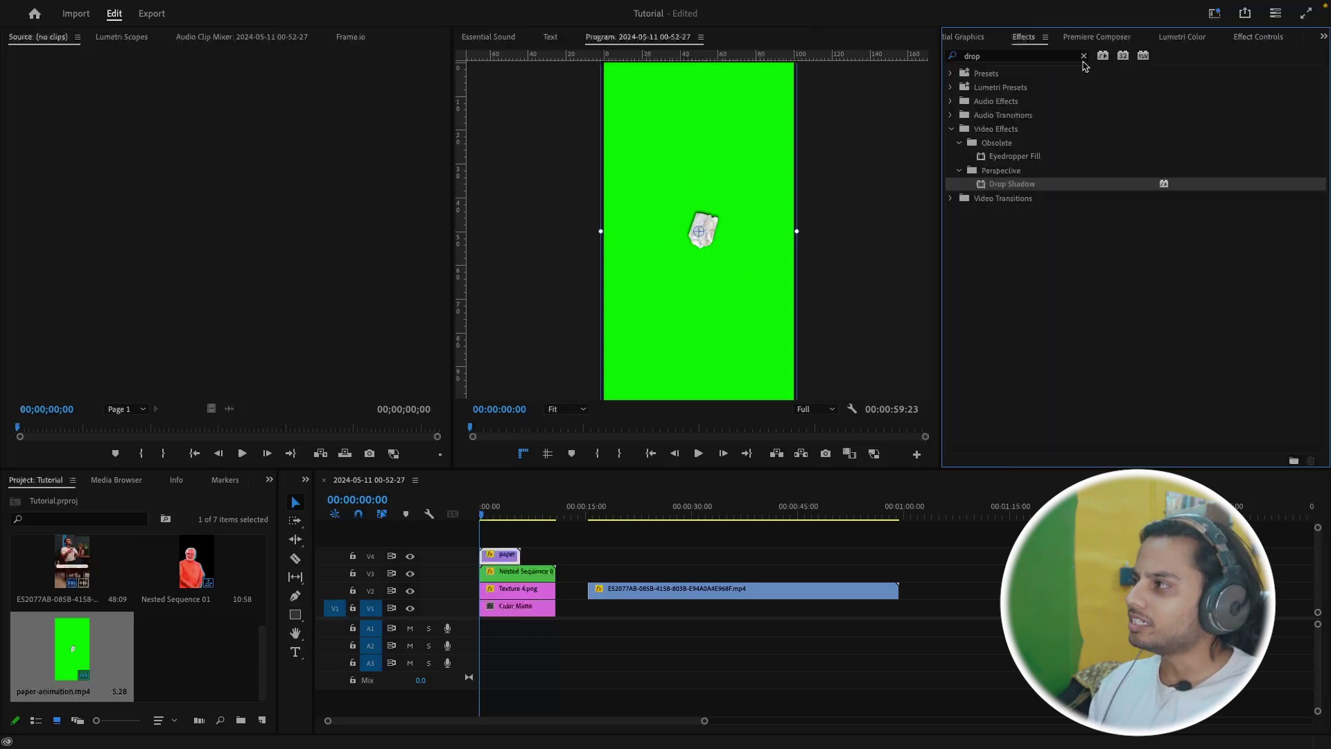
pyautogui.click(1084, 56)
pyautogui.write('ultra key')
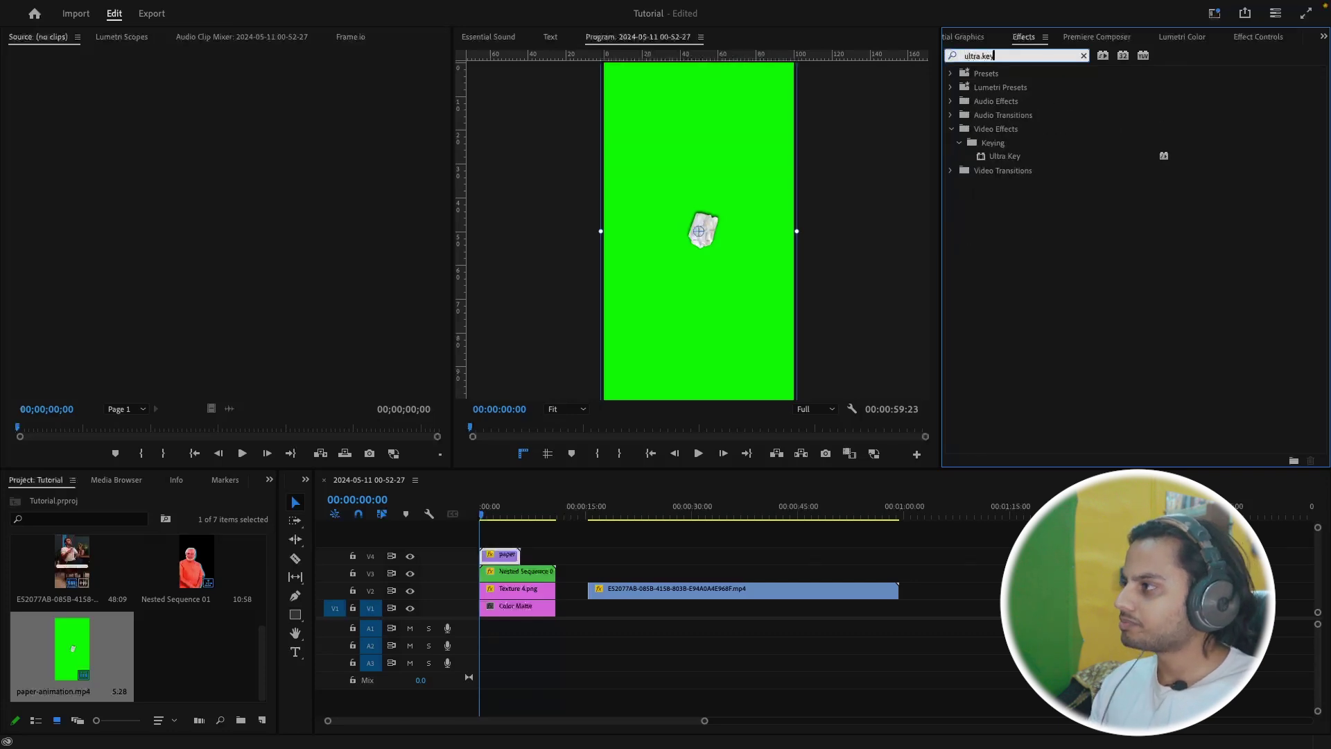
pyautogui.click(1033, 157)
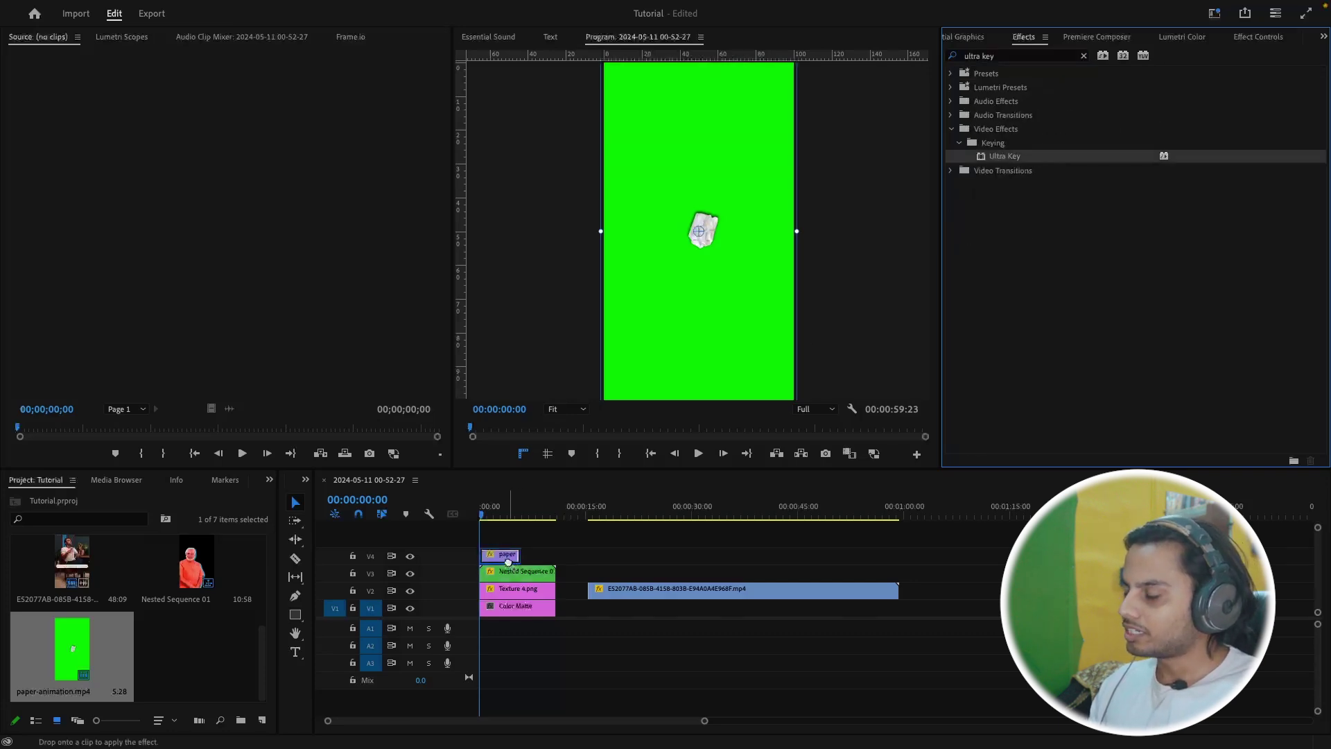
pyautogui.click(1245, 42)
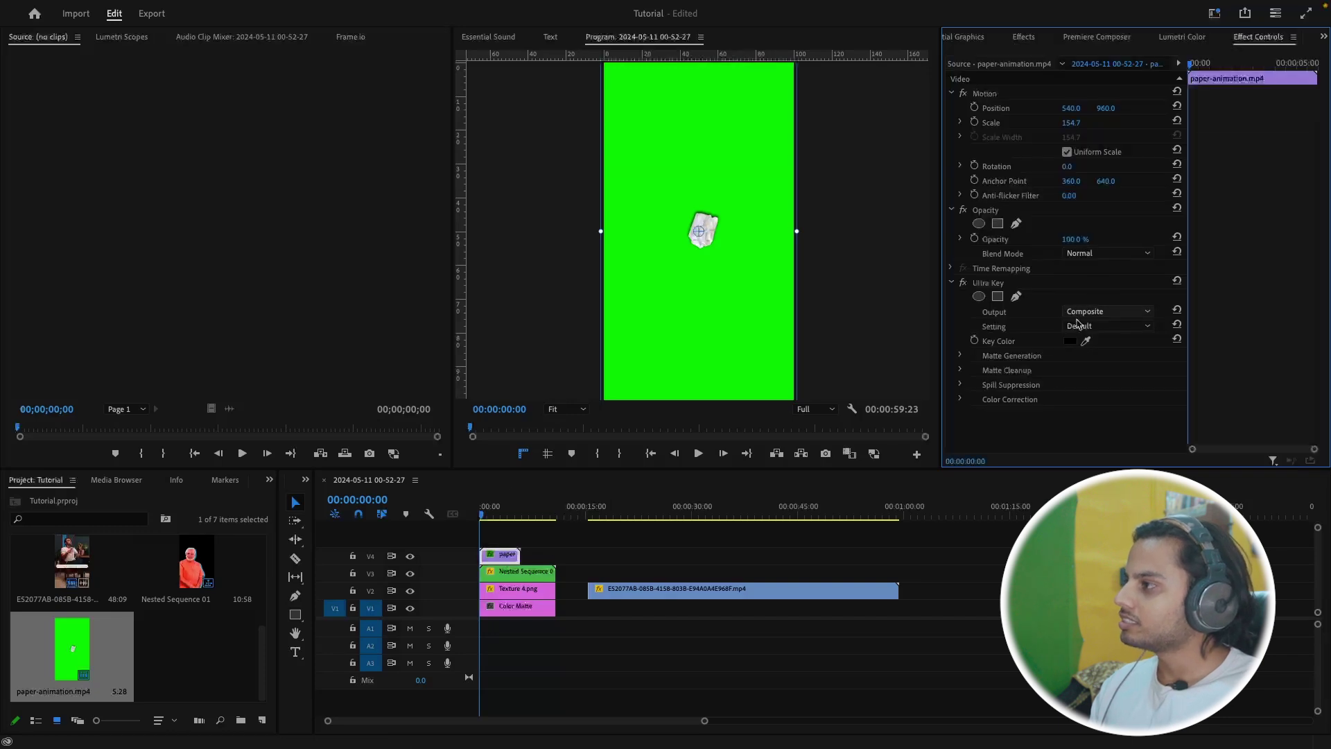
pyautogui.click(727, 318)
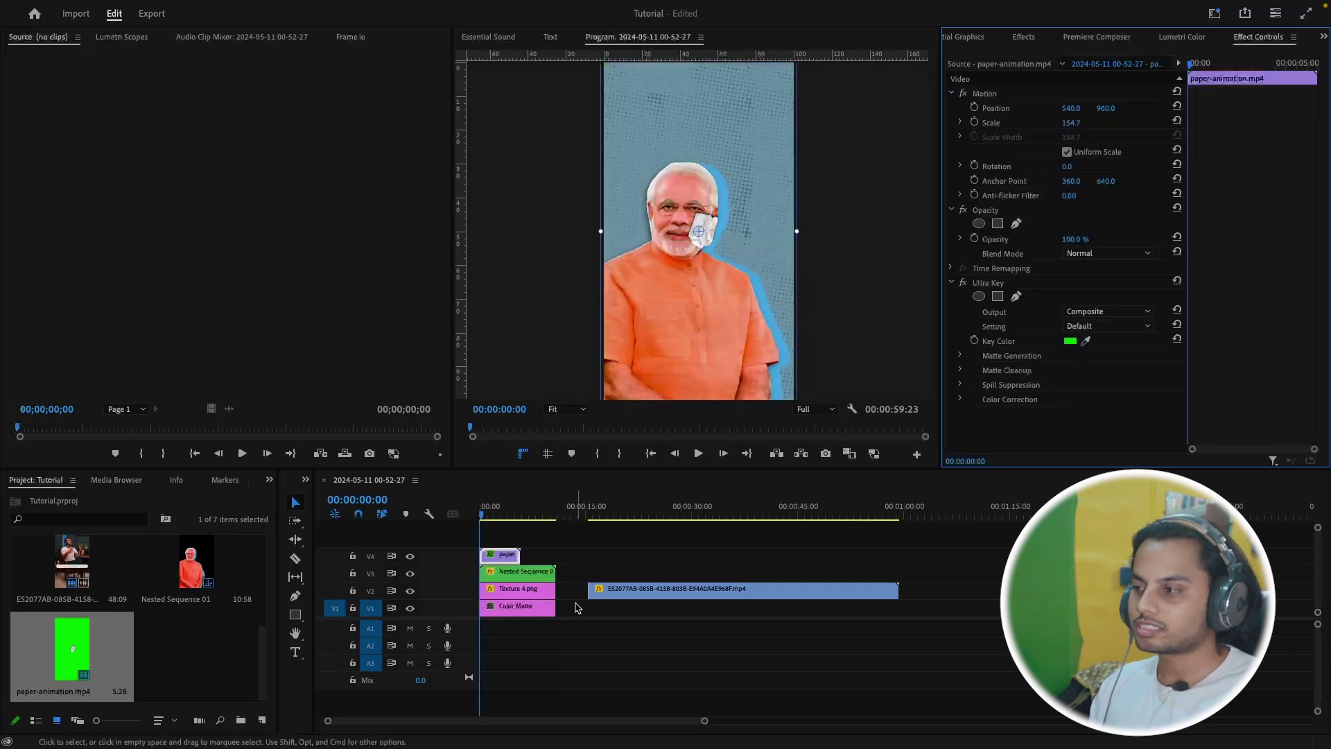
# At 00:00:01:11, rotate the paper-animation clip to -150° and place it at 177.4, 920.6 beside the figure's face
pyautogui.moveTo(488, 514)
pyautogui.mouseDown()
pyautogui.moveTo(477, 525)
pyautogui.moveTo(488, 520)
pyautogui.mouseUp()
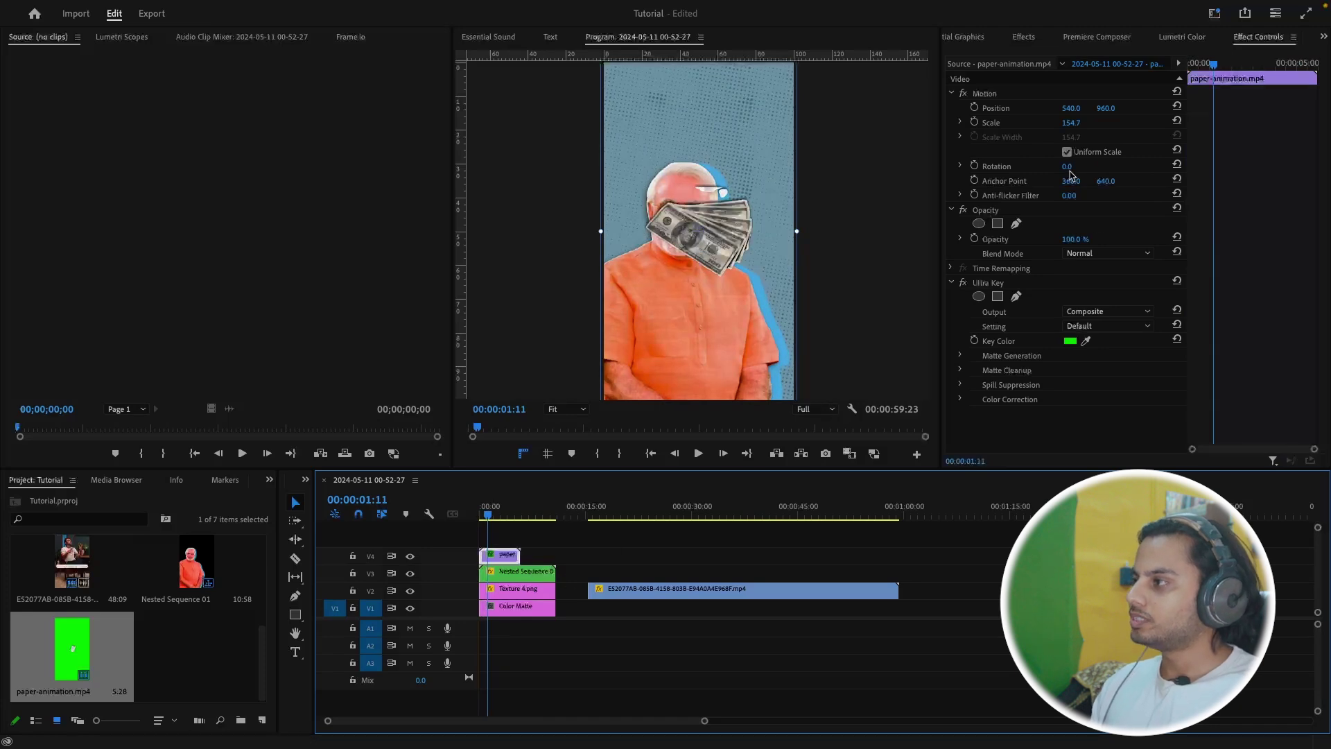
pyautogui.click(1068, 168)
pyautogui.moveTo(1068, 168); pyautogui.dragTo(995, 168)
pyautogui.moveTo(667, 303); pyautogui.dragTo(605, 291)
pyautogui.moveTo(1083, 167); pyautogui.dragTo(1051, 167)
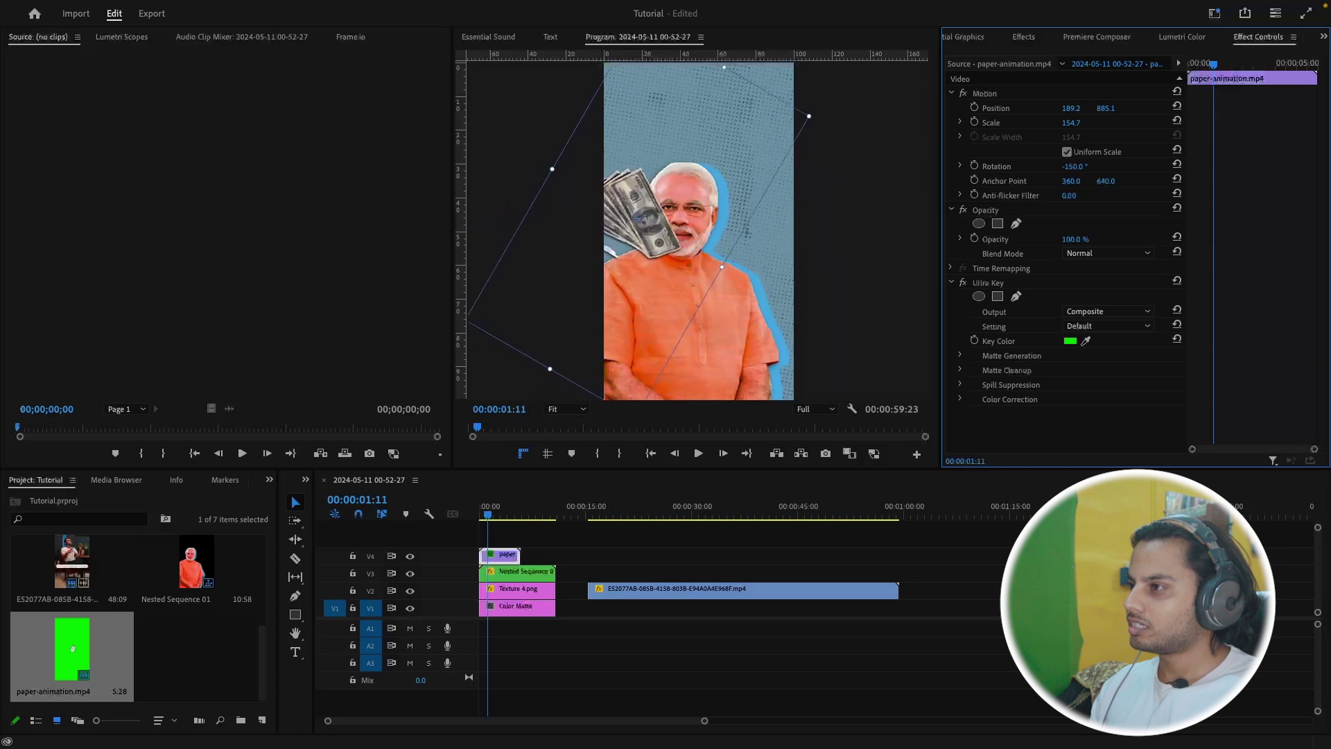
pyautogui.moveTo(714, 240); pyautogui.dragTo(686, 248)
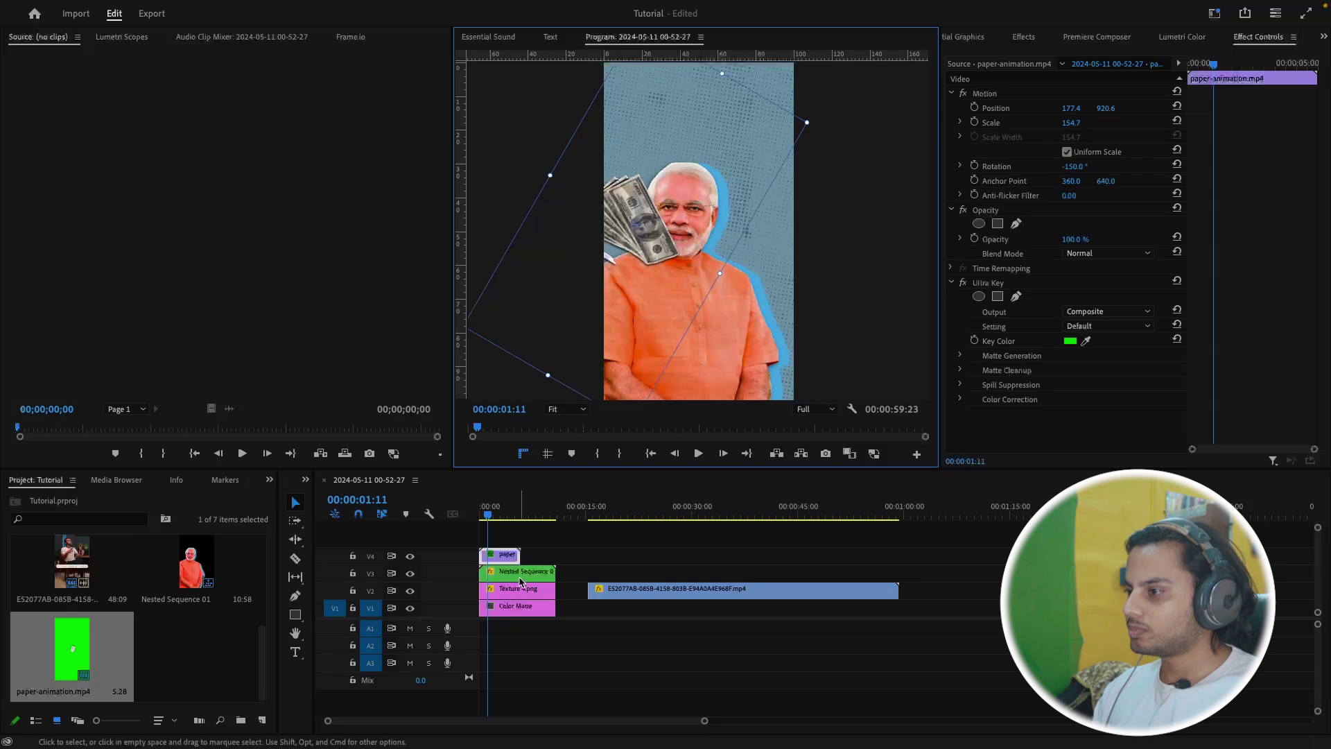
# Move Nested Sequence 01 up to V4 so the paper-animation clip sits behind the figure
pyautogui.moveTo(521, 573)
pyautogui.mouseDown()
pyautogui.moveTo(522, 538)
pyautogui.moveTo(510, 574)
pyautogui.moveTo(528, 555)
pyautogui.mouseUp()
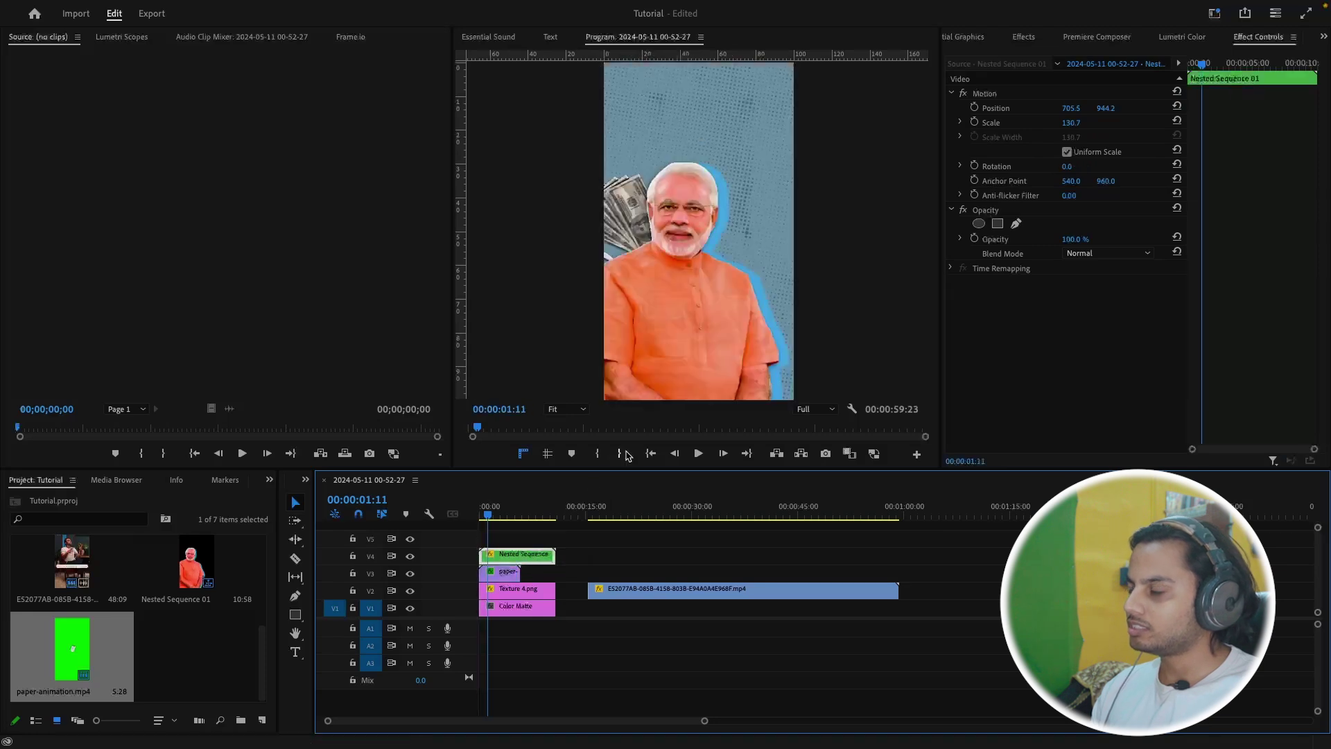
# Set the paper-animation clip's scale to 212.7, rotation to -144° and position to 223.4, 843.6
pyautogui.click(510, 575)
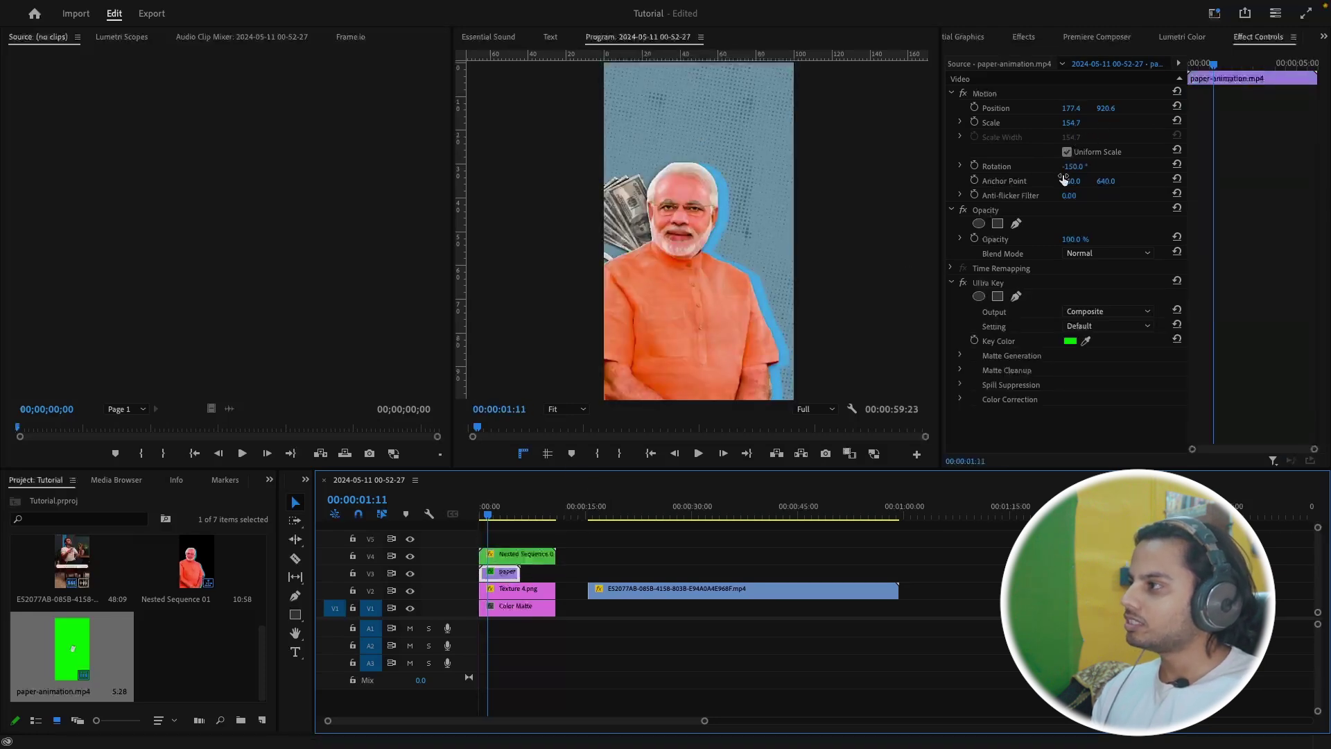
pyautogui.moveTo(1069, 123); pyautogui.dragTo(1132, 123)
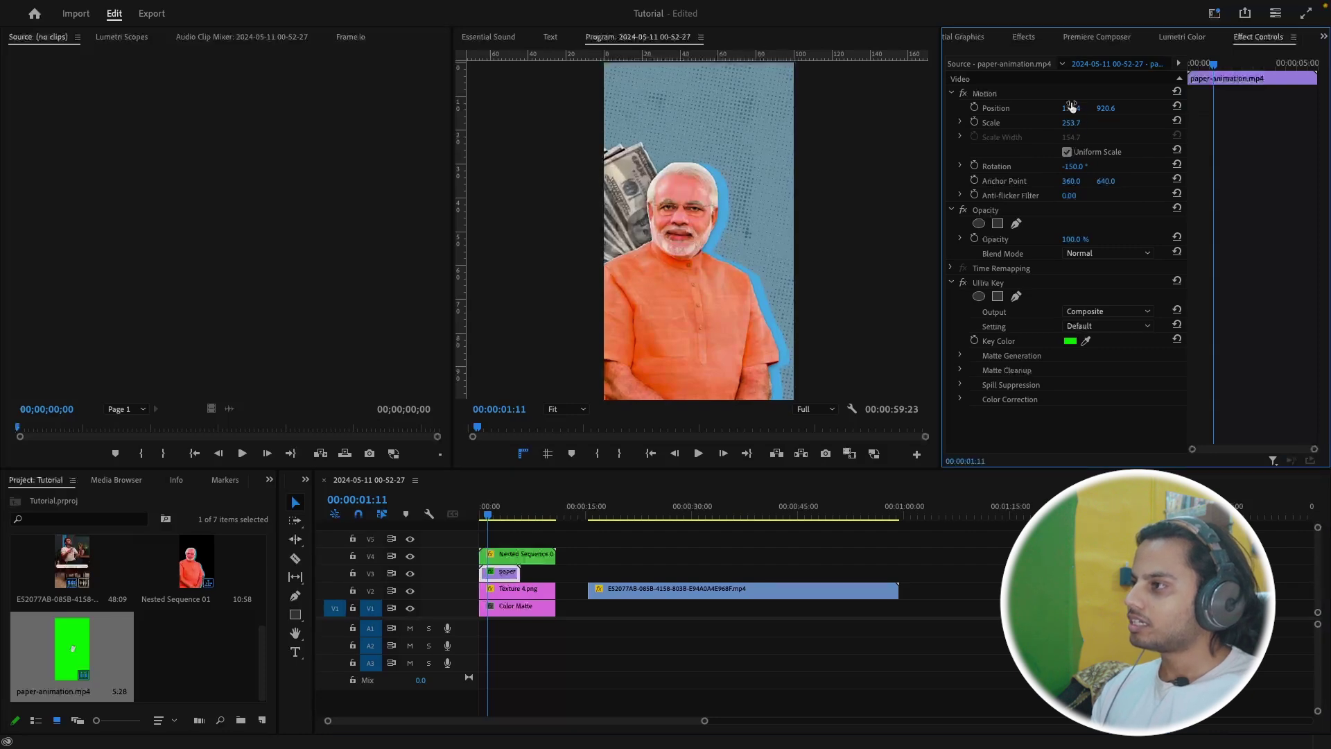
pyautogui.moveTo(1071, 108); pyautogui.dragTo(906, 111)
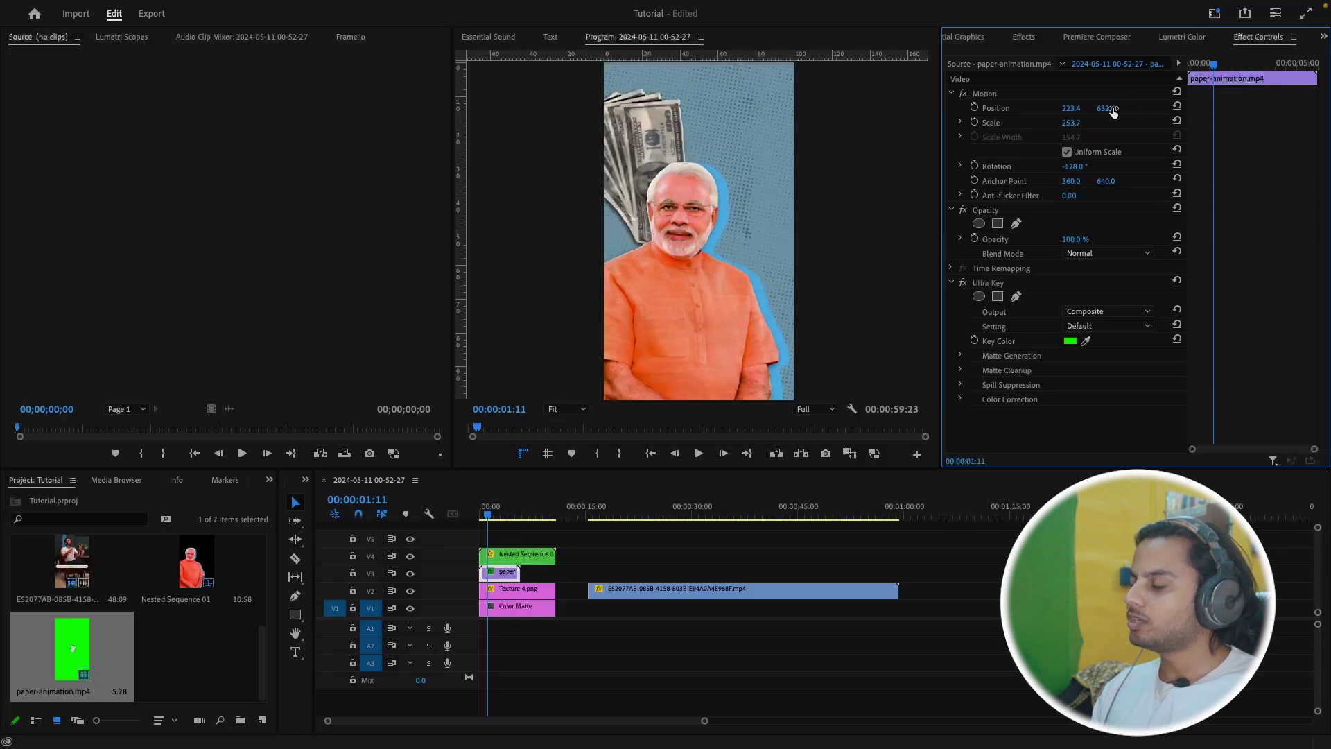
pyautogui.moveTo(1108, 109); pyautogui.dragTo(1157, 109)
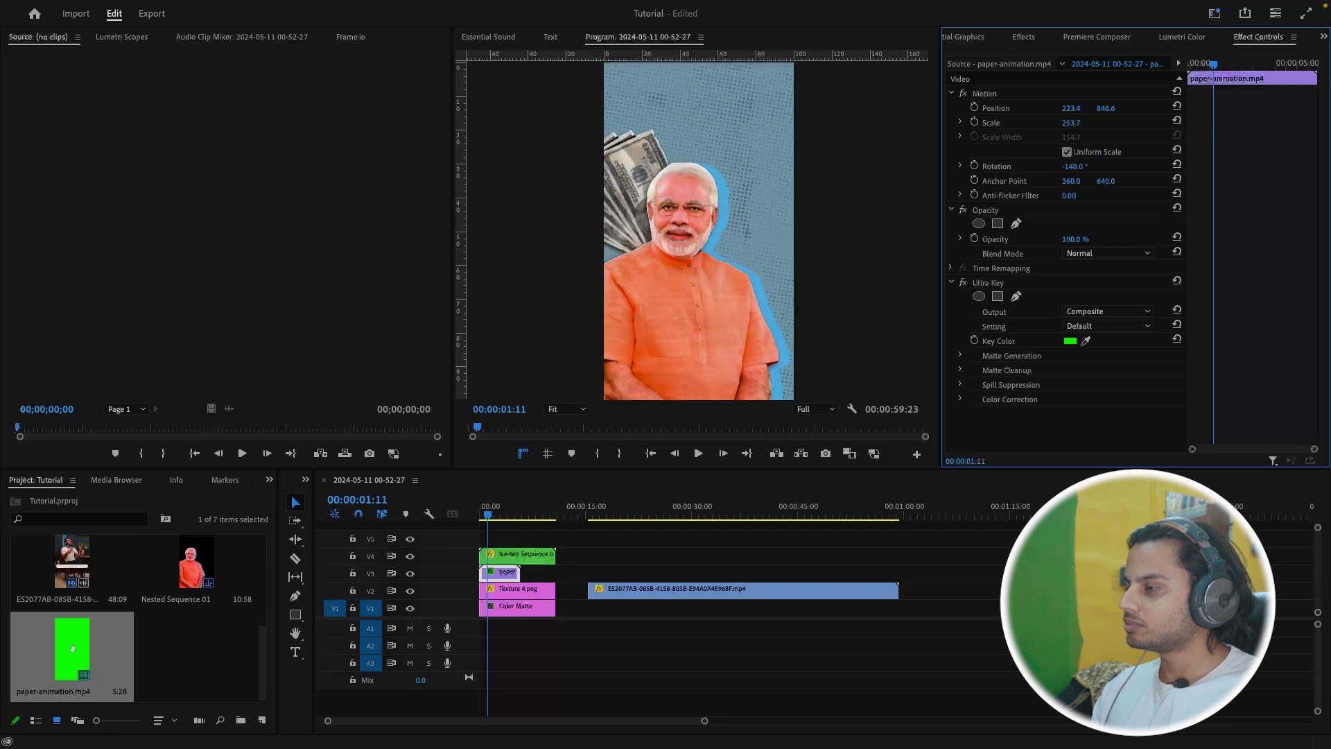
pyautogui.moveTo(1074, 167); pyautogui.dragTo(1078, 167)
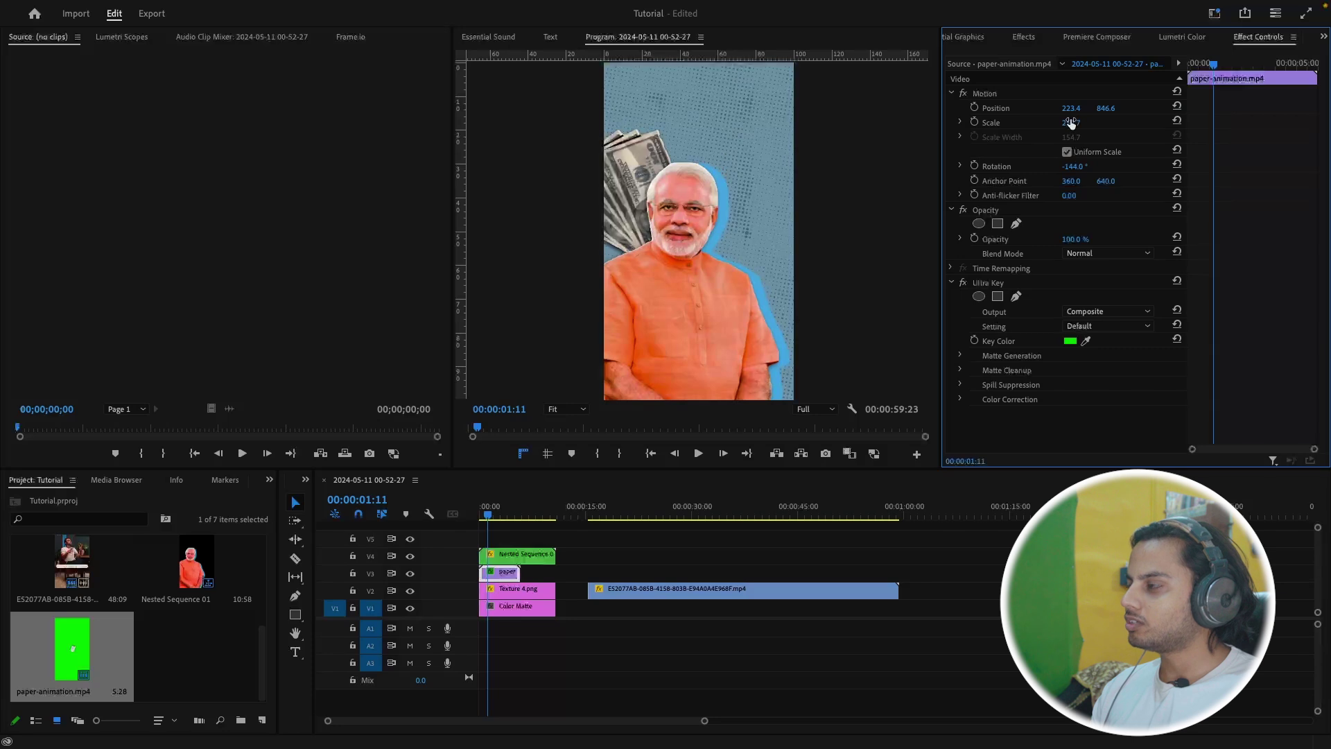
pyautogui.moveTo(1071, 123); pyautogui.dragTo(1043, 123)
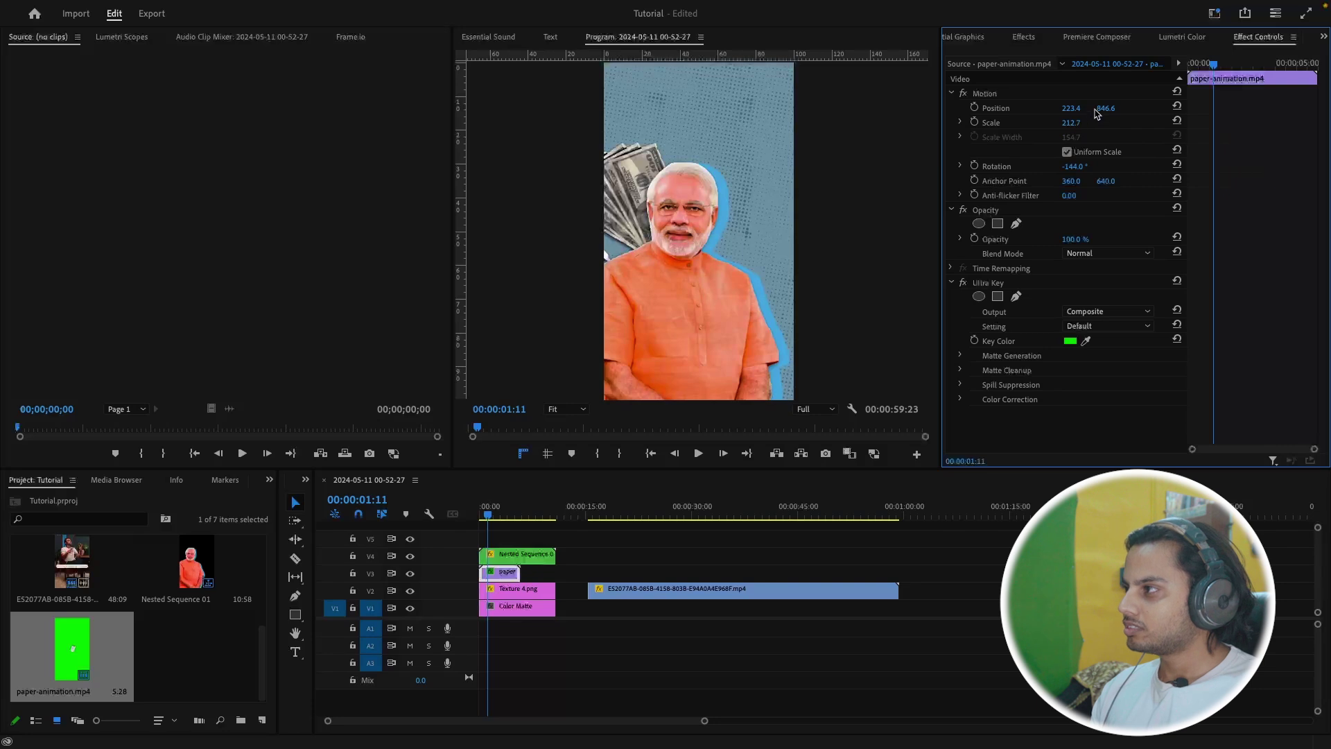
pyautogui.moveTo(1105, 109); pyautogui.dragTo(1101, 108)
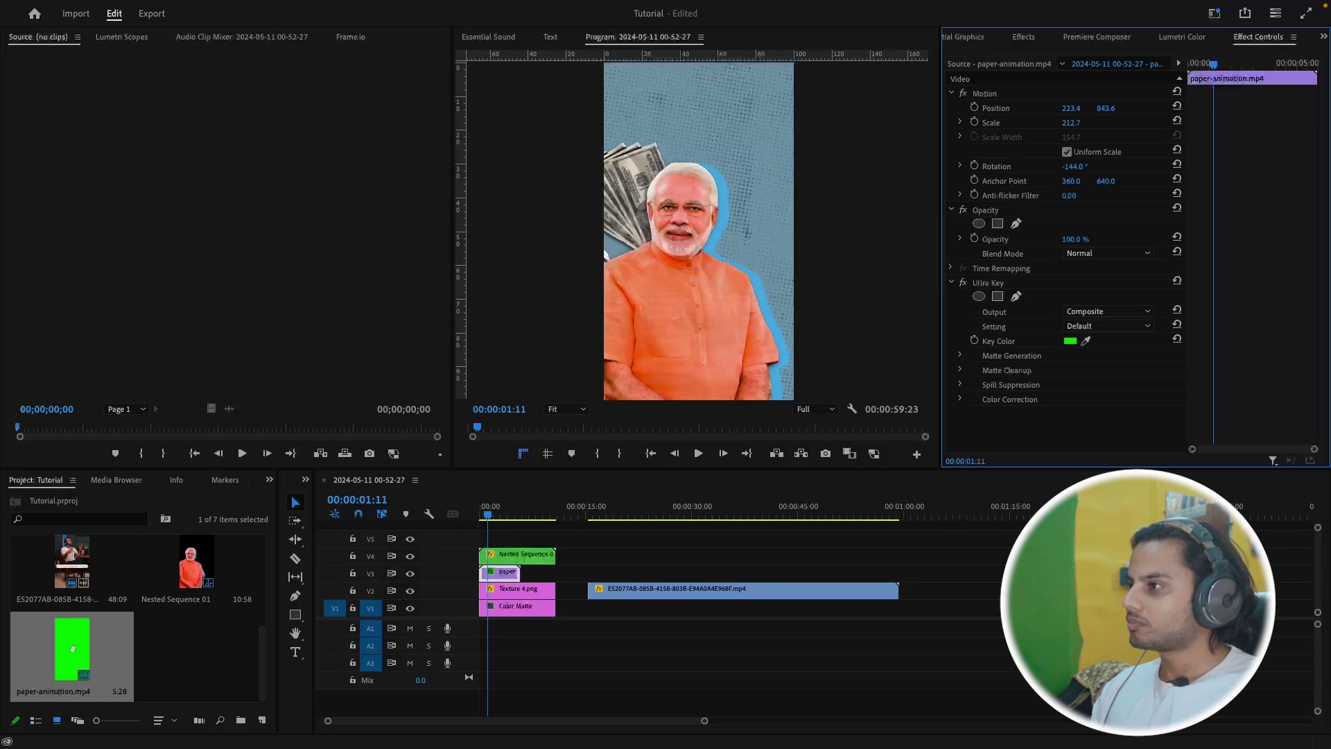
# Move the paper-animation clip above the figure's head, to position 495.3, 433.6
pyautogui.click(619, 229)
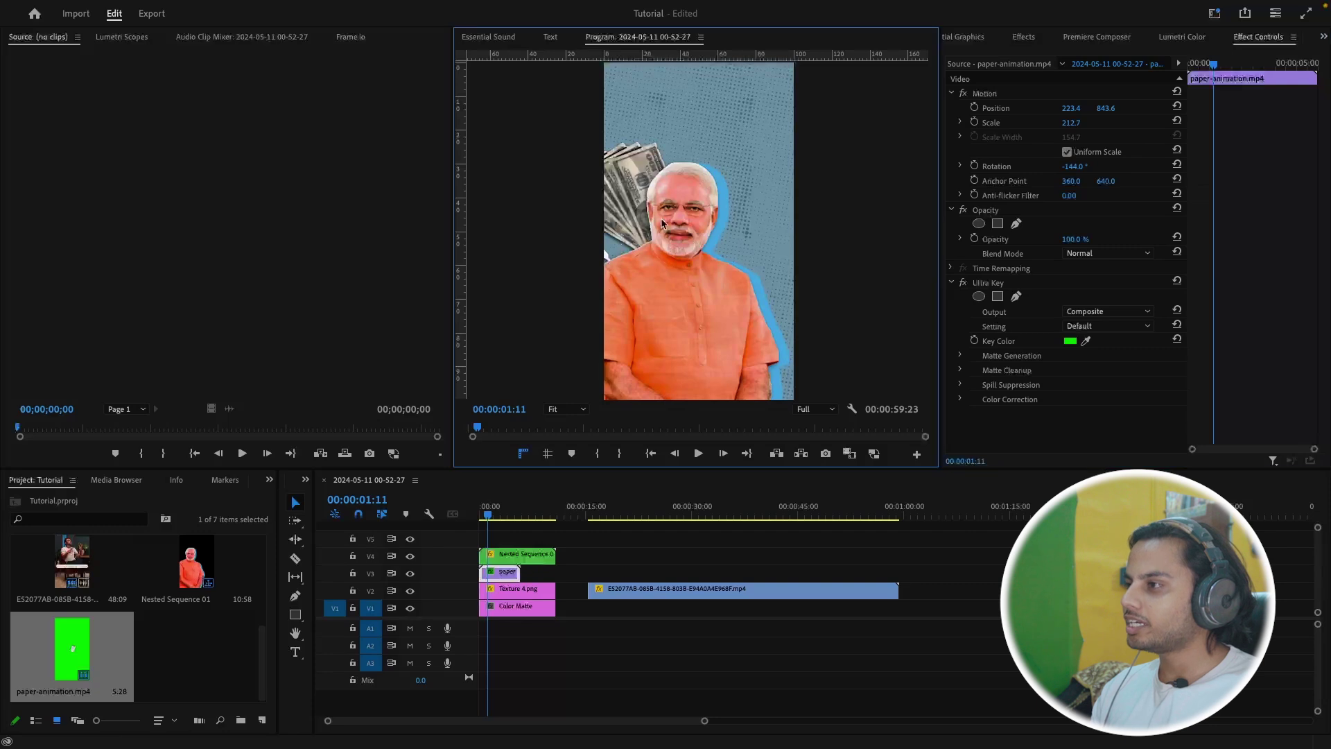
pyautogui.click(1004, 122)
pyautogui.moveTo(716, 172); pyautogui.dragTo(760, 100)
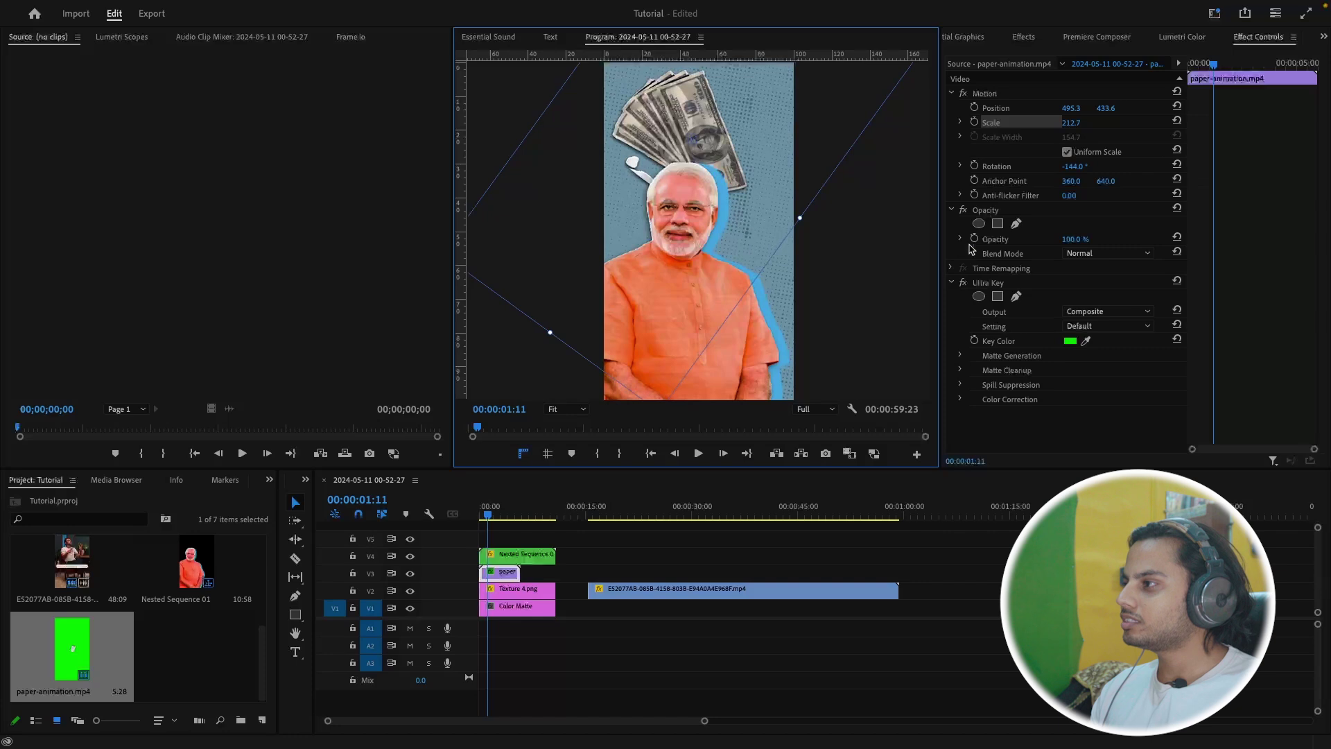
# Draw a closed freeform opacity mask around the money on the paper-animation clip, running its lower edge between the white scrap and the bills
pyautogui.click(1015, 223)
pyautogui.click(872, 204)
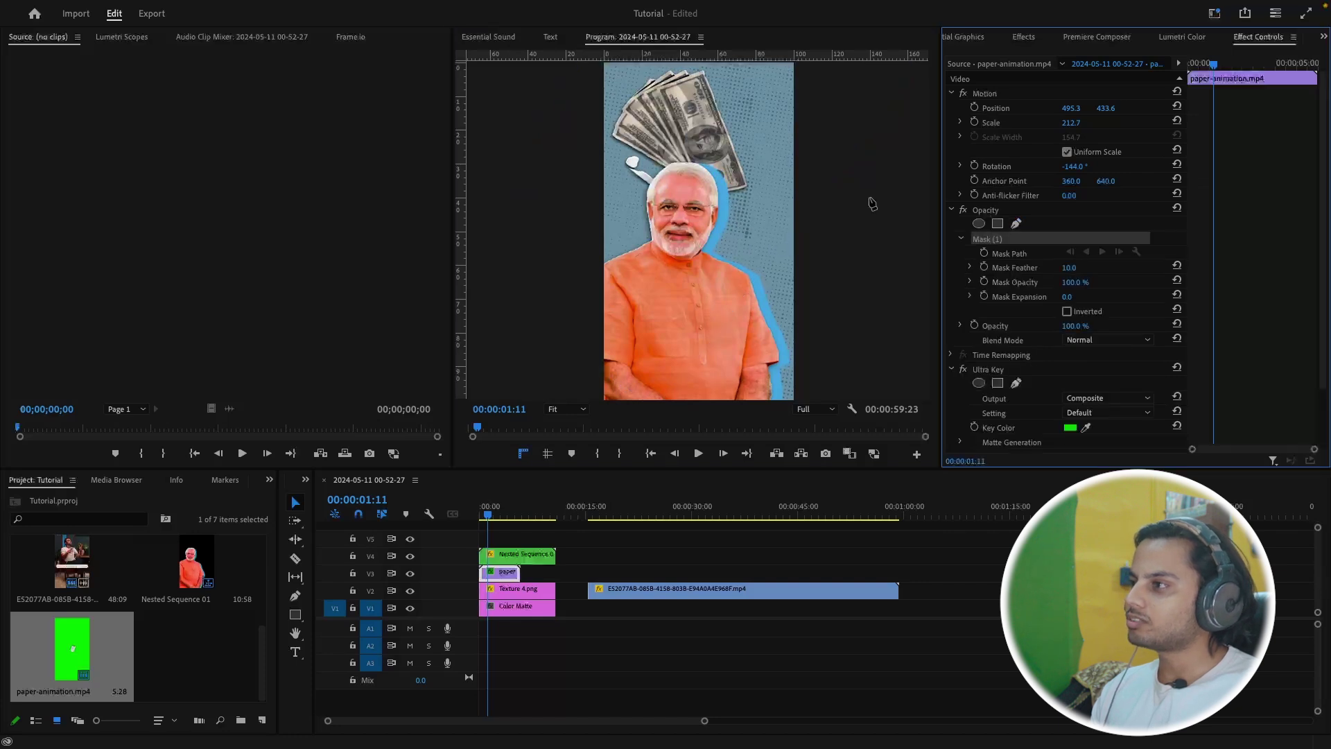
pyautogui.click(610, 162)
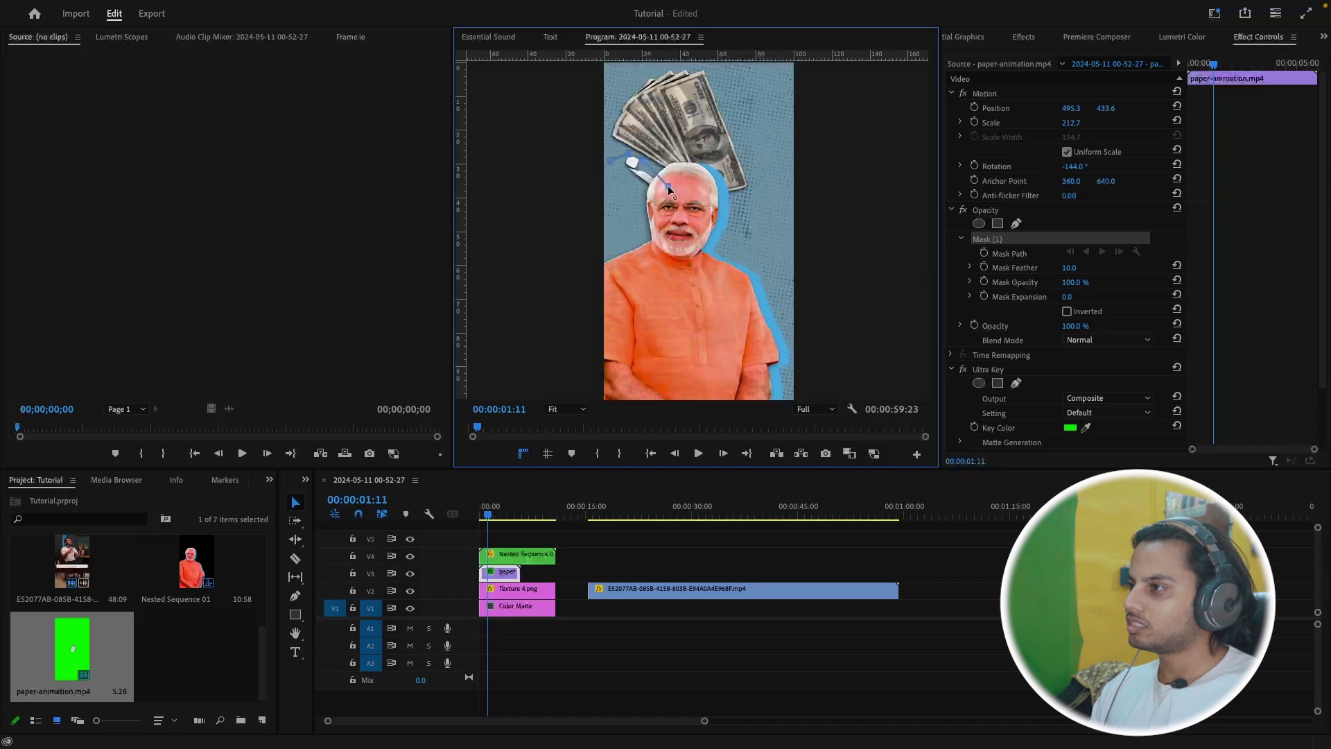
pyautogui.click(713, 225)
pyautogui.click(800, 225)
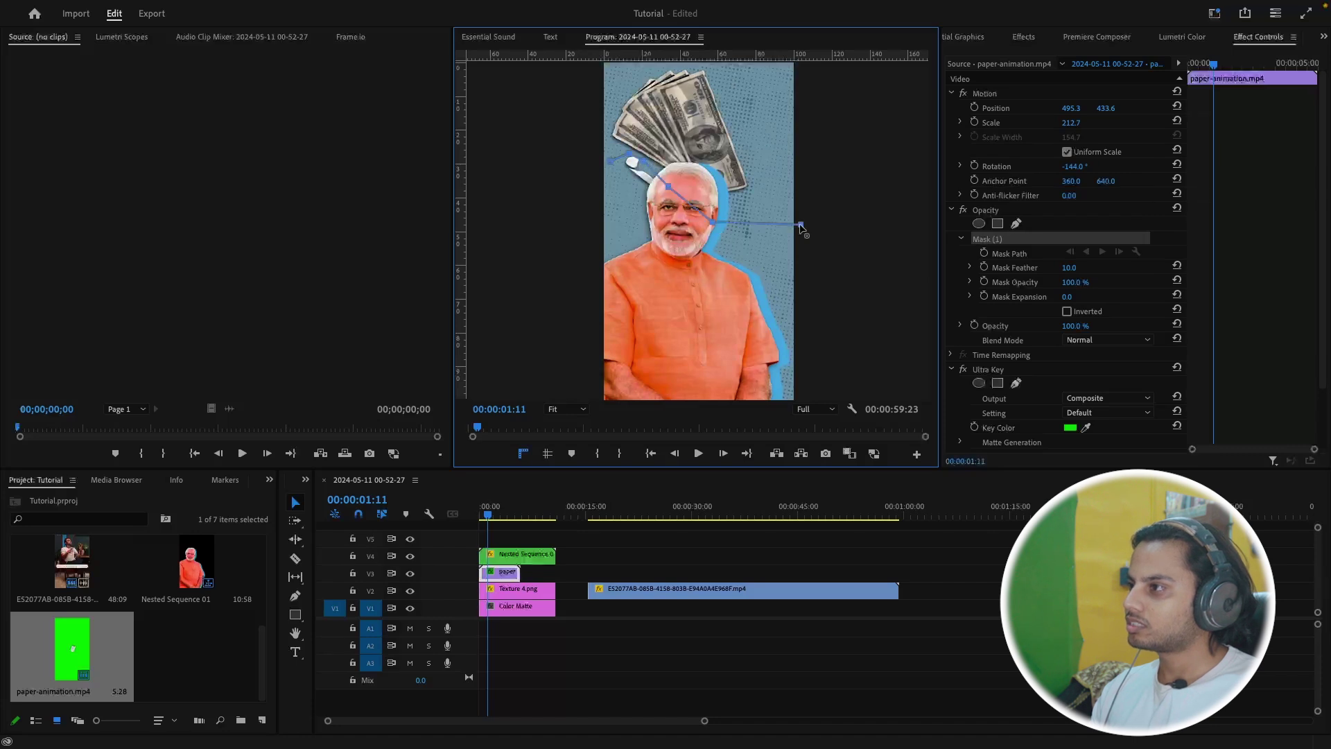
pyautogui.click(833, 132)
pyautogui.click(827, 75)
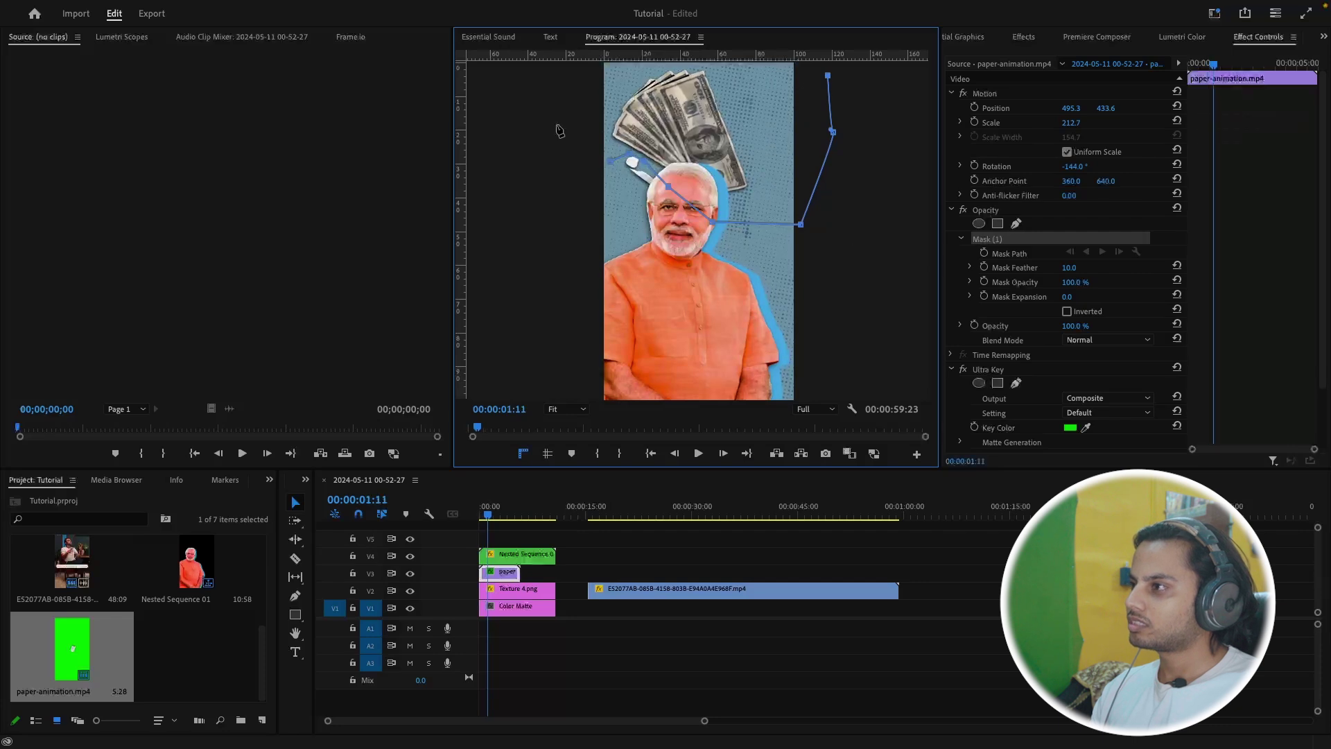
pyautogui.click(775, 69)
pyautogui.click(647, 69)
pyautogui.click(581, 80)
pyautogui.click(585, 115)
pyautogui.click(596, 151)
pyautogui.click(608, 164)
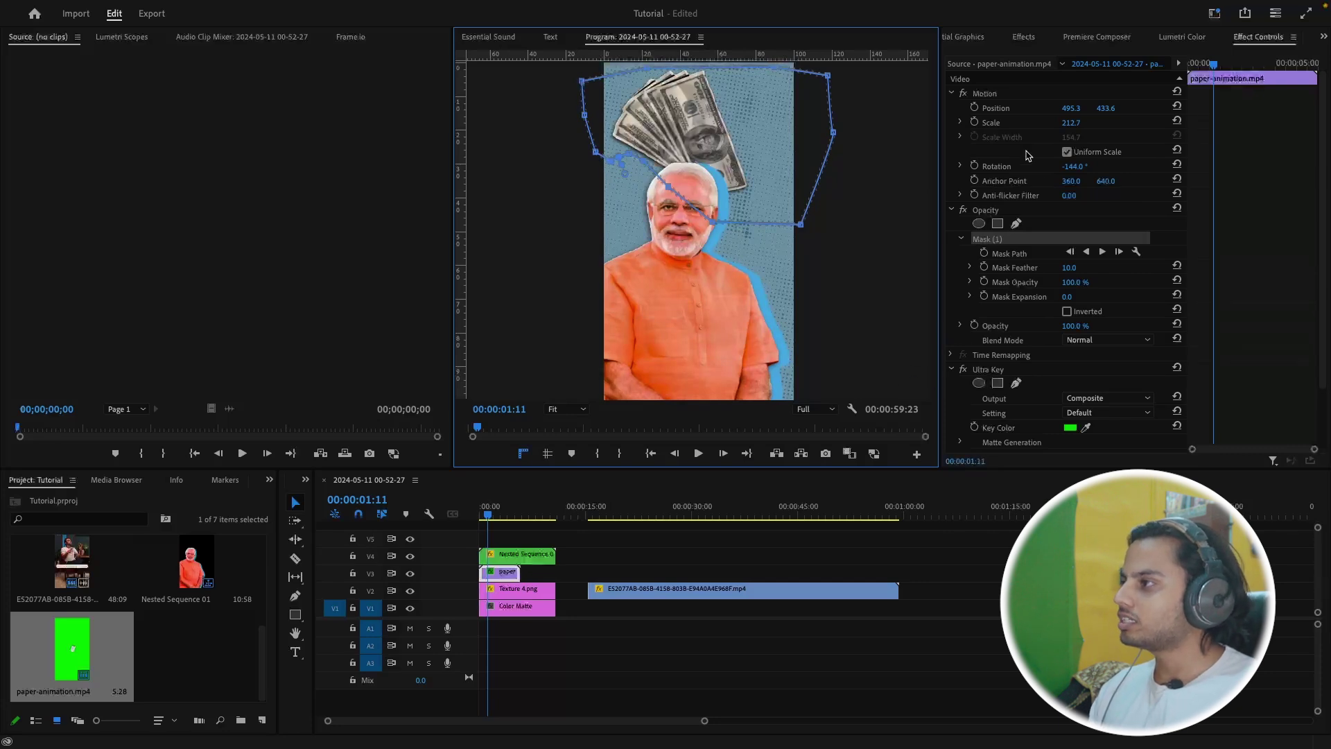
# Refine the lower edge of the paper-animation clip's mask beside the white scrap and above the figure's head
pyautogui.click(1013, 109)
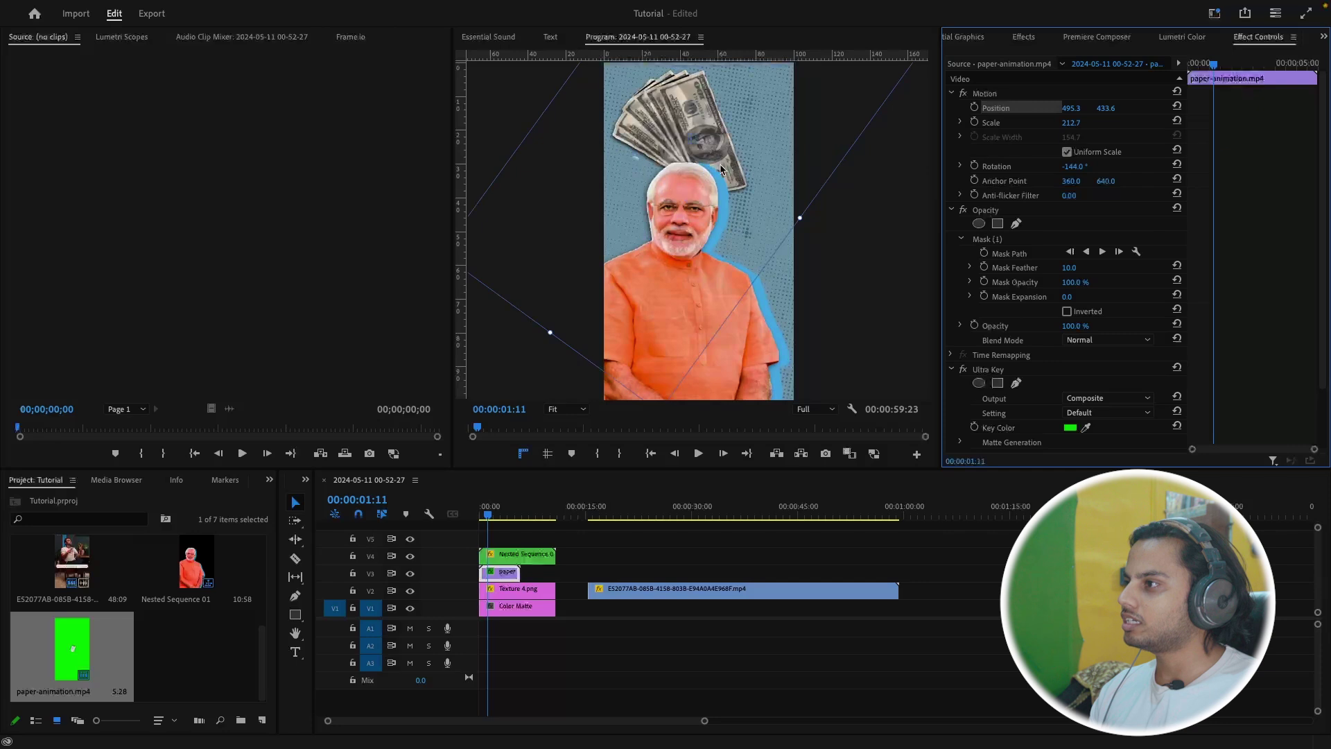
pyautogui.click(1009, 261)
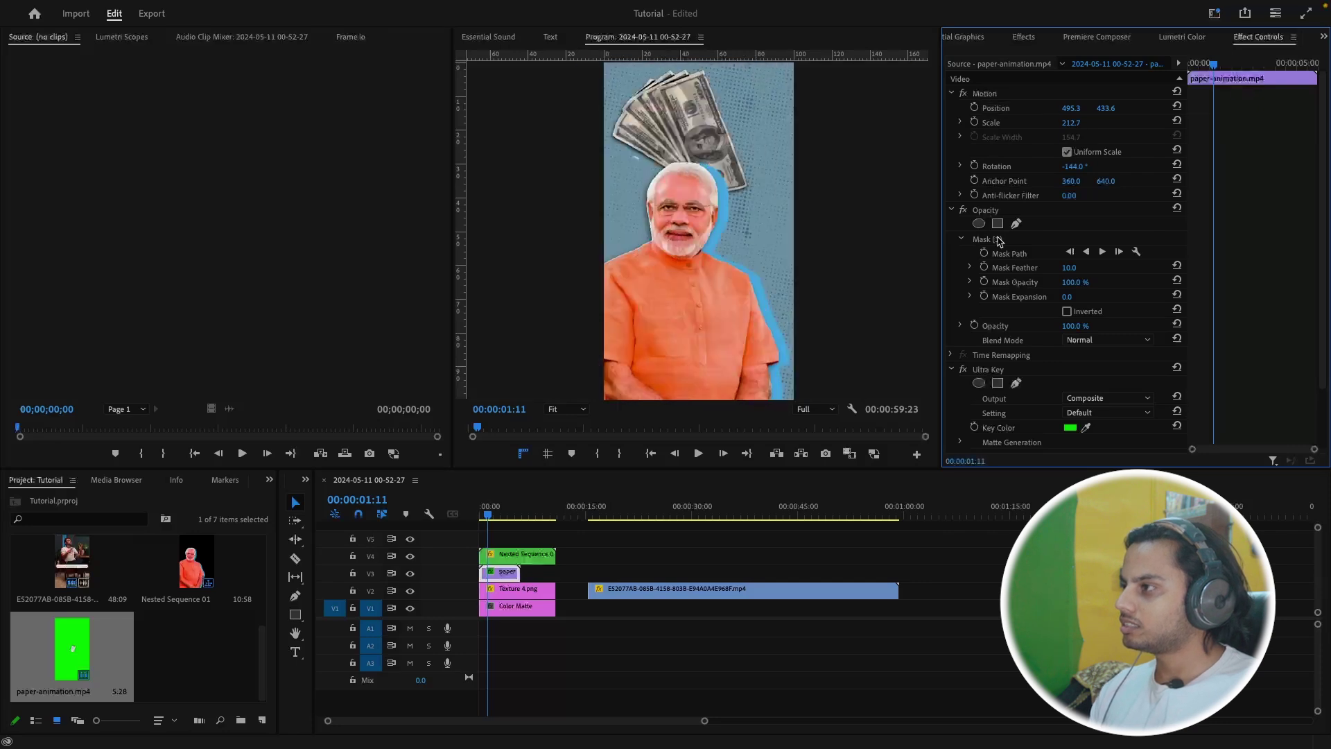
pyautogui.click(998, 240)
pyautogui.click(644, 159)
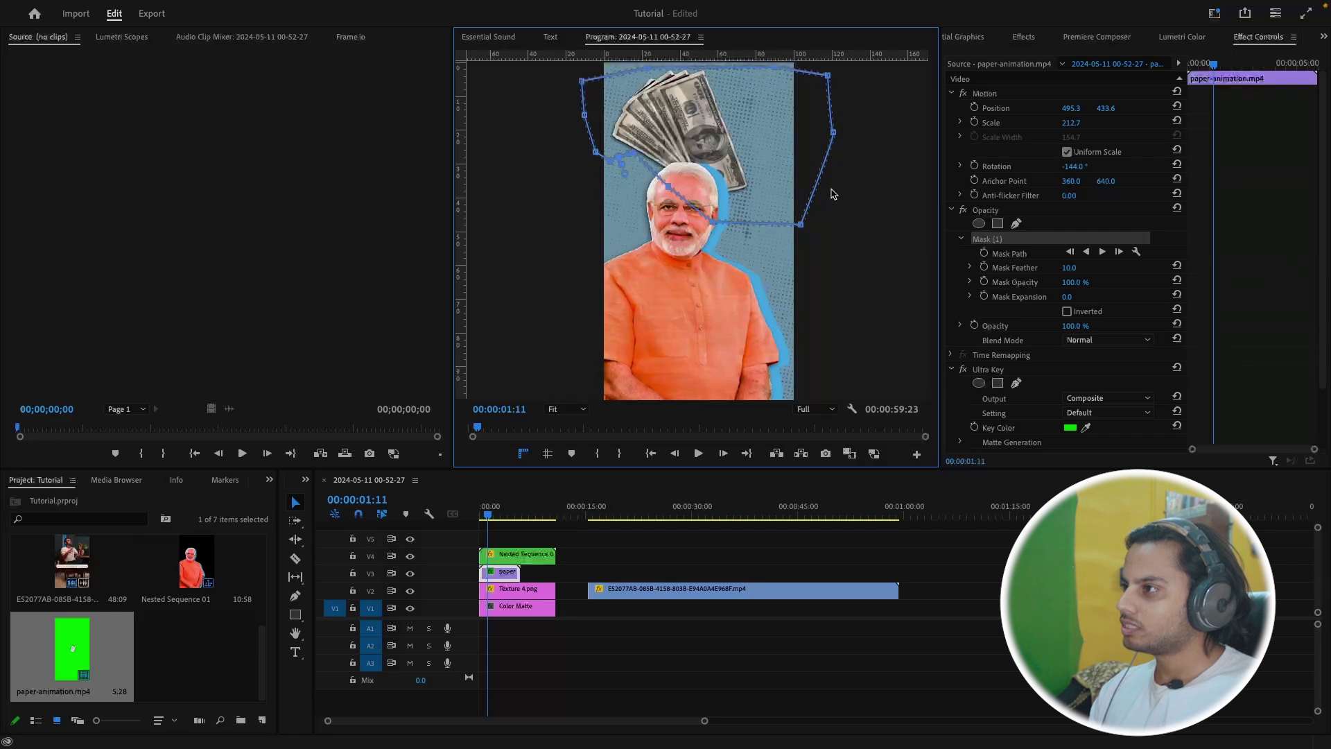
pyautogui.click(1014, 108)
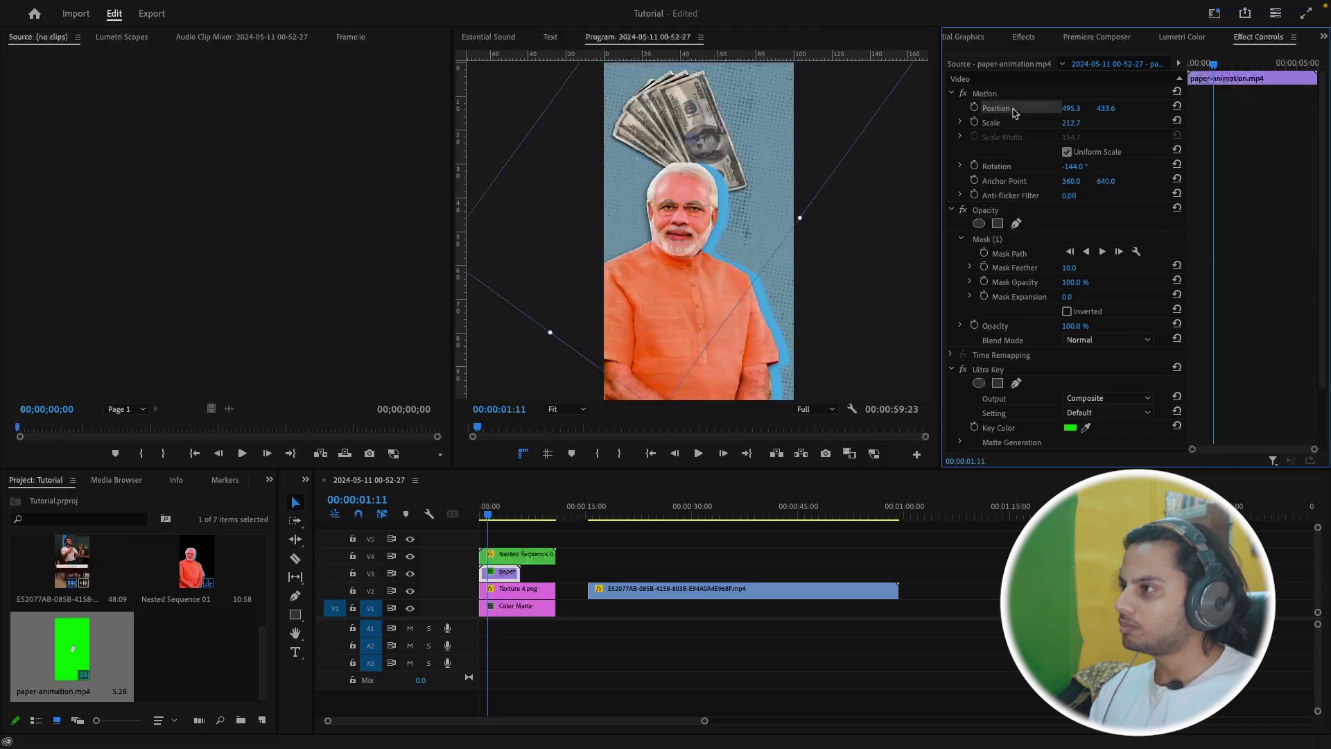
pyautogui.click(1014, 254)
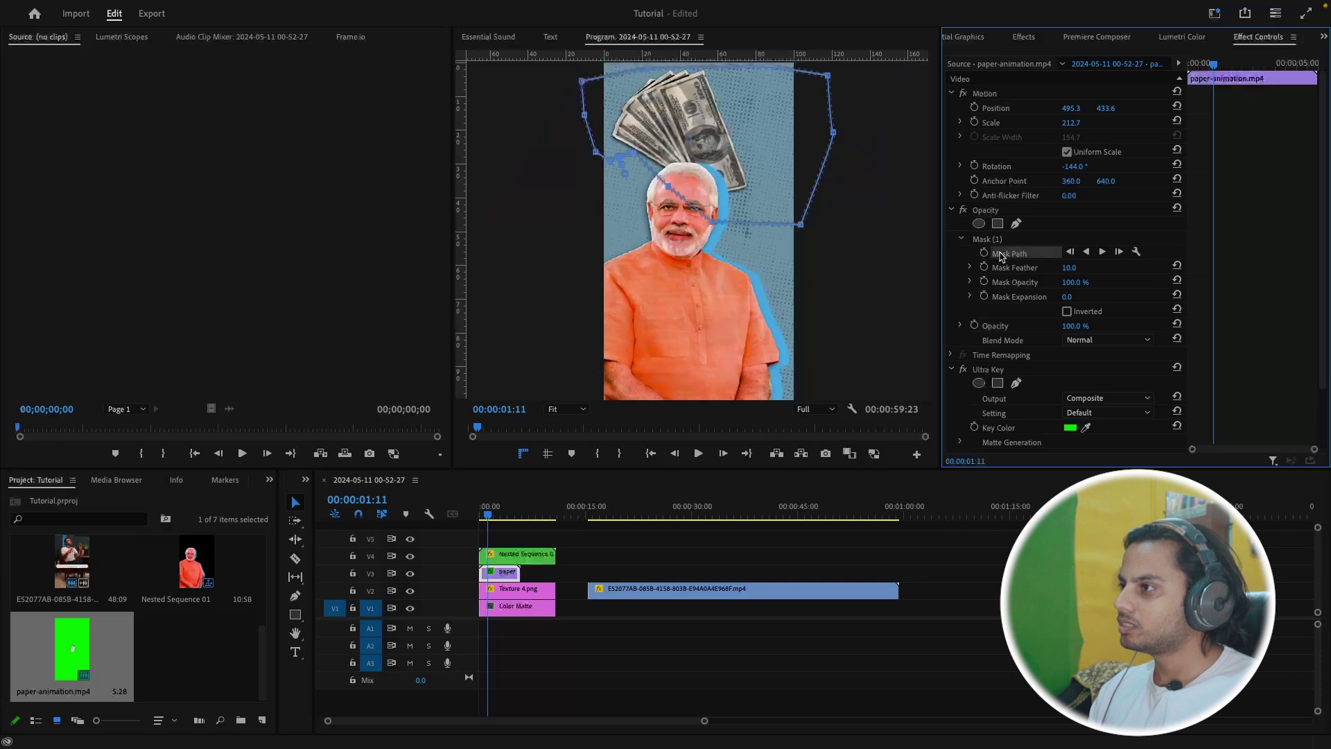
pyautogui.click(671, 183)
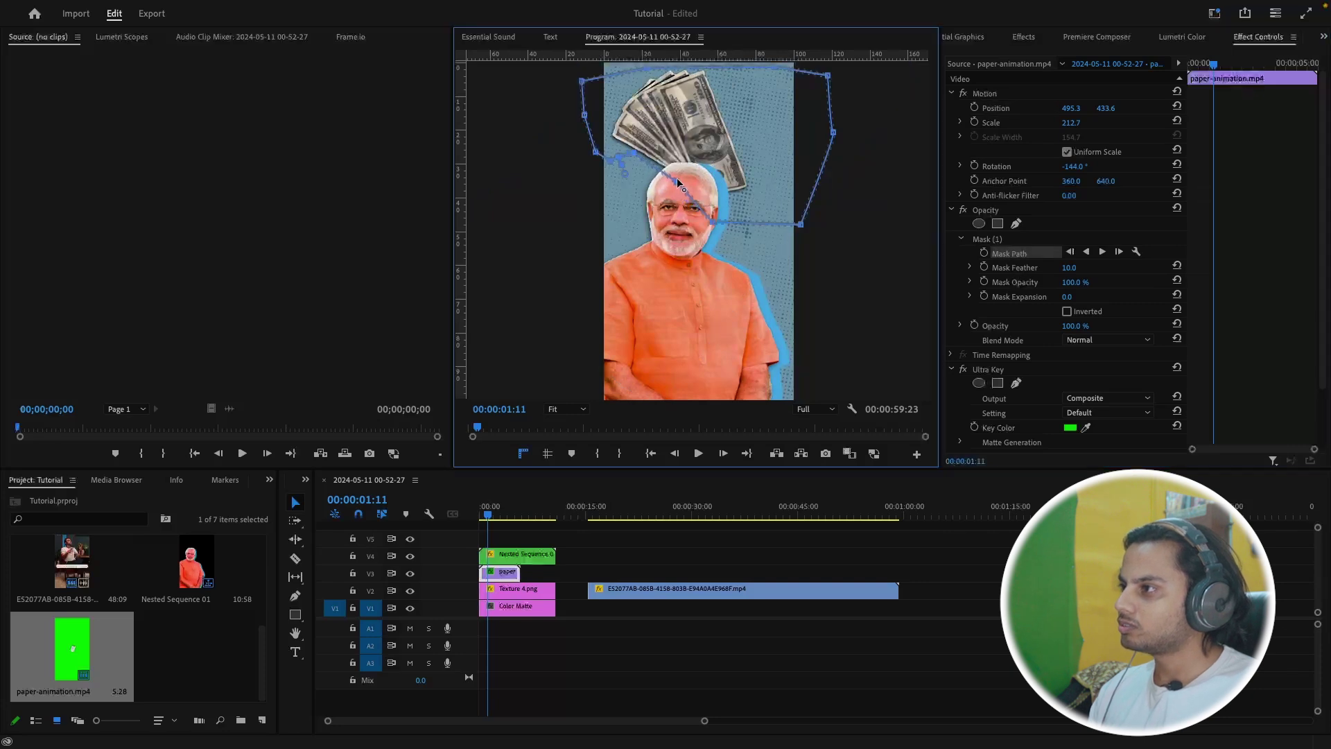
# Set the paper-animation clip's scale to 162.6 and place it at 191.8, 831.7 beside the figure's face
pyautogui.click(993, 94)
pyautogui.moveTo(872, 241); pyautogui.dragTo(699, 265)
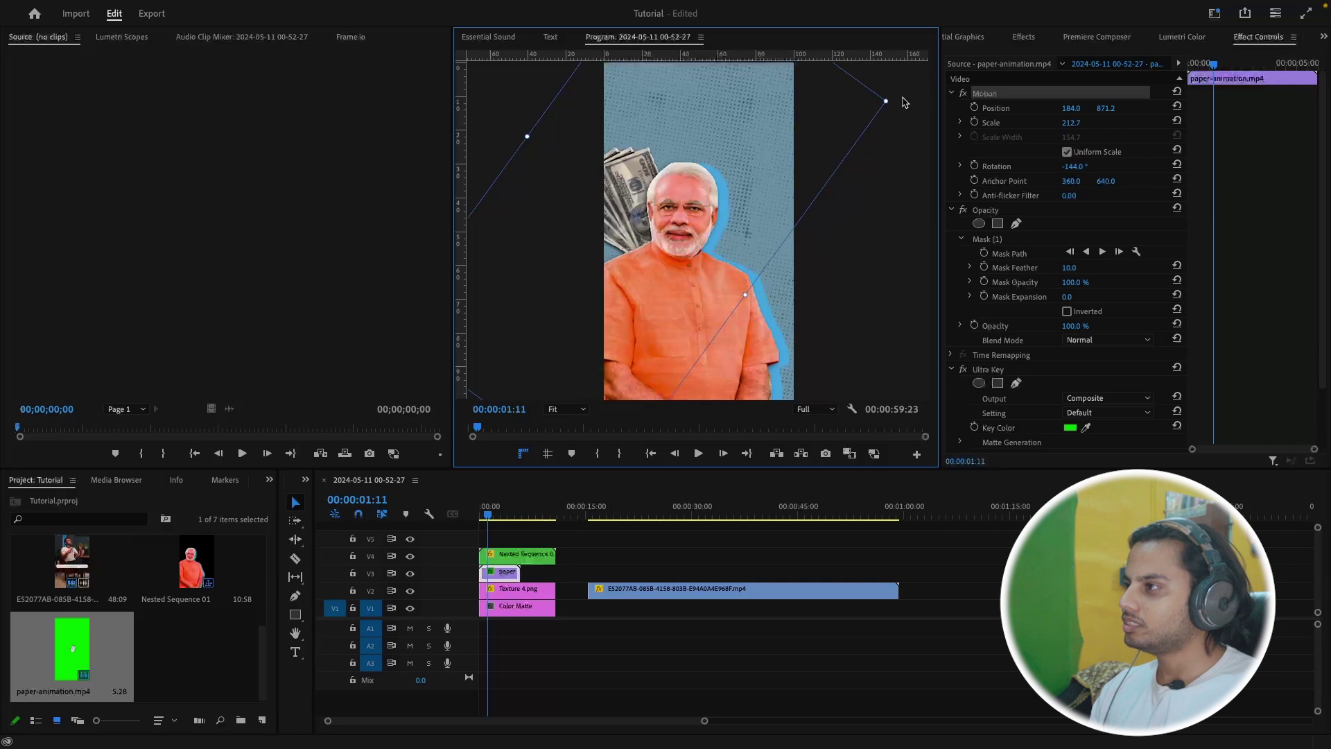
pyautogui.moveTo(885, 100); pyautogui.dragTo(821, 124)
pyautogui.moveTo(745, 197); pyautogui.dragTo(746, 193)
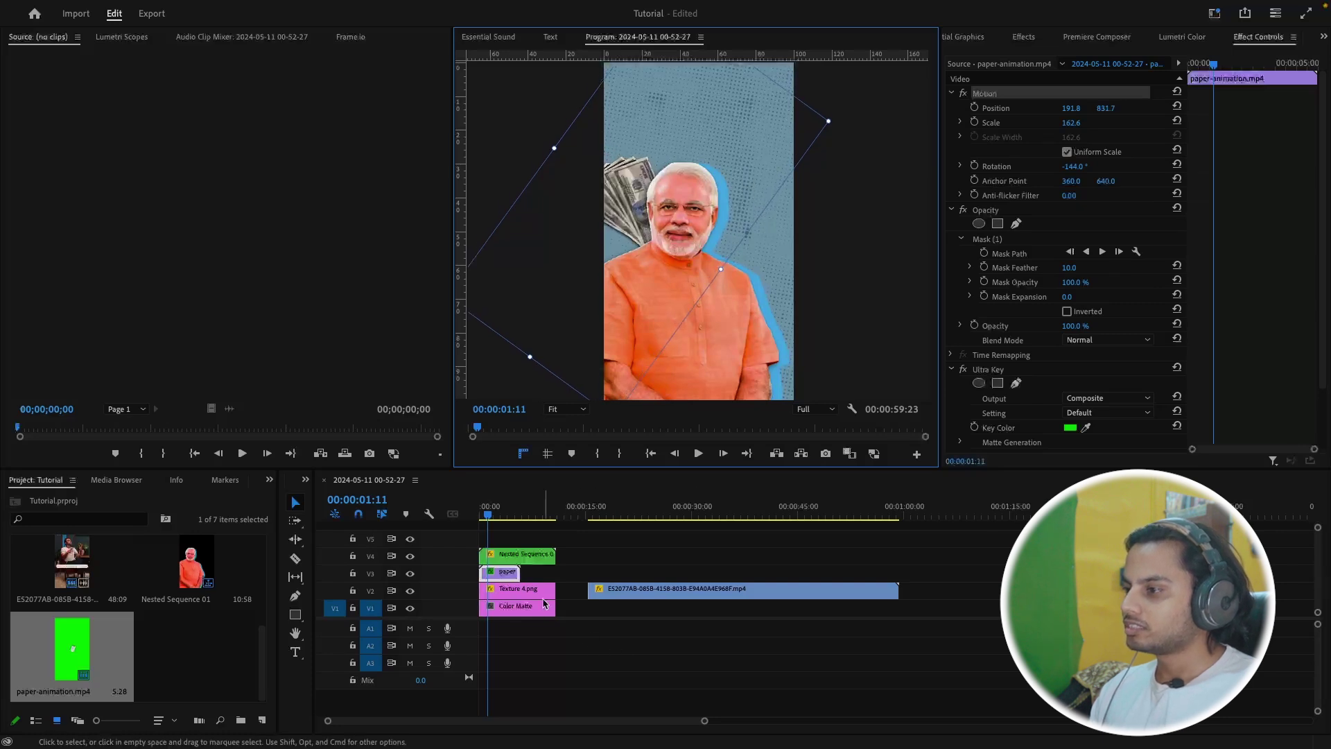
# Split the paper-animation clip on V3 at 00:00:01:40
pyautogui.moveTo(519, 571); pyautogui.dragTo(580, 570)
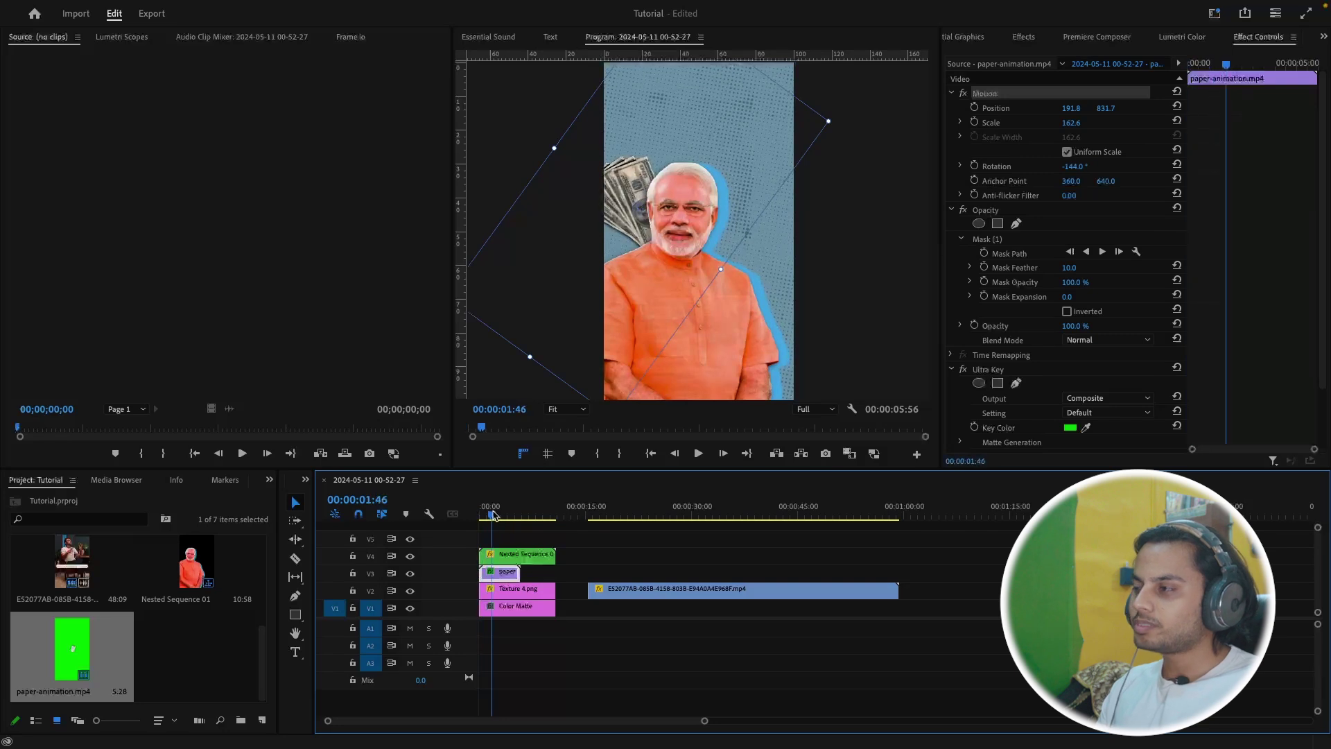
pyautogui.click(491, 514)
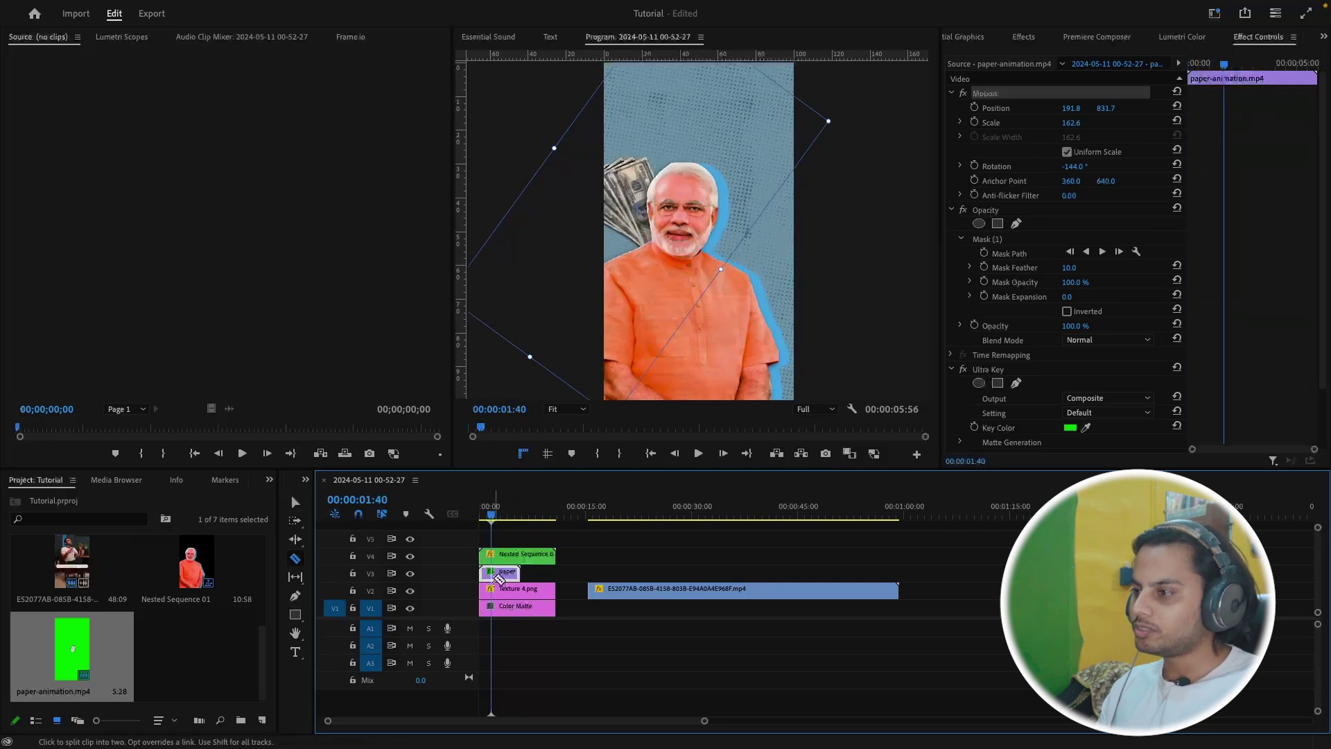
pyautogui.press('c')
pyautogui.click(498, 573)
# Duplicate the second paper-animation piece on V3 so the copy starts at 00:00:05:41
pyautogui.click(522, 514)
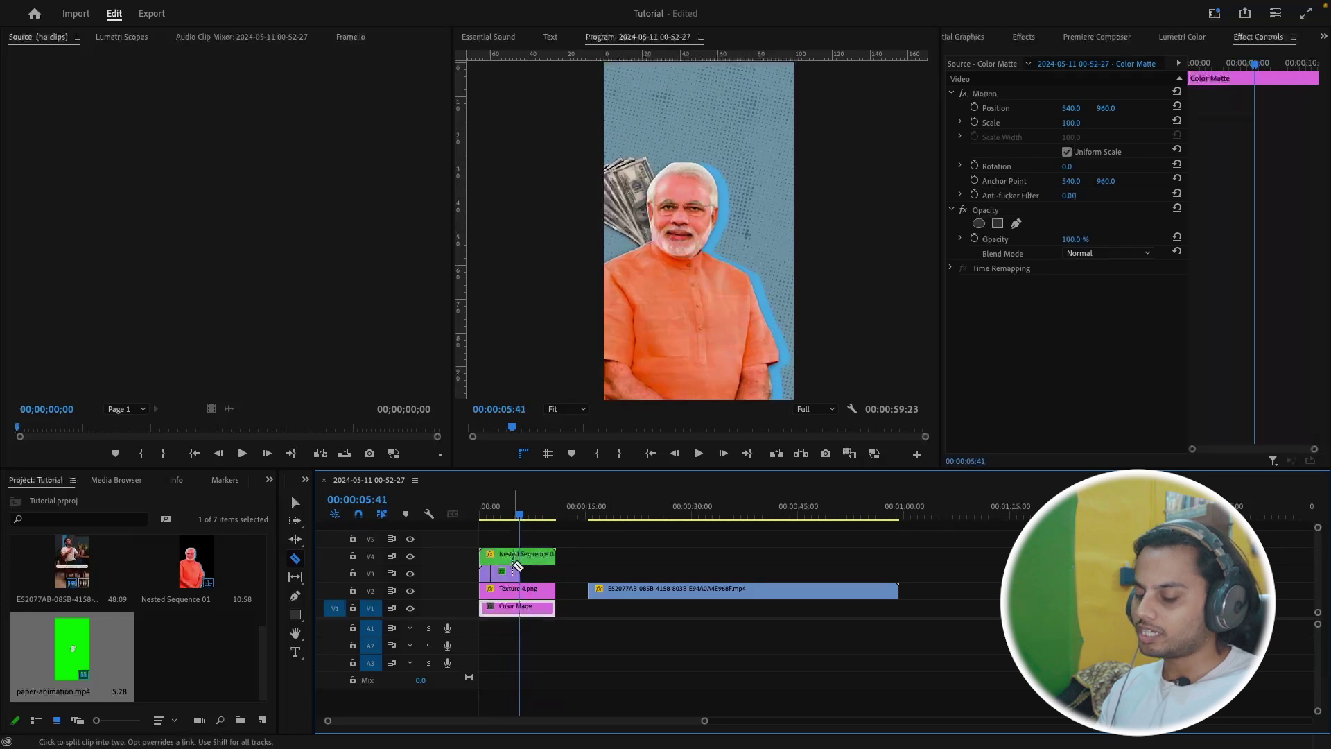
pyautogui.press('v')
pyautogui.moveTo(514, 572); pyautogui.dragTo(538, 576)
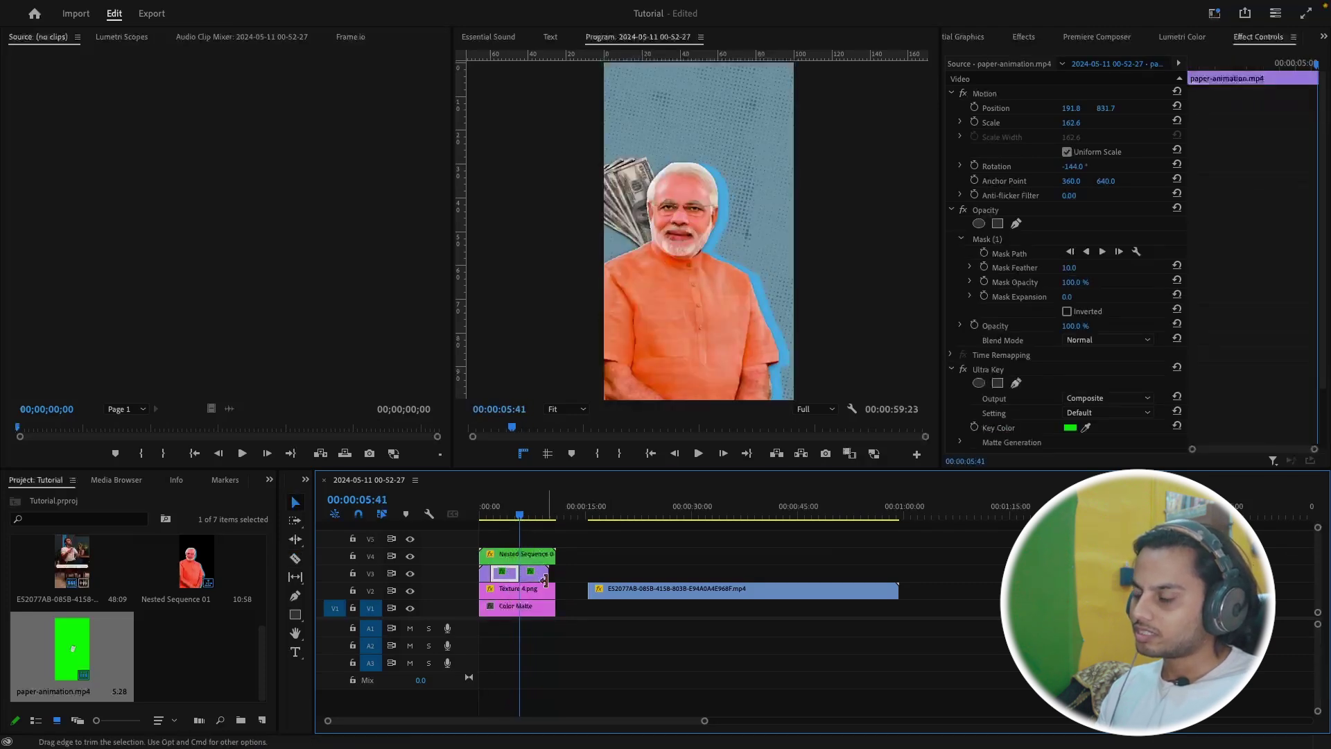
# Add another copy of the last paper-animation piece and shorten it to fill the V3 gap up to the end of Nested Sequence 01
pyautogui.press('c')
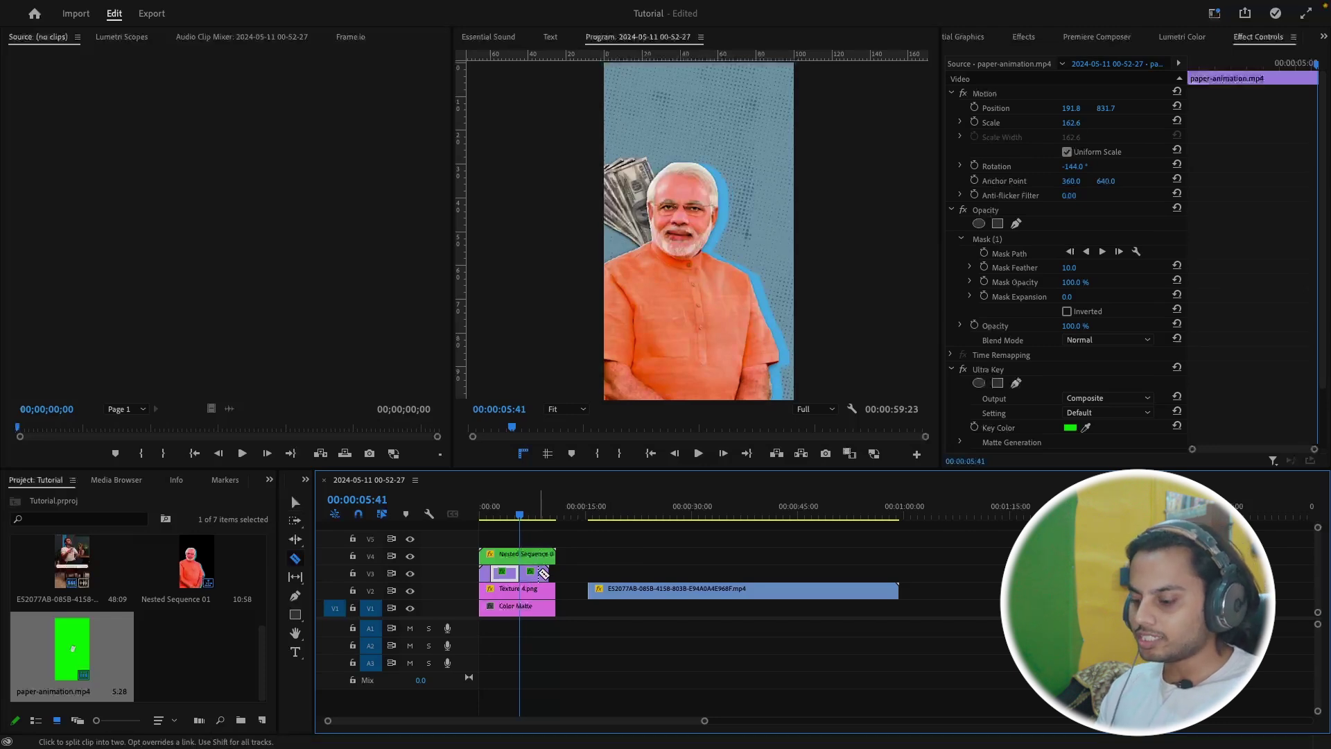
pyautogui.press('v')
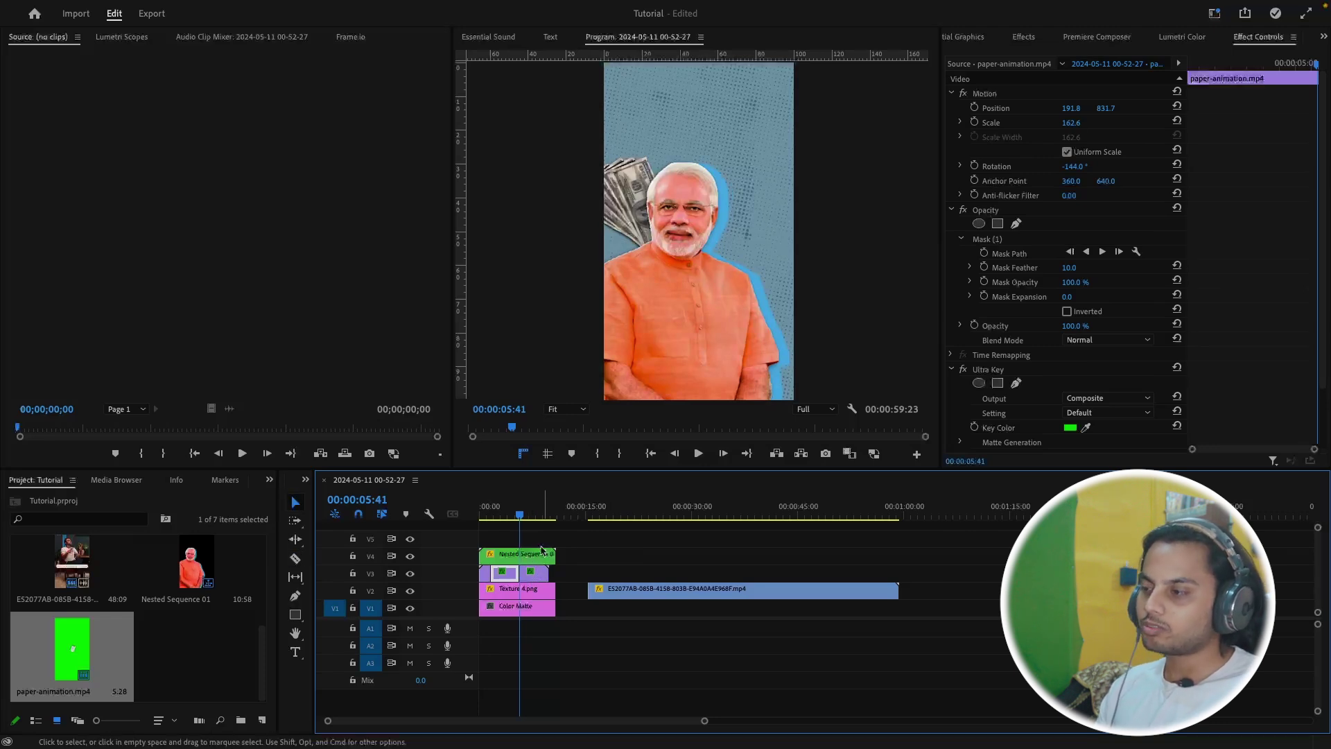
pyautogui.moveTo(545, 579)
pyautogui.mouseDown()
pyautogui.moveTo(542, 567)
pyautogui.moveTo(536, 582)
pyautogui.mouseUp()
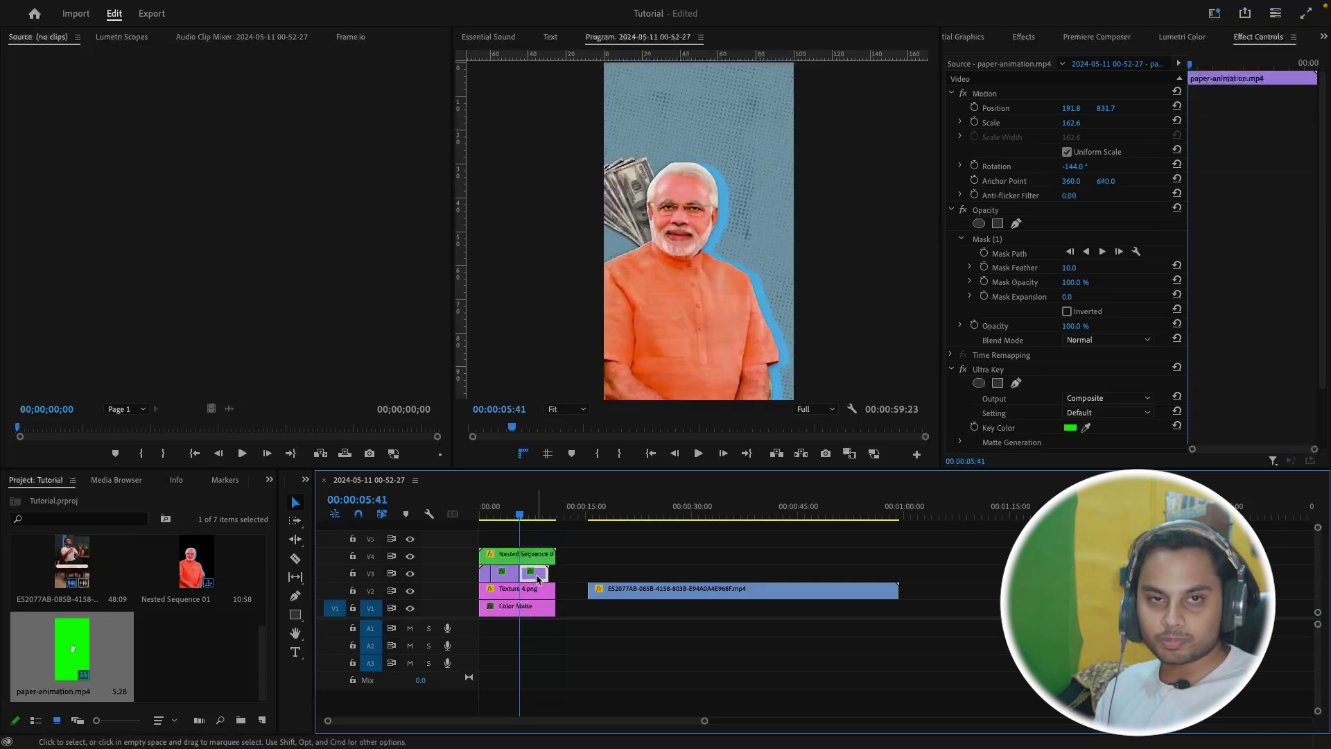
pyautogui.moveTo(539, 579); pyautogui.dragTo(568, 582)
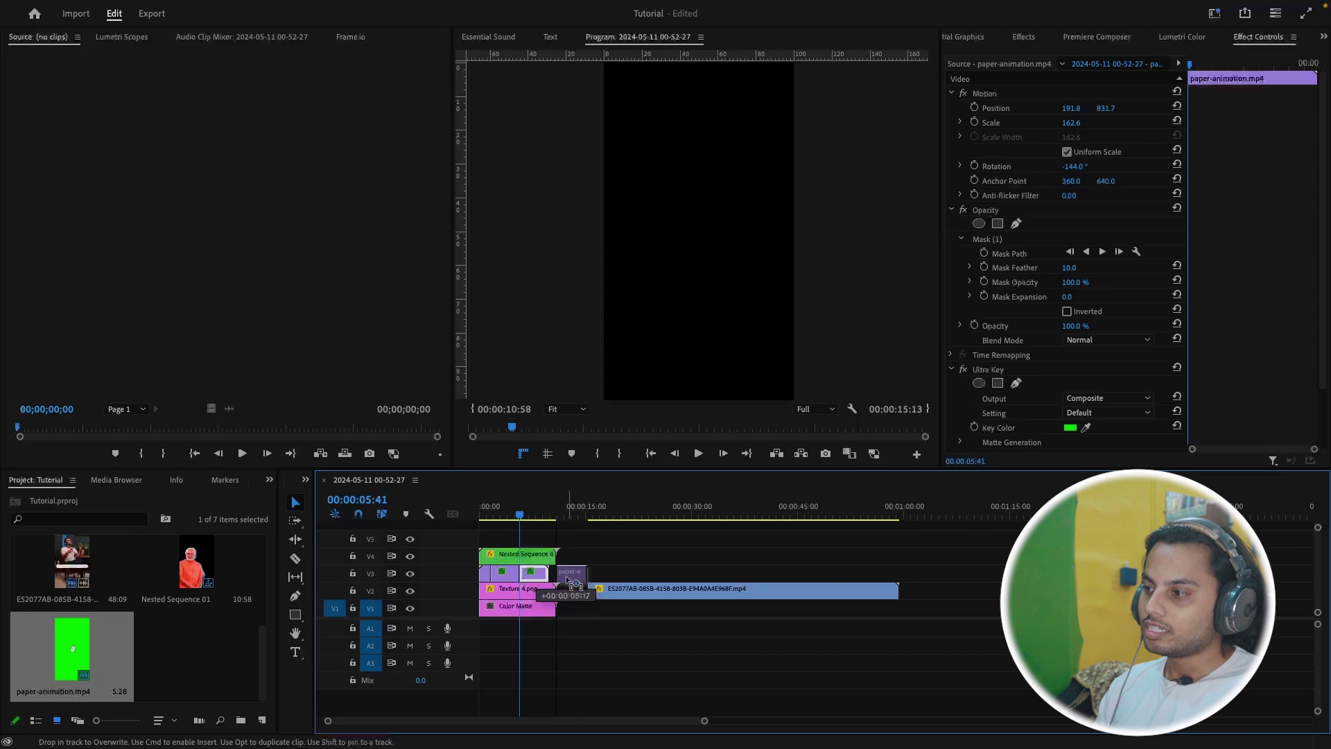
pyautogui.moveTo(567, 579); pyautogui.dragTo(553, 570)
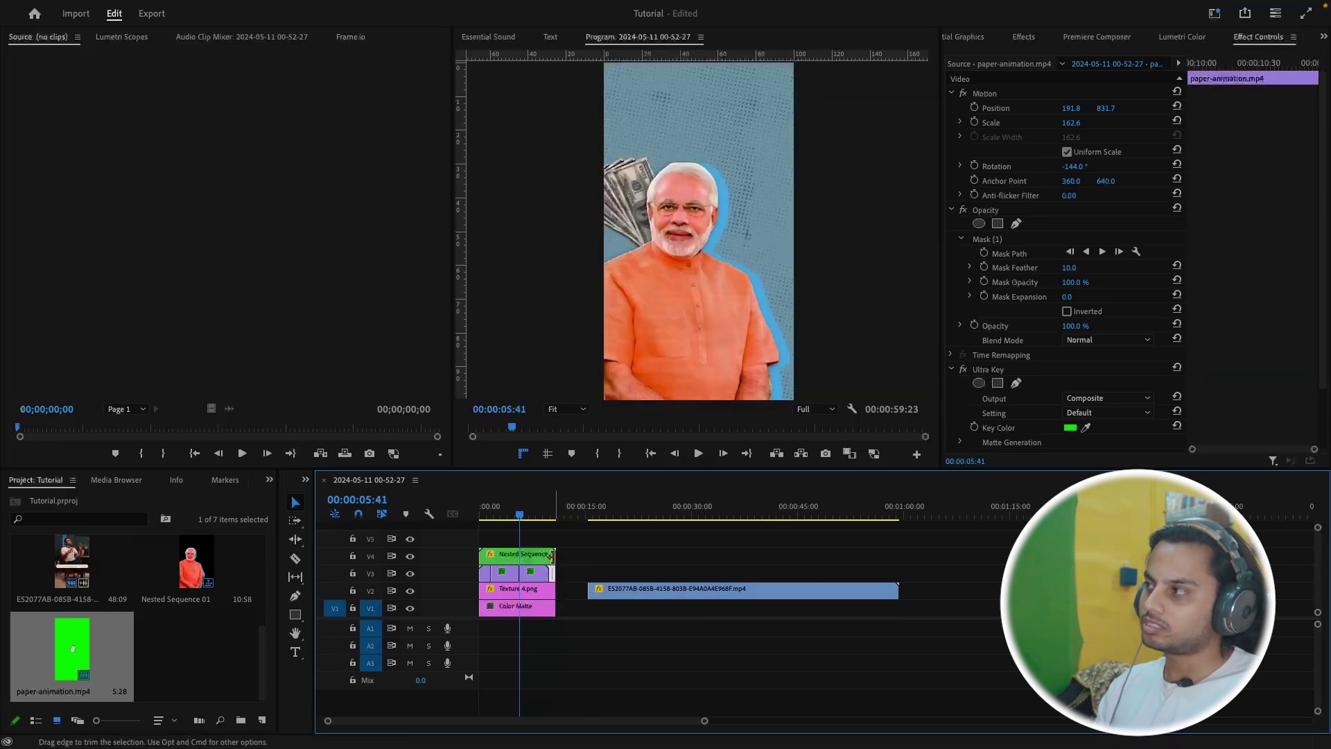
# Preview the extended money animation from the sequence start through the joined paper-animation pieces
pyautogui.moveTo(521, 516); pyautogui.dragTo(480, 551)
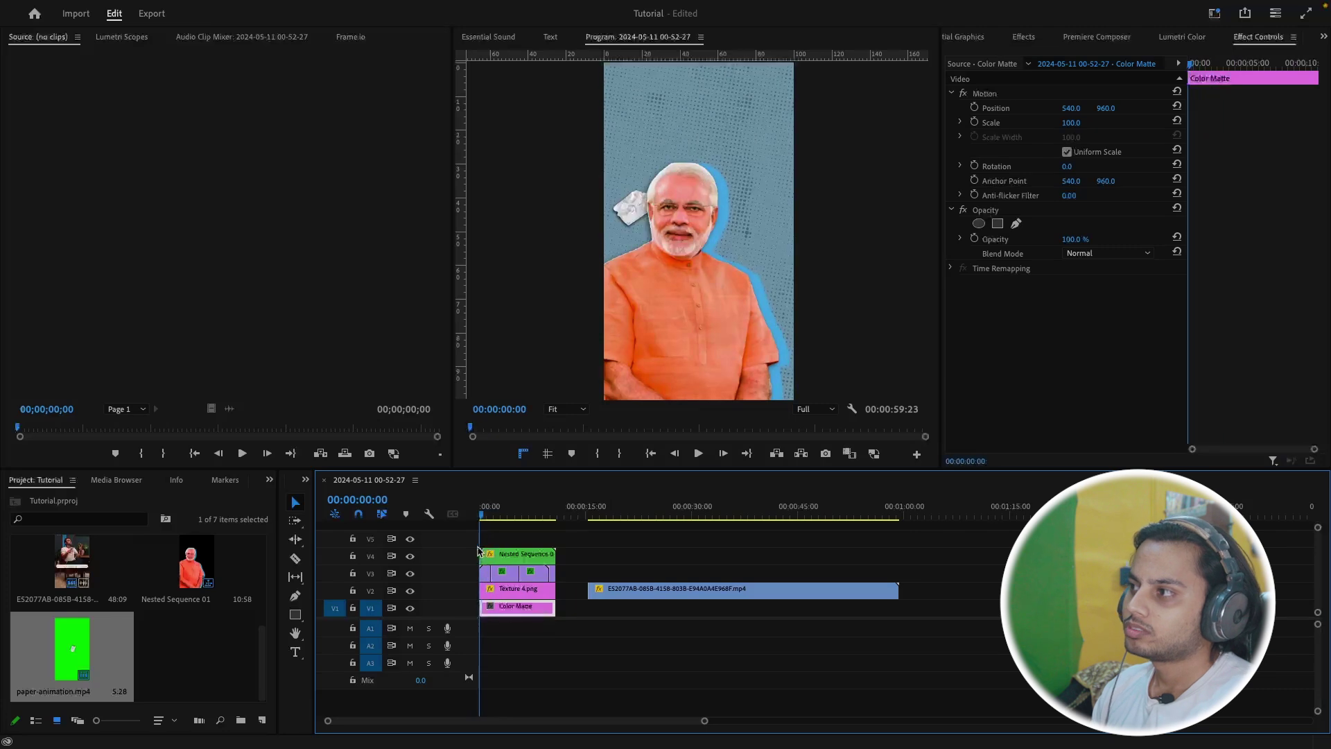
pyautogui.press('space')
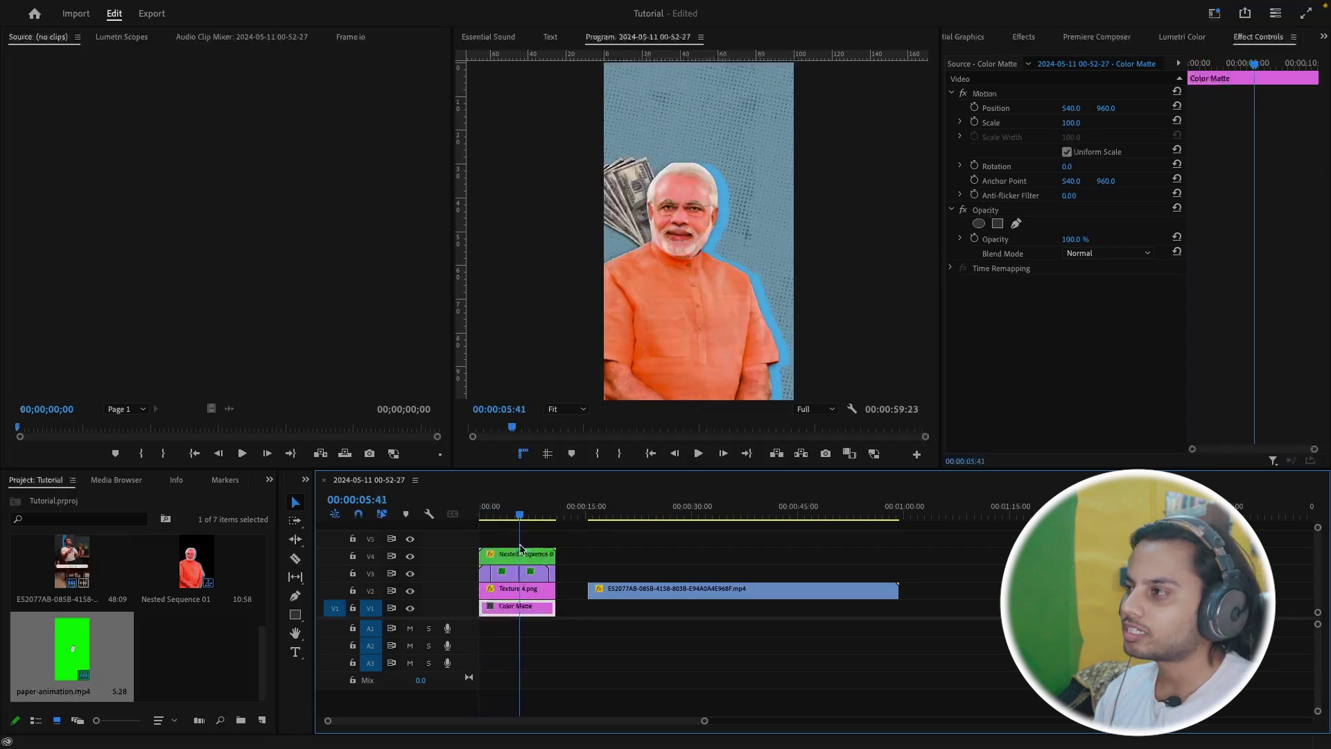
pyautogui.moveTo(494, 552); pyautogui.dragTo(550, 555)
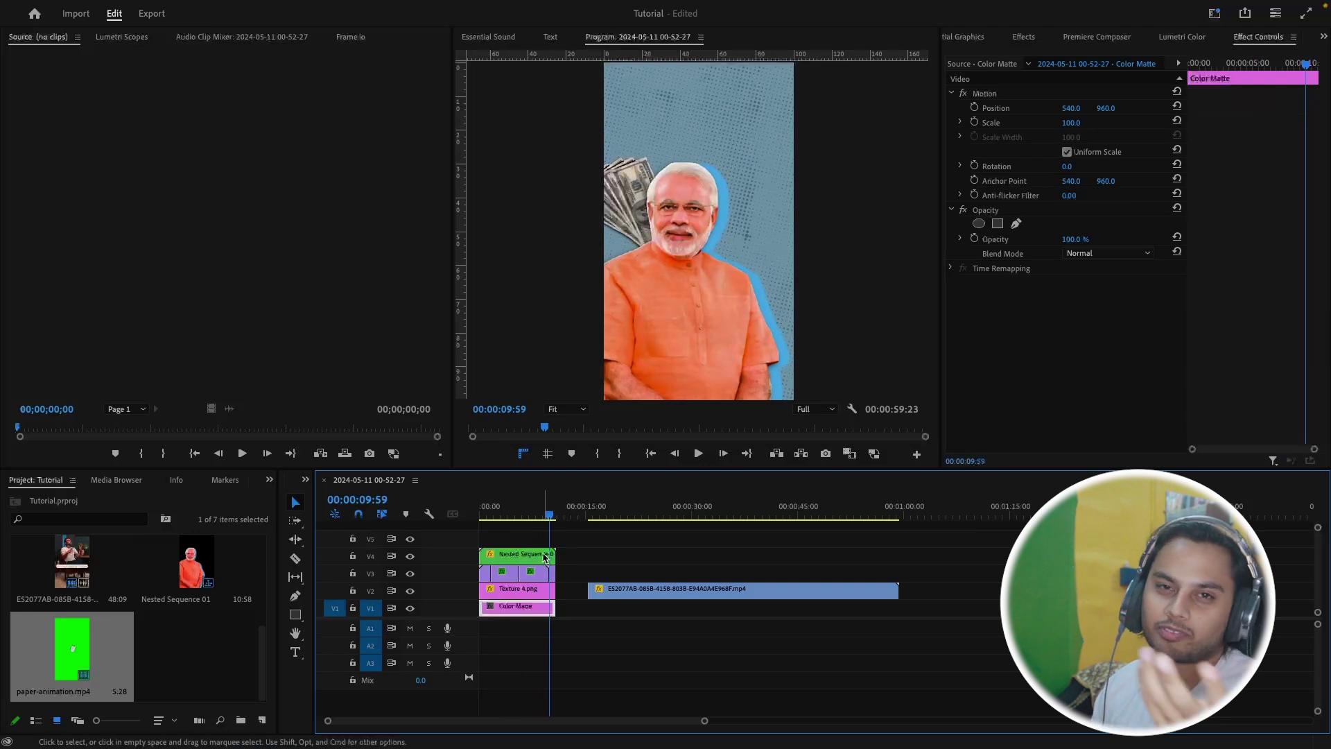
pyautogui.click(501, 521)
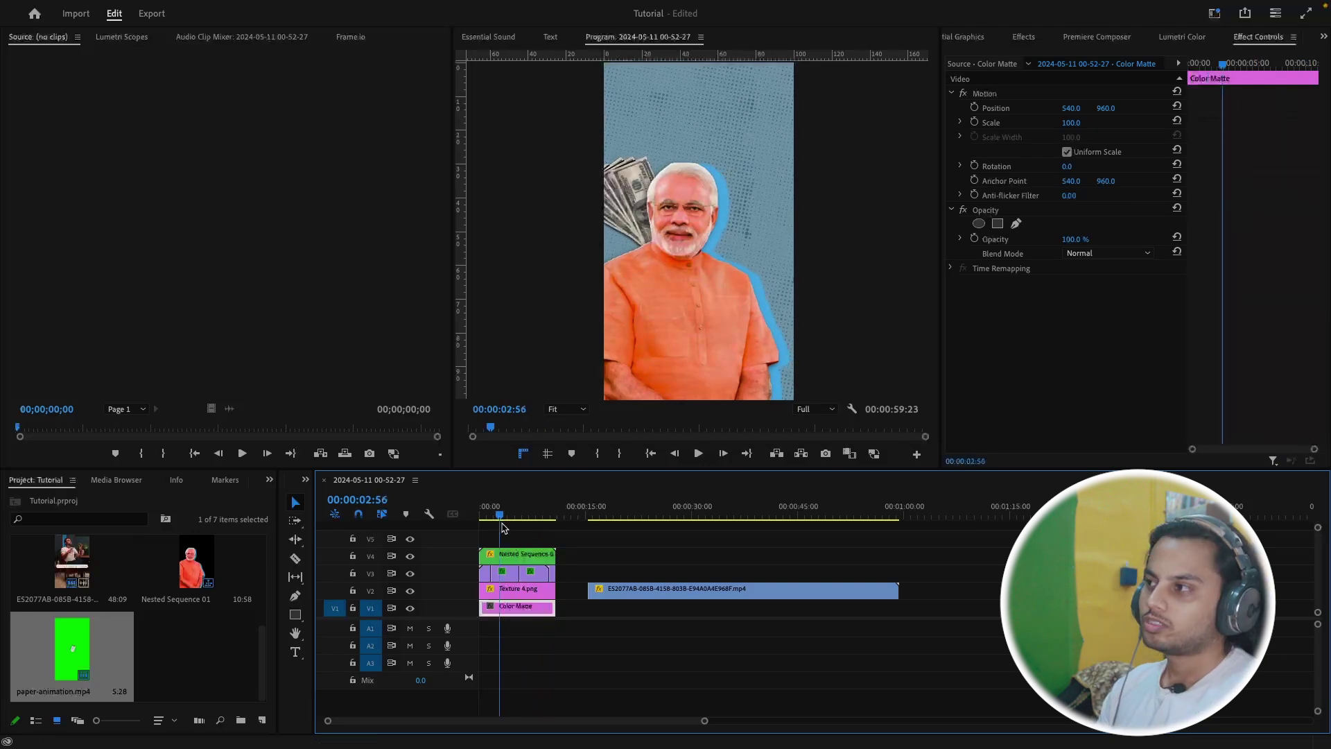
# Move Nested Sequence 01 and all paper-animation pieces up one track, to V5 and V4, leaving V3 empty
pyautogui.moveTo(503, 527); pyautogui.dragTo(589, 530)
pyautogui.moveTo(510, 561); pyautogui.dragTo(512, 543)
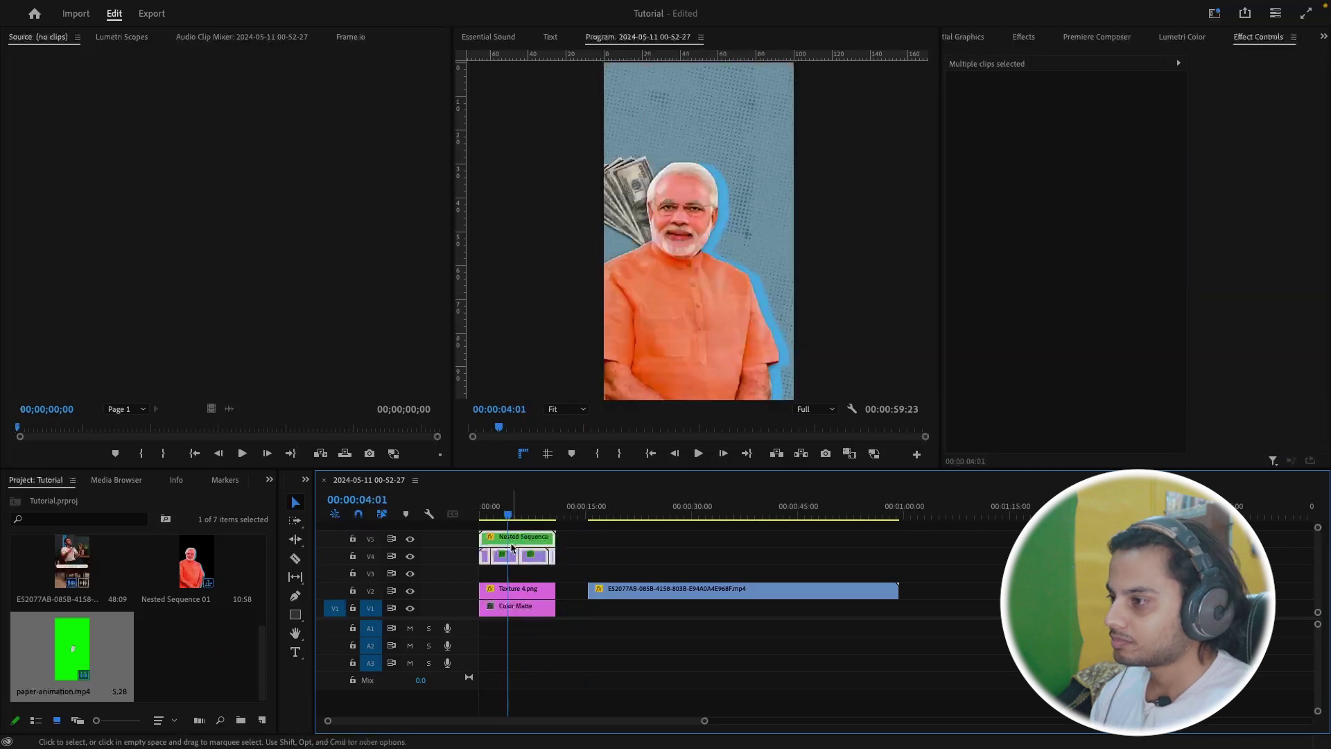
pyautogui.click(581, 551)
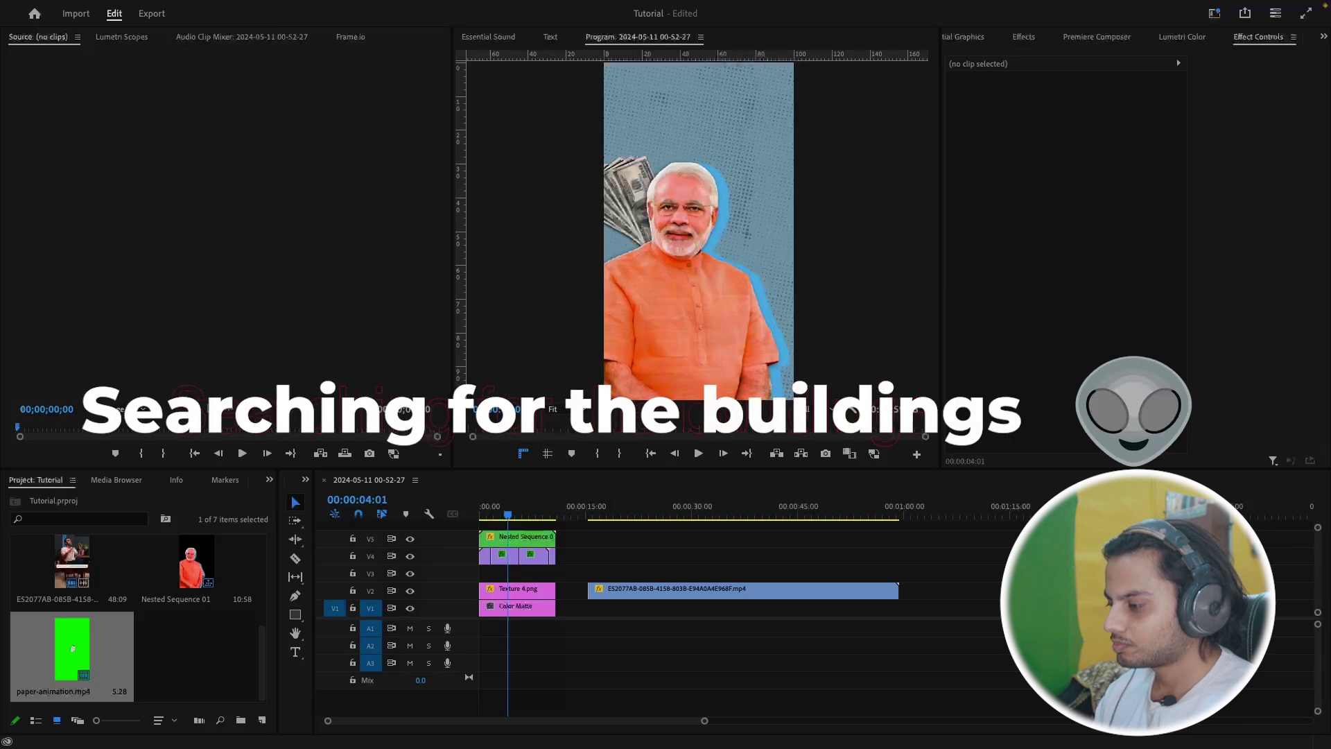
# Import city buildings.mp4 and place it on V3 at the sequence start, behind the money and the figure
pyautogui.moveTo(686, 747); pyautogui.dragTo(509, 583)
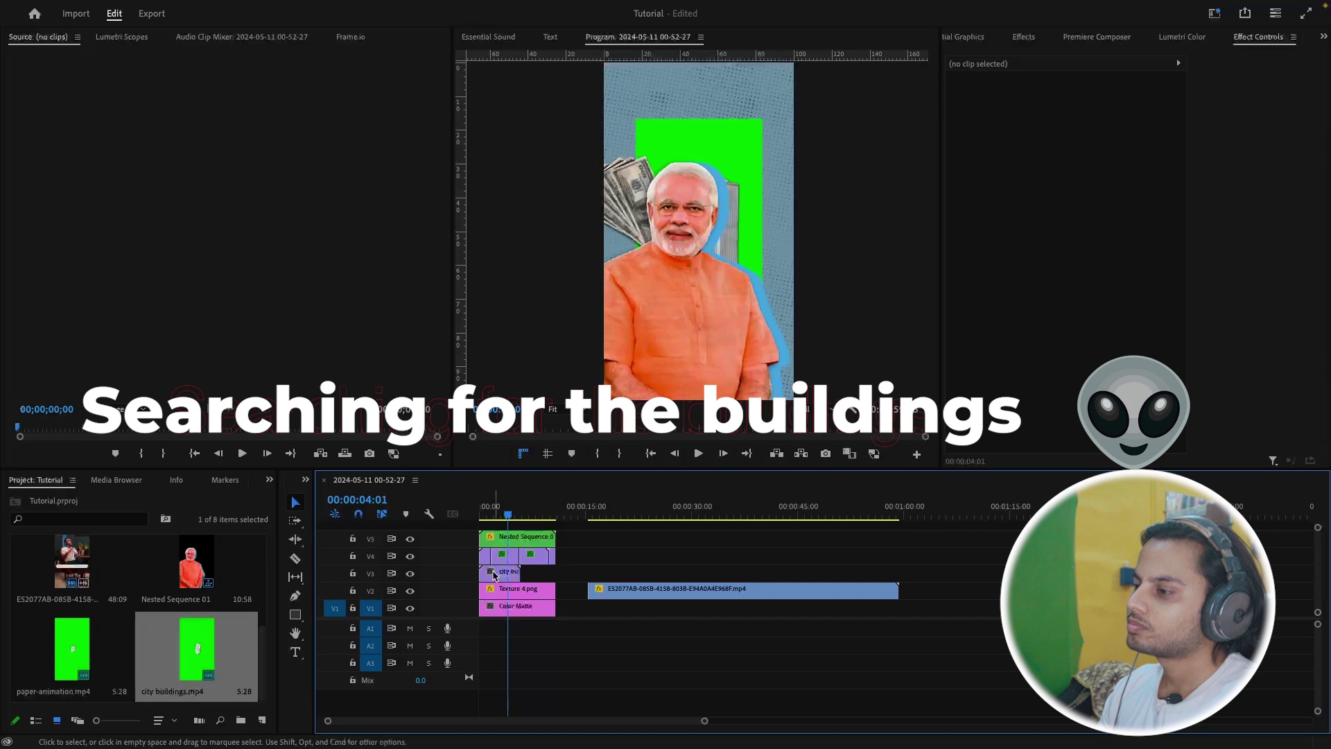
pyautogui.click(495, 574)
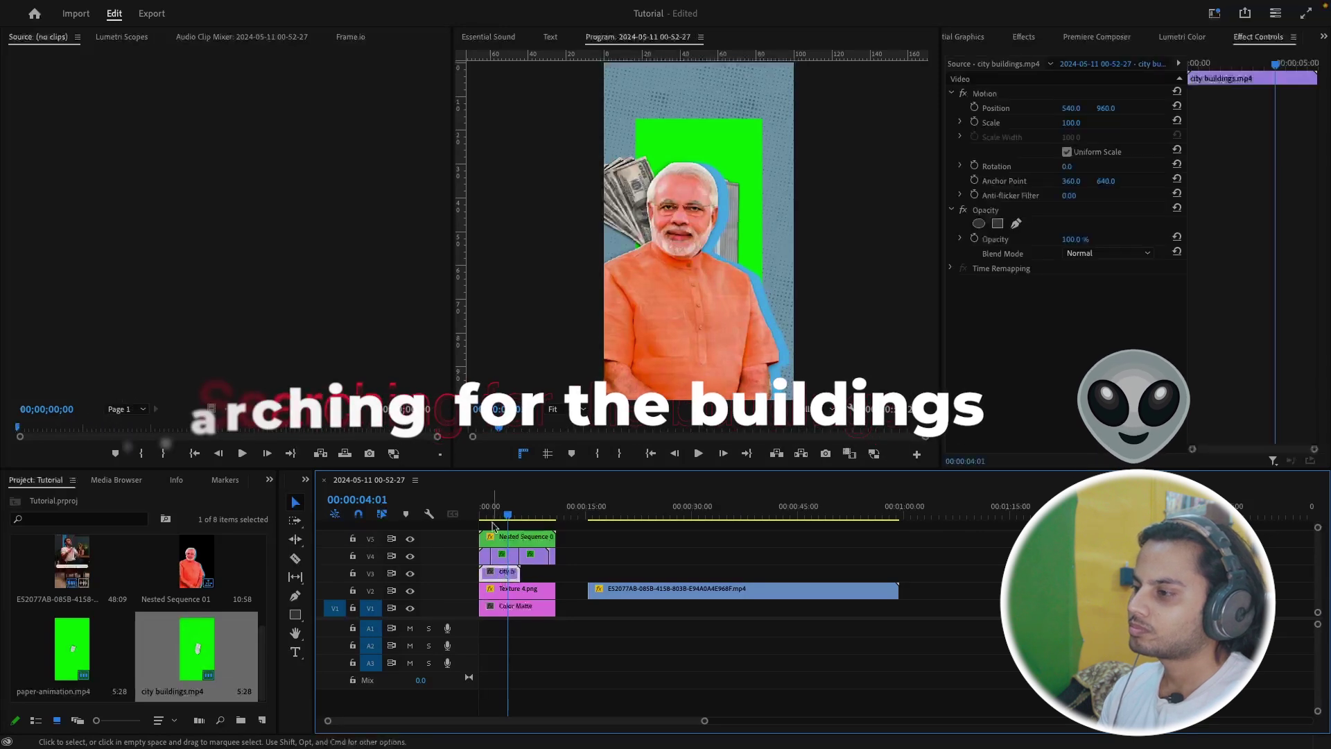
pyautogui.moveTo(493, 517); pyautogui.dragTo(462, 512)
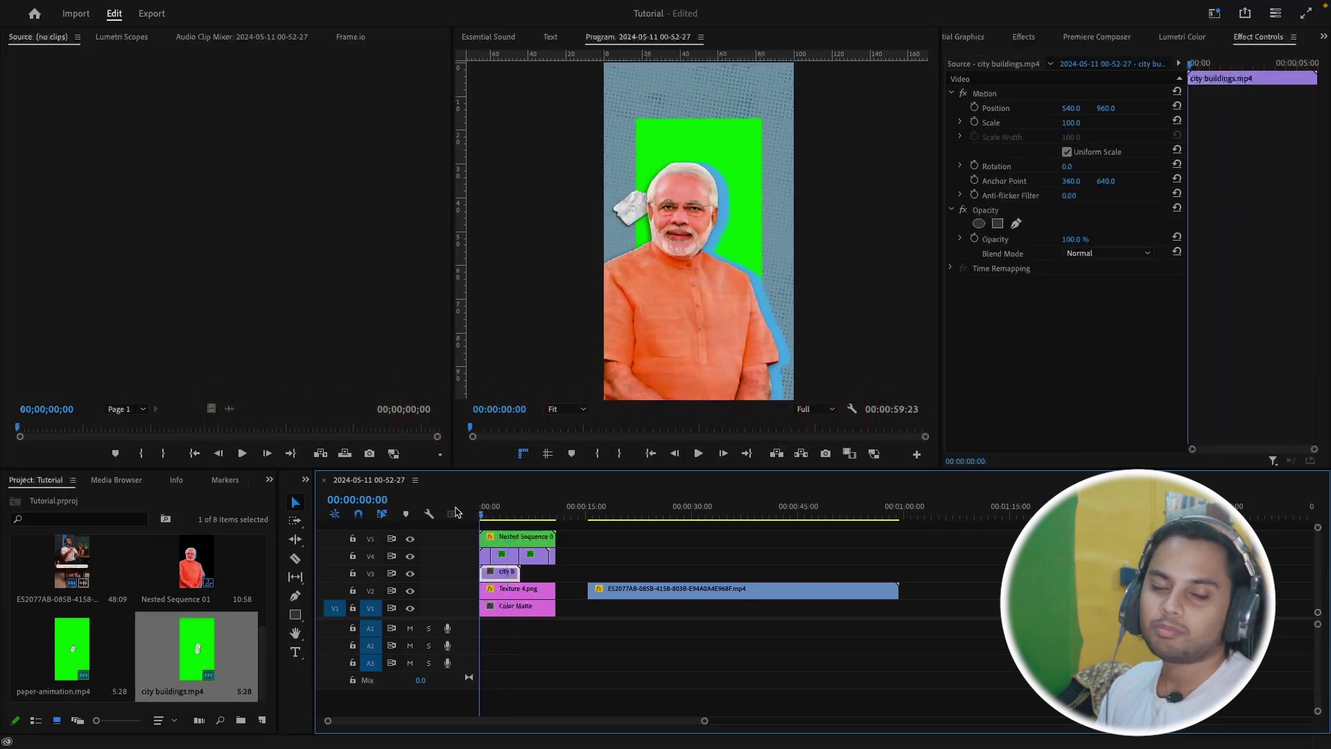
# Copy the Ultra Key effect from a paper-animation piece onto the city buildings clip and show the frame at 00:00:02:56
pyautogui.click(509, 559)
pyautogui.click(1000, 373)
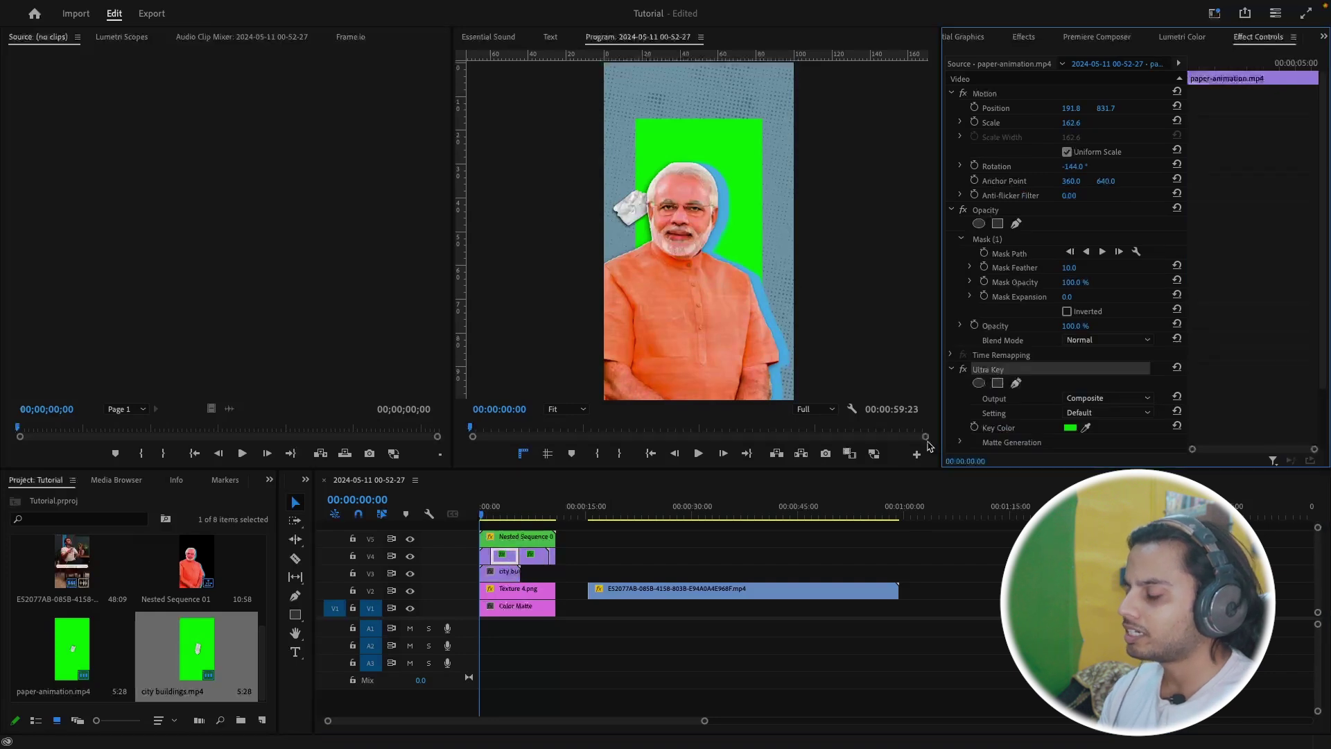
pyautogui.click(509, 571)
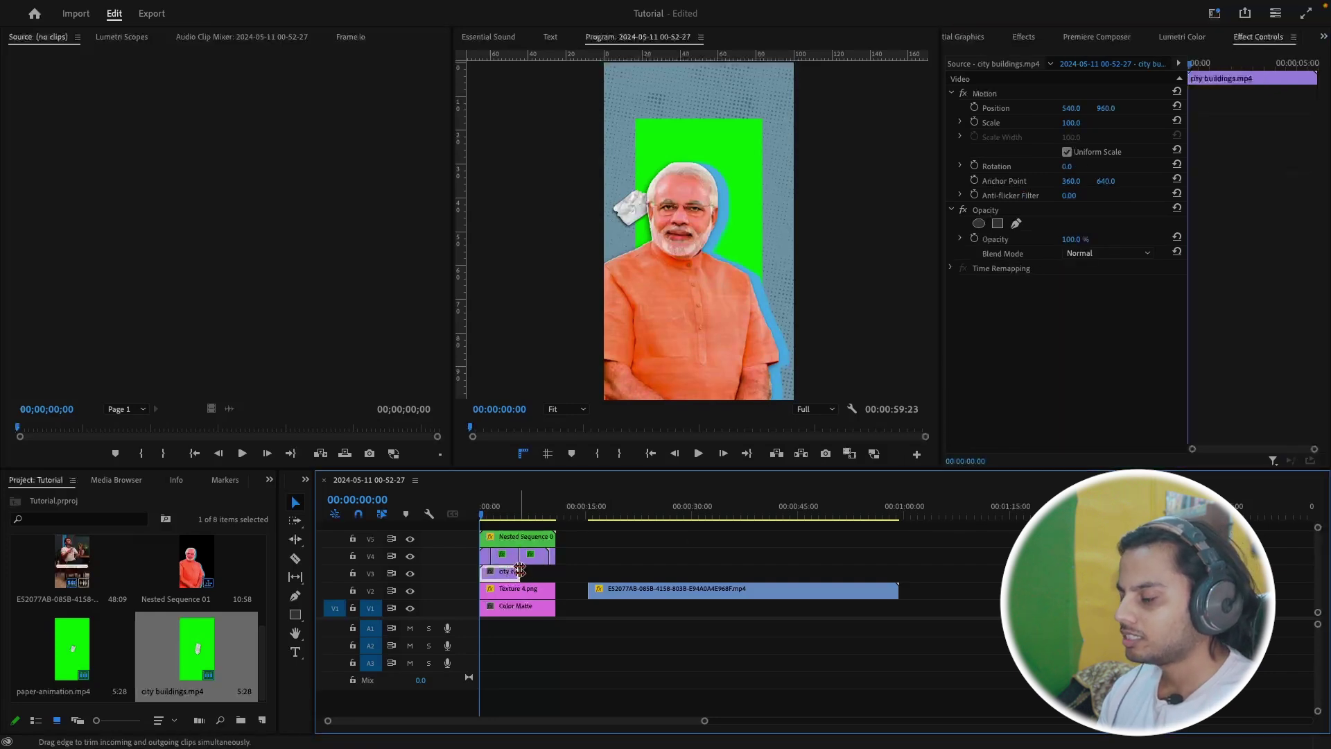
pyautogui.hotkey('ctrl', 'v')
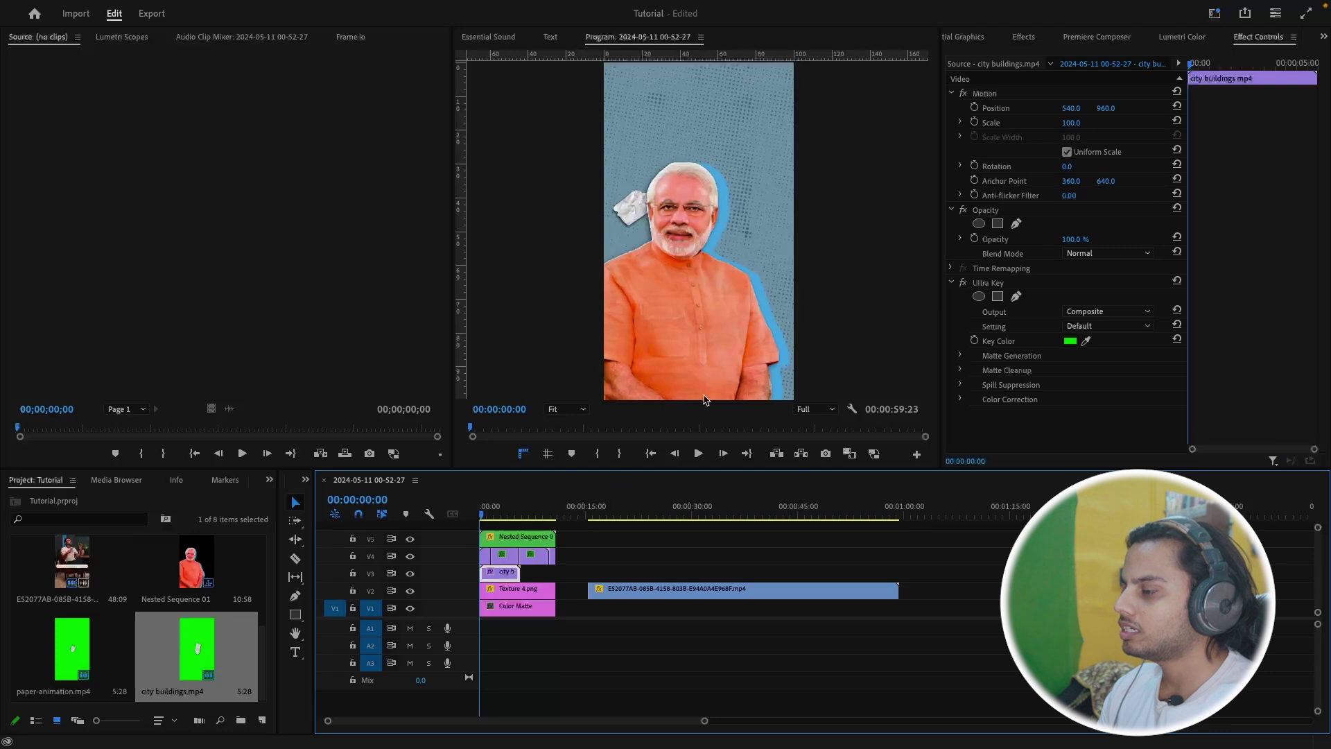
pyautogui.click(500, 514)
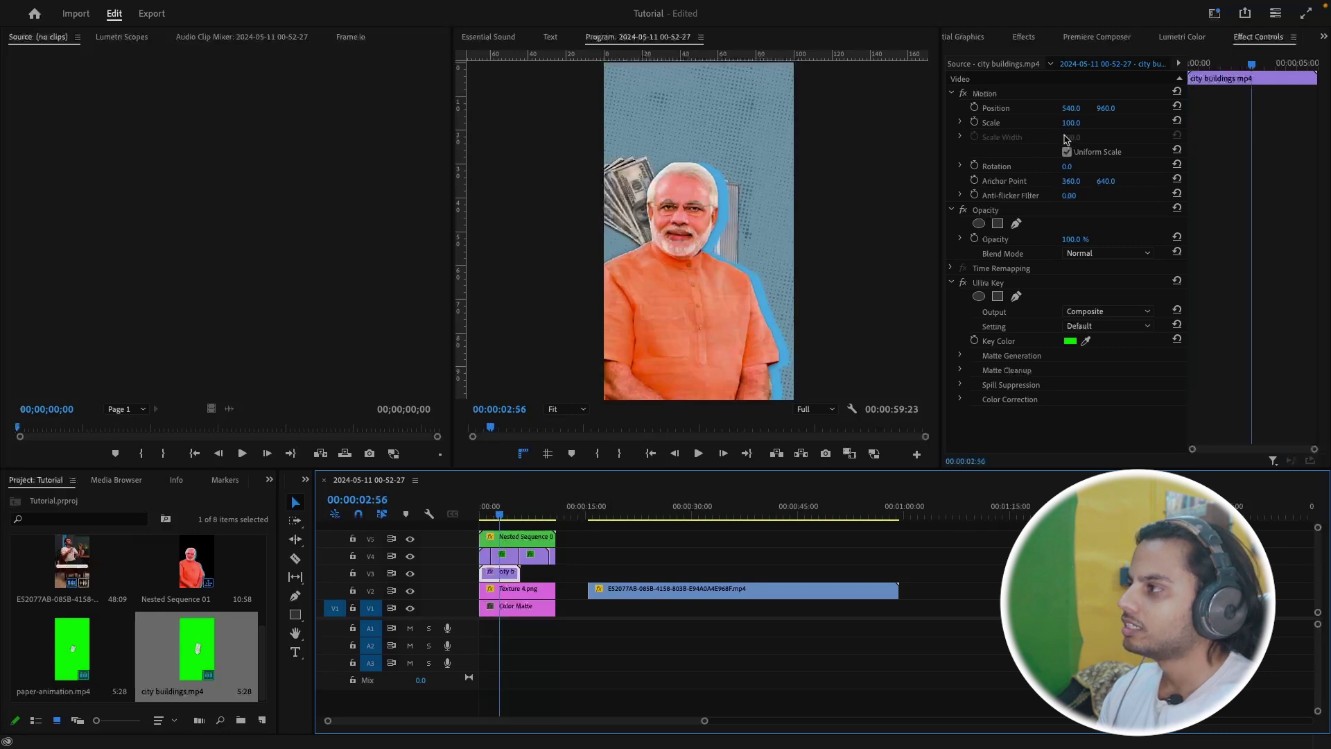
# Move the city buildings clip out beside the figure's shoulder, to position about 886.9, 1125.6
pyautogui.click(1013, 125)
pyautogui.moveTo(711, 290); pyautogui.dragTo(748, 335)
pyautogui.moveTo(753, 351)
pyautogui.mouseDown()
pyautogui.moveTo(768, 298)
pyautogui.moveTo(772, 327)
pyautogui.moveTo(749, 331)
pyautogui.mouseUp()
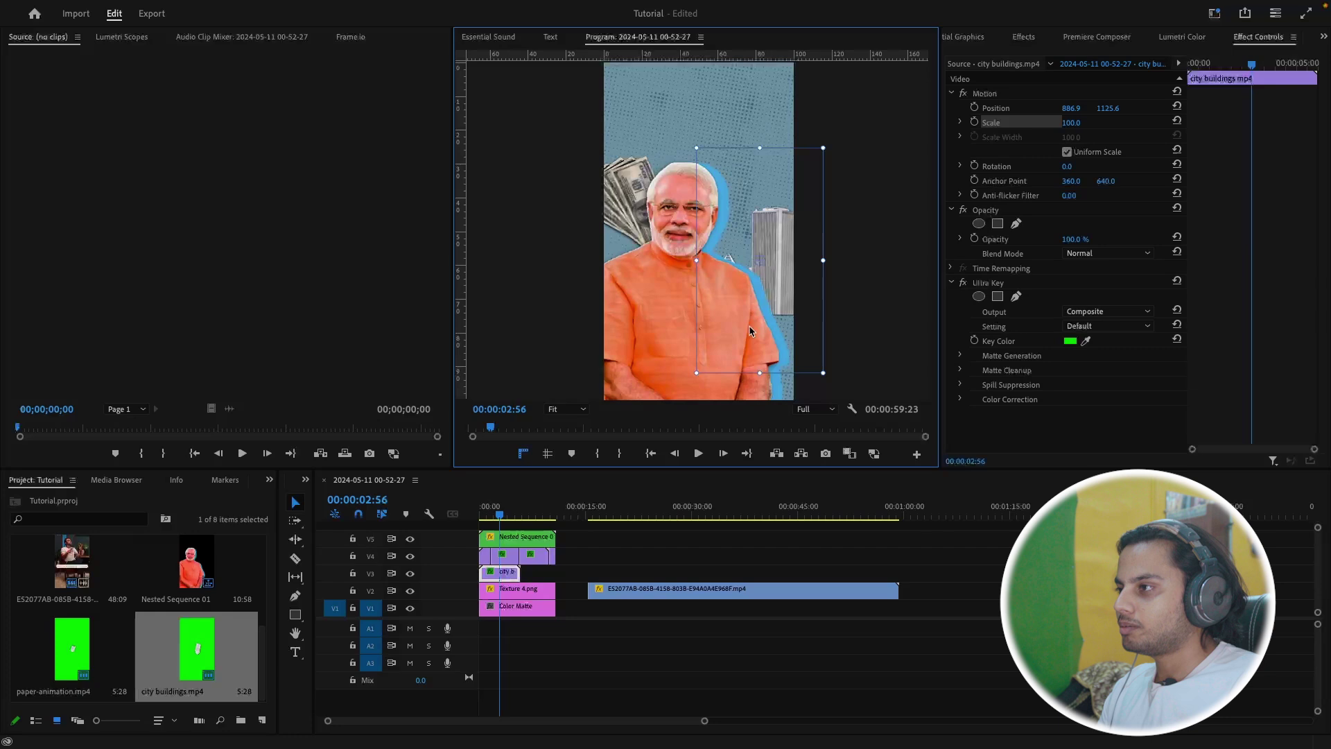
# Shrink Nested Sequence 01 to a scale of about 99.7 and move the figure to position about 540.5, 984.2
pyautogui.click(534, 542)
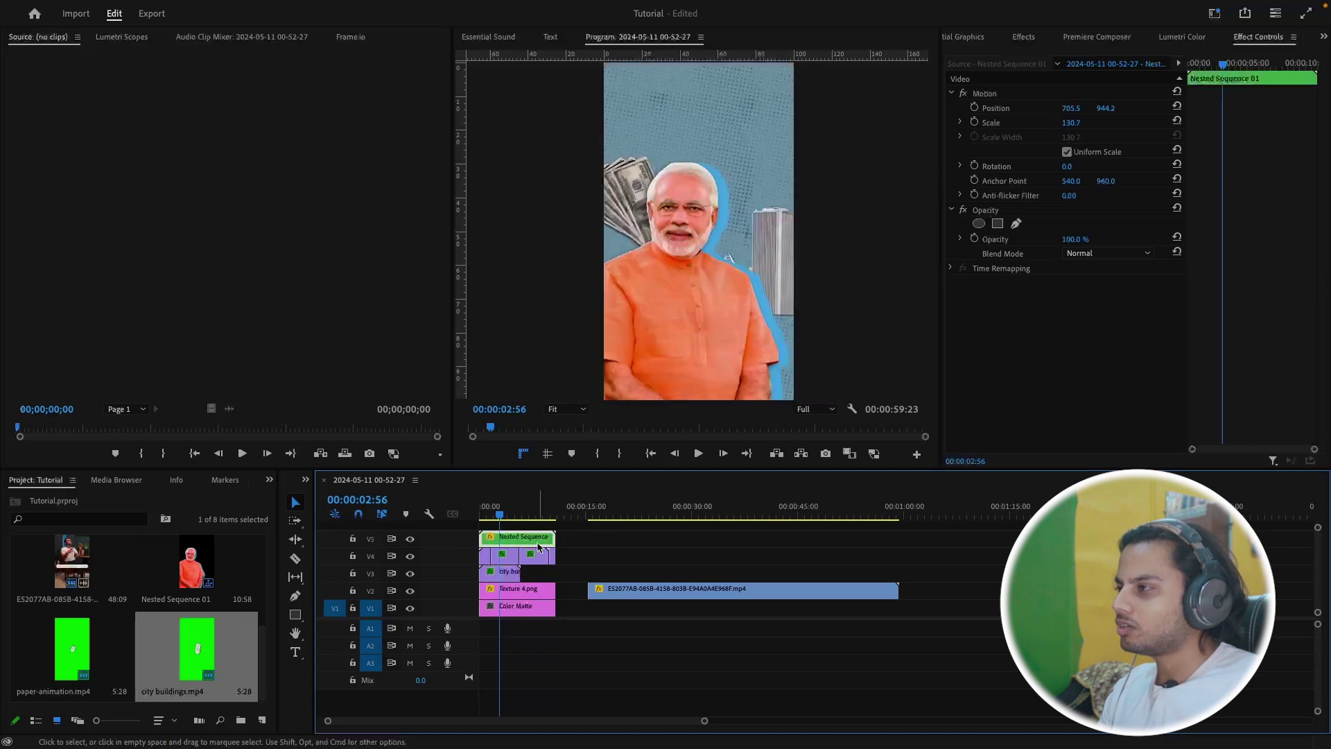
pyautogui.click(1000, 124)
pyautogui.moveTo(853, 229)
pyautogui.mouseDown()
pyautogui.moveTo(816, 235)
pyautogui.moveTo(852, 229)
pyautogui.mouseUp()
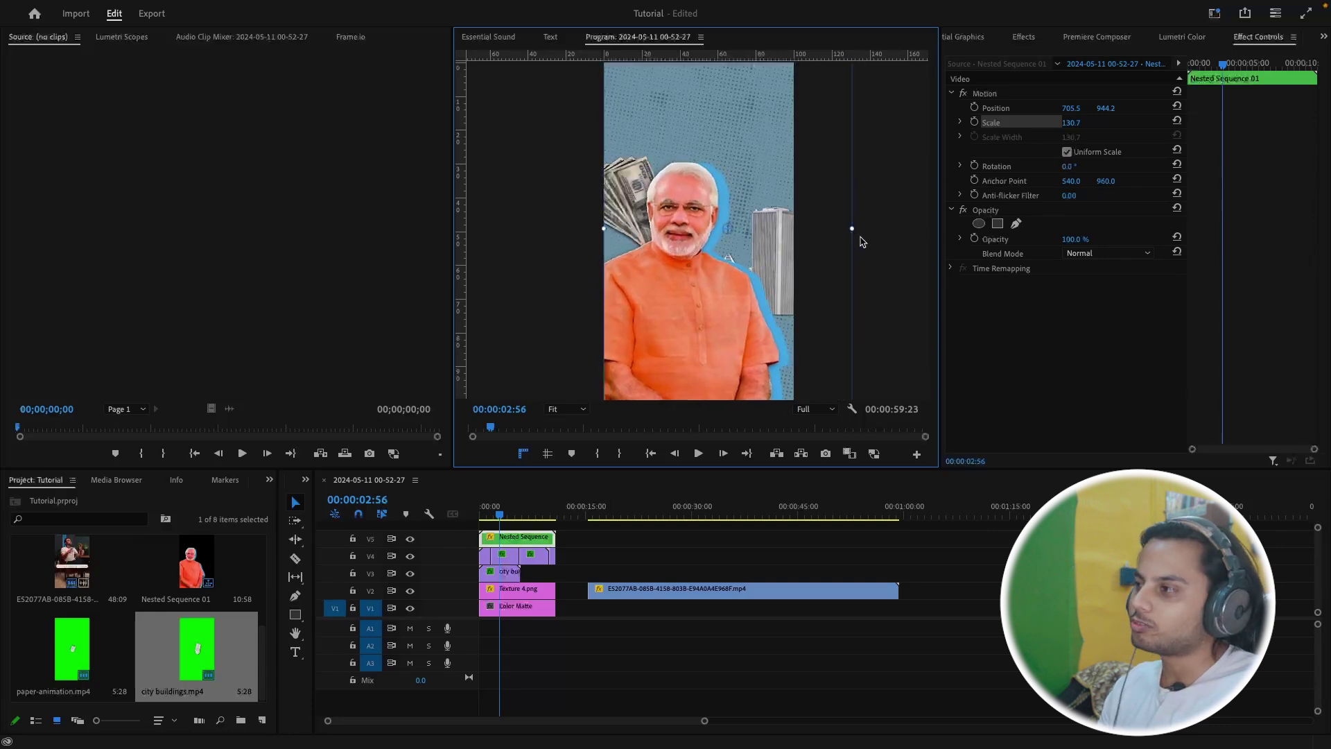
pyautogui.click(853, 229)
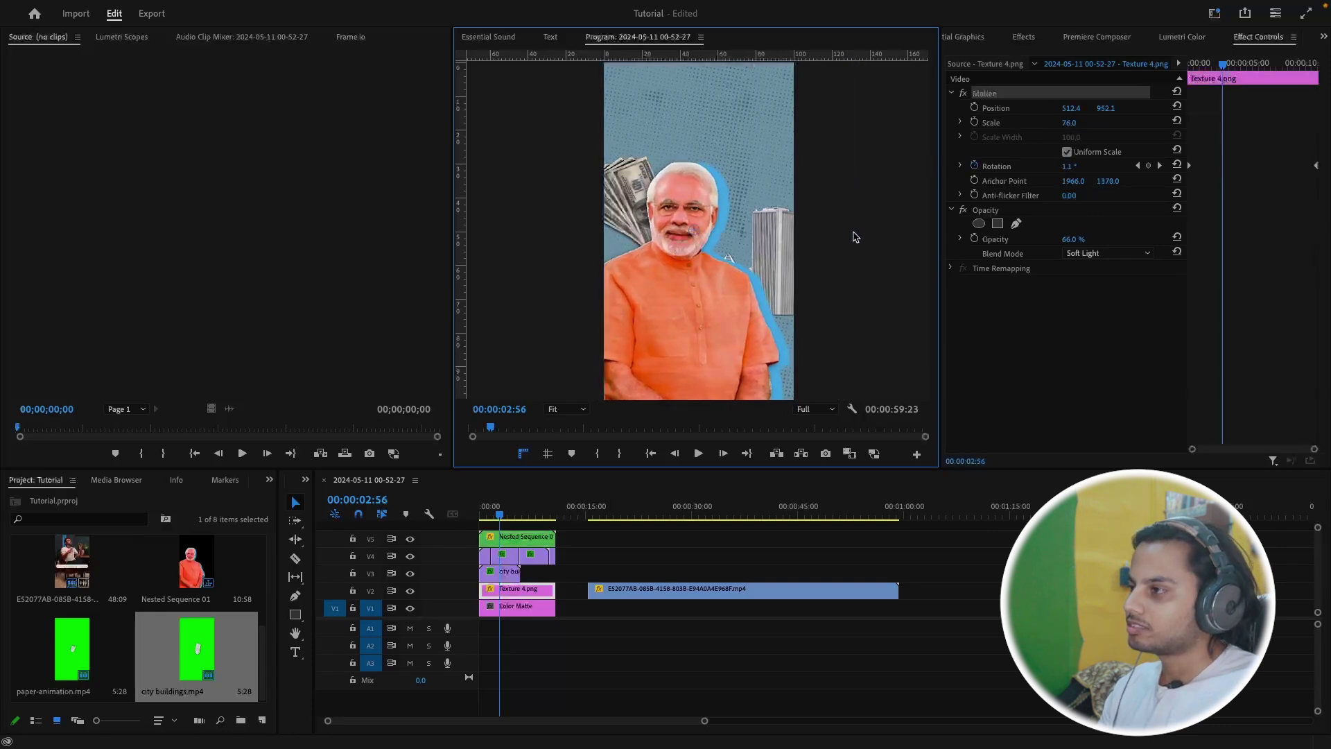
pyautogui.click(806, 312)
pyautogui.moveTo(1074, 122); pyautogui.dragTo(971, 110)
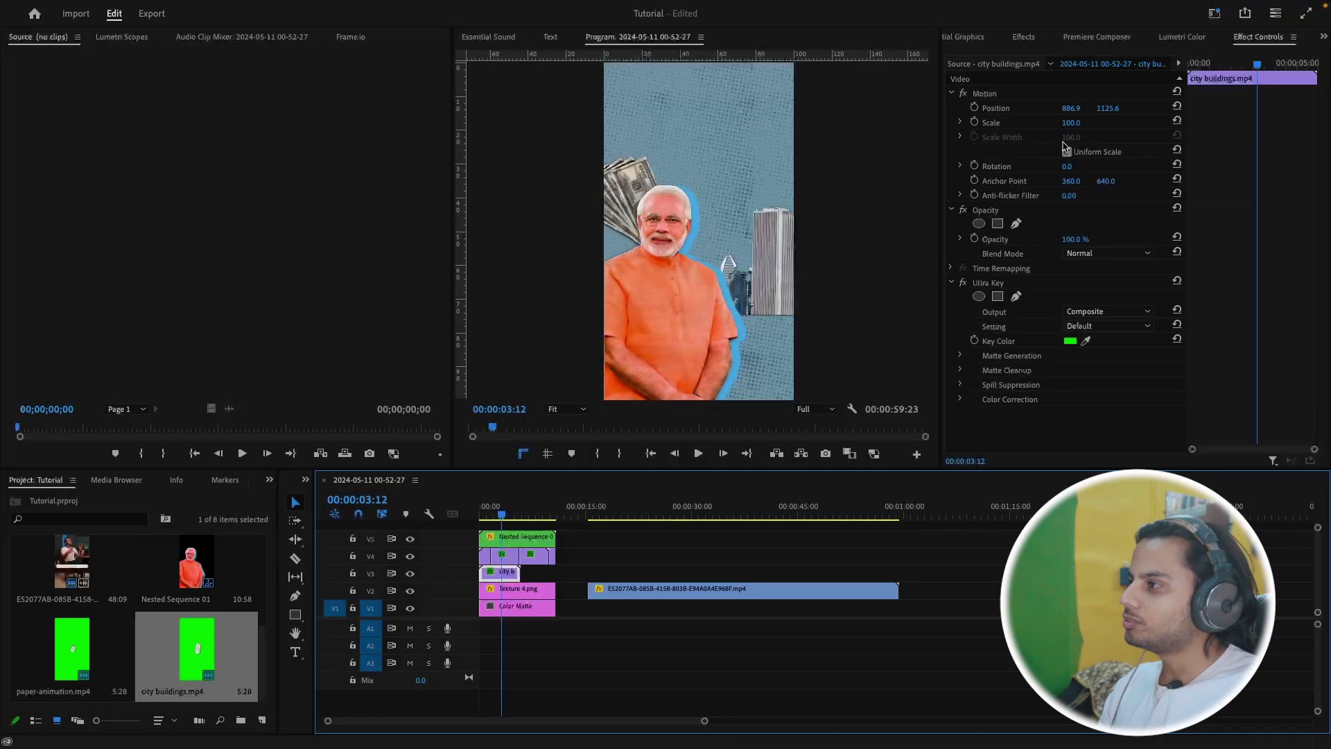
# Move the city buildings down beside the figure's arm, to about 855.3, 1582.9, and enlarge the clip to a scale of about 112.9
pyautogui.click(1007, 122)
pyautogui.moveTo(776, 271); pyautogui.dragTo(767, 377)
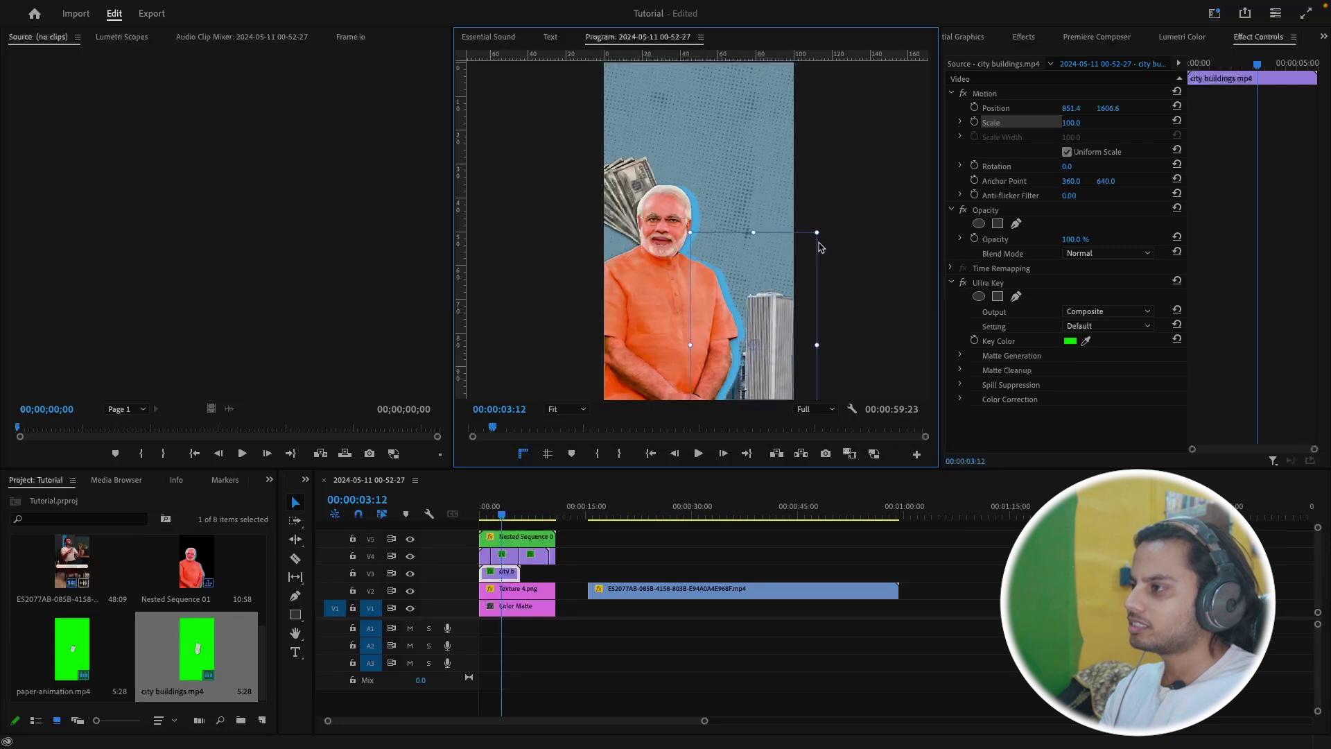
pyautogui.moveTo(818, 230); pyautogui.dragTo(825, 214)
pyautogui.moveTo(775, 301); pyautogui.dragTo(773, 303)
# Set the city buildings clip's rotation to 4.0°
pyautogui.click(1077, 167)
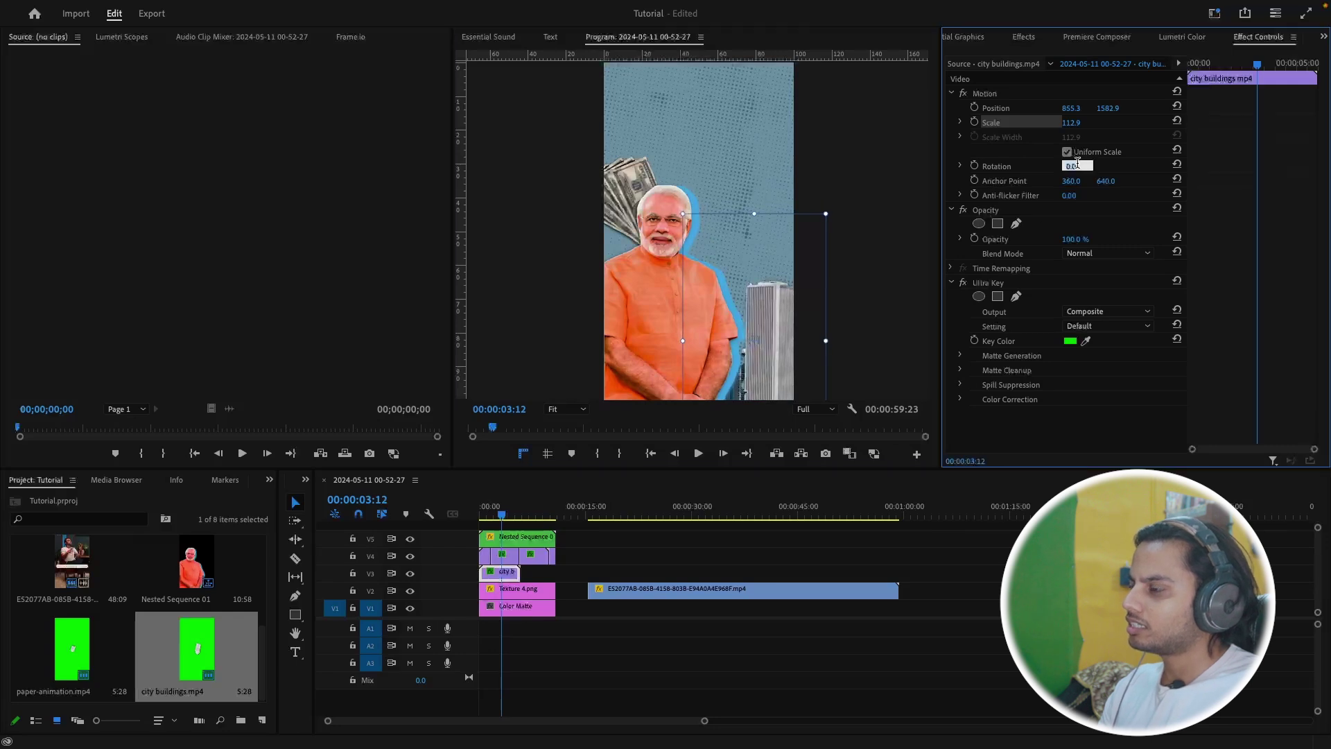
pyautogui.press('Up')
pyautogui.press('Up')
pyautogui.press('Up')
pyautogui.press('Up')
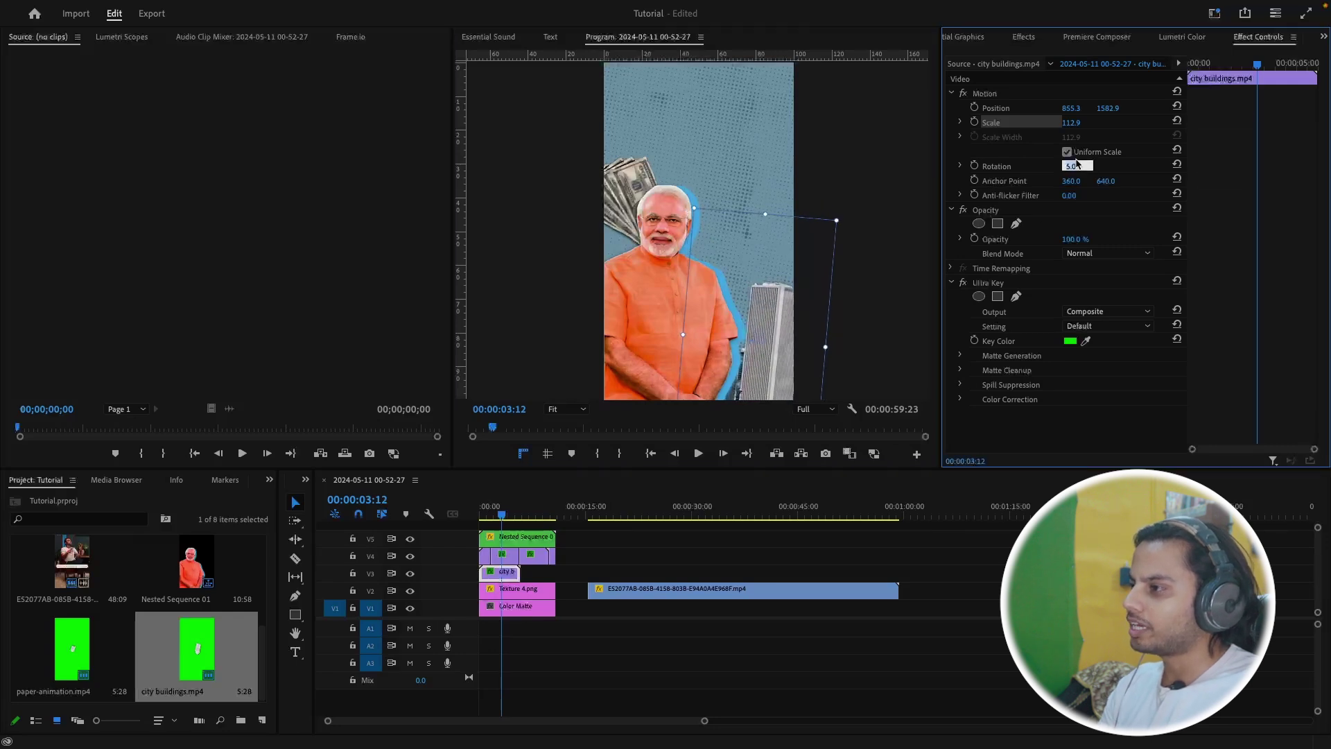
pyautogui.press('Down')
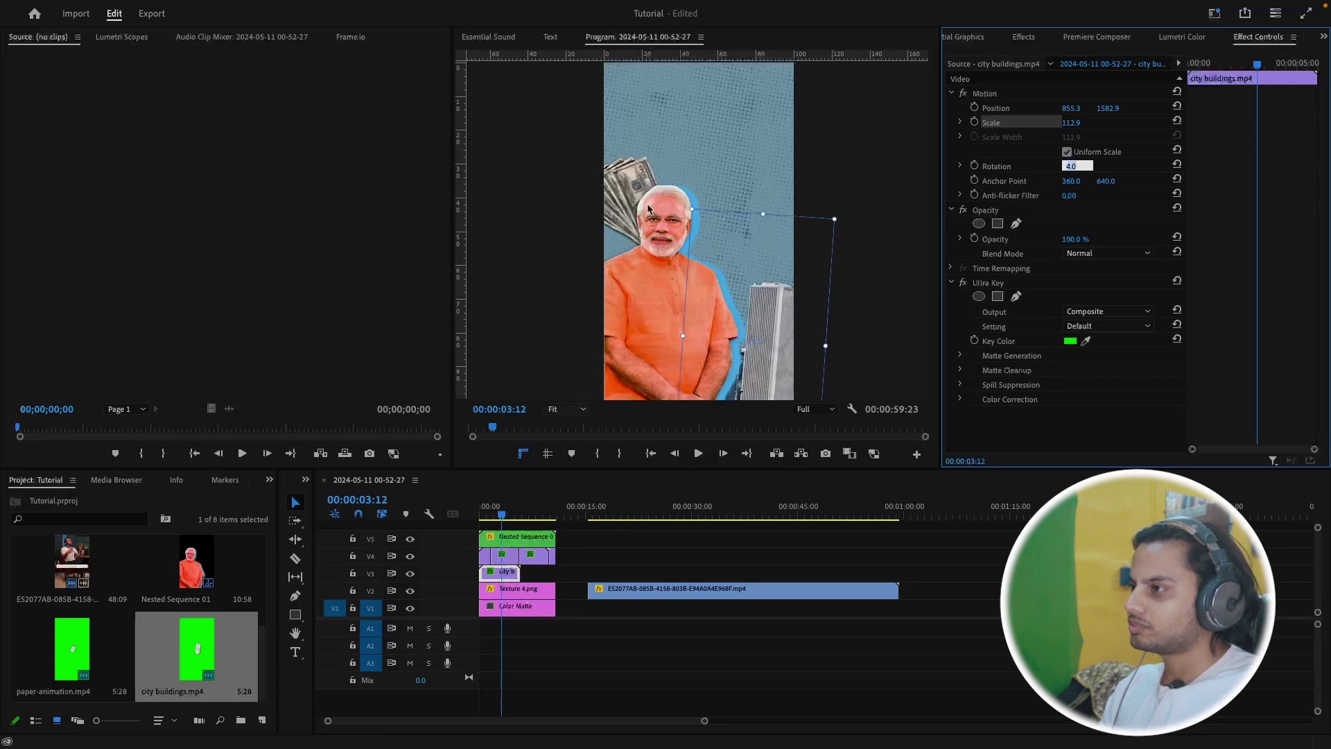
# Split the city buildings clip on V3 in line with the first cut in the paper-animation pieces on V4
pyautogui.moveTo(509, 509); pyautogui.dragTo(516, 538)
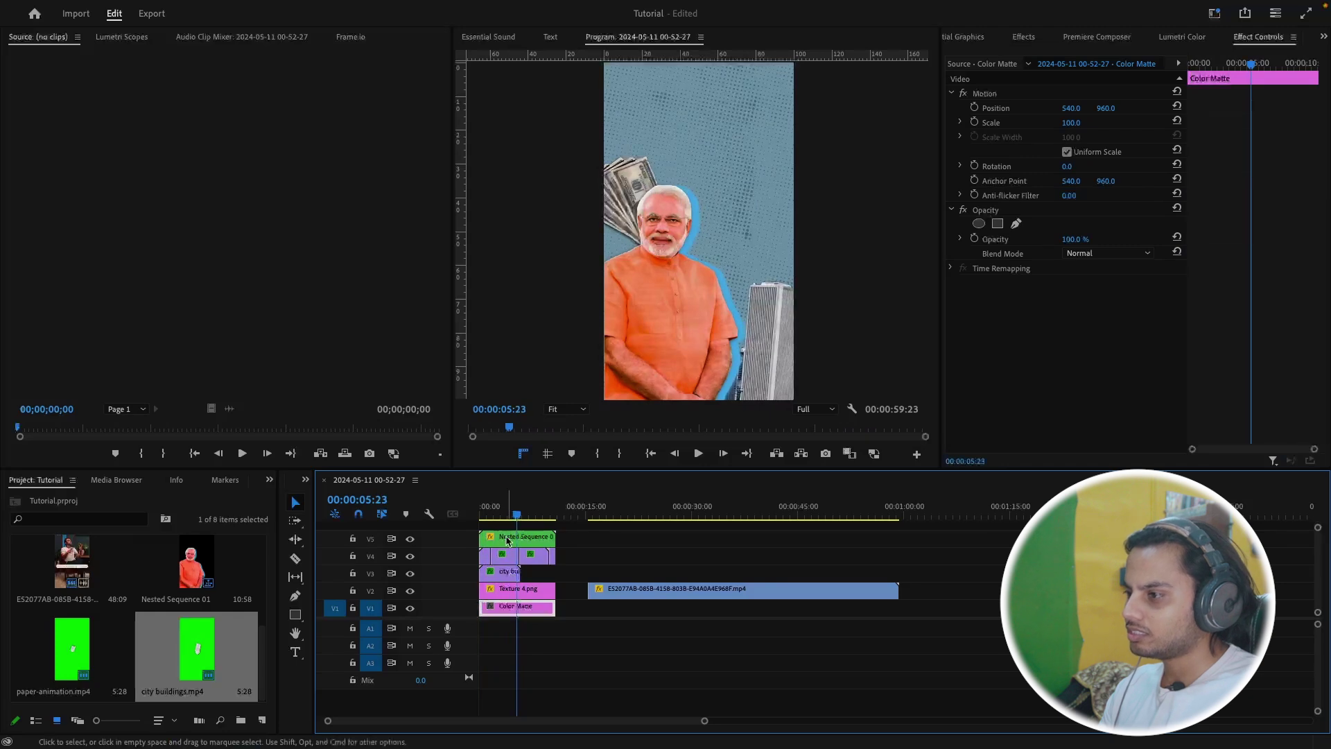
pyautogui.press('c')
pyautogui.click(497, 573)
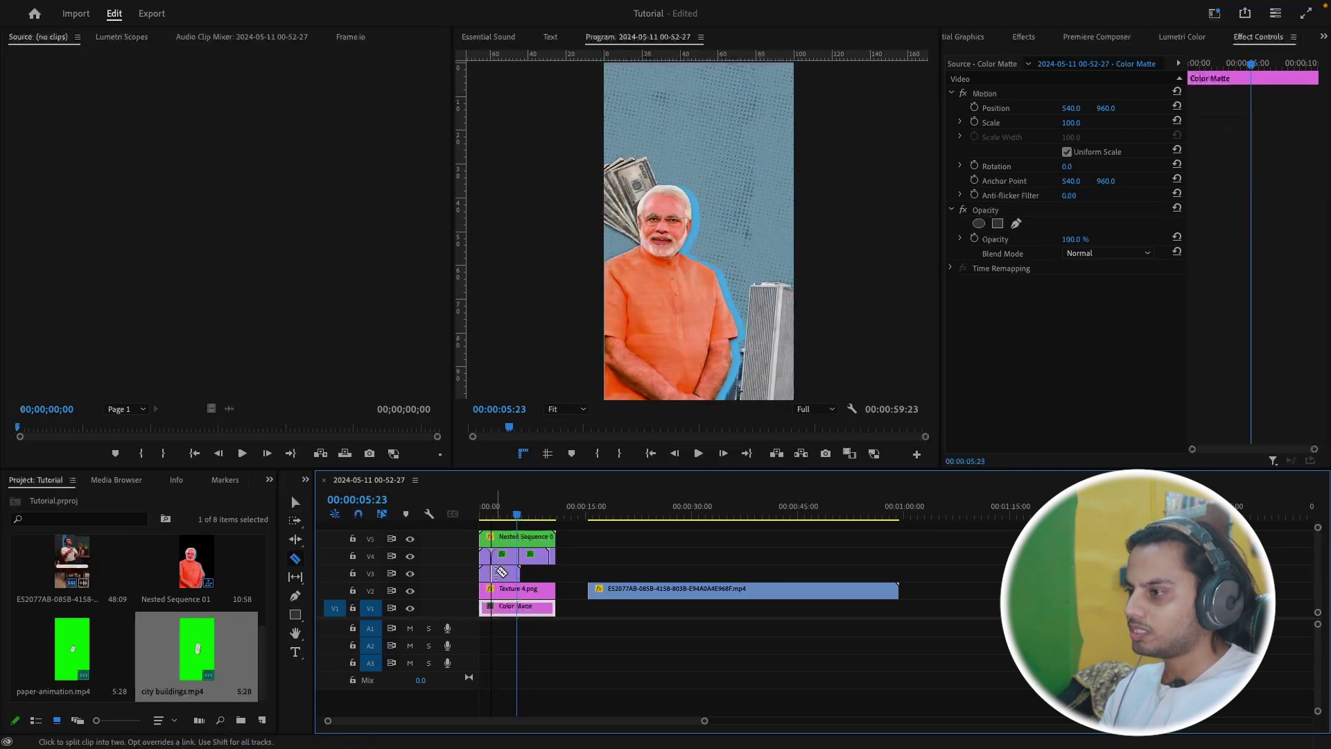
pyautogui.moveTo(493, 516); pyautogui.dragTo(491, 517)
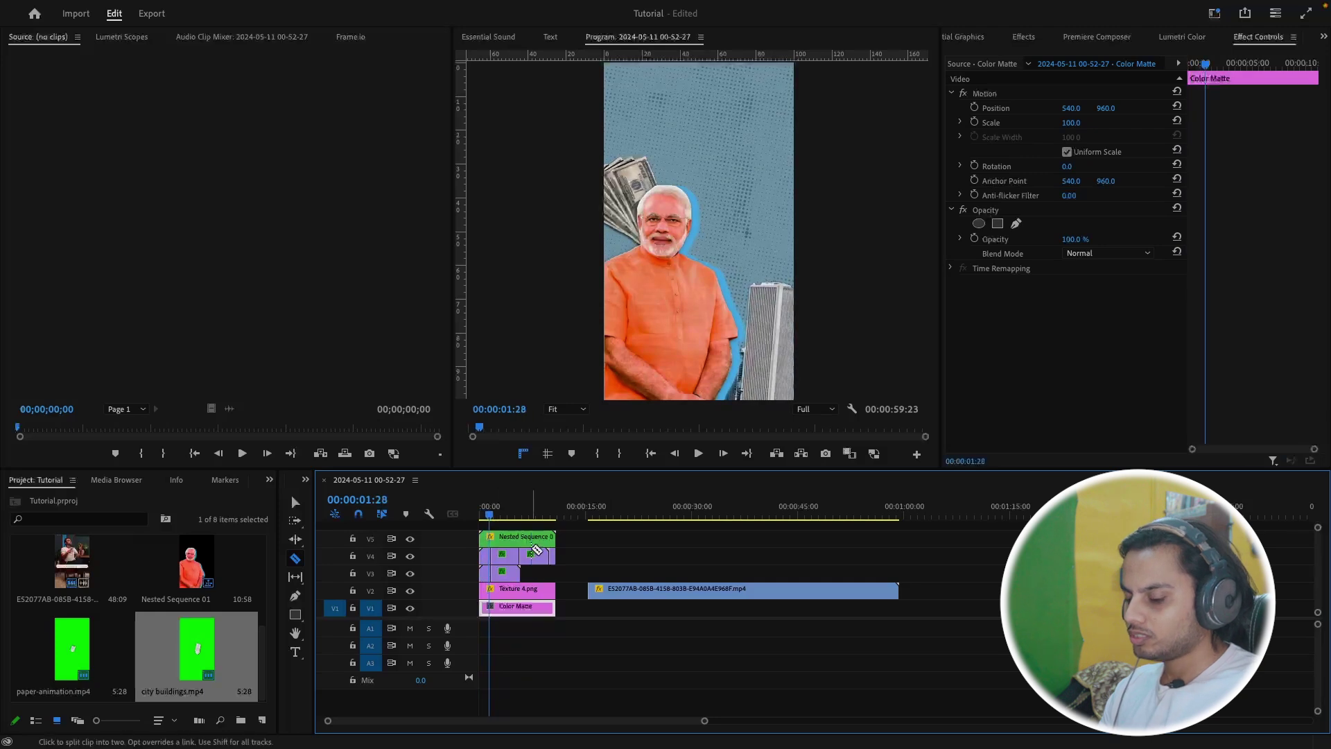
# Extend the city buildings on V3 with copies of the second piece and delete the excess past the end of Nested Sequence 01
pyautogui.press('v')
pyautogui.moveTo(509, 576); pyautogui.dragTo(570, 574)
pyautogui.press('c')
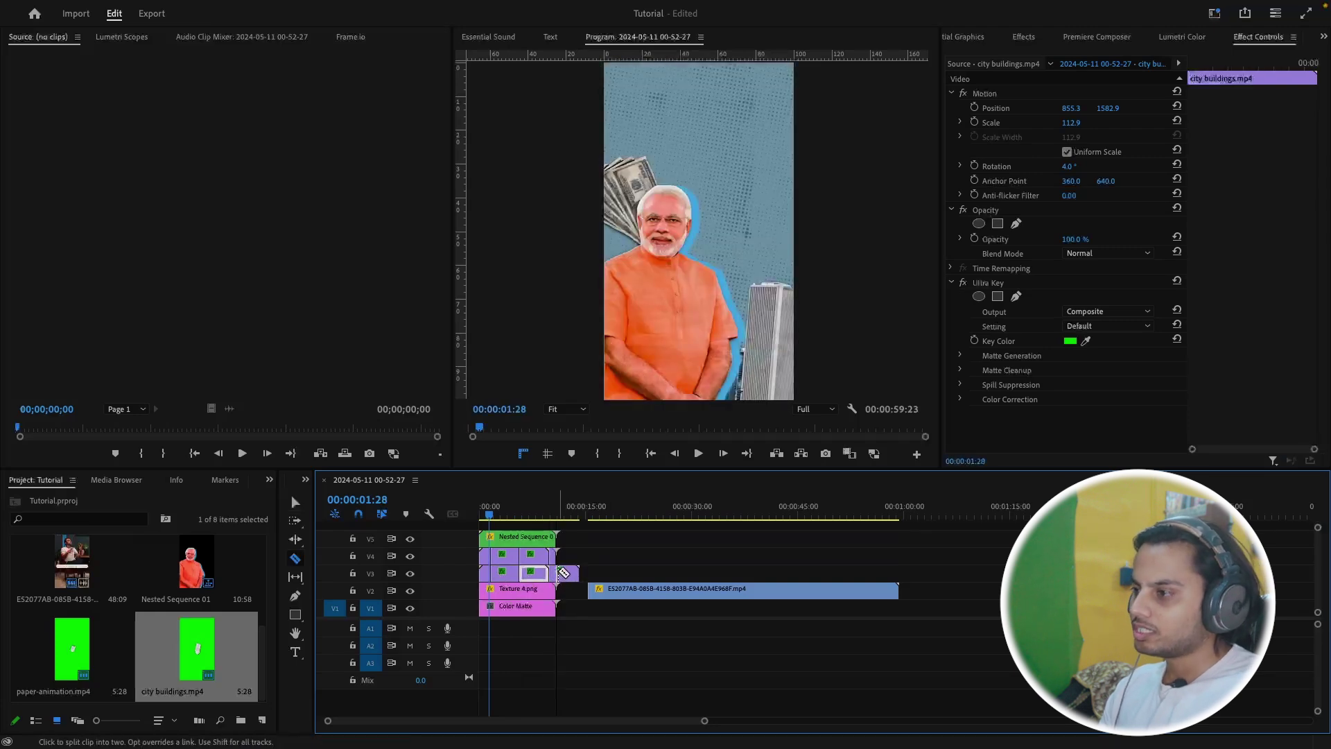
pyautogui.press('v')
pyautogui.click(569, 574)
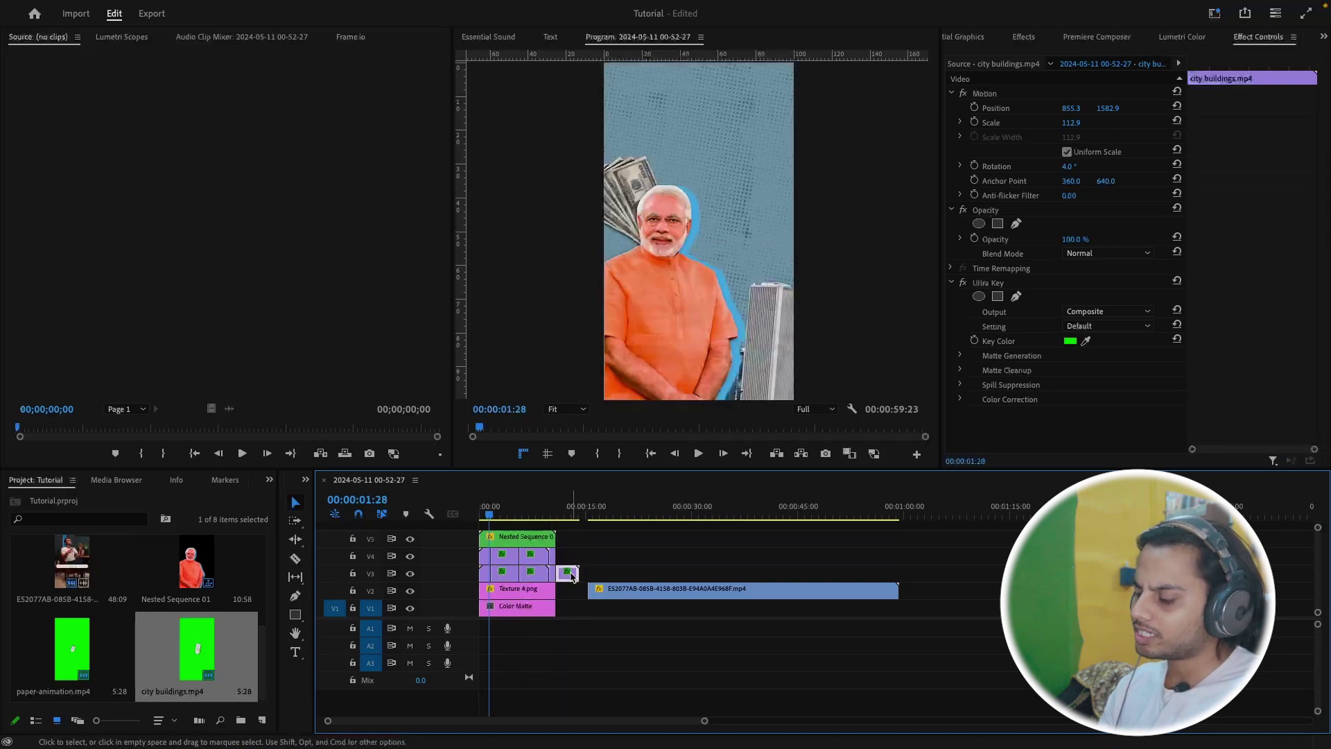
pyautogui.press('Delete')
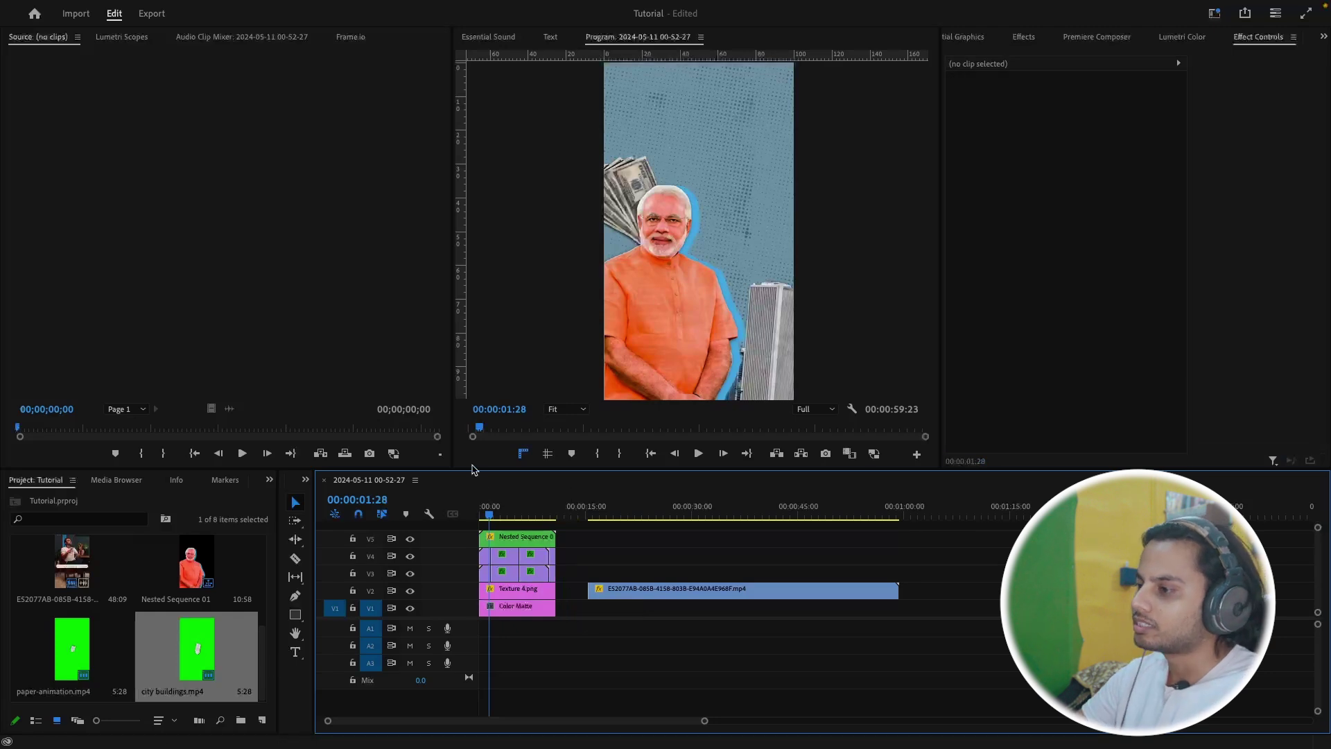
# Move Nested Sequence 01 up to V6 and place paper-animation (1).mp4 on V5 at the sequence start
pyautogui.moveTo(490, 514); pyautogui.dragTo(527, 530)
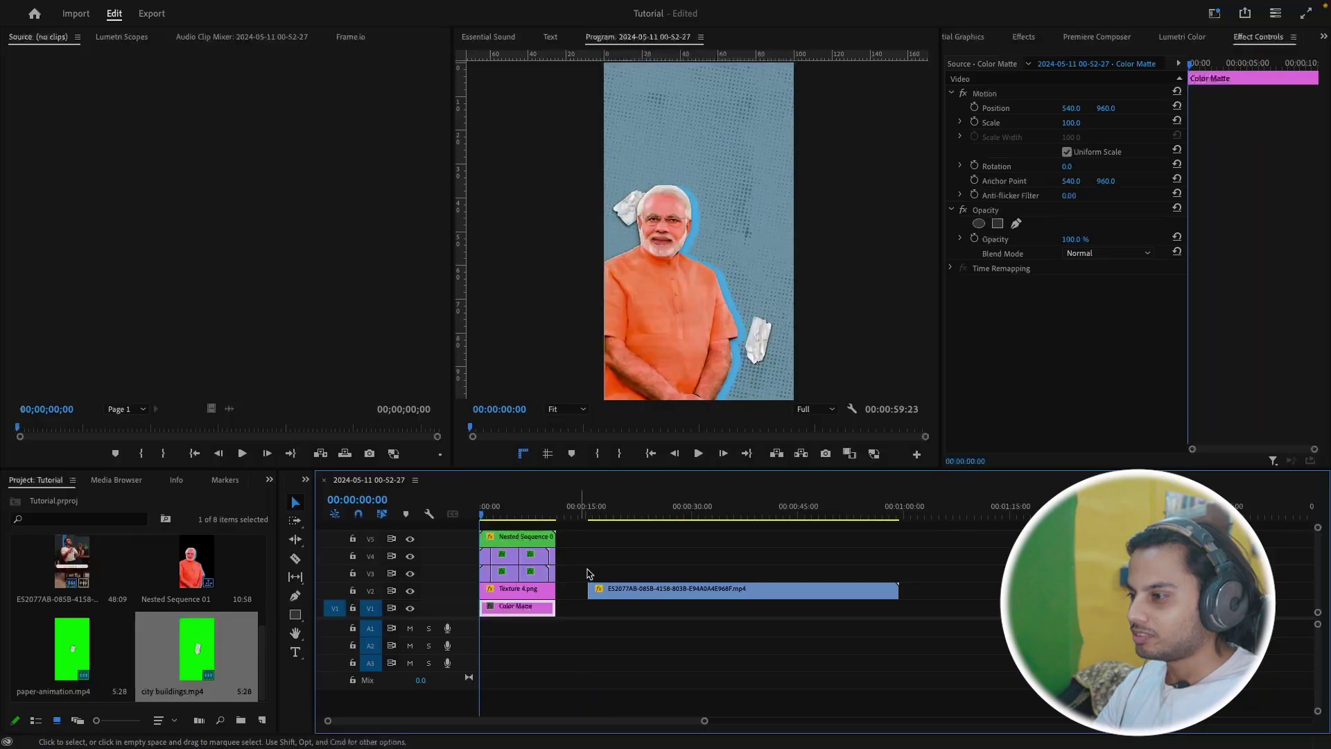
pyautogui.moveTo(539, 538); pyautogui.dragTo(539, 521)
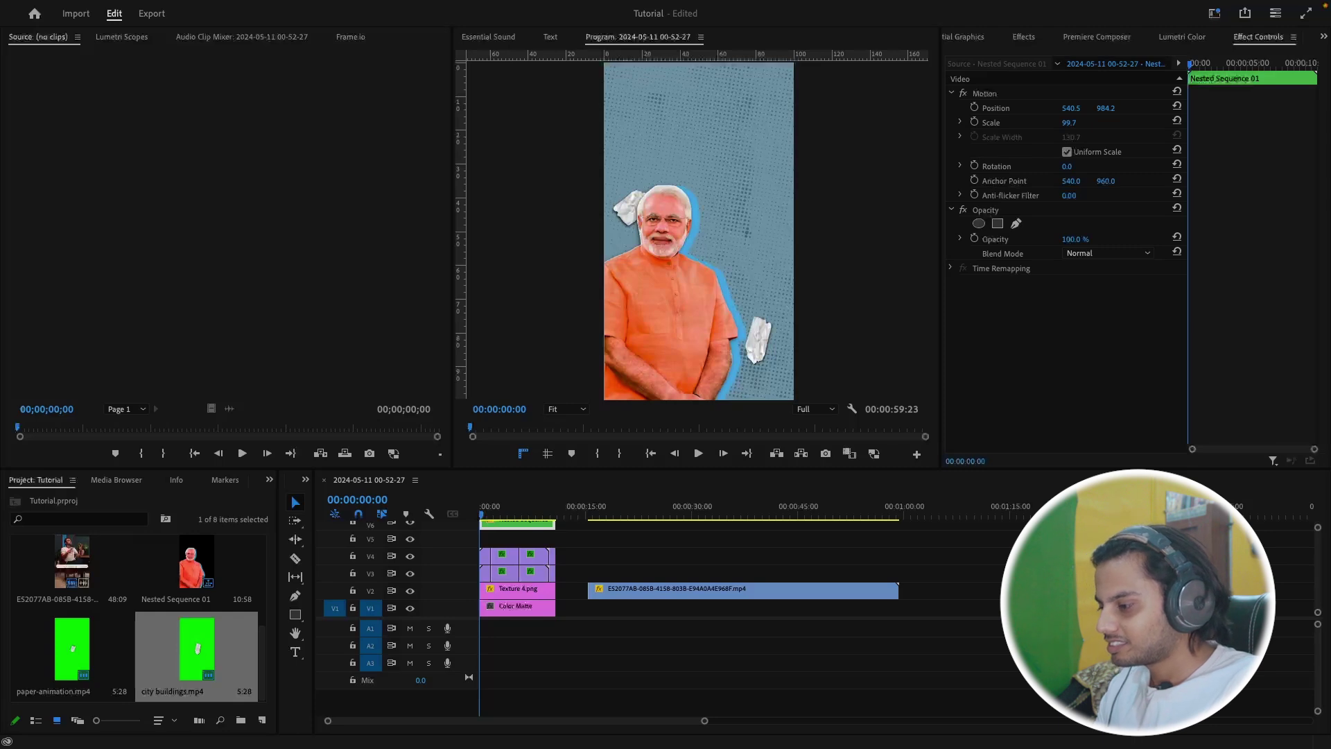
pyautogui.moveTo(763, 575); pyautogui.dragTo(541, 550)
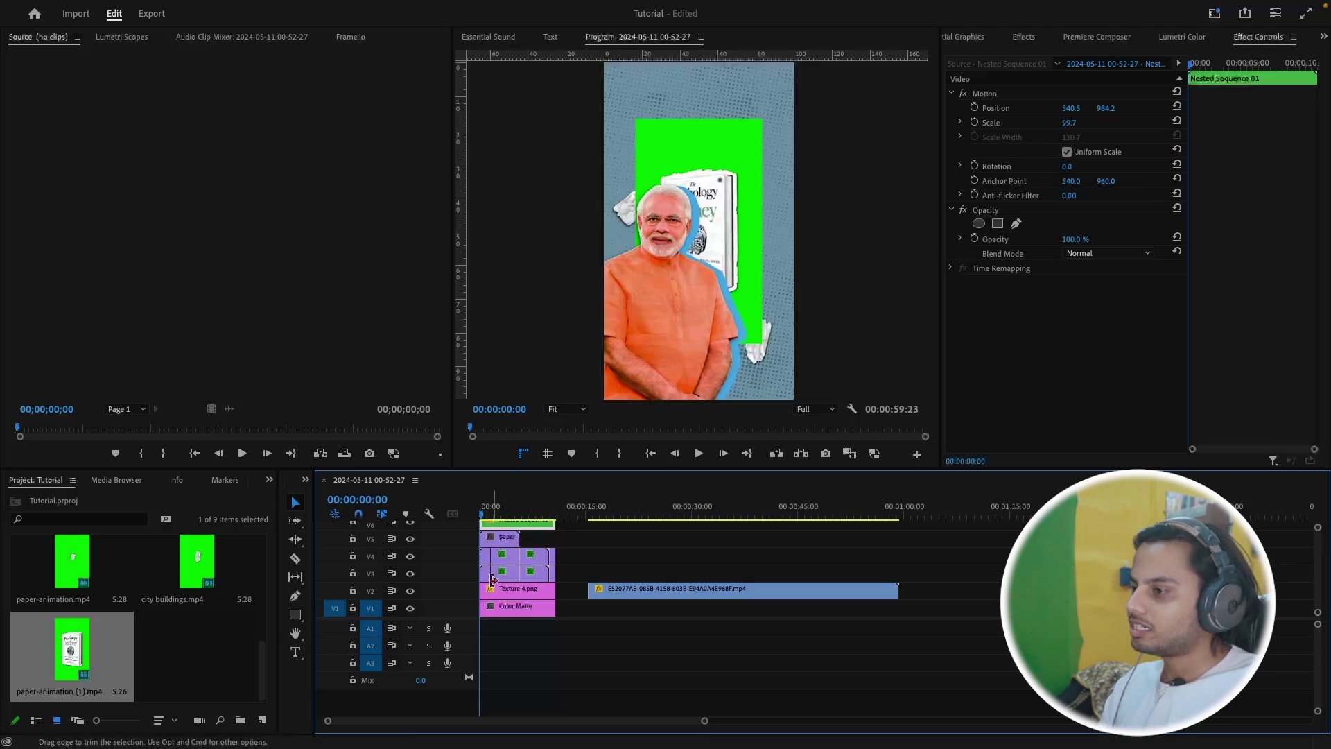
# Copy the Ultra Key effect from a paper-animation piece on V4 onto the paper-animation (1) clip
pyautogui.click(510, 562)
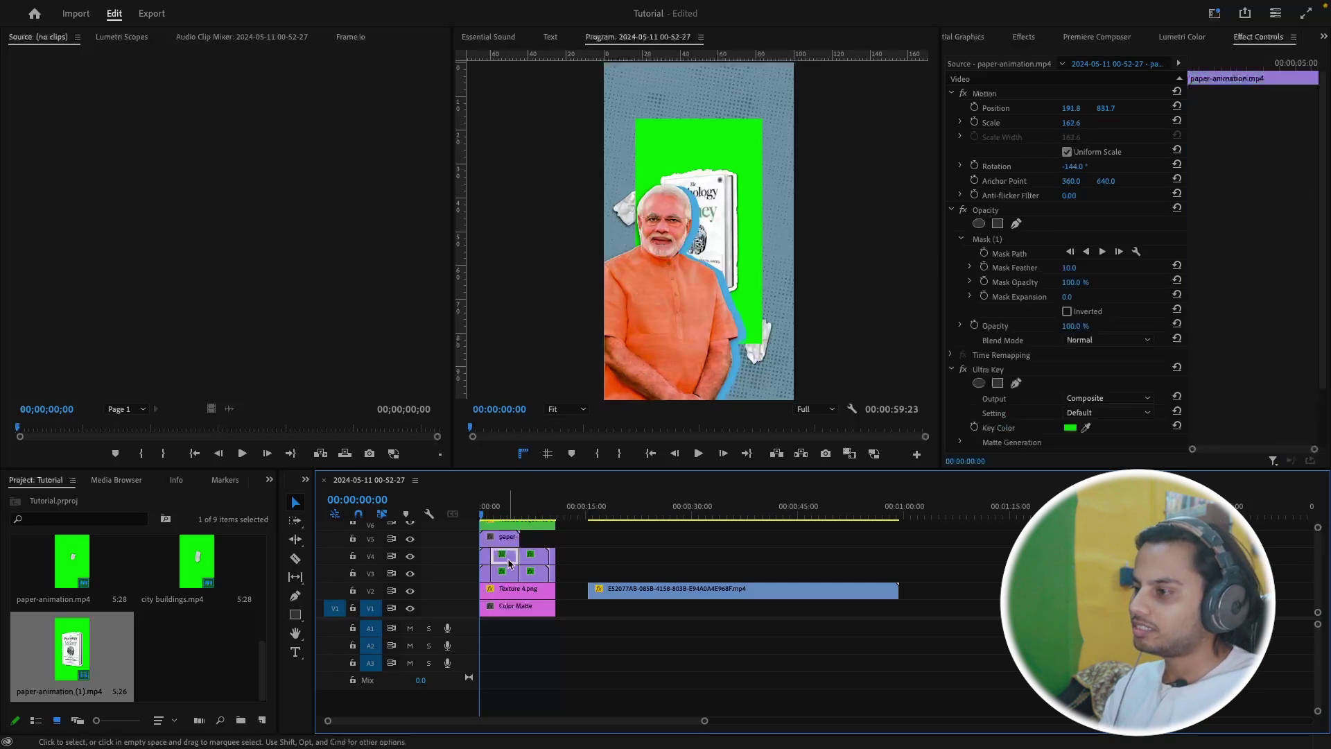
pyautogui.click(1005, 370)
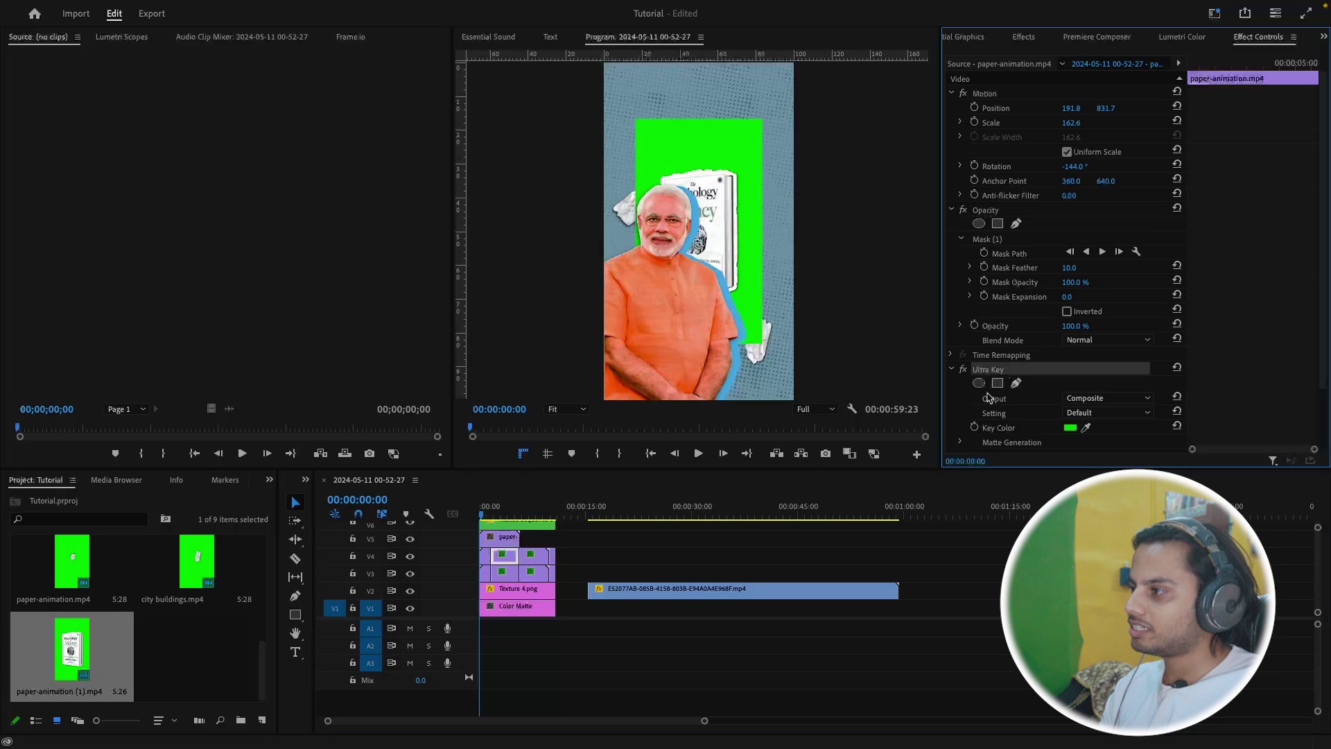
pyautogui.click(516, 524)
pyautogui.scroll(1, 571, 548)
pyautogui.hotkey('ctrl', 'z')
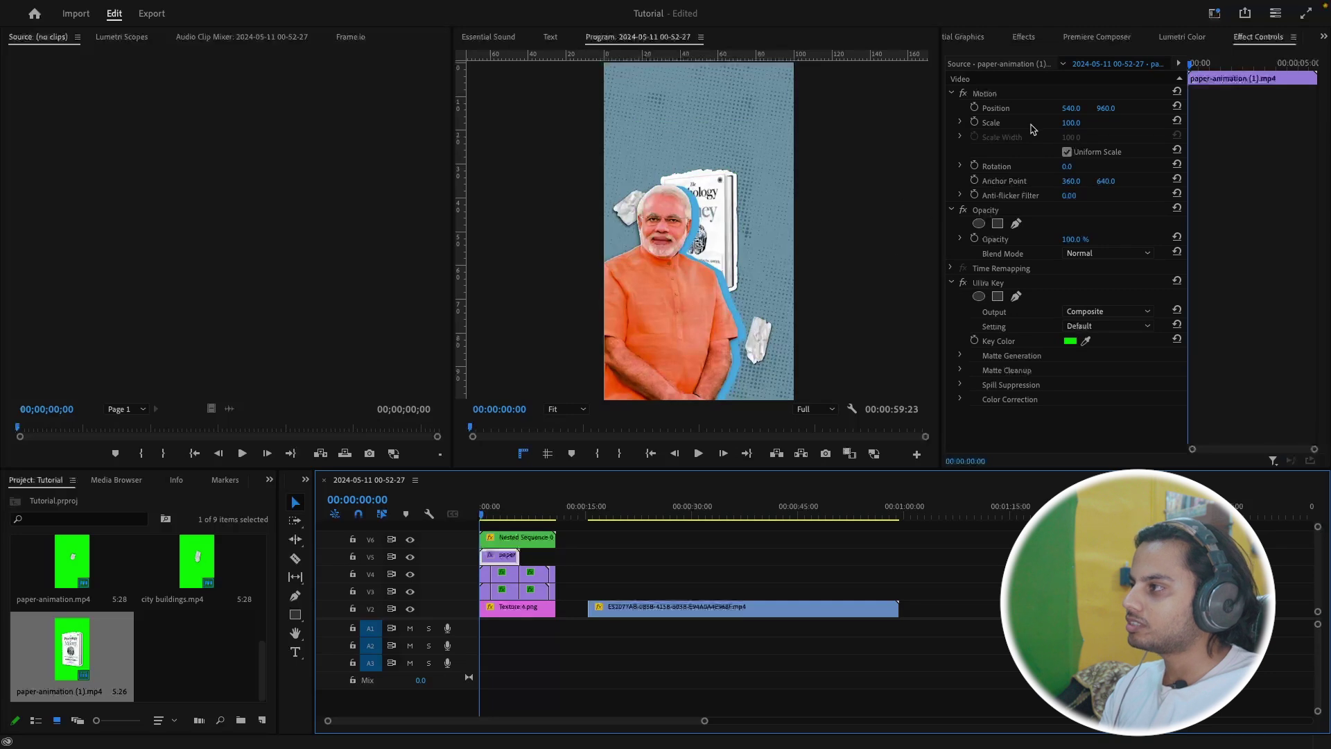
# Enlarge the book animation to a scale of about 128.5, place it above the figure's shoulder at about 745.0, 459.3, and preview it
pyautogui.click(997, 125)
pyautogui.moveTo(696, 246); pyautogui.dragTo(761, 167)
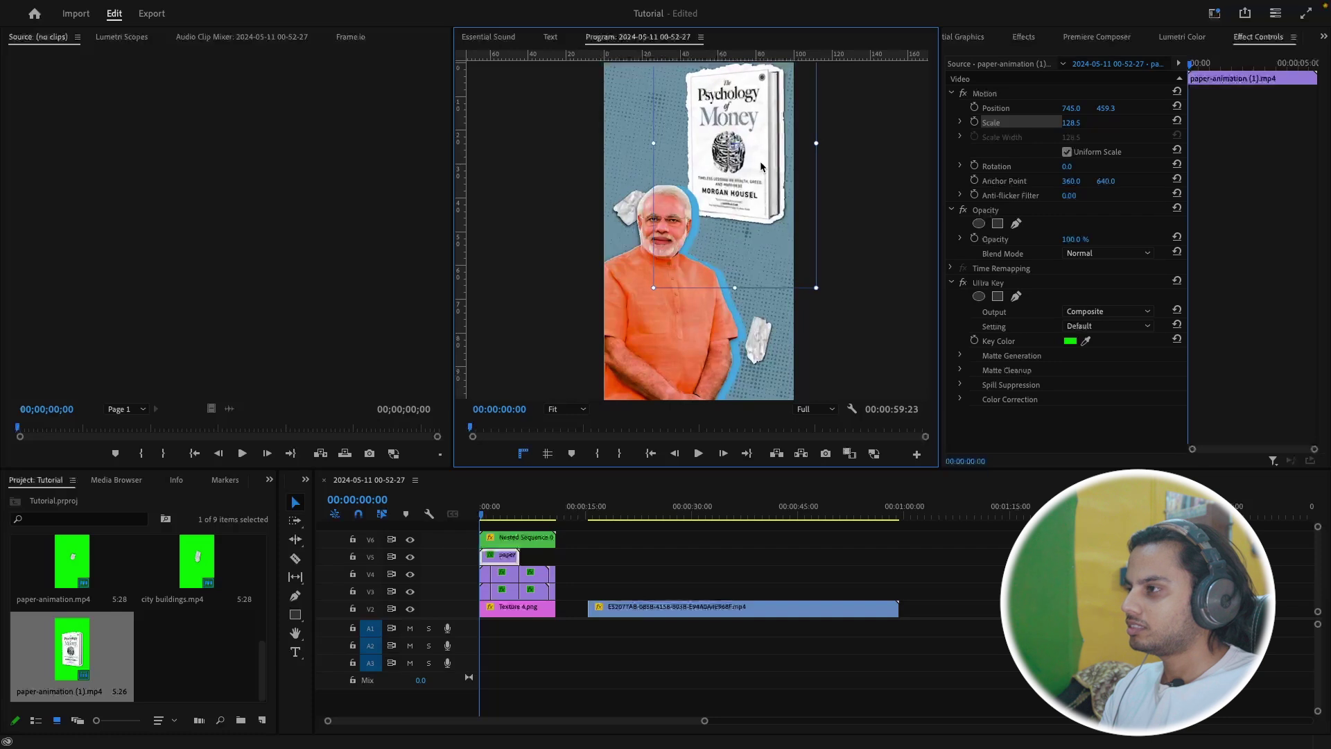
pyautogui.click(504, 515)
pyautogui.moveTo(506, 515)
pyautogui.mouseDown()
pyautogui.moveTo(483, 514)
pyautogui.moveTo(520, 513)
pyautogui.mouseUp()
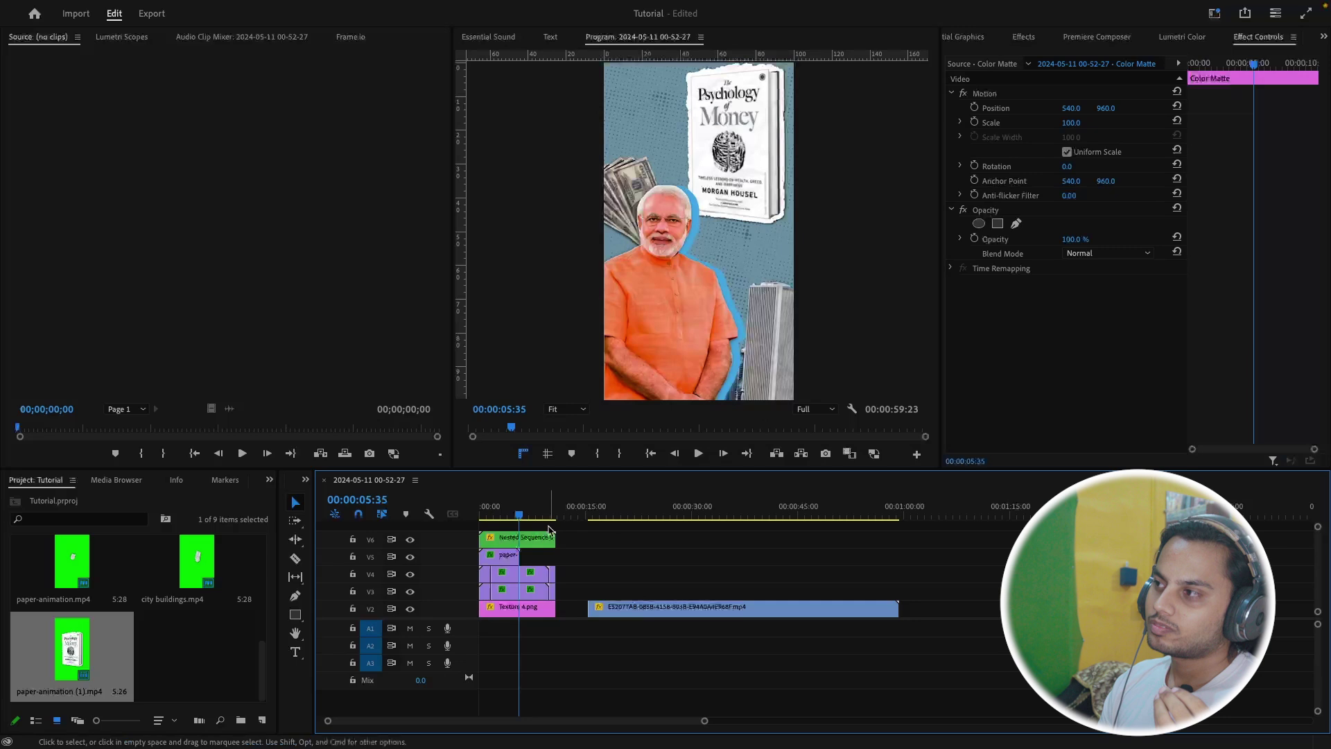
# Preview the book animation and split its clip on V5 in line with the first cut in the tracks below
pyautogui.click(490, 515)
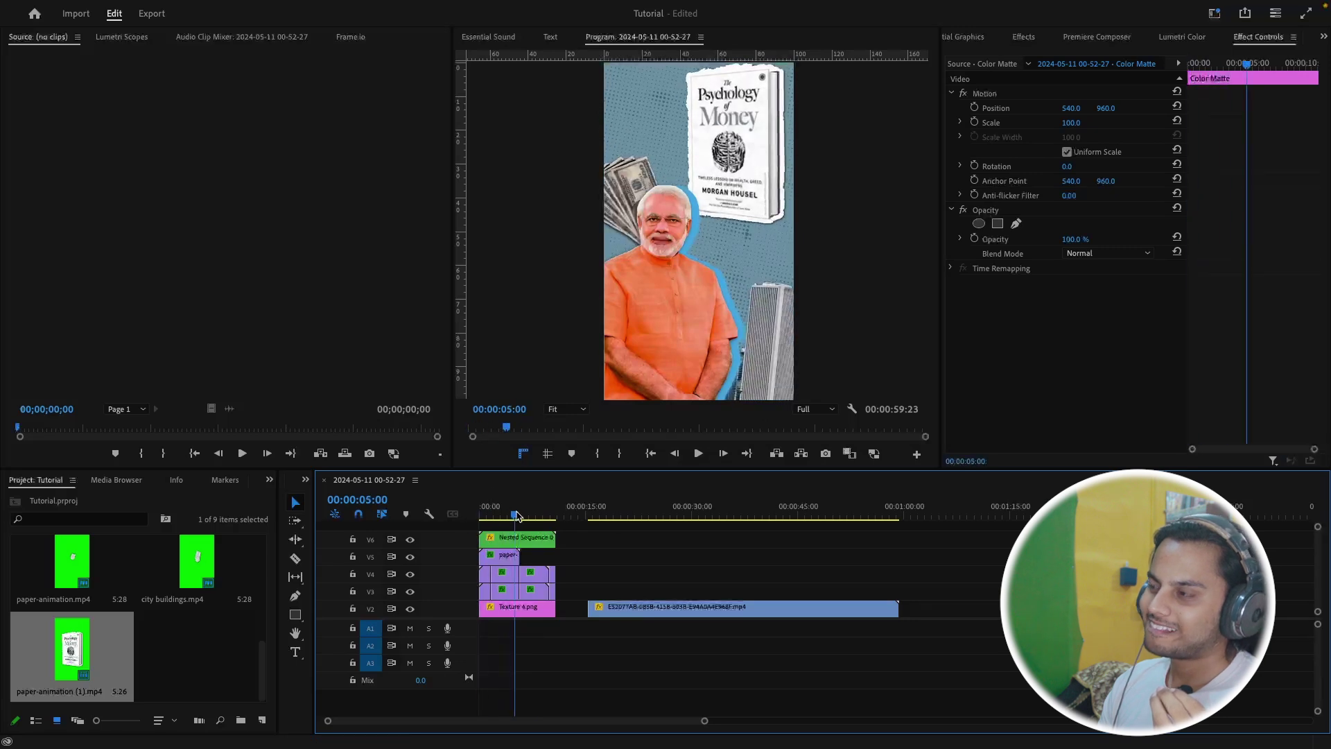
pyautogui.moveTo(490, 518)
pyautogui.mouseDown()
pyautogui.moveTo(478, 520)
pyautogui.moveTo(515, 512)
pyautogui.moveTo(478, 521)
pyautogui.moveTo(499, 521)
pyautogui.mouseUp()
pyautogui.press('c')
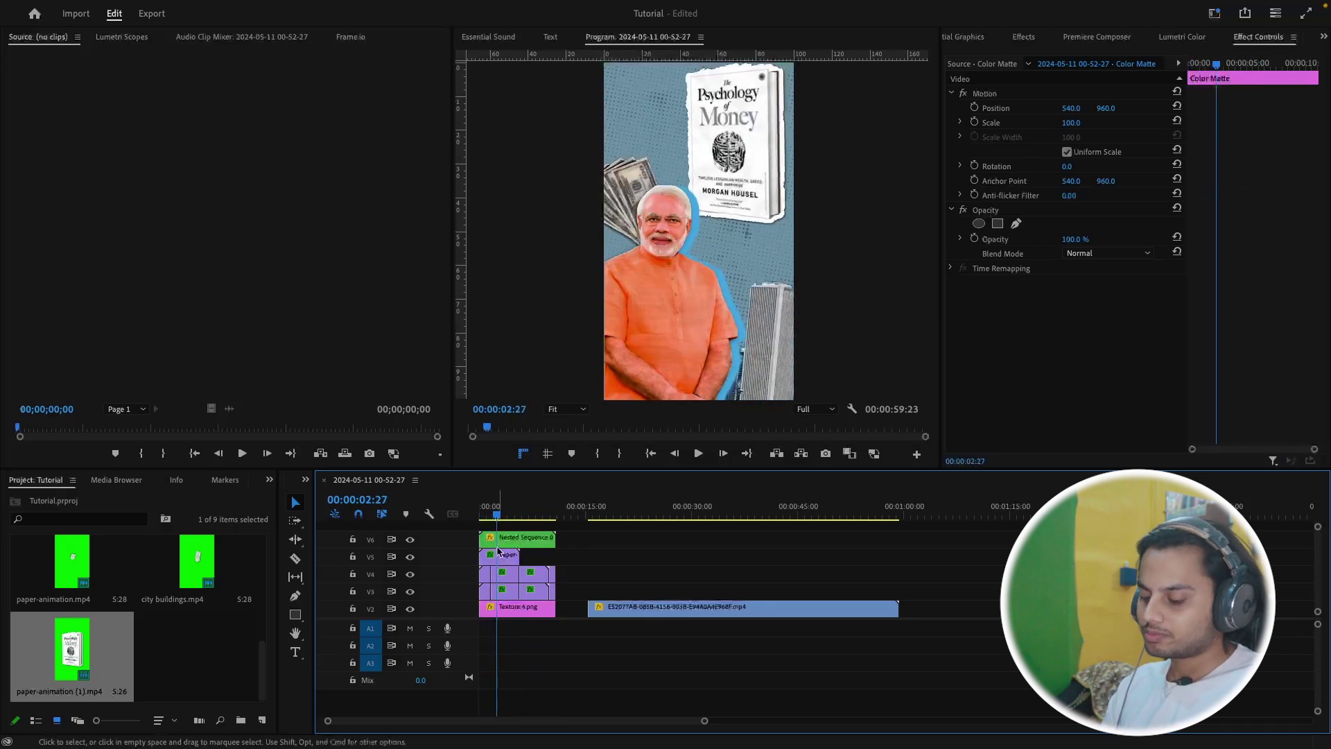
pyautogui.click(496, 556)
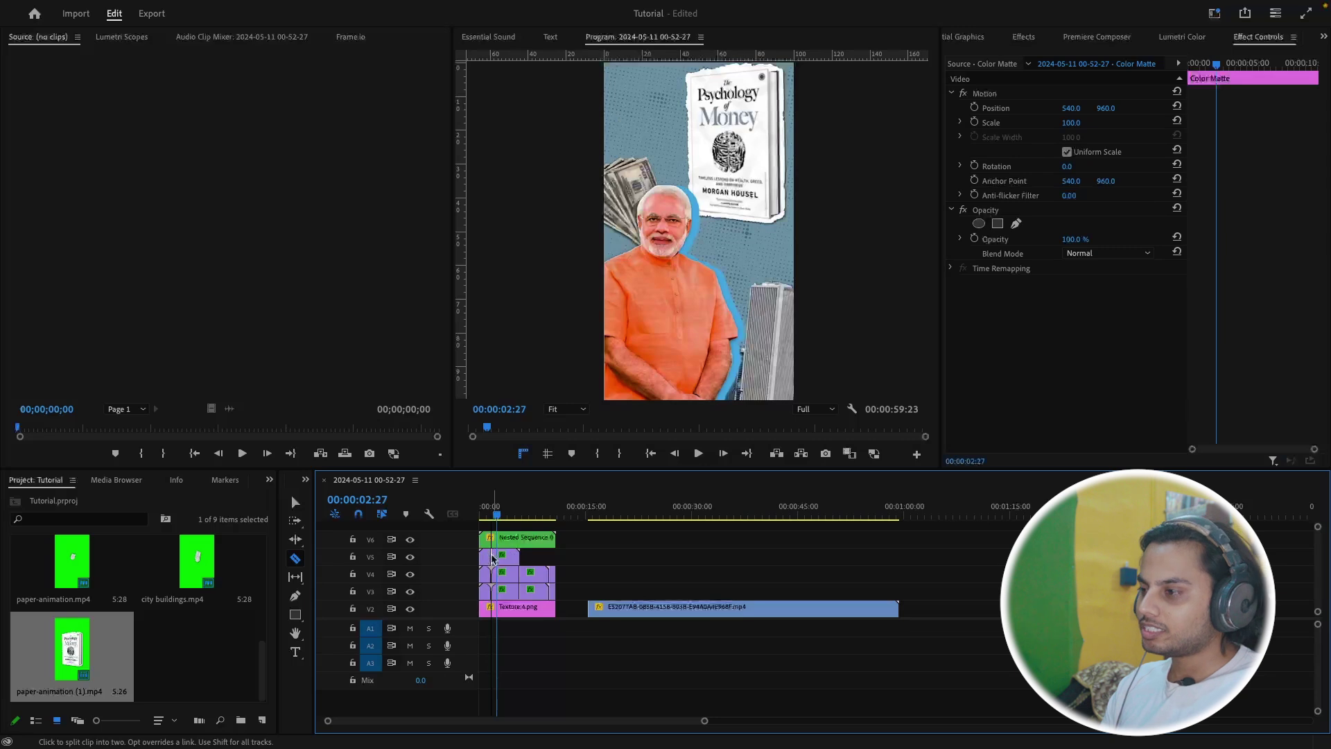
# Try to extend the book animation on V5 with copies of its second piece and trim the last copy
pyautogui.press('v')
pyautogui.click(509, 561)
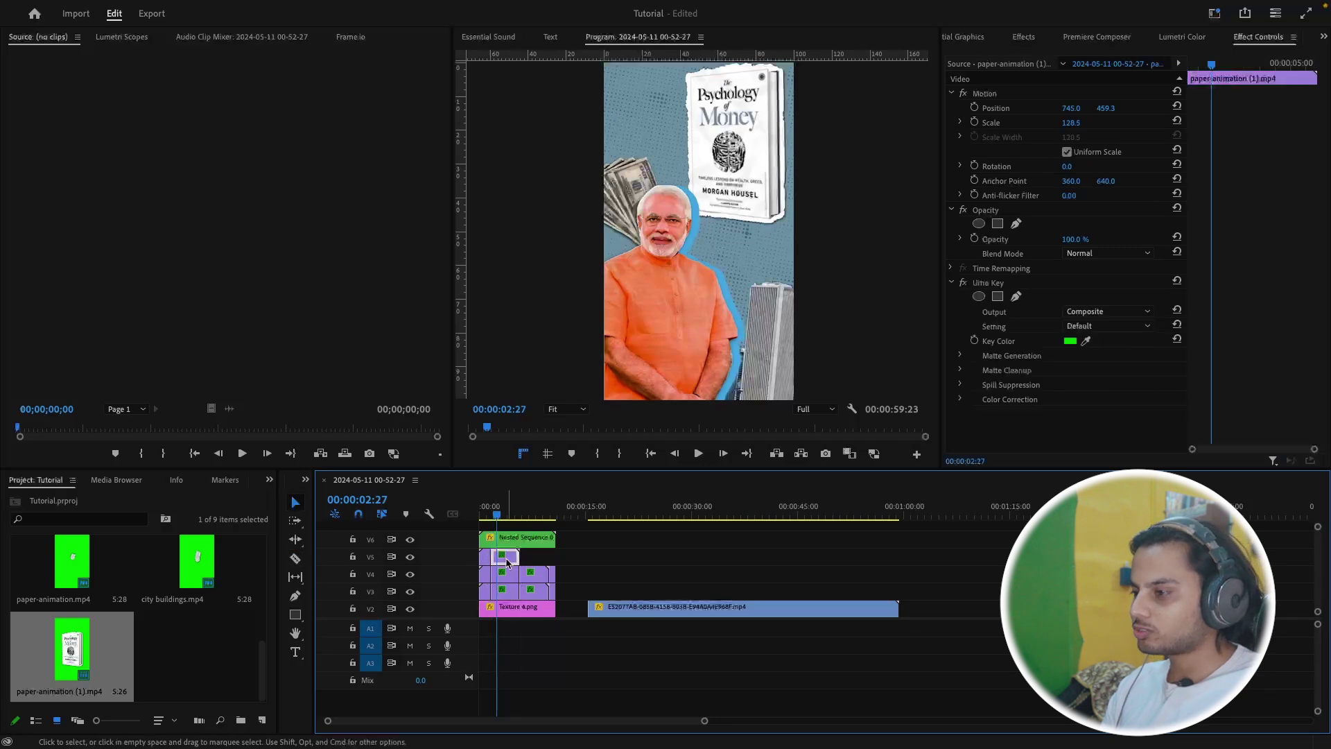
pyautogui.moveTo(509, 562); pyautogui.dragTo(560, 561)
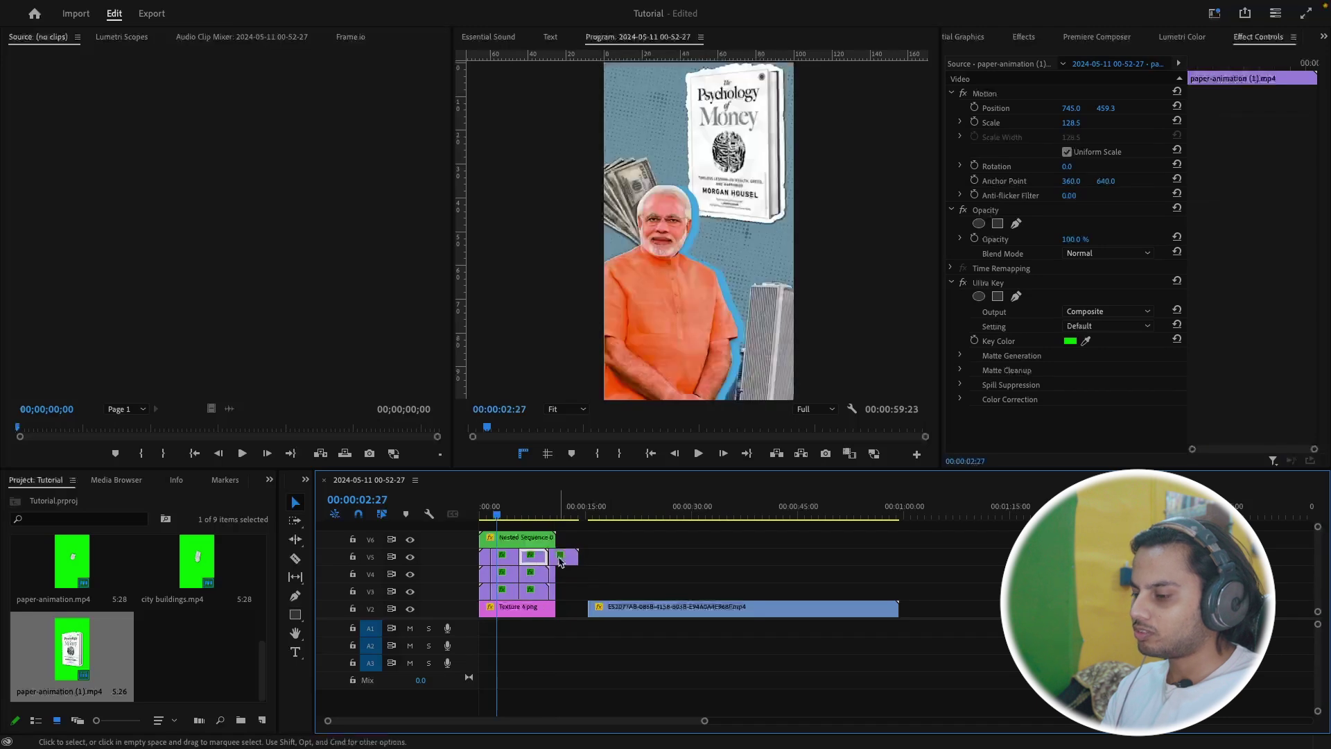
pyautogui.press('c')
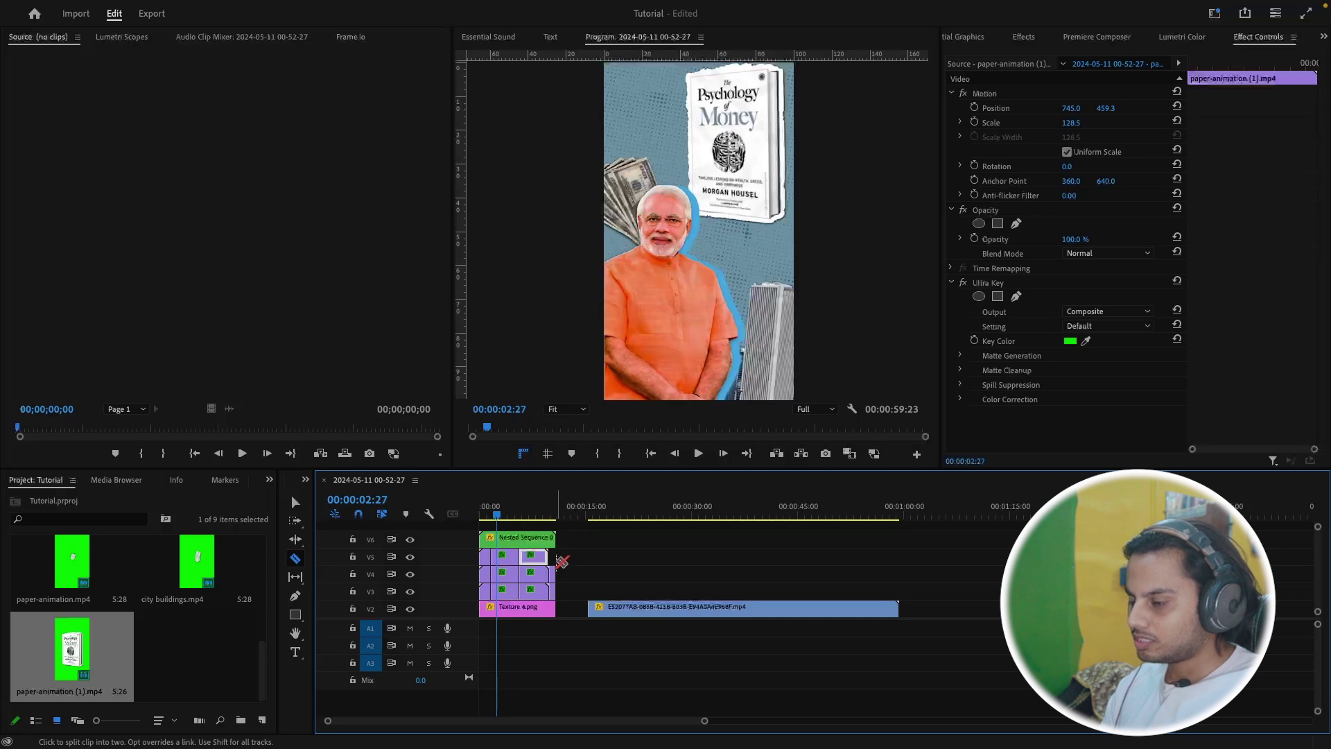
pyautogui.press('Delete')
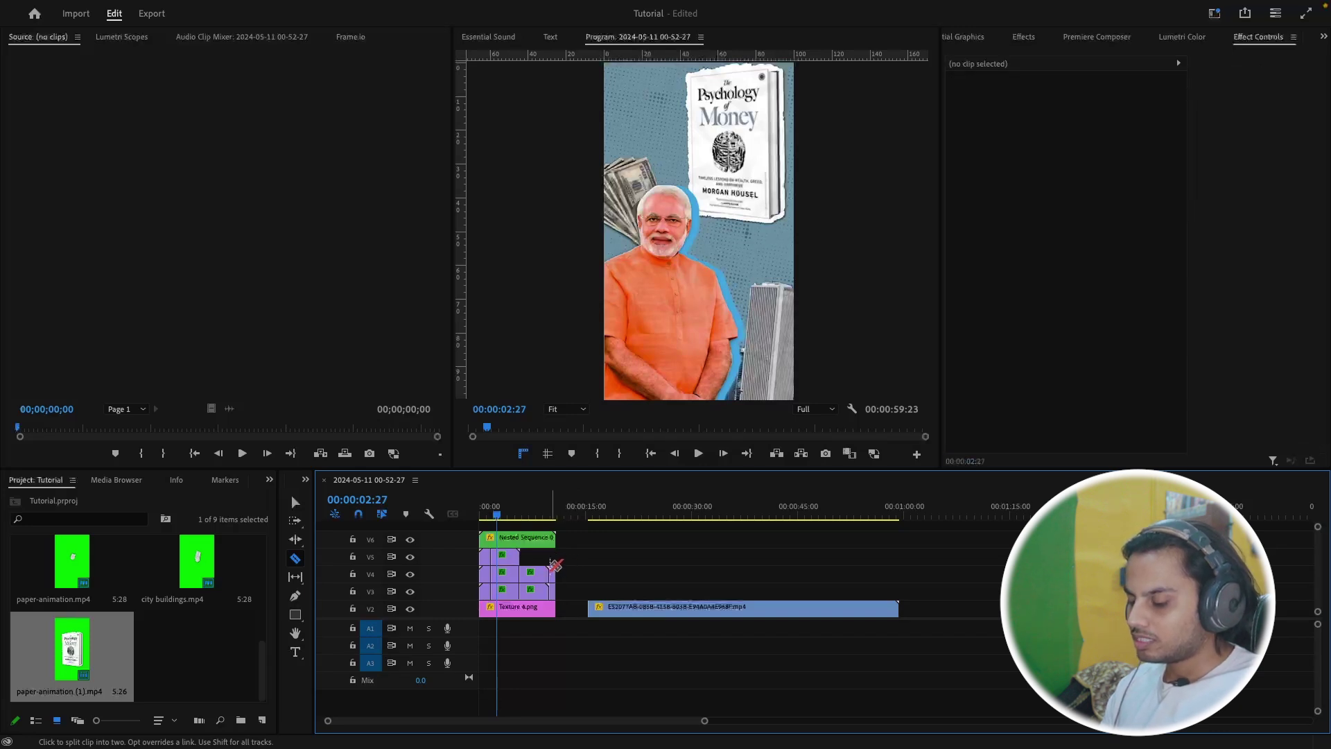
pyautogui.press('v')
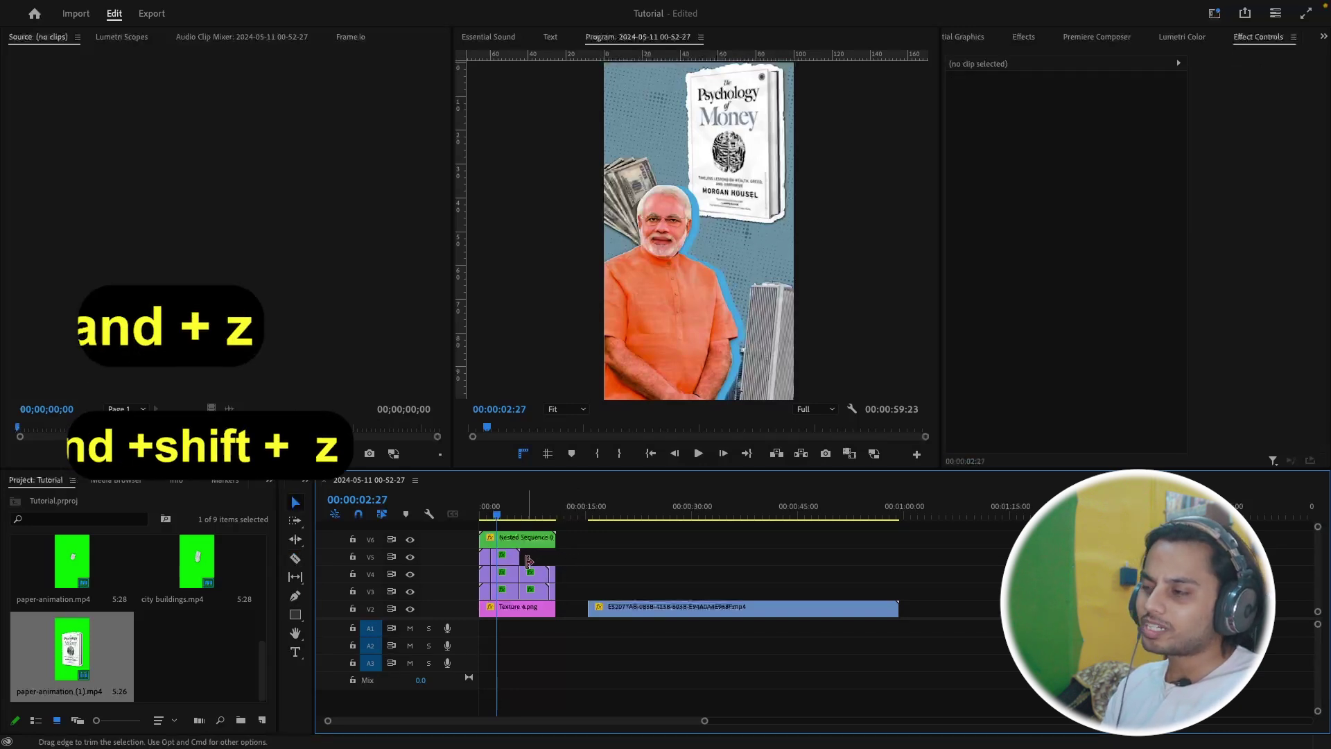
# Duplicate the second book piece along V5 past the end of Nested Sequence 01, then split off and delete the overhang
pyautogui.moveTo(512, 563); pyautogui.dragTo(538, 561)
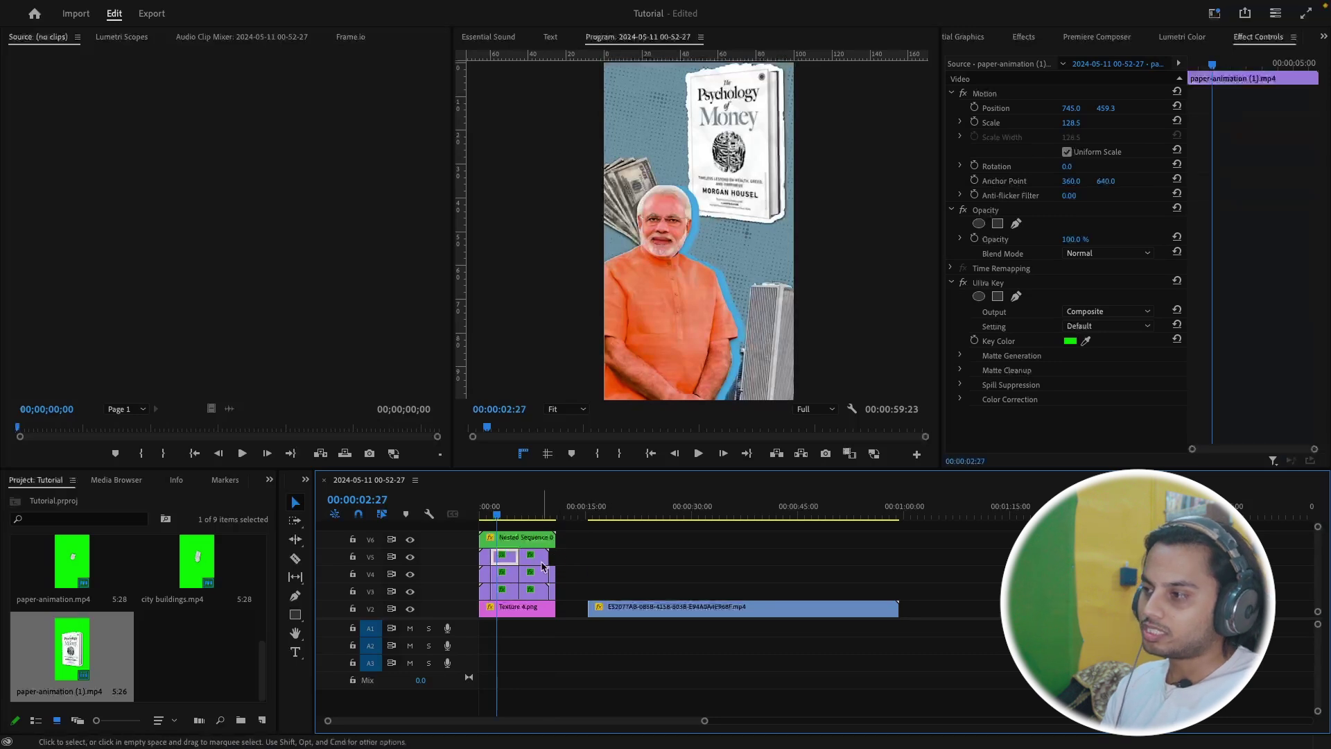
pyautogui.moveTo(537, 563); pyautogui.dragTo(569, 561)
pyautogui.press('c')
pyautogui.press('v')
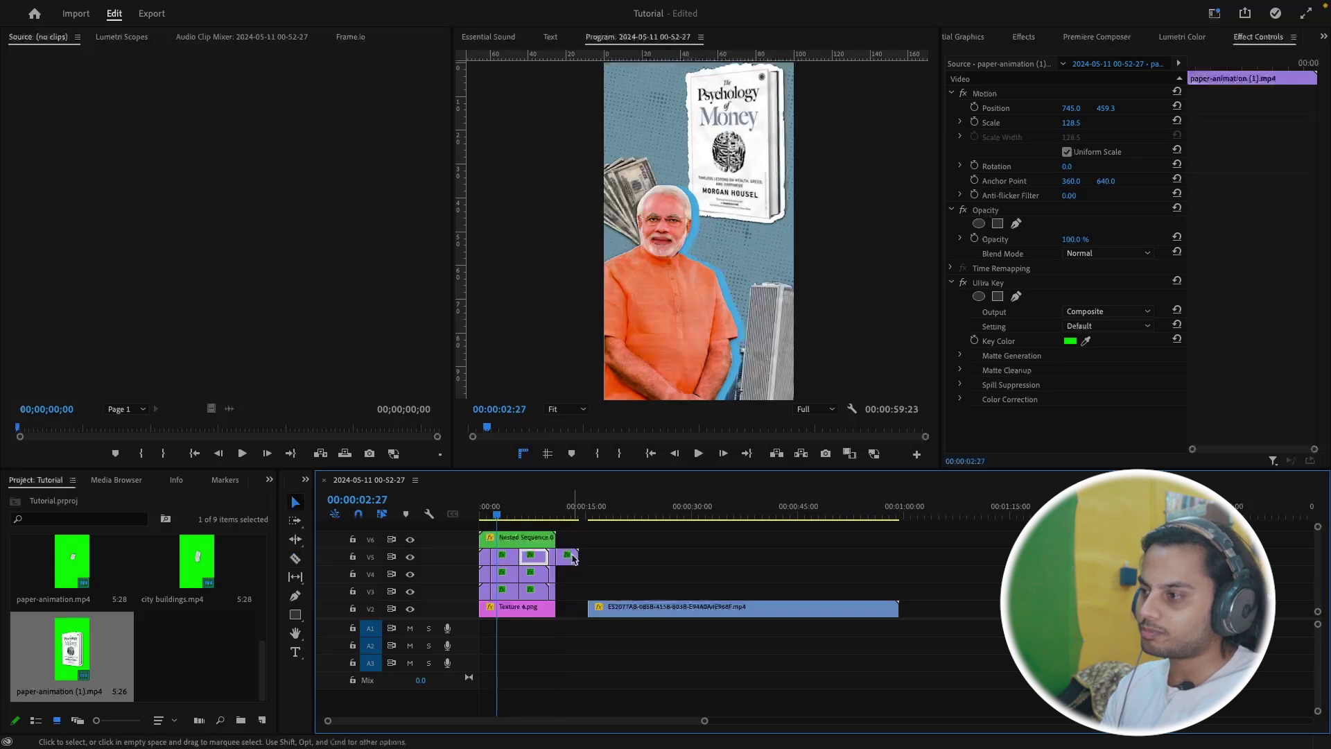
pyautogui.click(569, 561)
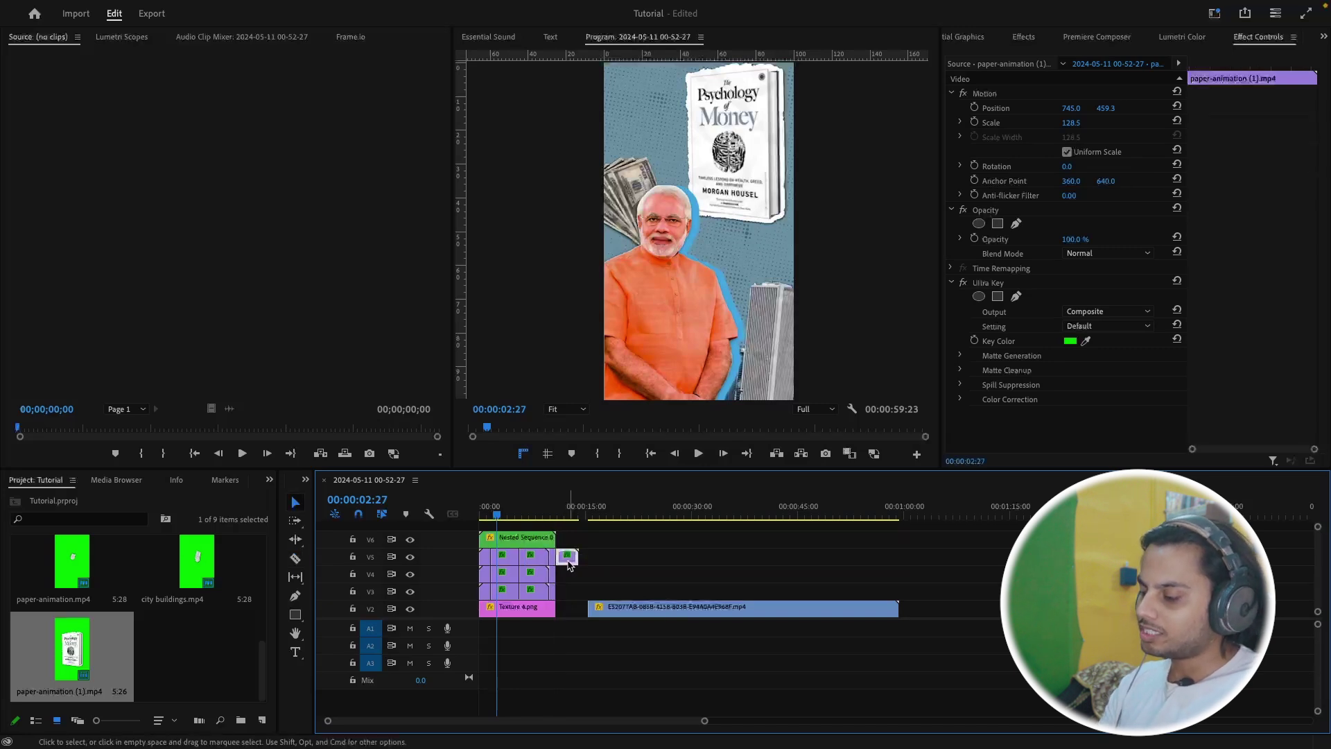
pyautogui.press('Delete')
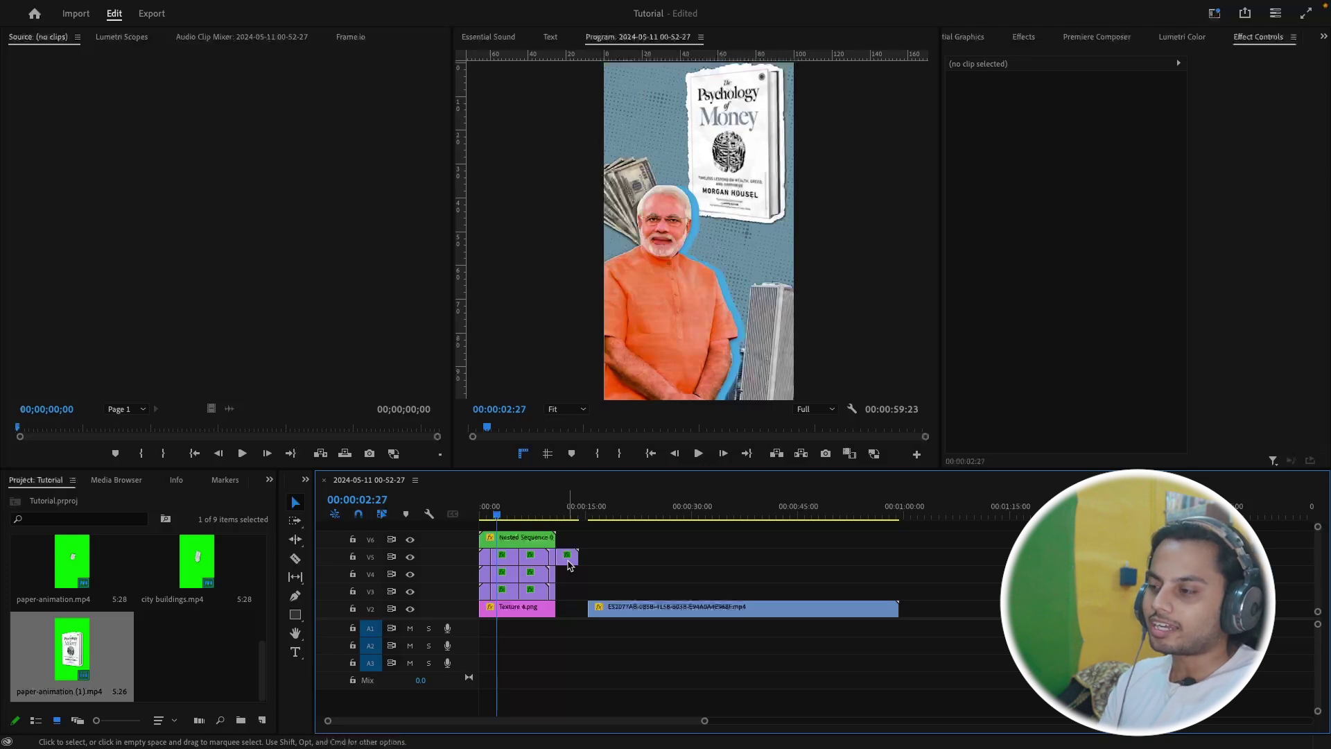
# Delete the leftover book piece beyond Nested Sequence 01 on V5 and scrub through the scene to the start of the reference clip
pyautogui.click(568, 557)
pyautogui.press('Delete')
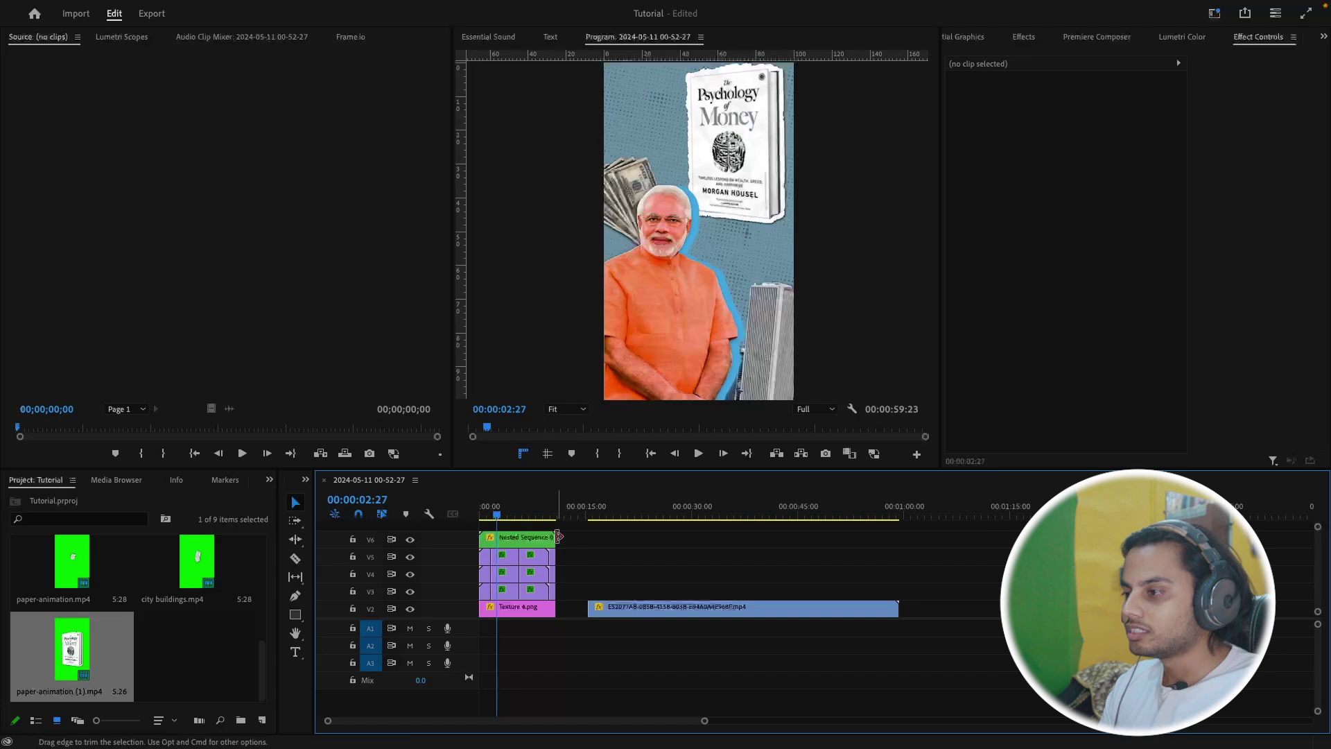
pyautogui.click(483, 515)
pyautogui.moveTo(483, 515); pyautogui.dragTo(589, 529)
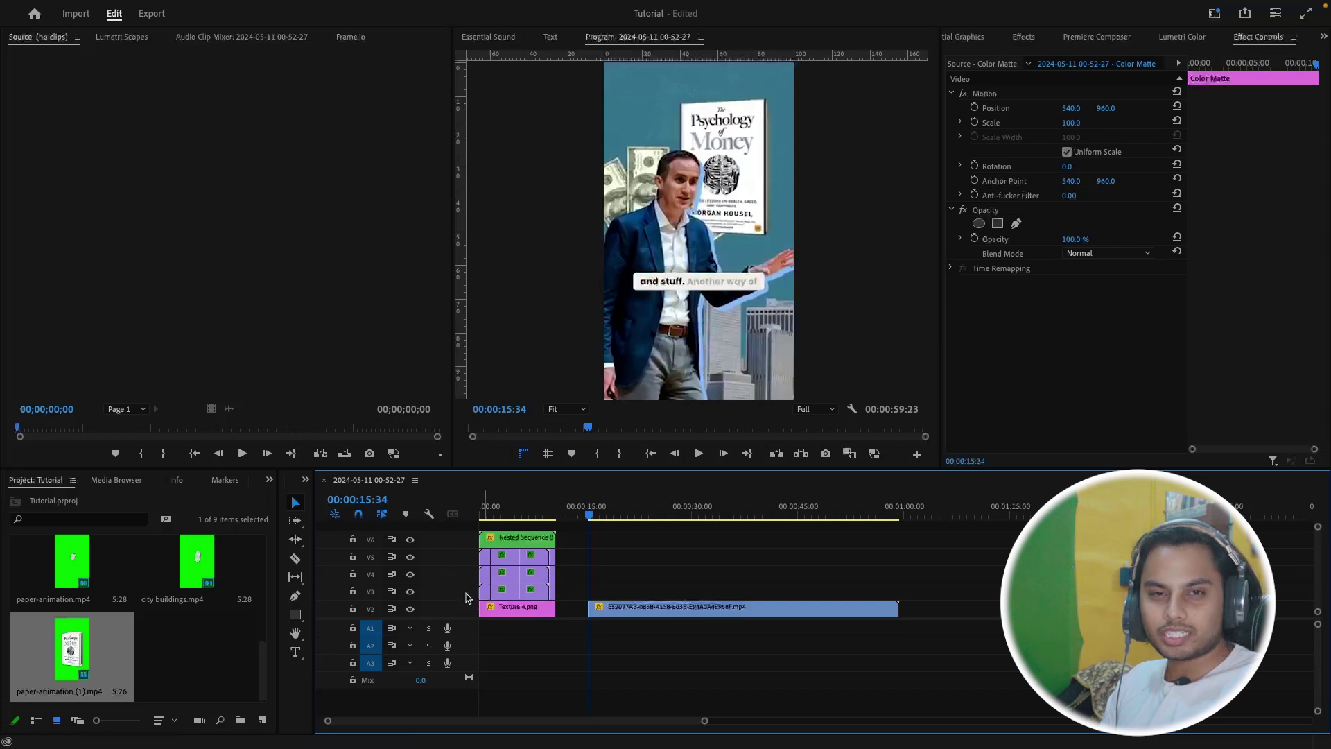
# Nest all the book animation pieces on V5 into a sequence named book
pyautogui.moveTo(547, 556); pyautogui.dragTo(474, 564)
pyautogui.rightClick(540, 564)
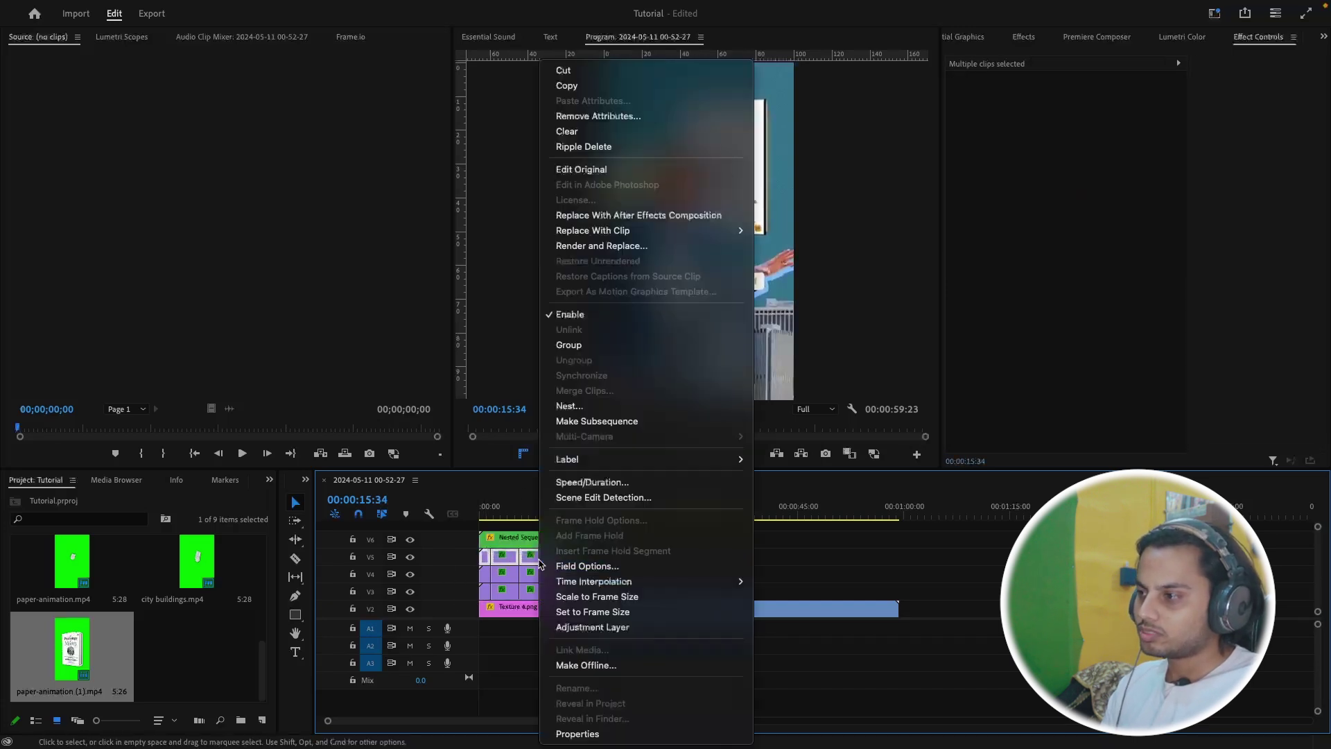
pyautogui.click(569, 406)
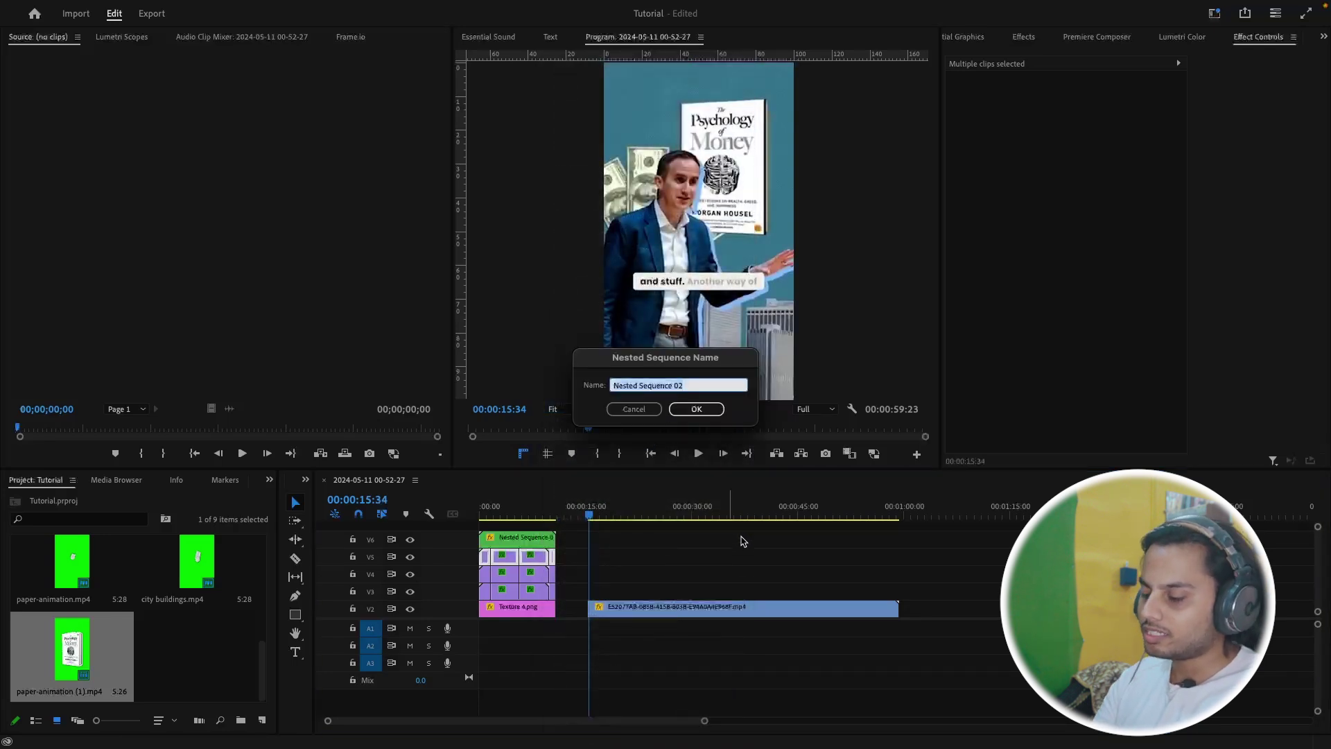
pyautogui.write('book')
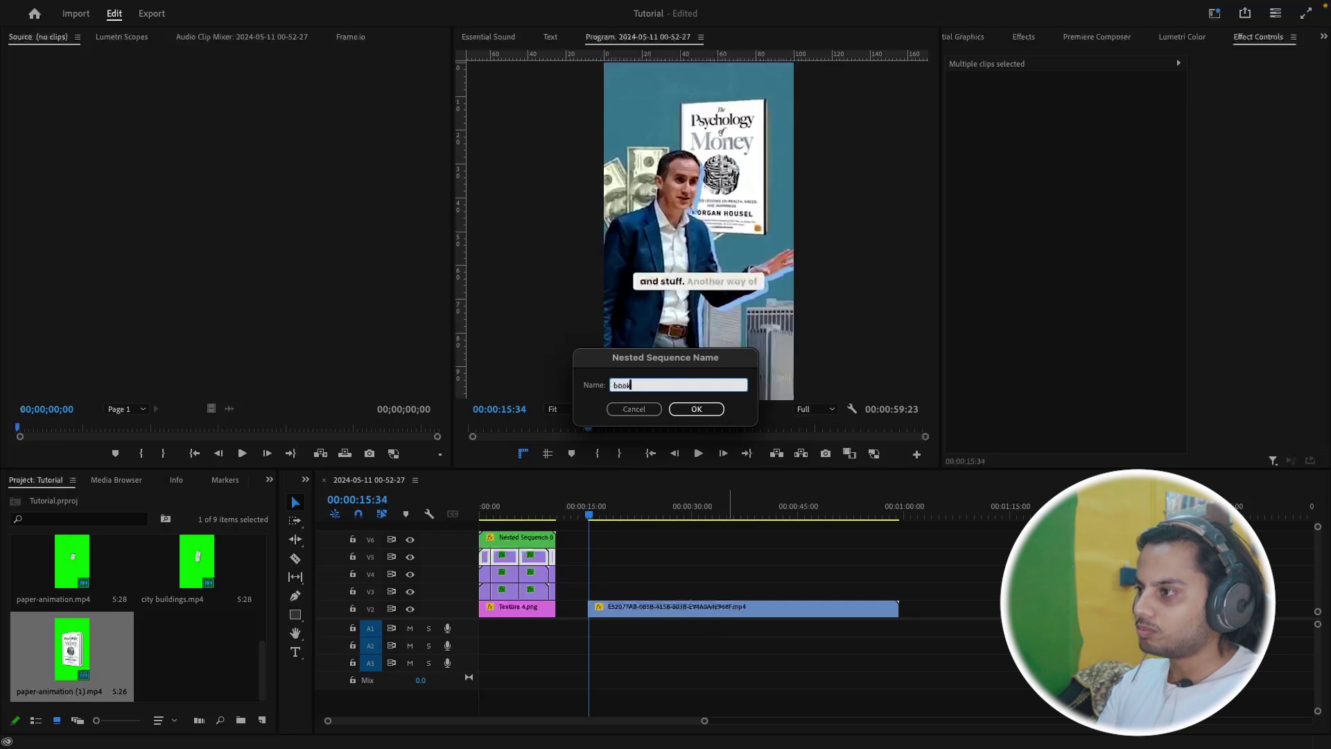
pyautogui.press('Return')
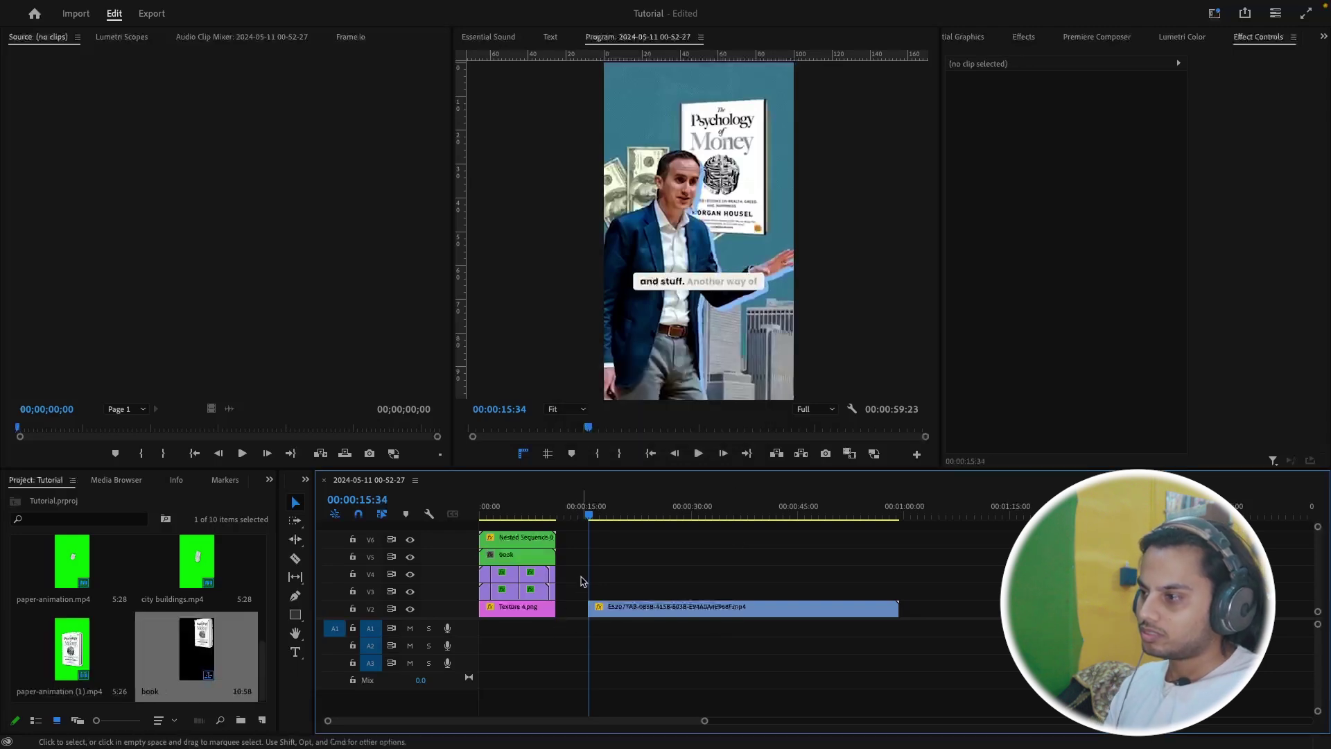
# Nest all the city buildings pieces on V3 into a sequence named building
pyautogui.click(532, 514)
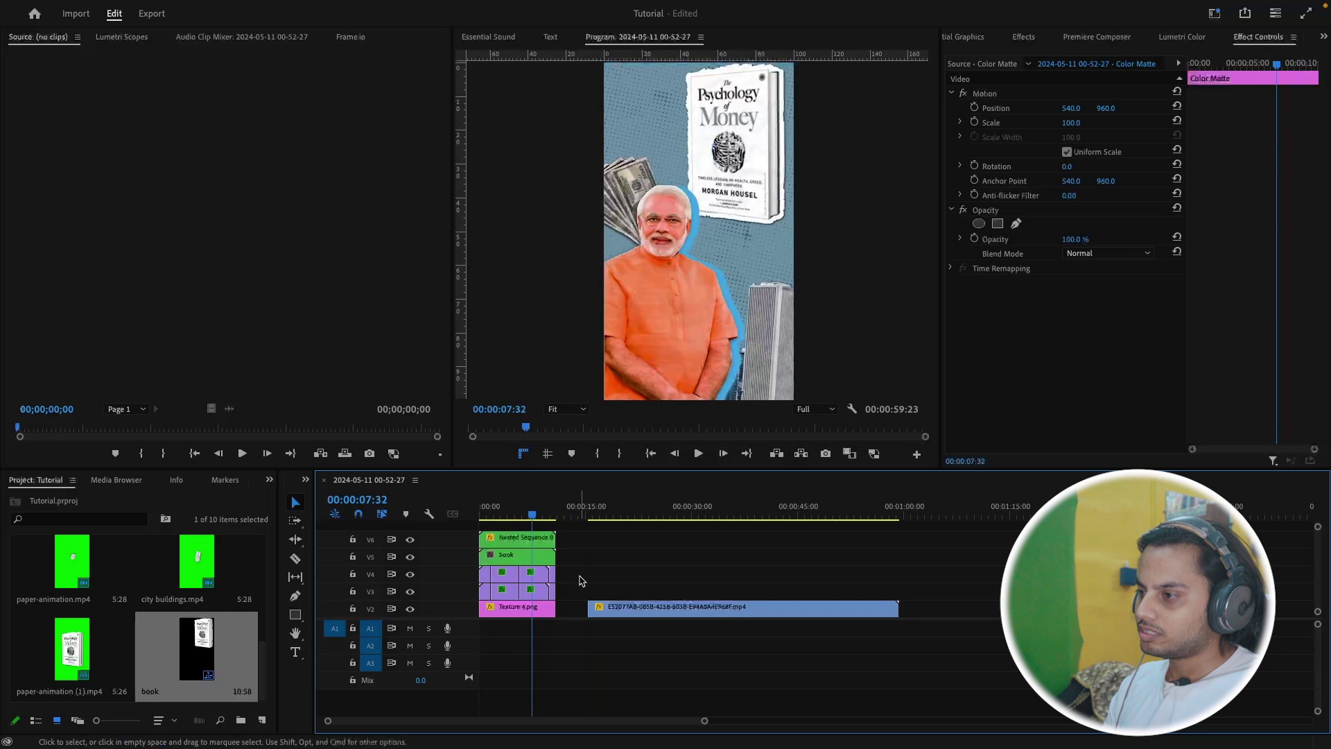
pyautogui.click(536, 593)
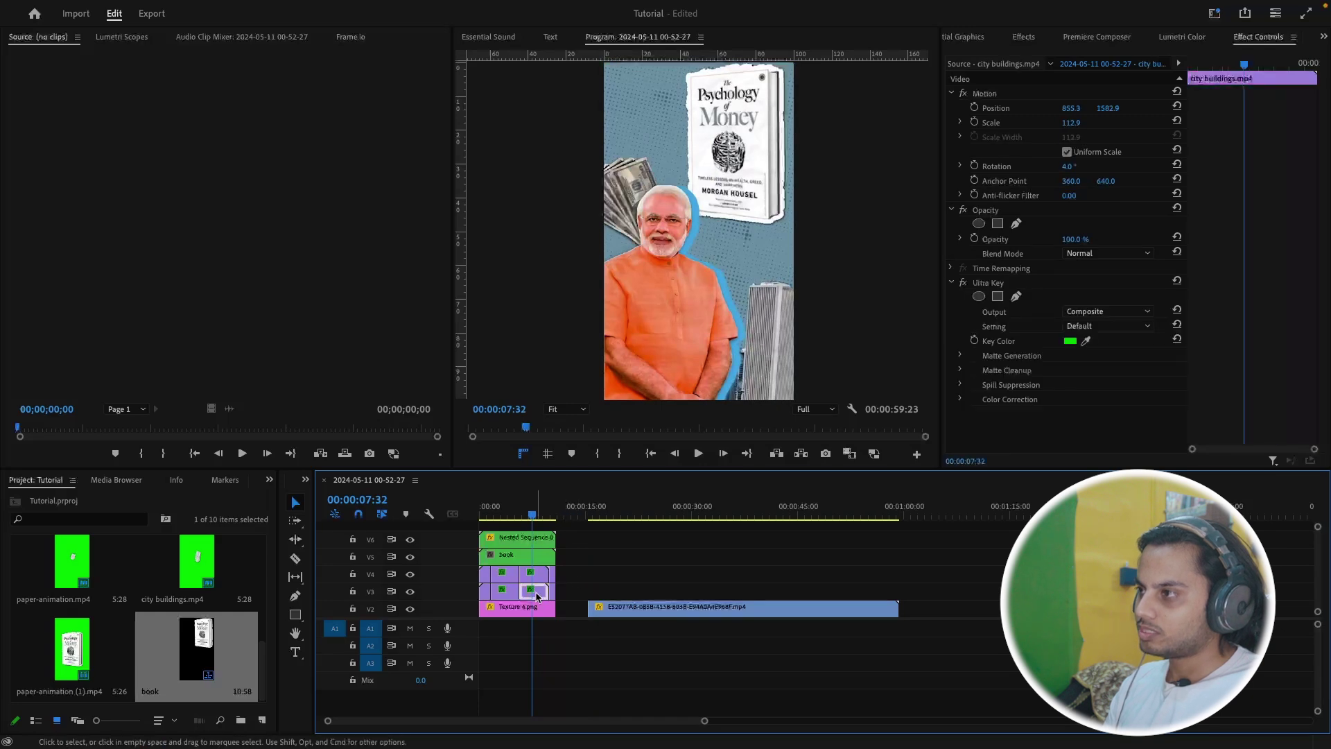
pyautogui.click(991, 123)
pyautogui.moveTo(589, 593); pyautogui.dragTo(484, 594)
pyautogui.rightClick(540, 594)
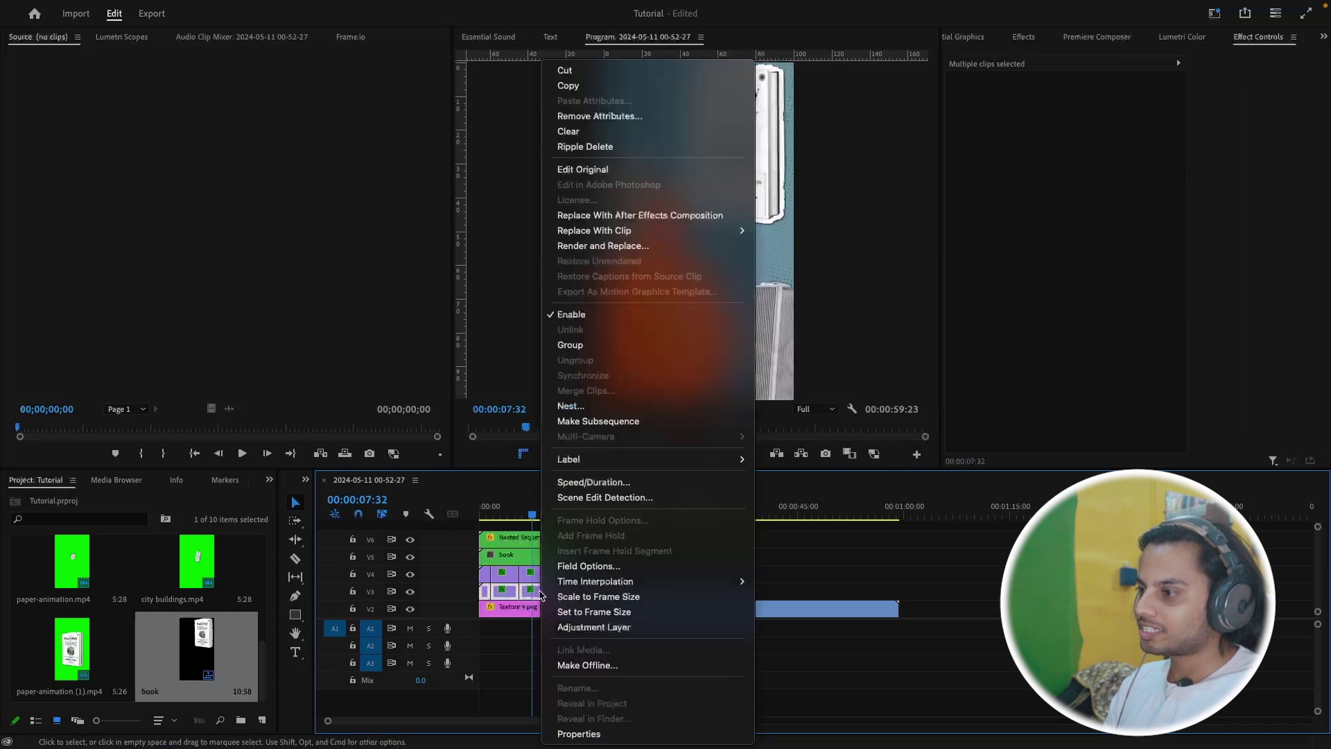
pyautogui.click(603, 405)
pyautogui.write('building')
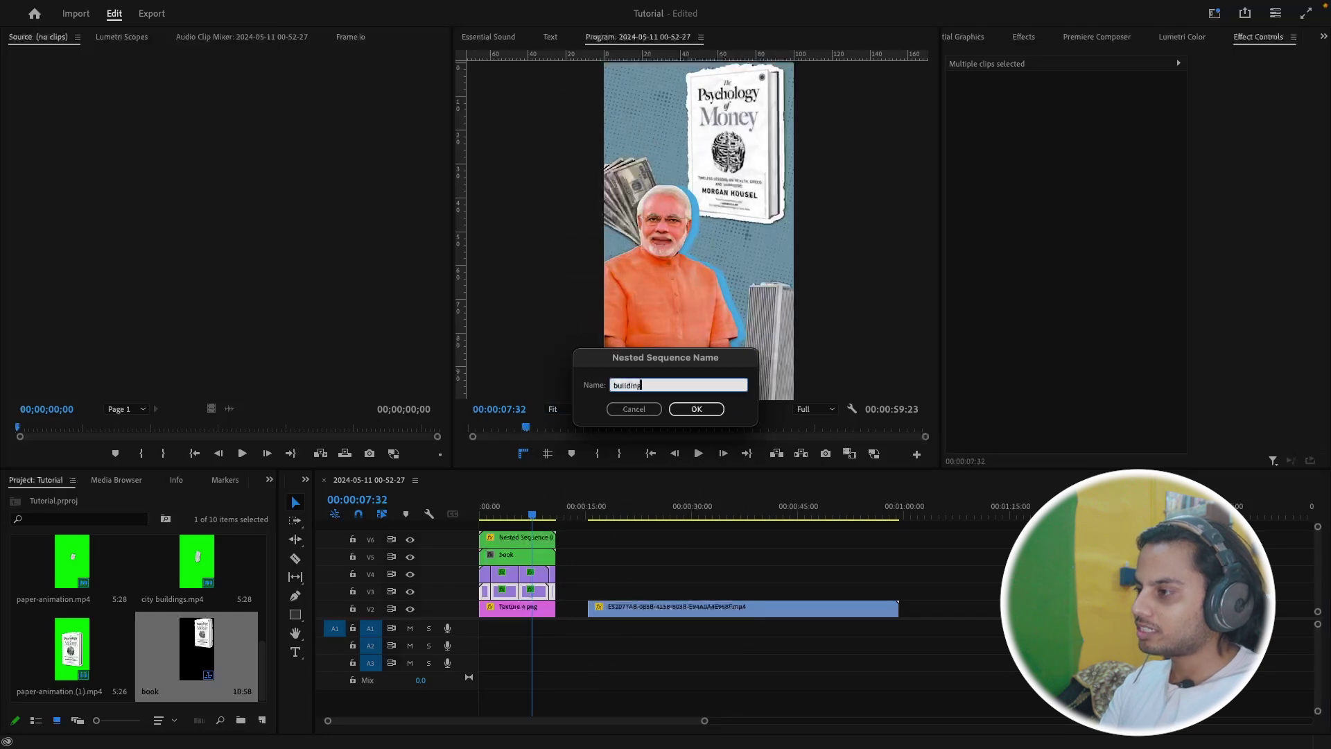
pyautogui.press('Return')
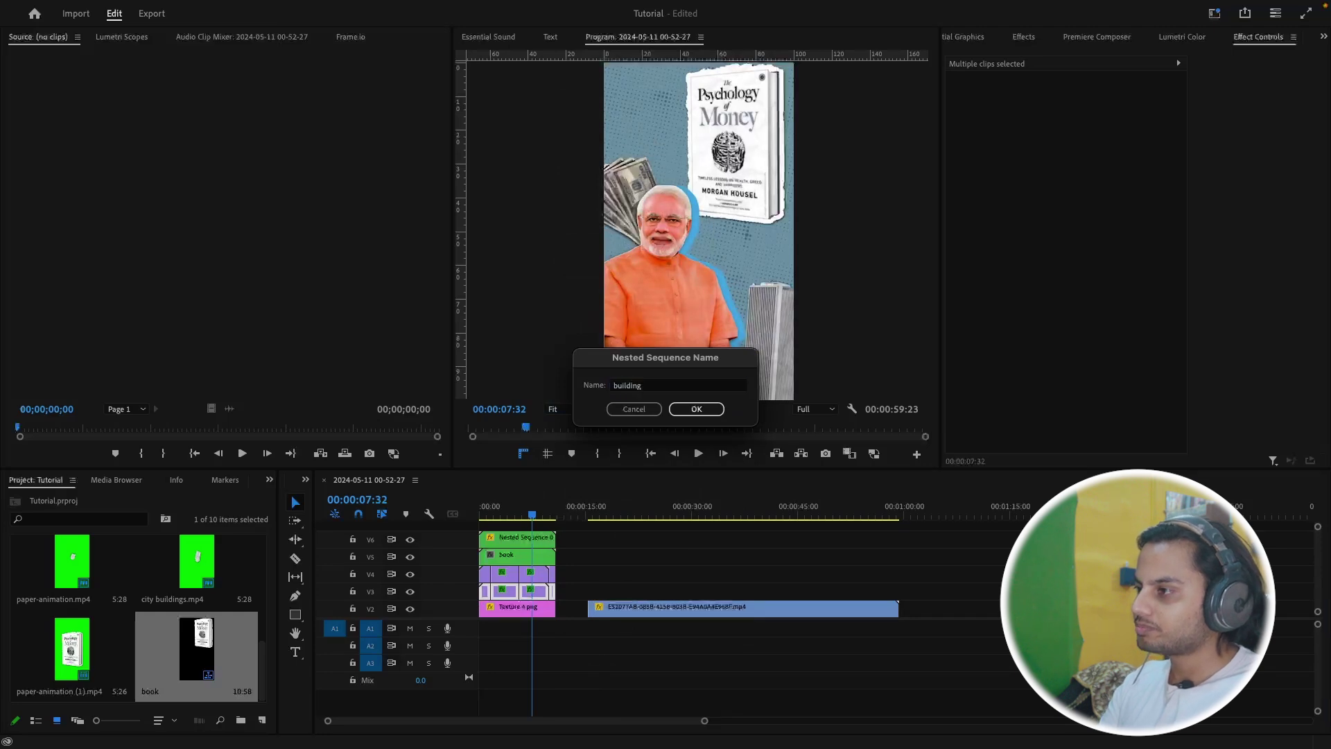
pyautogui.moveTo(582, 567); pyautogui.dragTo(480, 573)
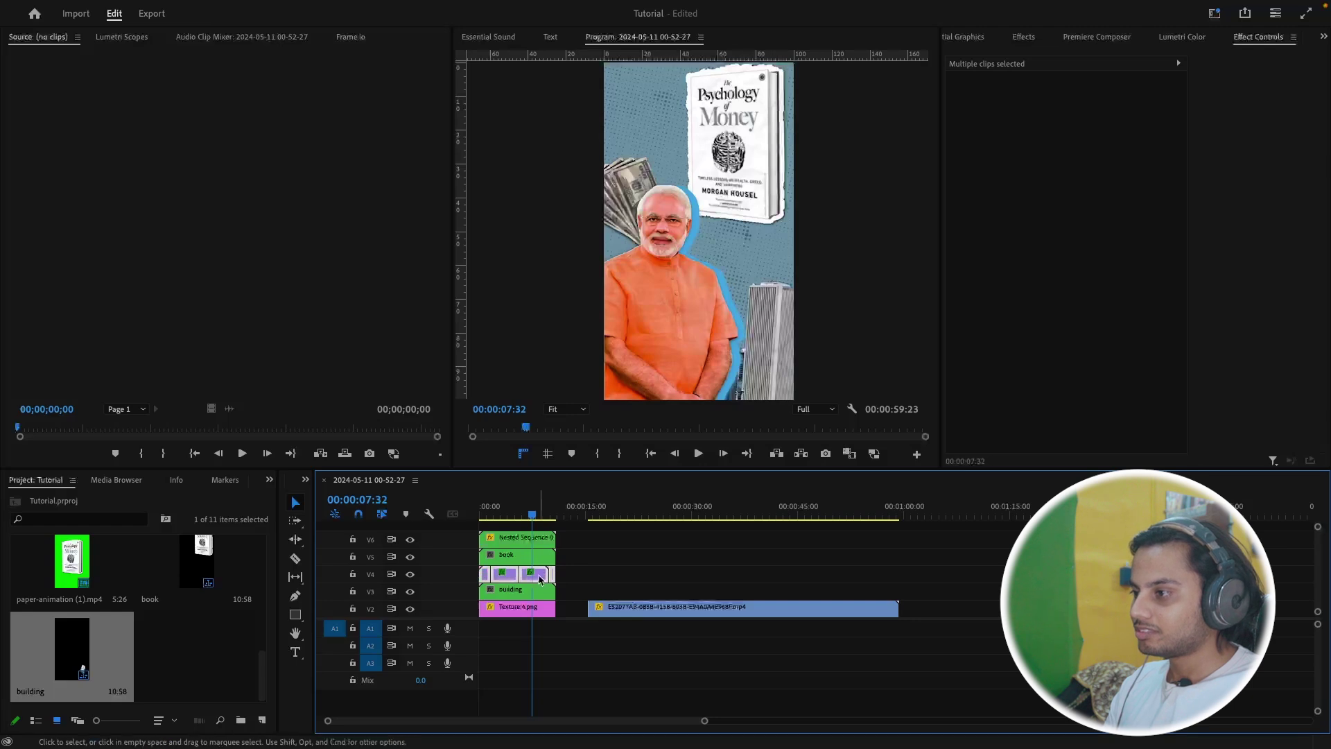
pyautogui.rightClick(540, 574)
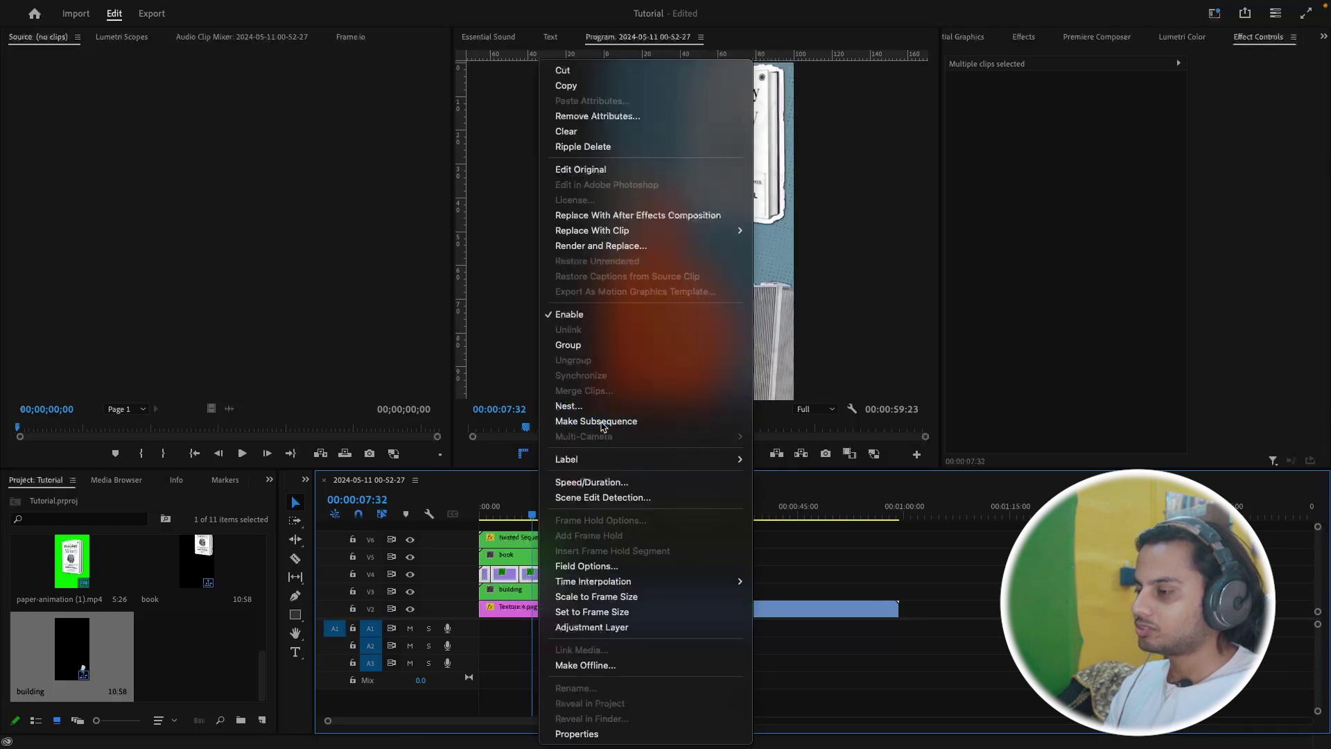
pyautogui.click(599, 421)
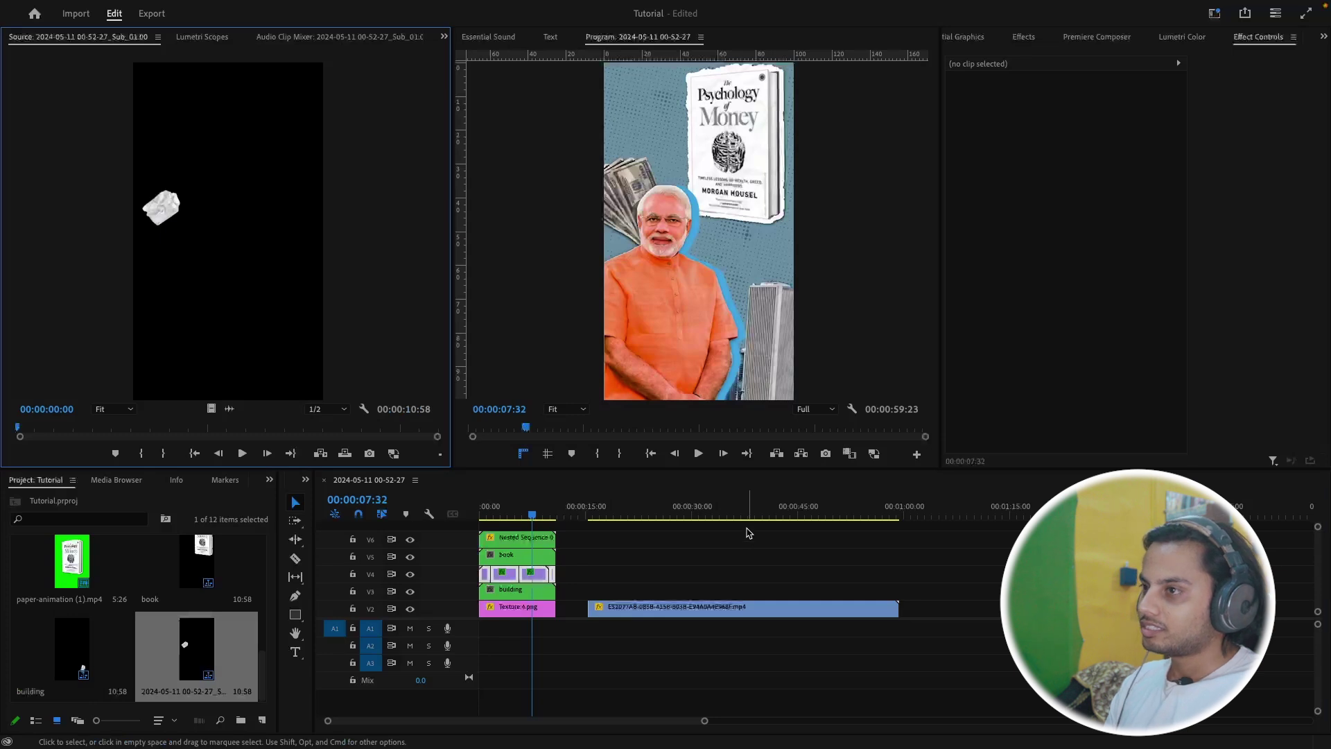
pyautogui.press('super+z')
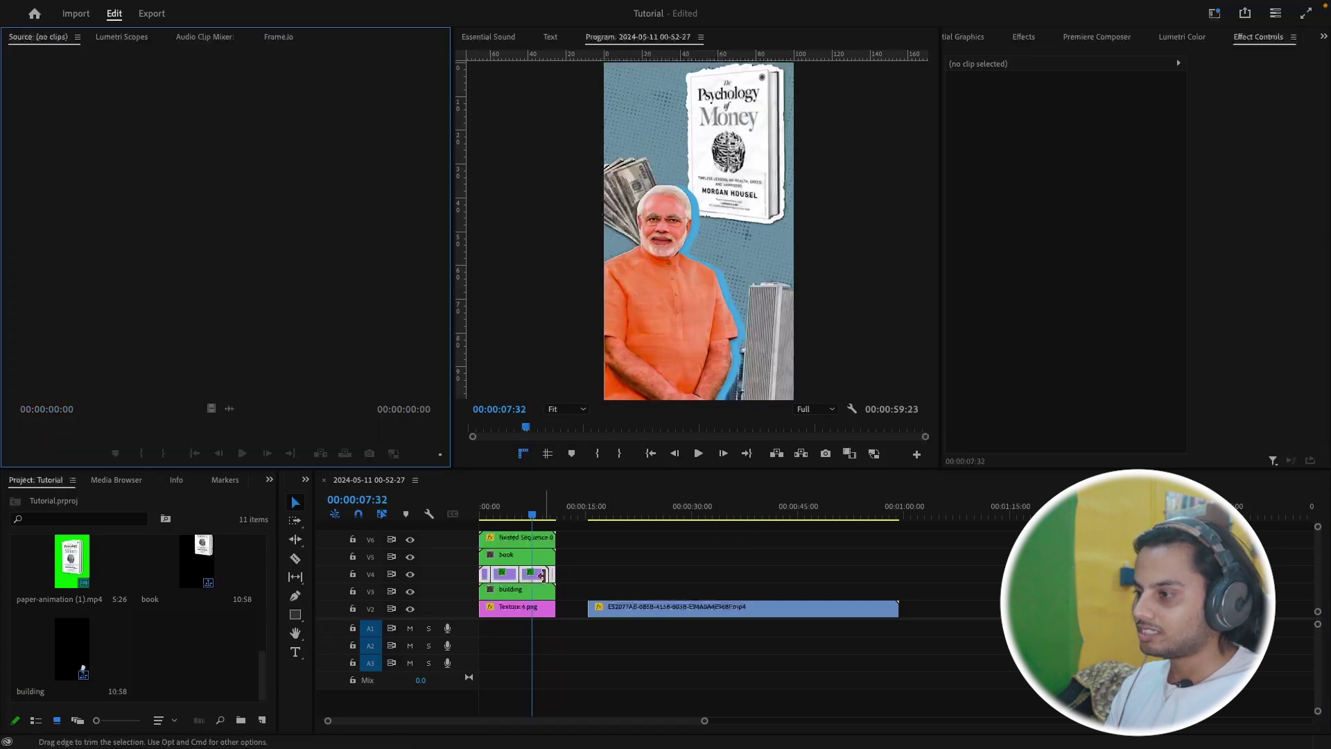
# Nest the money animation pieces on V4 into a sequence named dollars, preview the scene and return the playhead to the start
pyautogui.rightClick(544, 573)
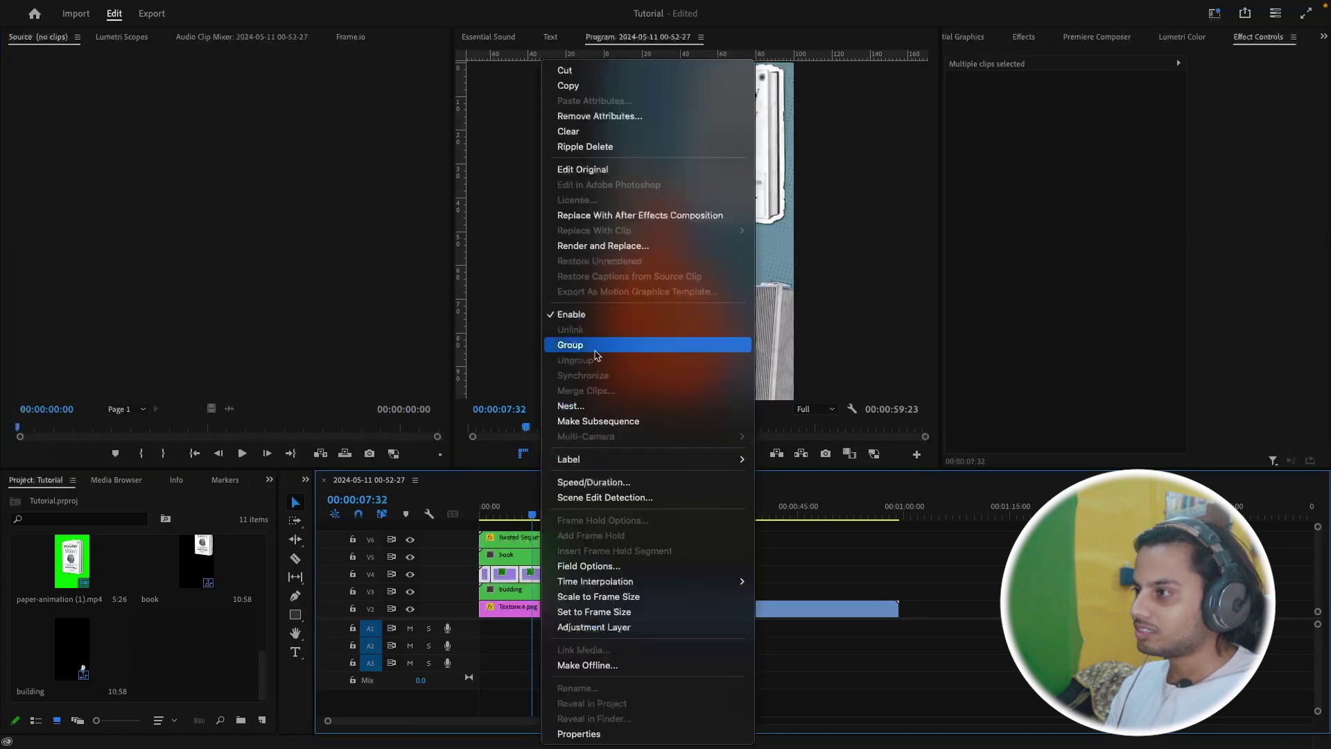
pyautogui.click(570, 405)
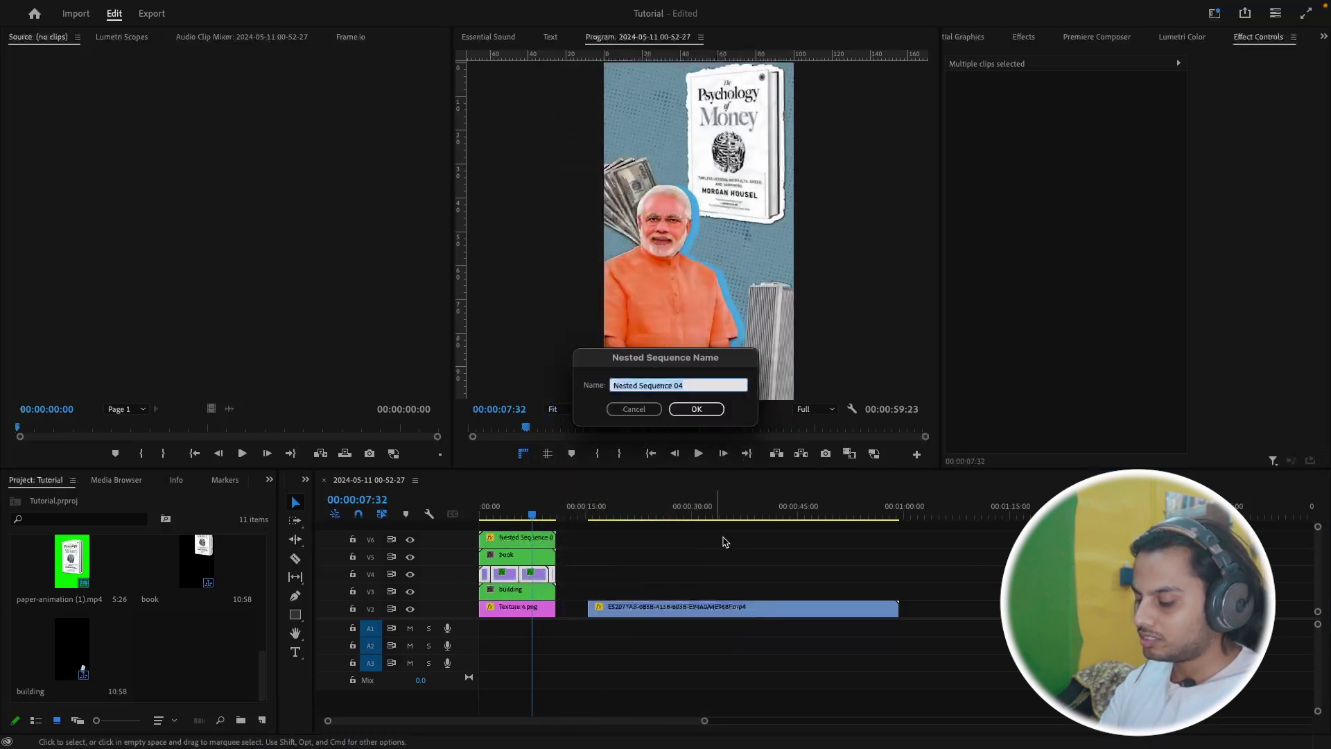
pyautogui.write('dollars')
pyautogui.press('Return')
pyautogui.moveTo(523, 520)
pyautogui.mouseDown()
pyautogui.moveTo(537, 517)
pyautogui.moveTo(478, 518)
pyautogui.moveTo(544, 516)
pyautogui.mouseUp()
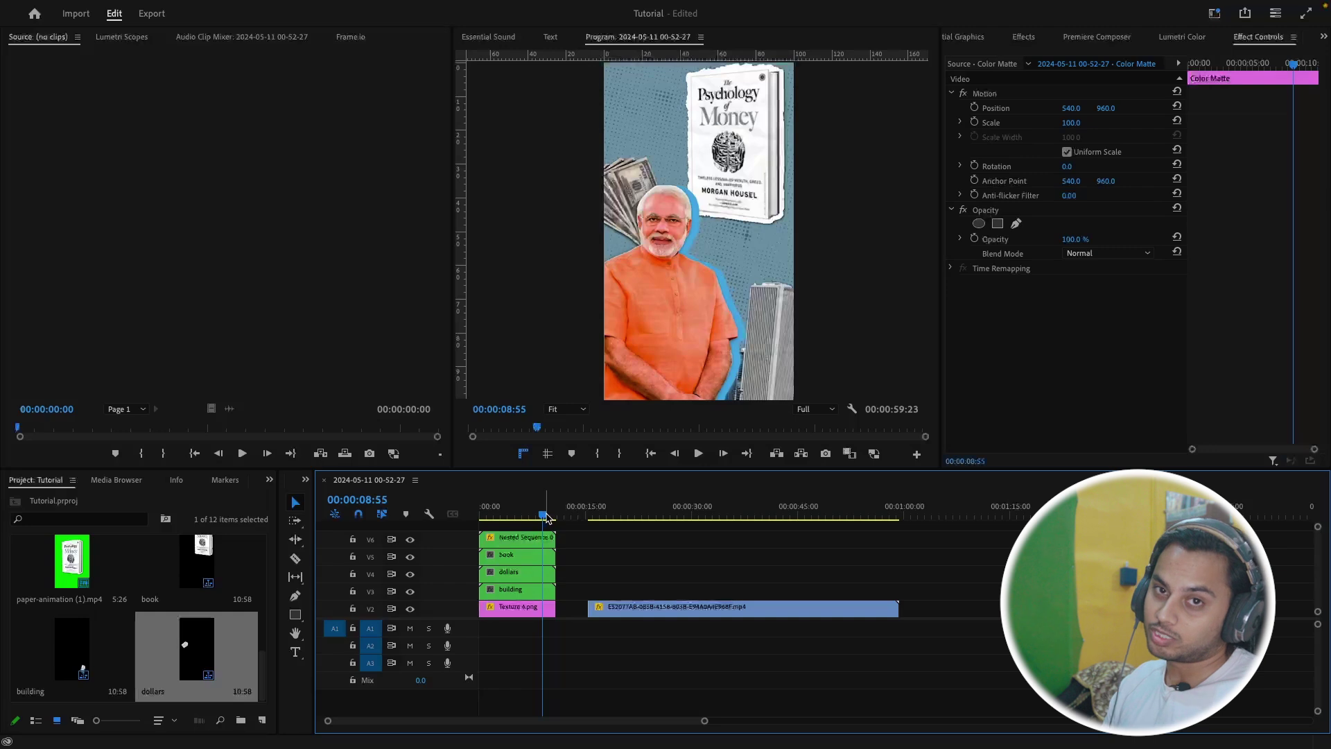
pyautogui.press('Home')
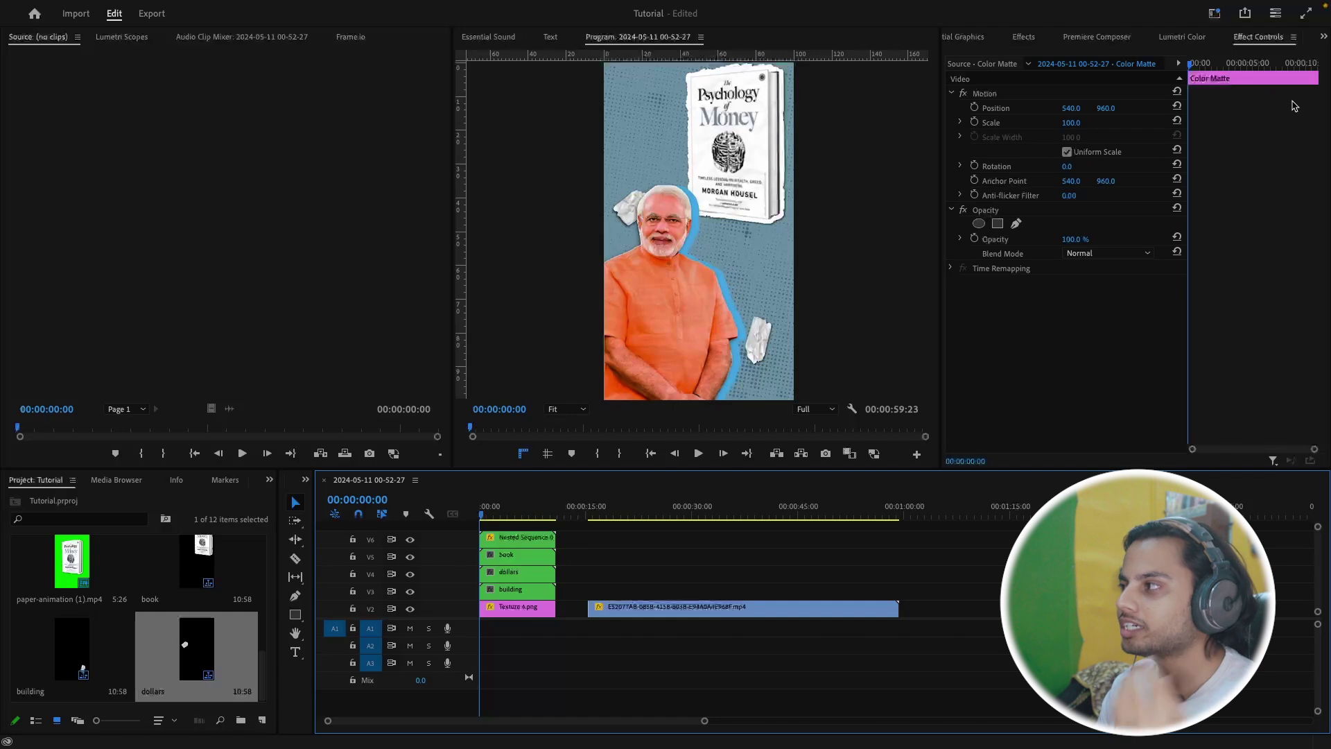
# Try keyframing the color matte's Motion position, starting from -432.0, 960.0, and remove the position animation again
pyautogui.click(1194, 67)
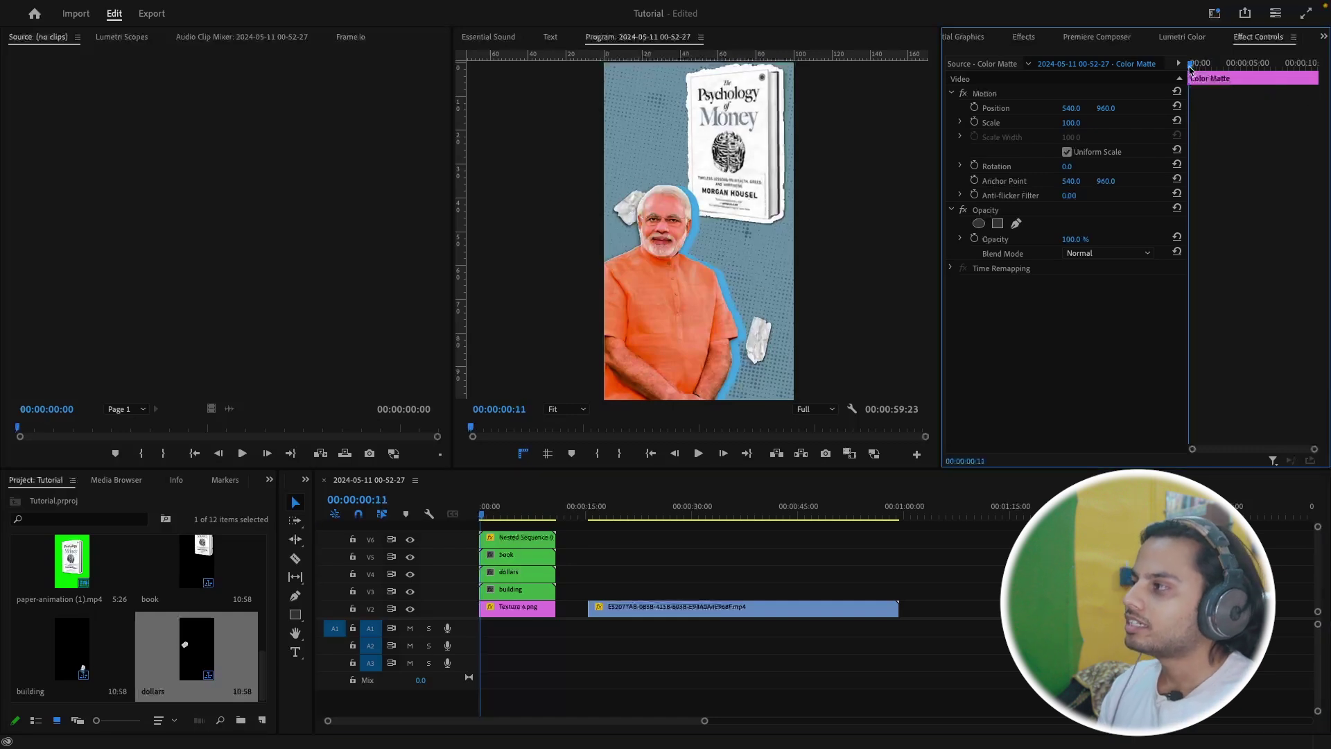
pyautogui.click(975, 109)
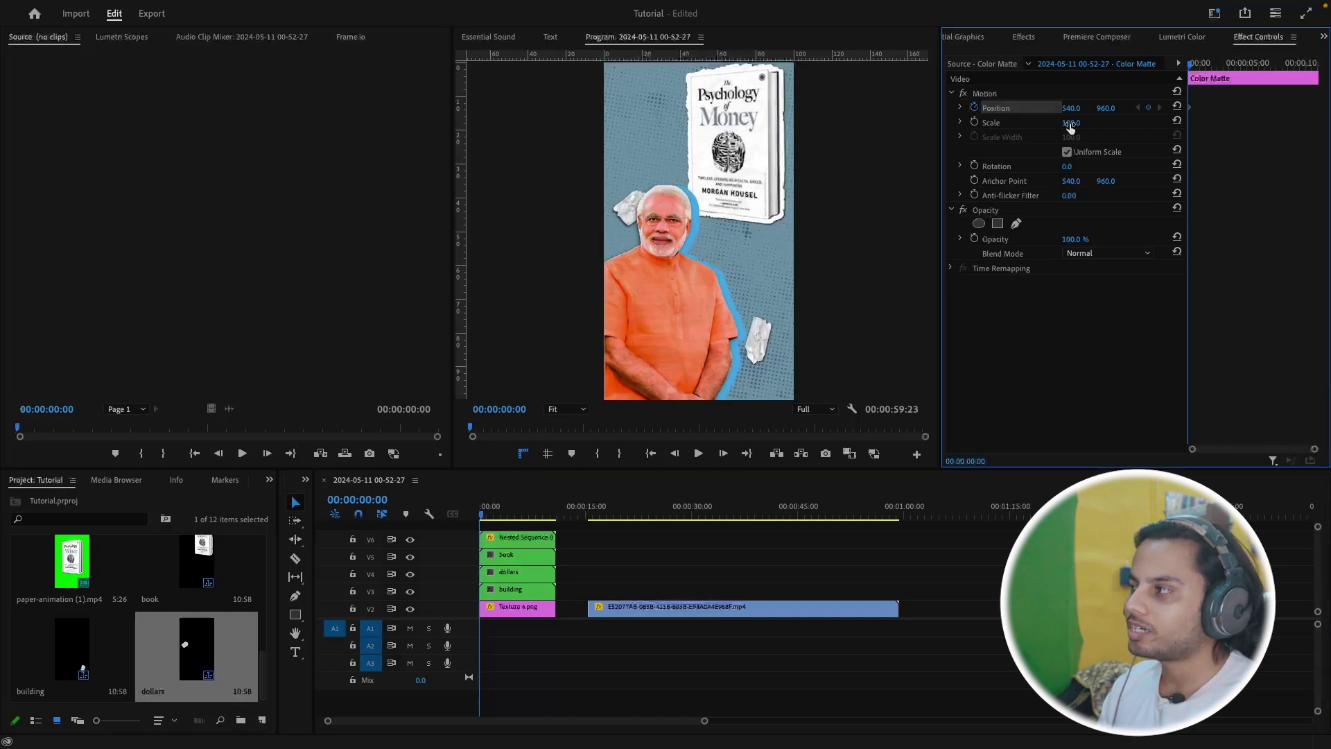
pyautogui.moveTo(1071, 110); pyautogui.dragTo(1077, 110)
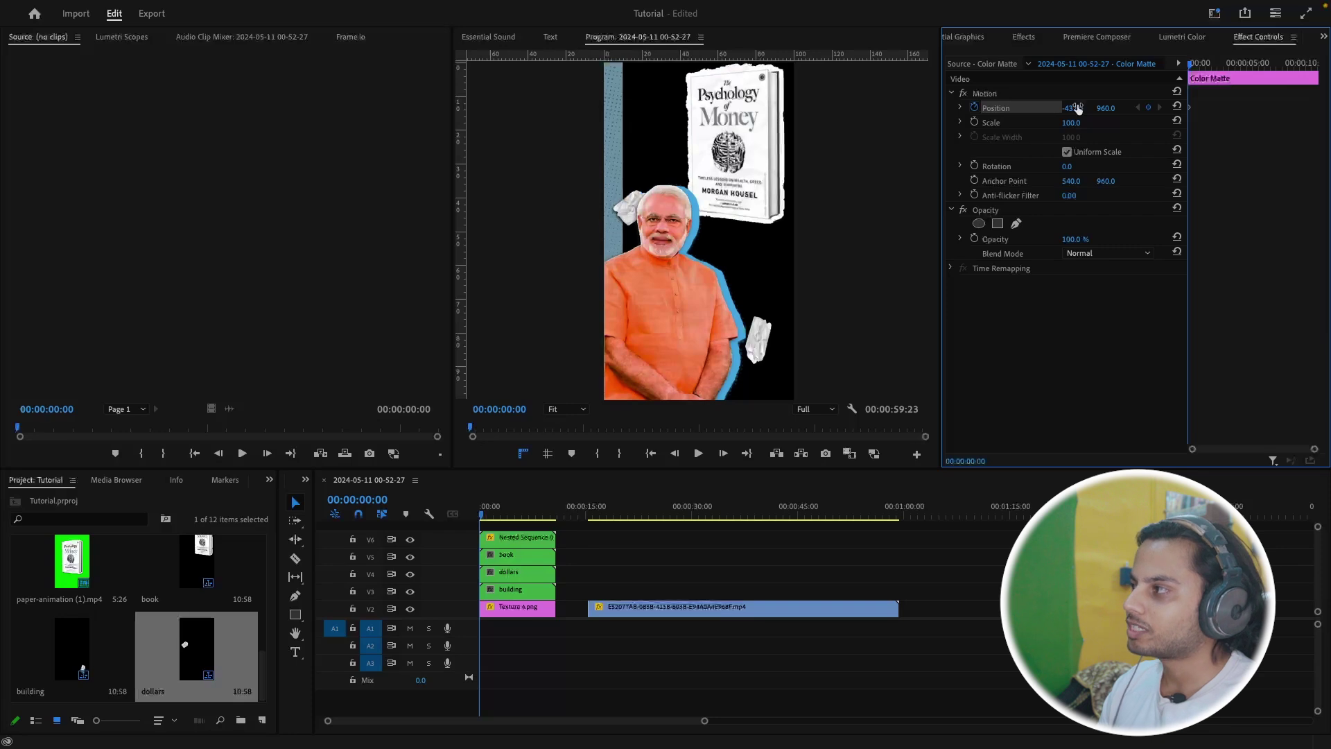
pyautogui.click(1234, 64)
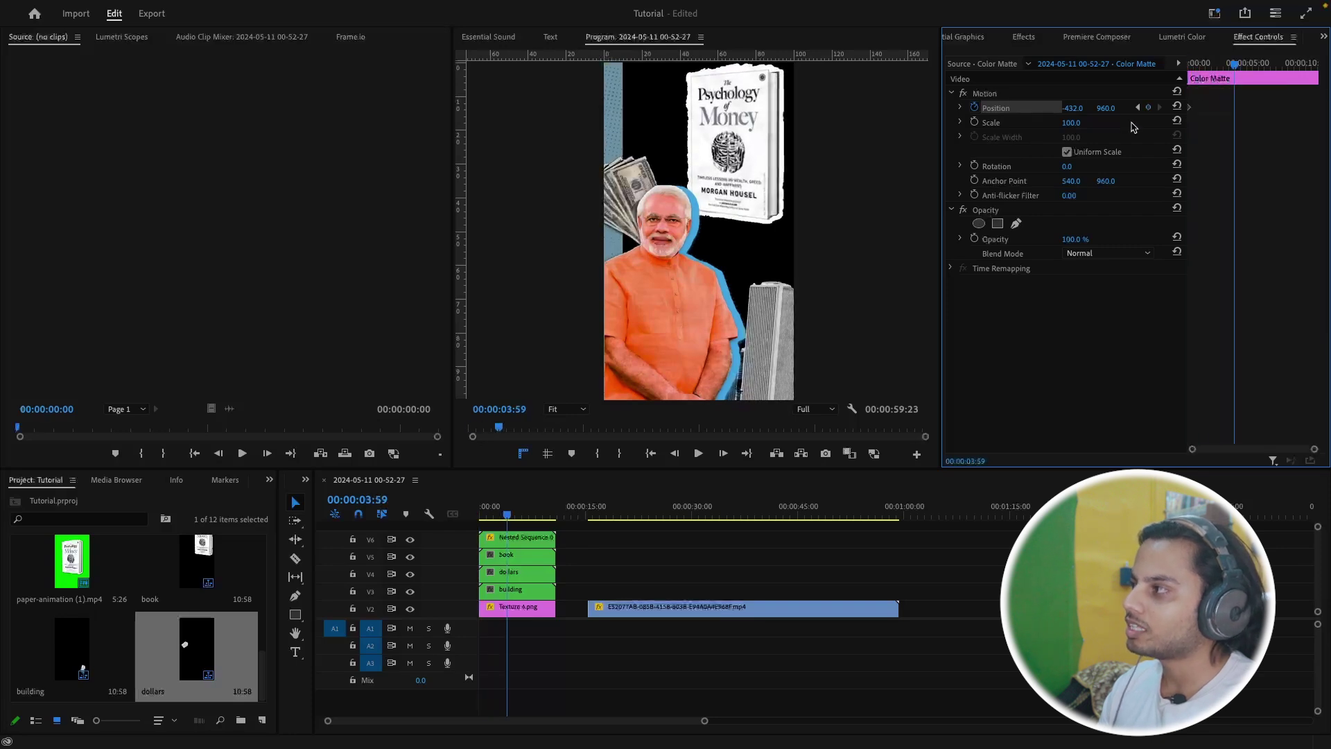
pyautogui.click(1177, 107)
pyautogui.moveTo(1220, 72); pyautogui.dragTo(1176, 65)
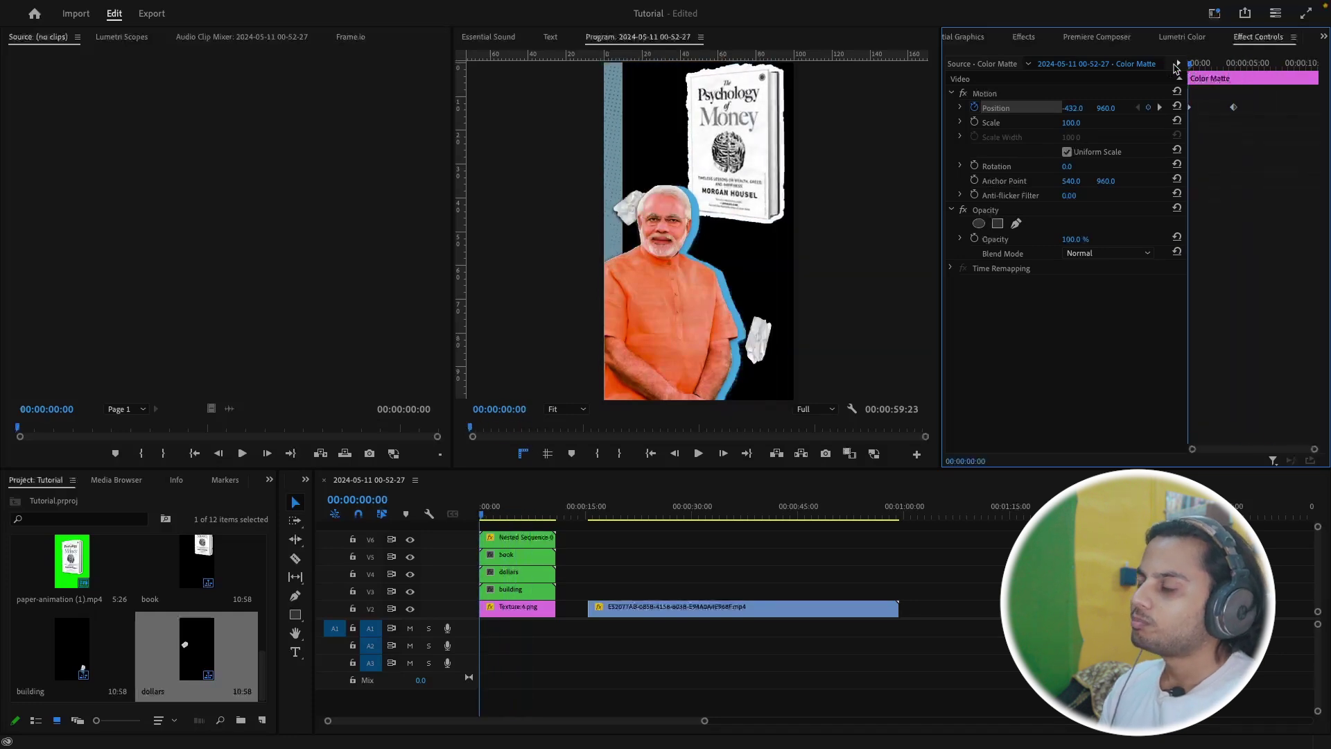
pyautogui.click(1233, 107)
pyautogui.press('Delete')
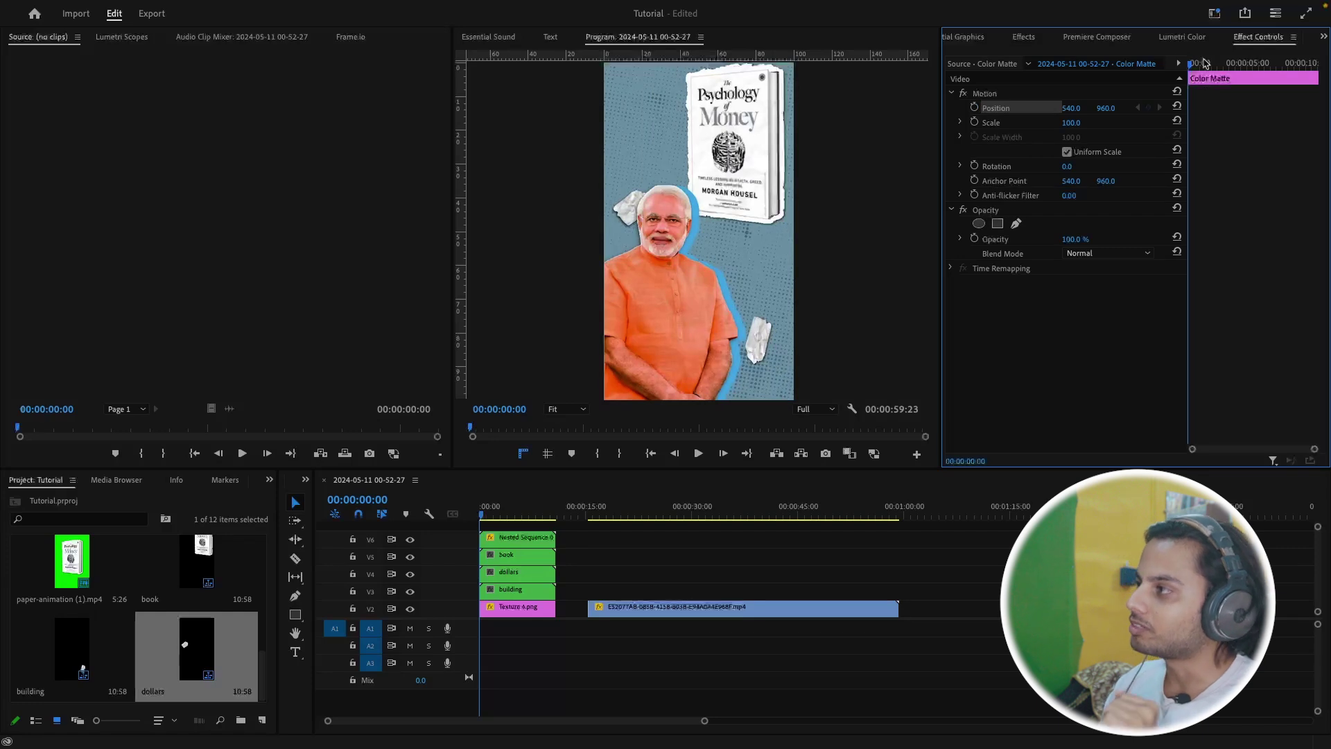
# Find the Transform distort effect and apply it to the Texture 4.png clip on V2
pyautogui.click(1043, 40)
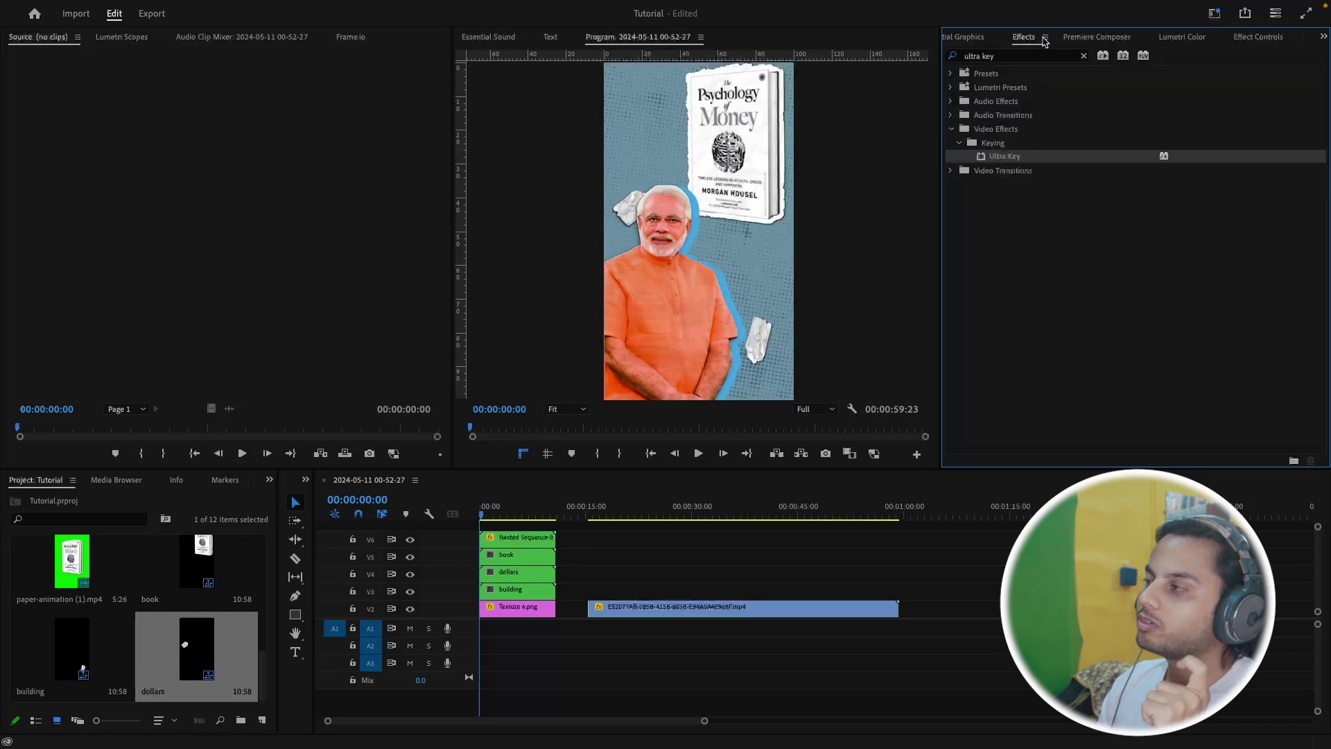
pyautogui.click(1083, 56)
pyautogui.write('transform')
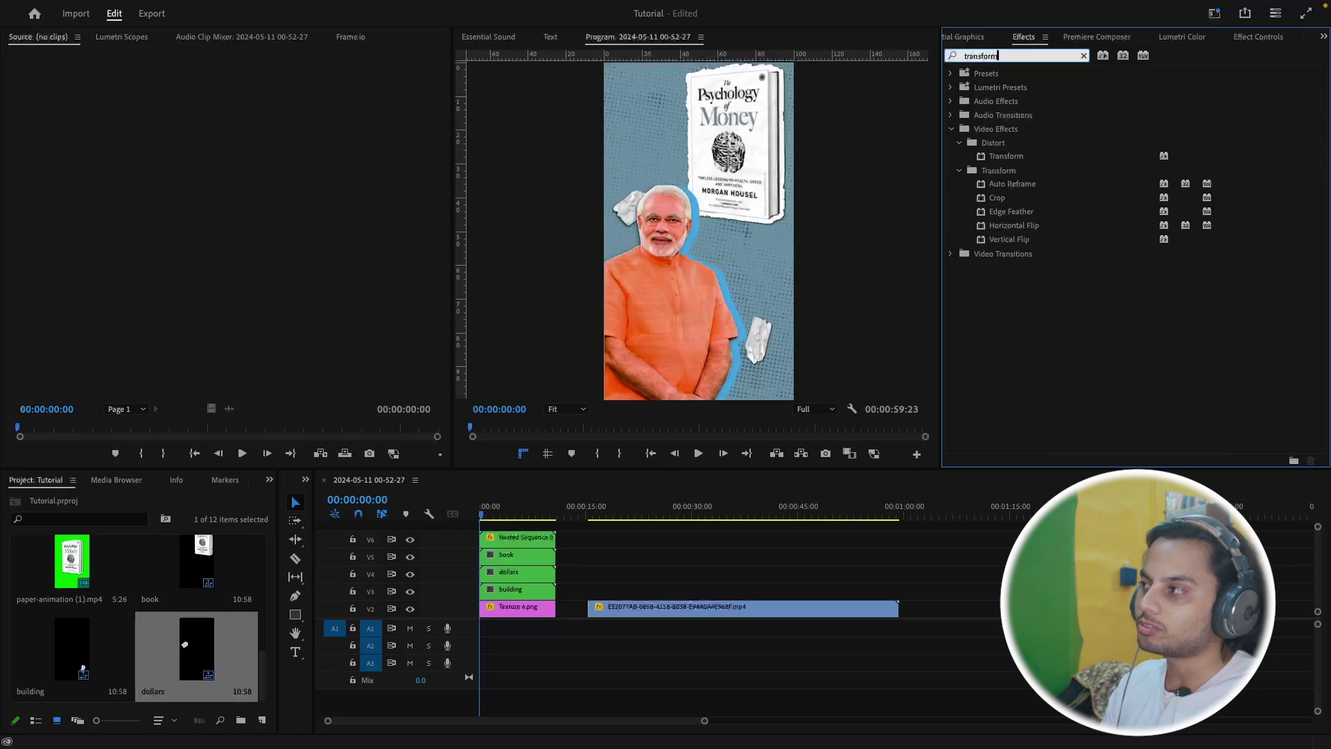
pyautogui.click(1016, 158)
pyautogui.moveTo(704, 393); pyautogui.dragTo(542, 609)
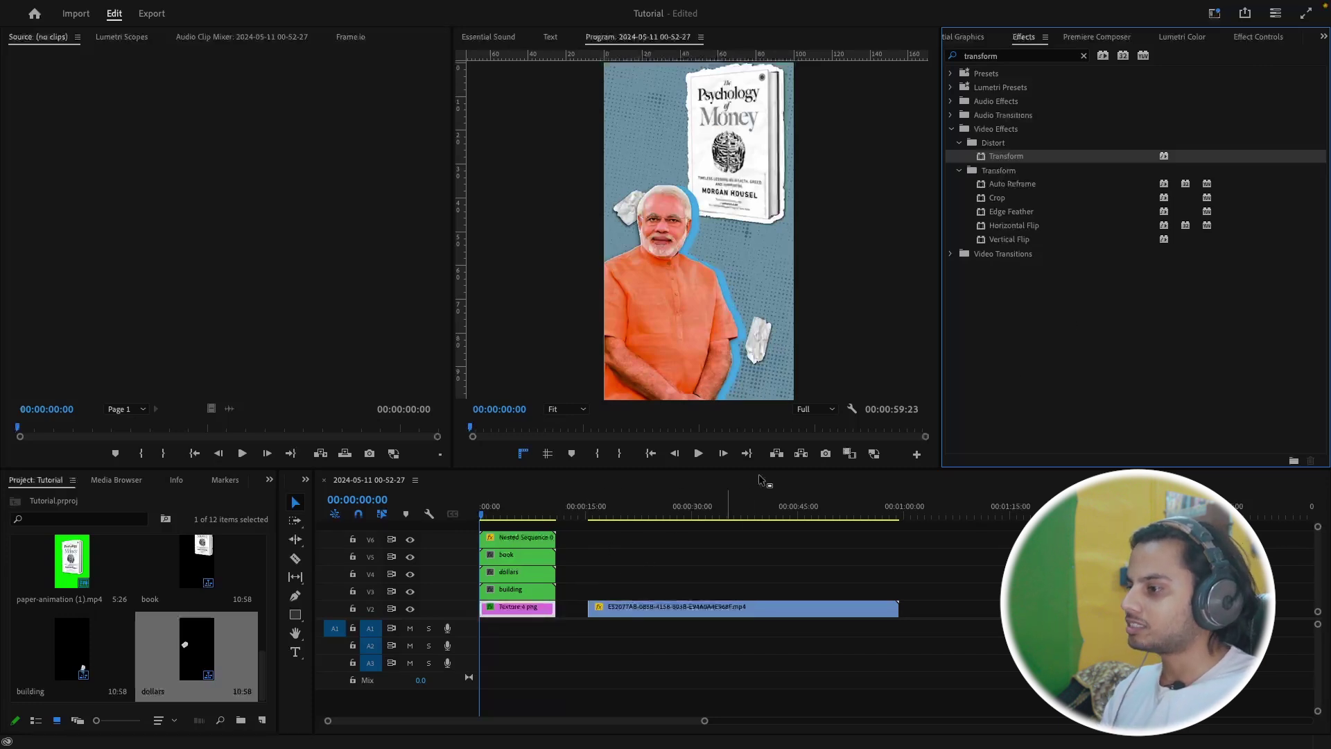
# Set the Transform effect's shutter angle to 270 on Texture 4.png
pyautogui.hotkey('shift', '5')
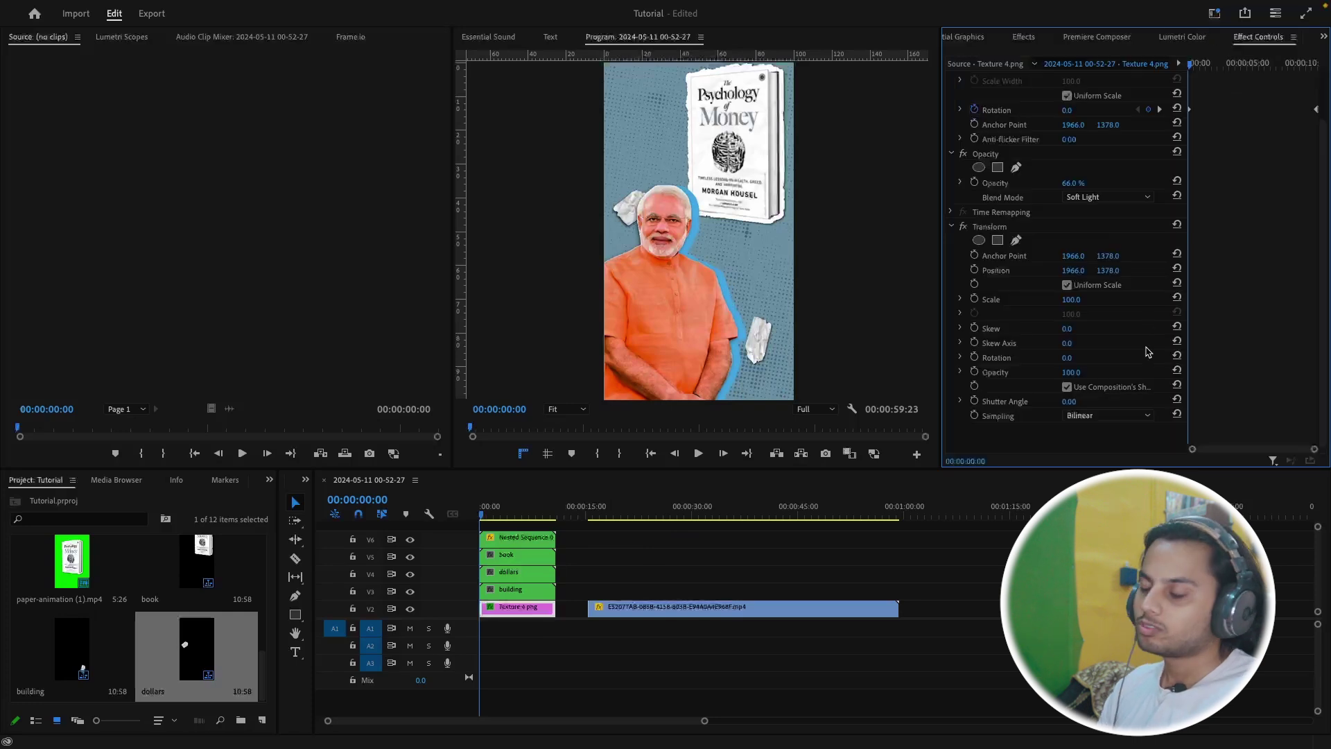
pyautogui.moveTo(1108, 270)
pyautogui.mouseDown()
pyautogui.moveTo(1206, 271)
pyautogui.moveTo(1114, 271)
pyautogui.mouseUp()
pyautogui.hotkey('ctrl', 'z')
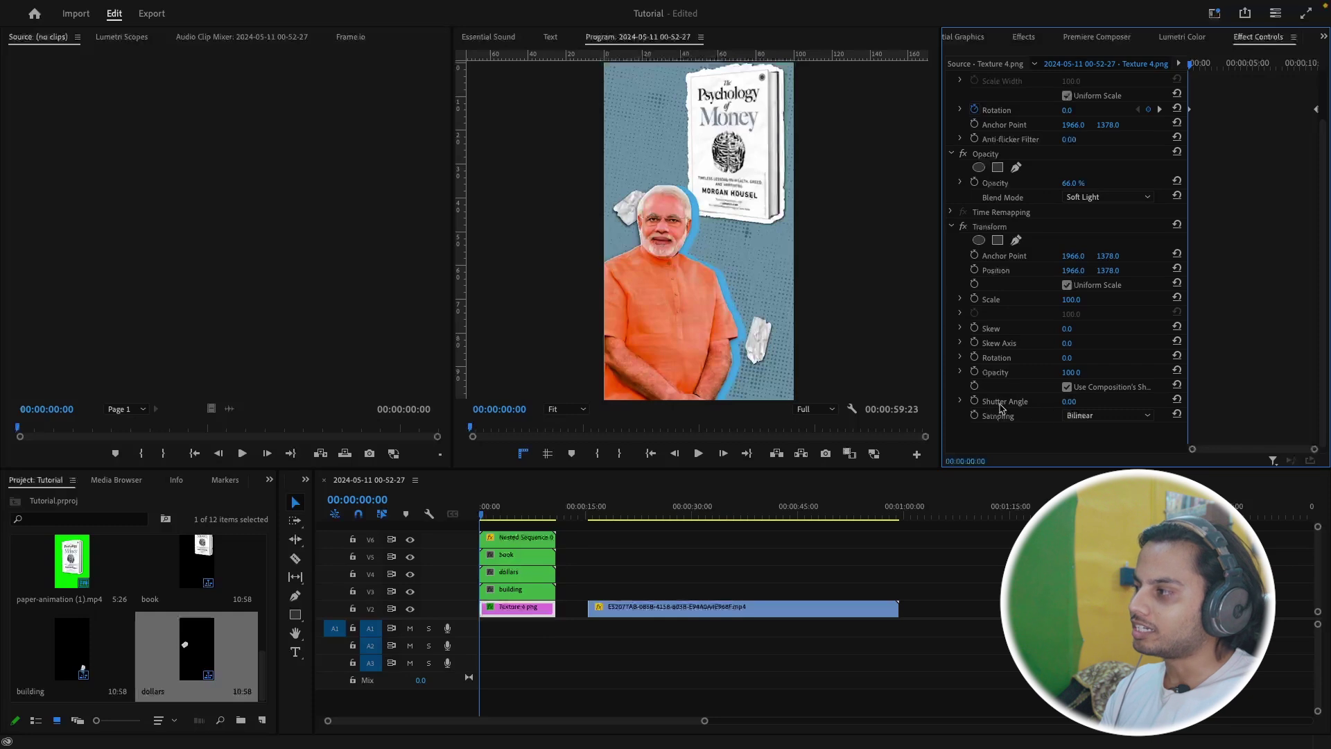
pyautogui.click(1066, 401)
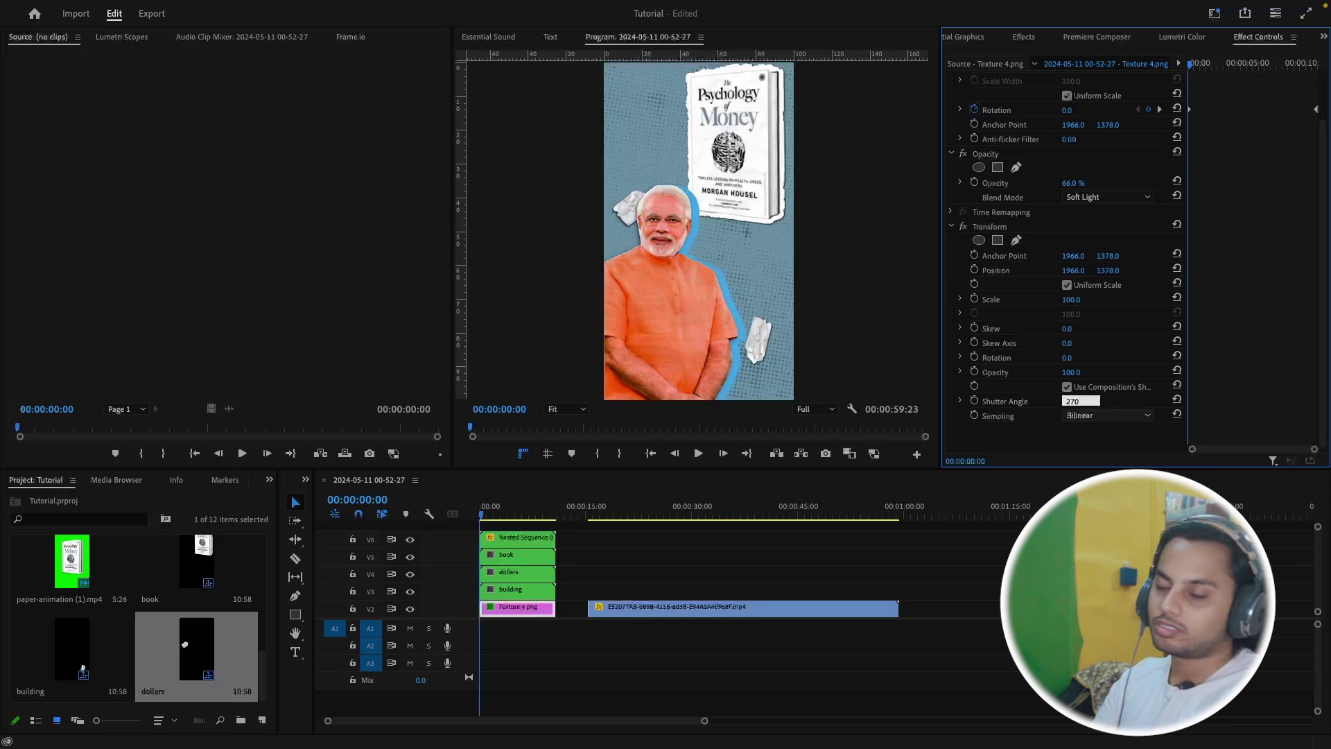
pyautogui.press('Return')
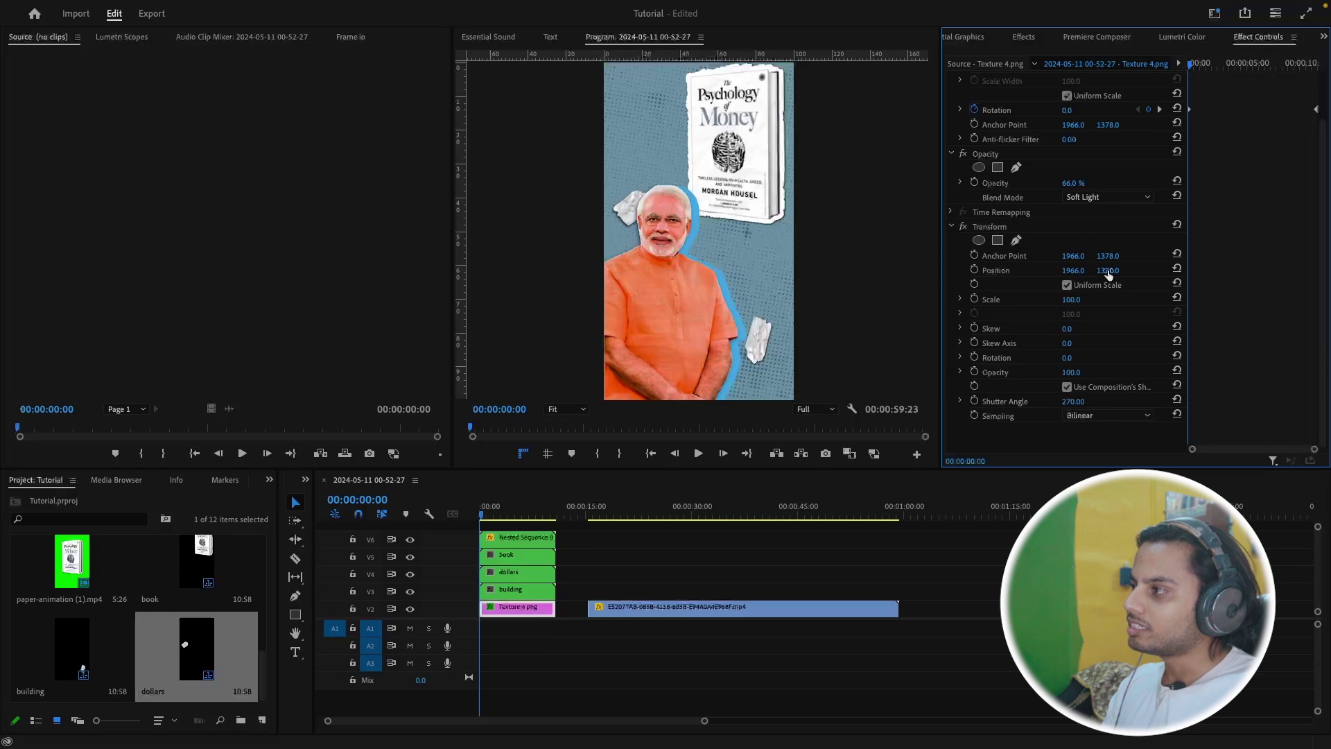
# Keyframe Texture 4.png's Transform position from 1966.0, 2390.0 at the clip start to the default 1966.0, 1378.0 at 00:00:05:13
pyautogui.moveTo(1108, 270); pyautogui.dragTo(1248, 270)
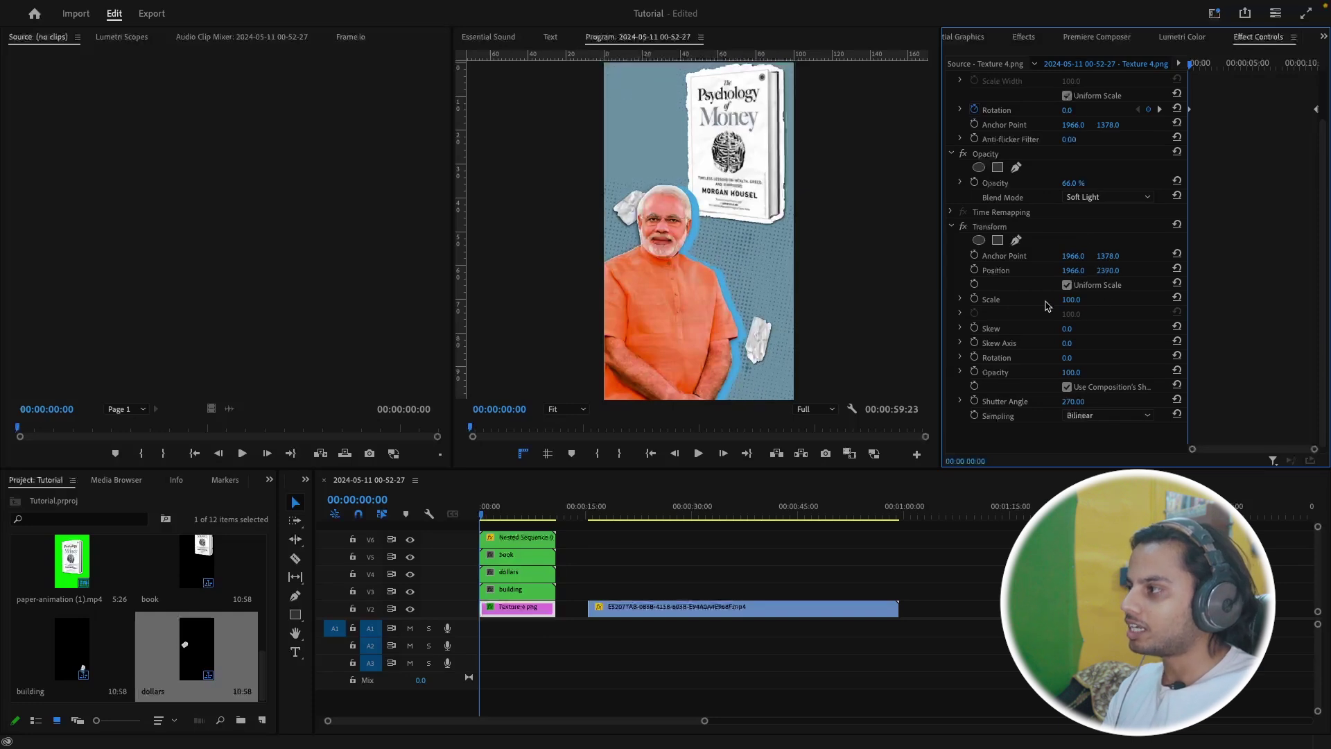
pyautogui.click(974, 269)
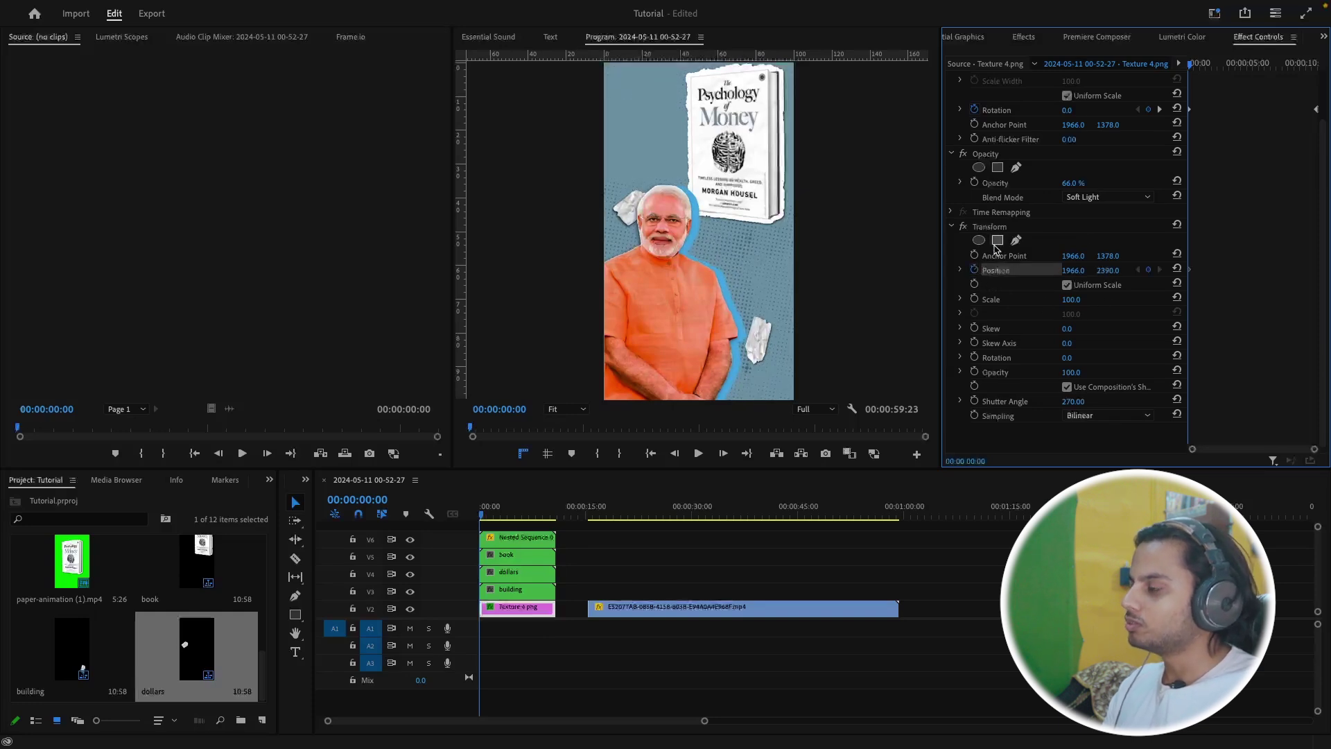
pyautogui.moveTo(1220, 65); pyautogui.dragTo(1248, 65)
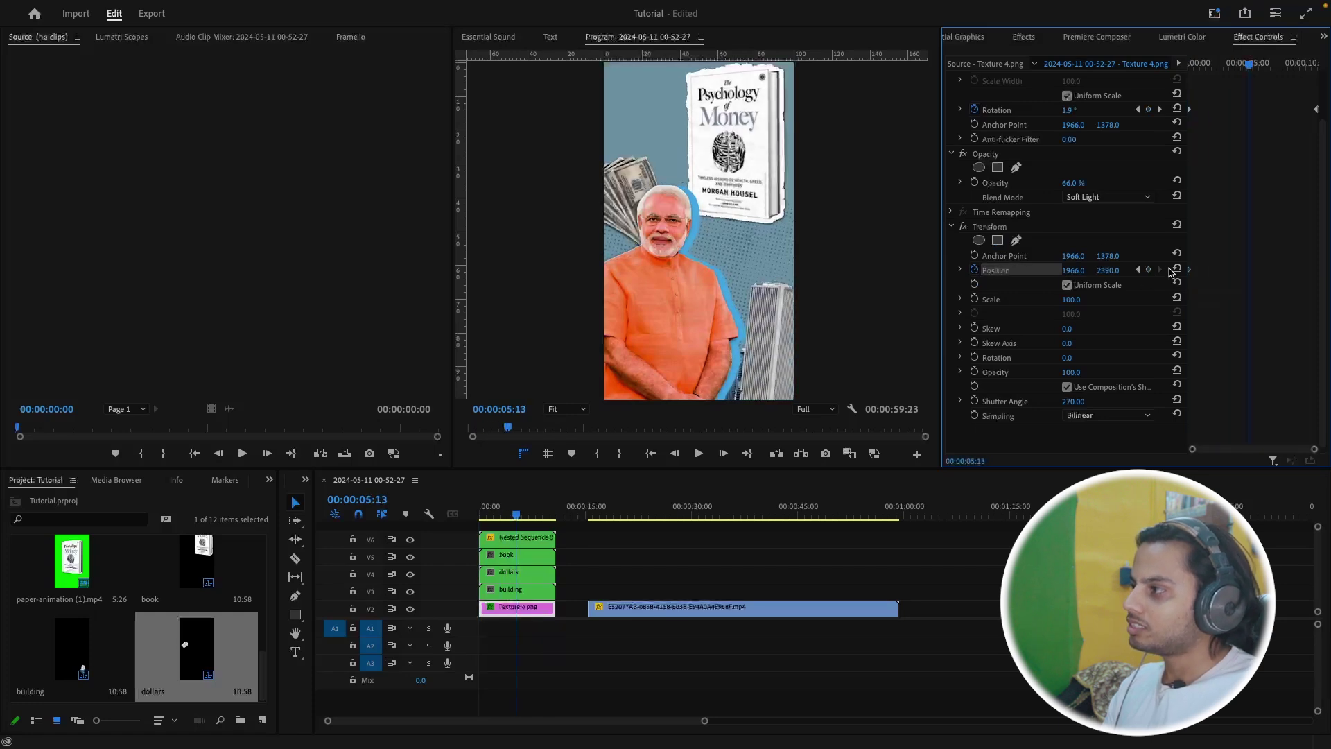
pyautogui.click(1177, 269)
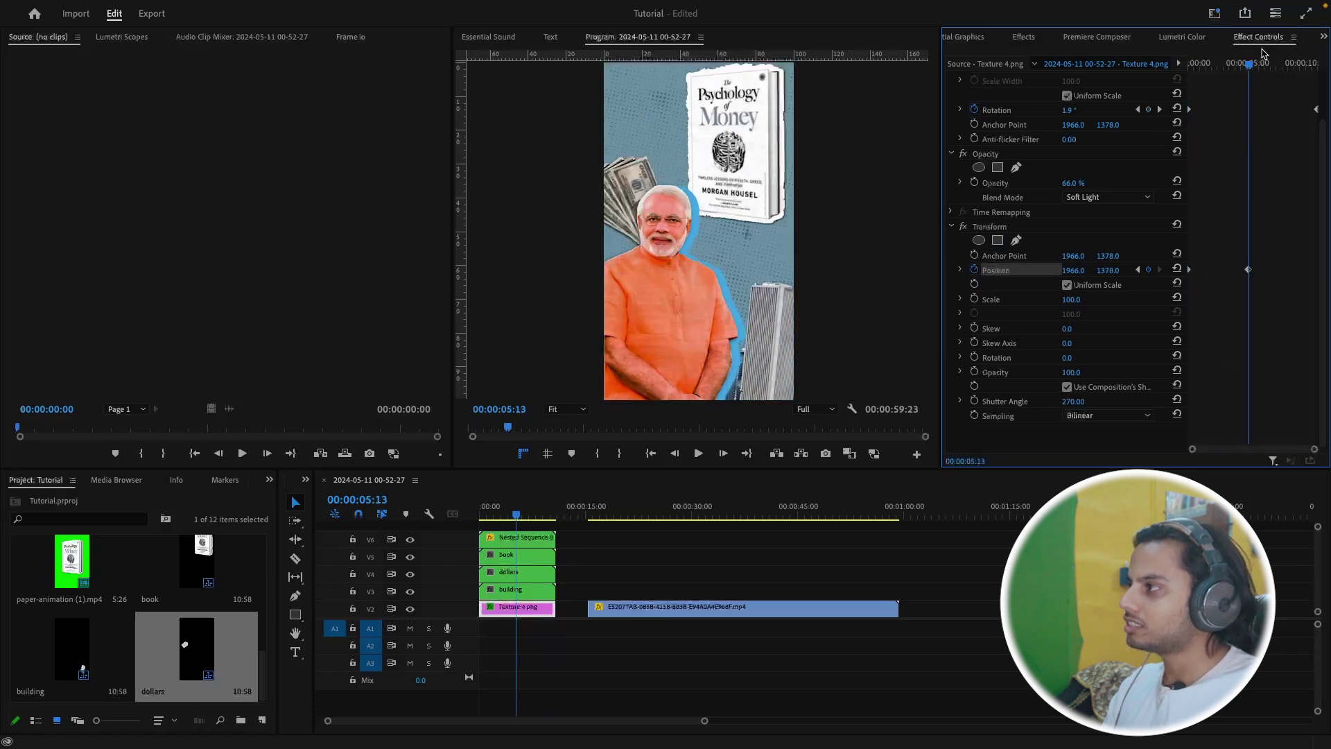
# Preview the texture's slide-in and move its end position keyframe to 00:00:01:24
pyautogui.moveTo(1248, 64); pyautogui.dragTo(1189, 65)
pyautogui.press('space')
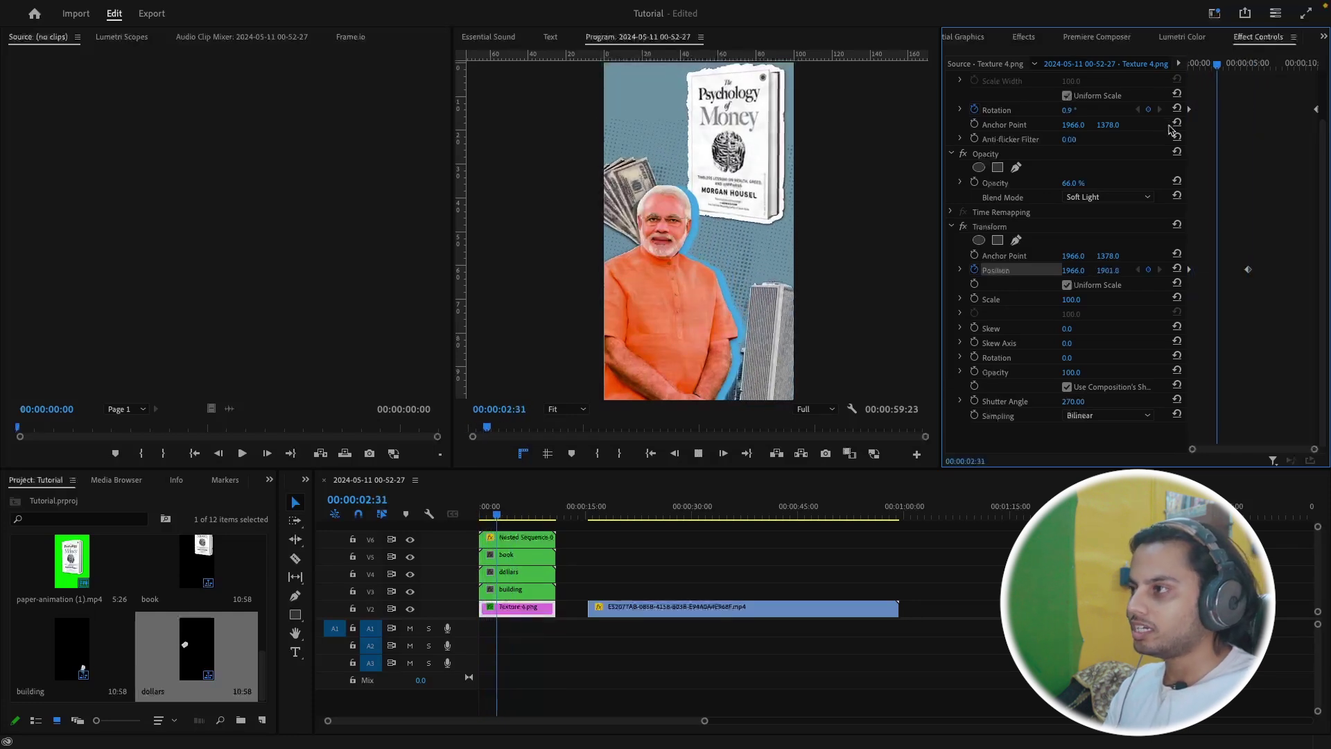
pyautogui.moveTo(1240, 86); pyautogui.dragTo(1182, 85)
pyautogui.press('space')
pyautogui.press('space')
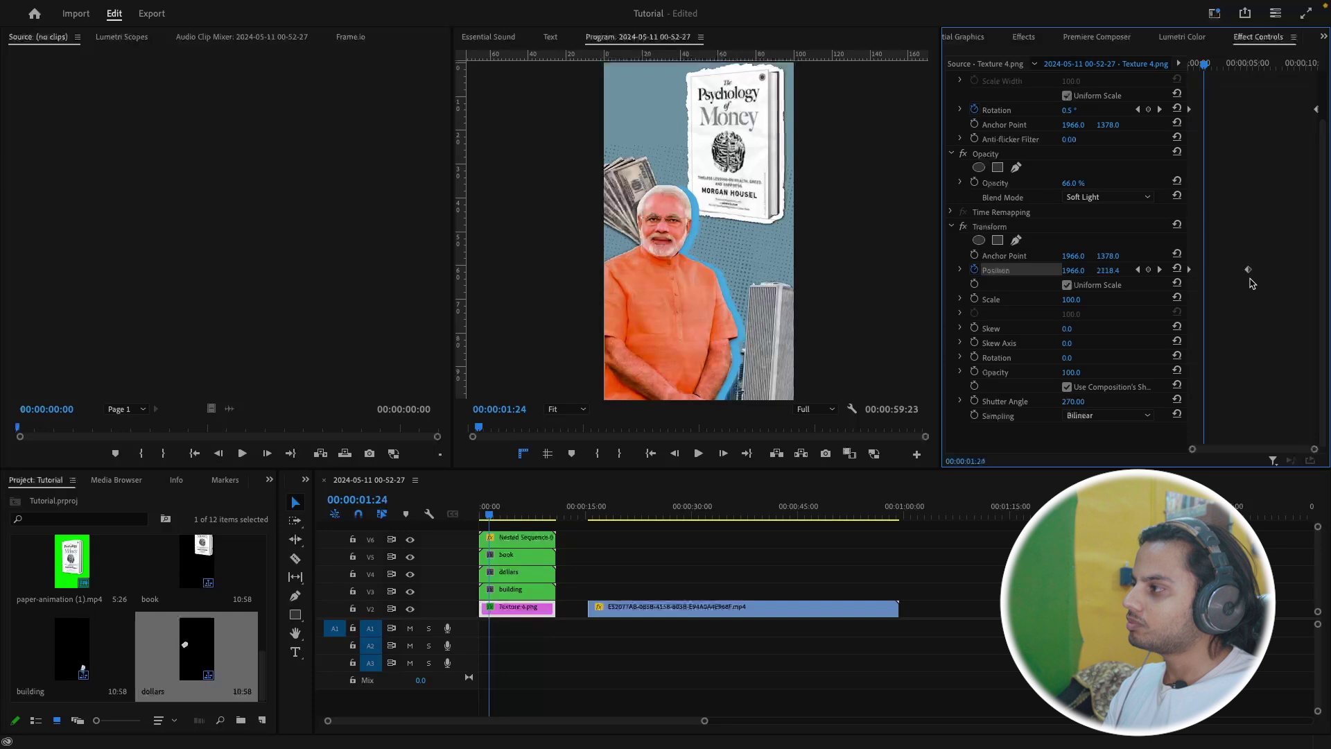
pyautogui.moveTo(1247, 270); pyautogui.dragTo(1203, 270)
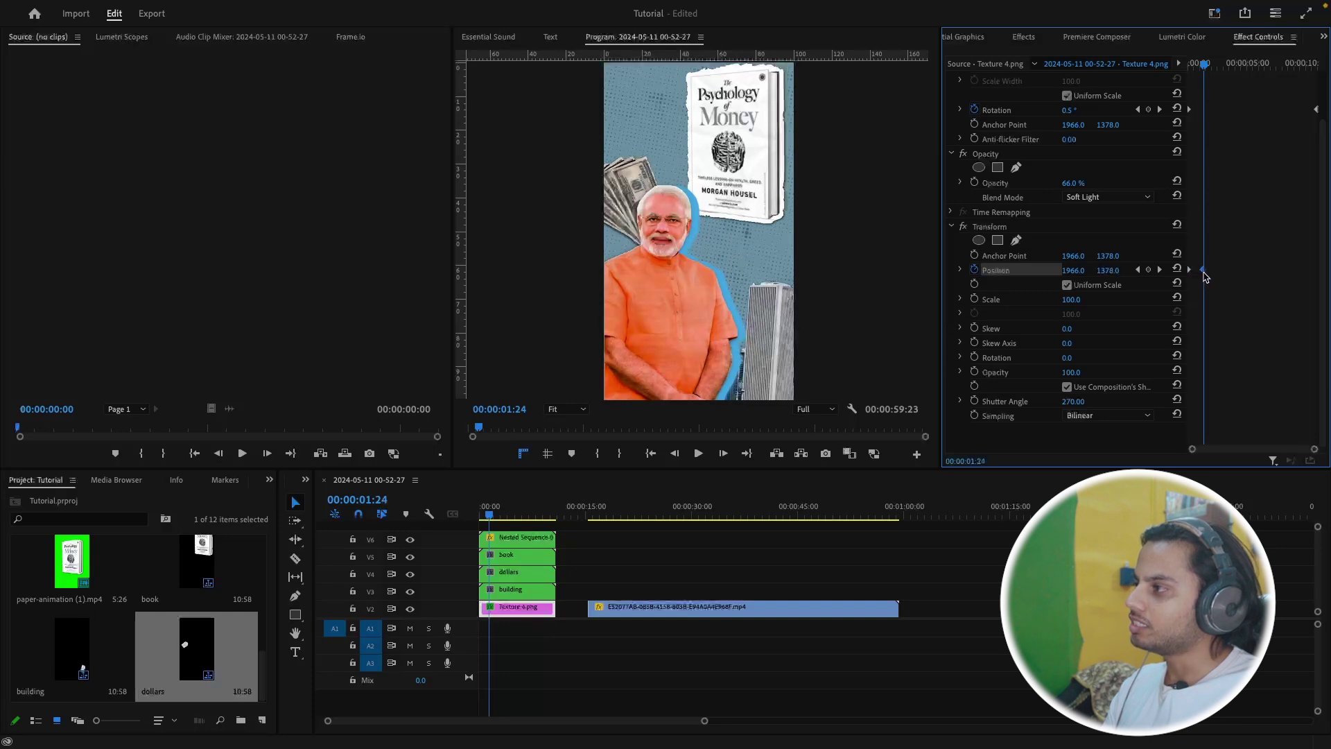
# Play the shortened texture slide-in from the start and return the playhead to the first position keyframe
pyautogui.click(1209, 82)
pyautogui.scroll(1, 1204, 80)
pyautogui.moveTo(1198, 68); pyautogui.dragTo(1164, 82)
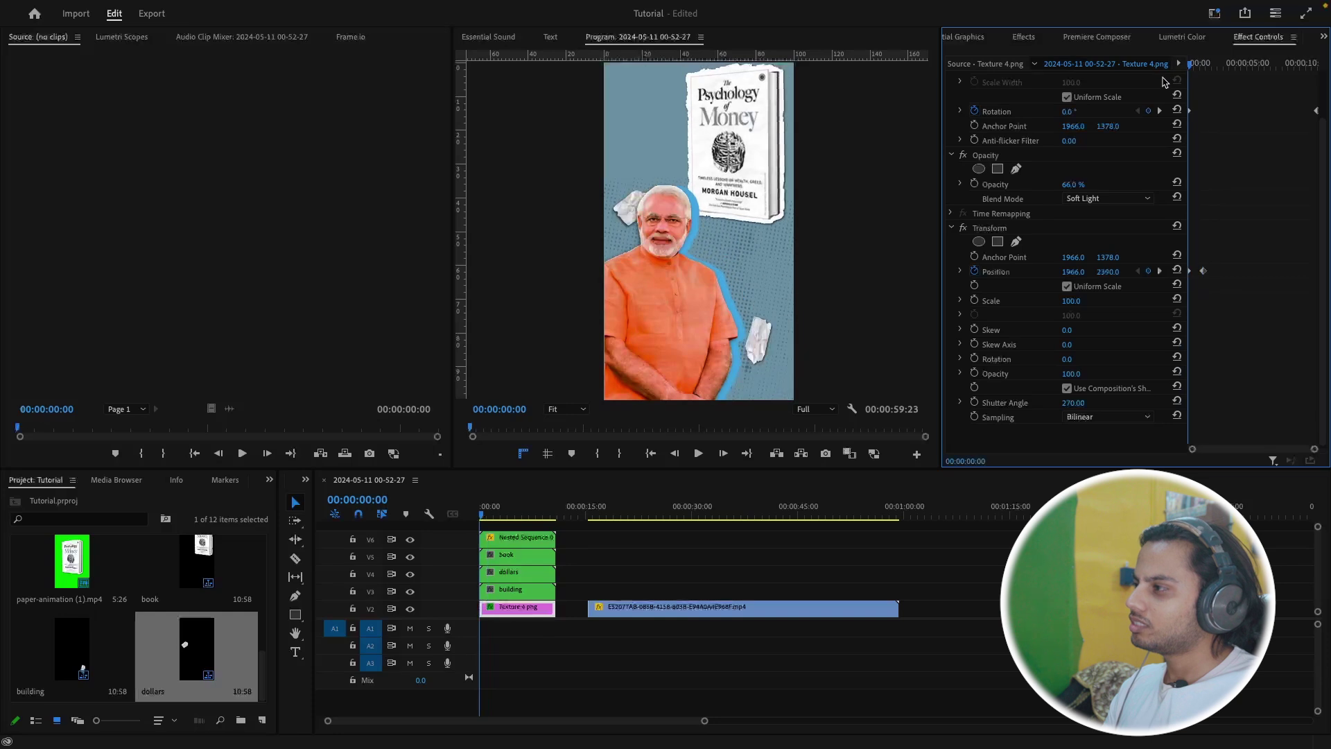
pyautogui.press('space')
pyautogui.moveTo(1193, 66)
pyautogui.mouseDown()
pyautogui.moveTo(1182, 73)
pyautogui.moveTo(1210, 81)
pyautogui.mouseUp()
pyautogui.moveTo(1196, 91); pyautogui.dragTo(1159, 85)
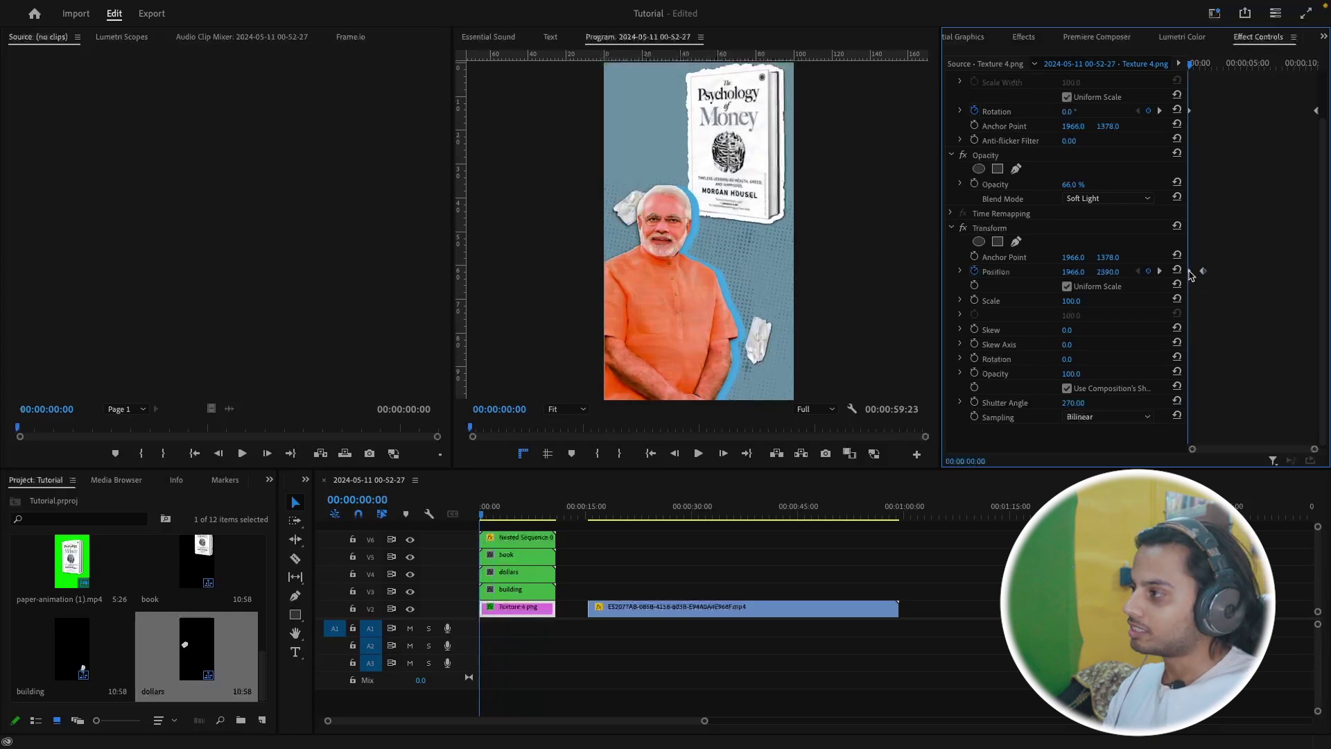
pyautogui.rightClick(1190, 274)
pyautogui.moveTo(1234, 401)
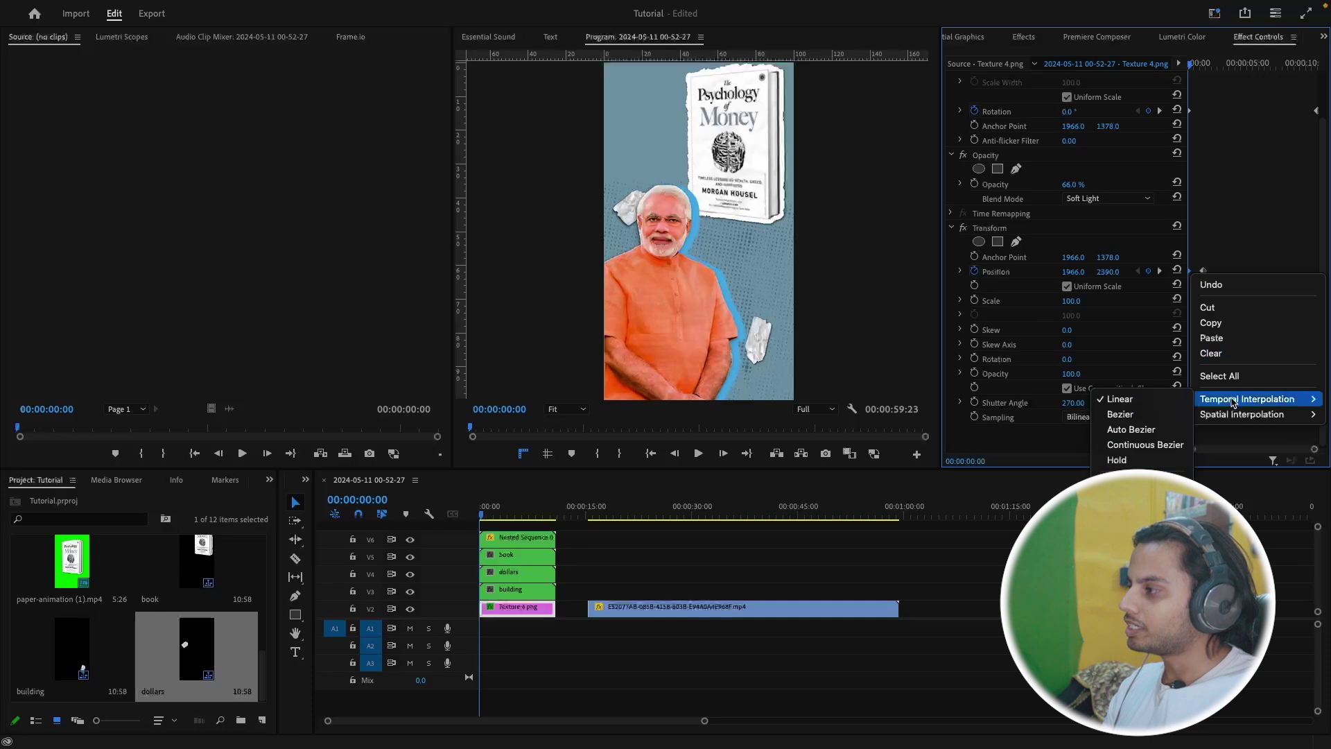
pyautogui.click(1255, 188)
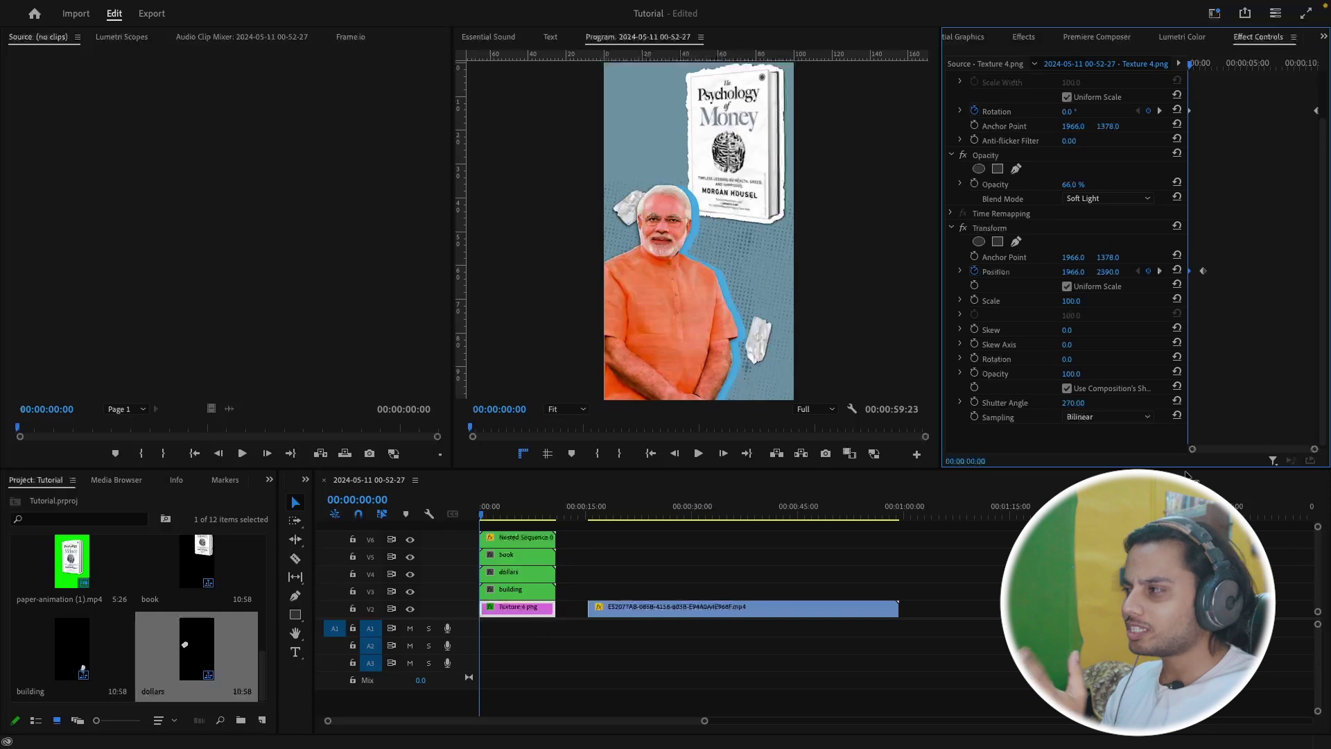
# Apply Ease Out to the first Transform position keyframe and Ease In to the second, and preview the eased motion
pyautogui.rightClick(1192, 275)
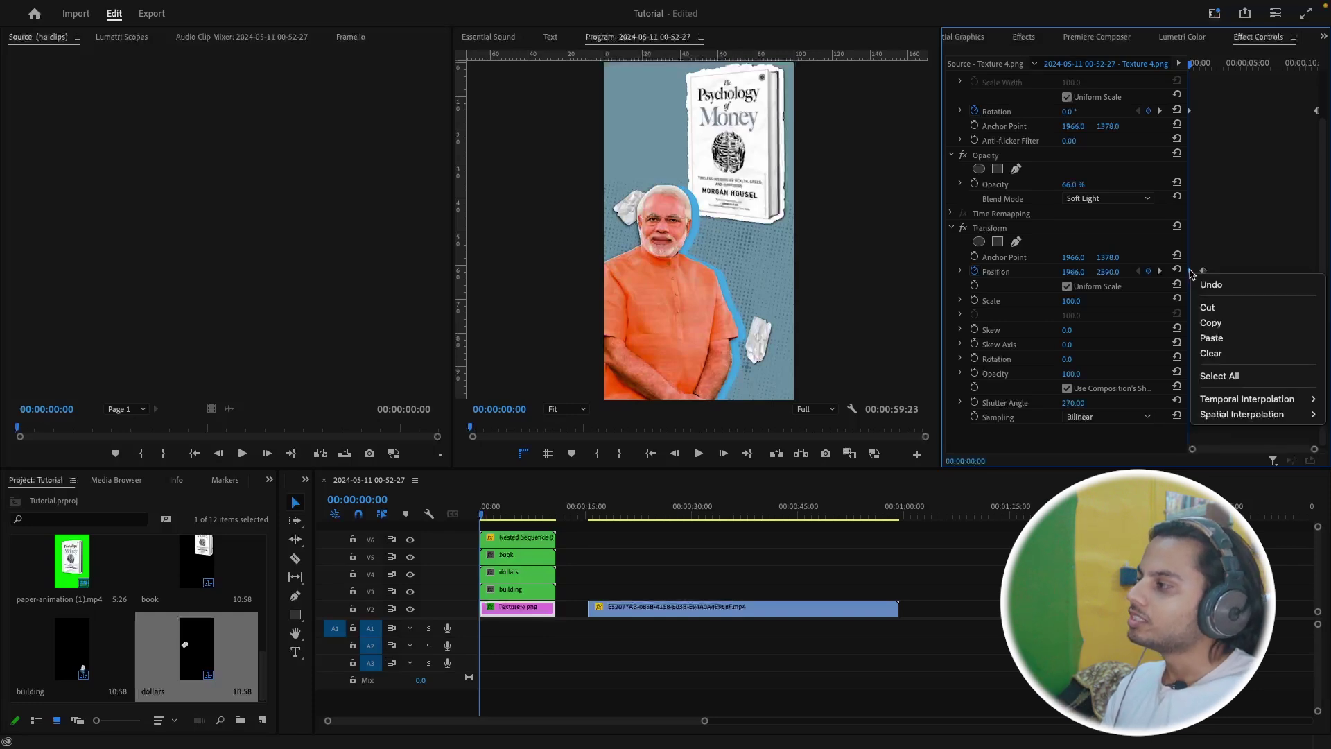
pyautogui.moveTo(1252, 400)
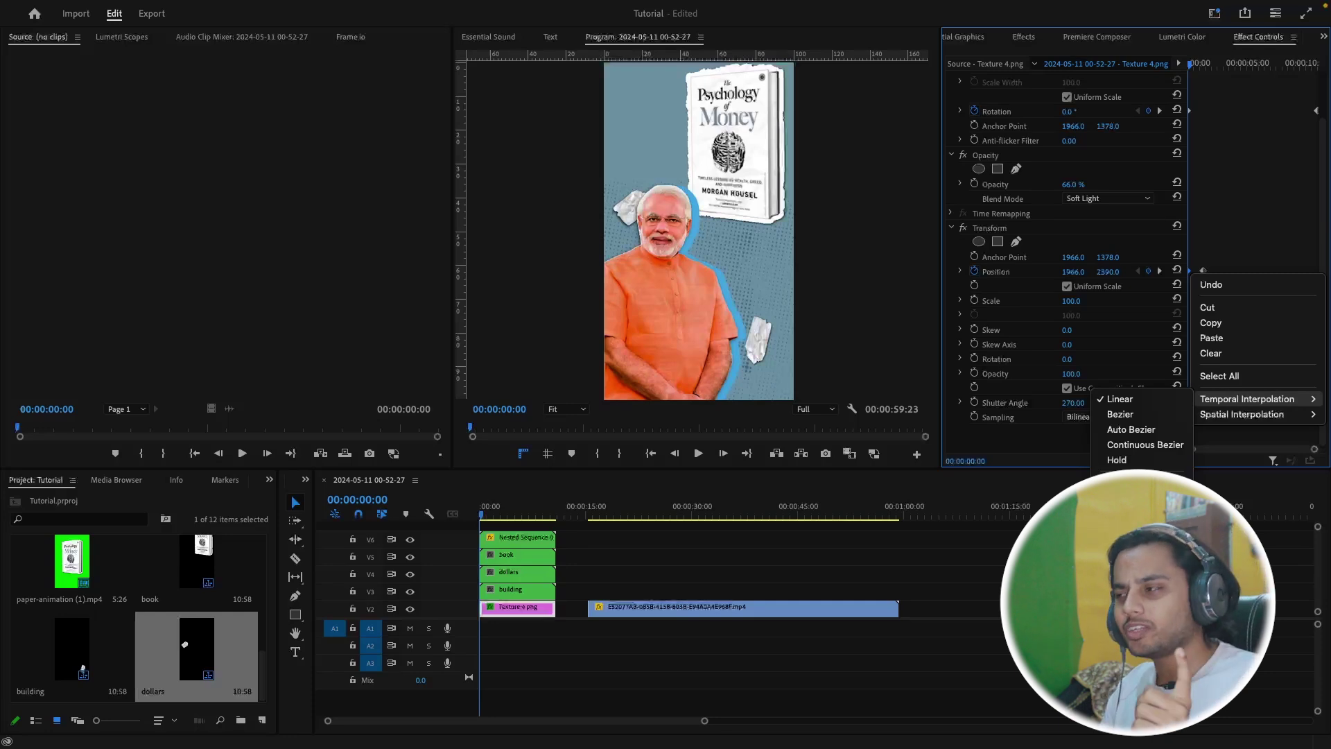
pyautogui.click(1124, 497)
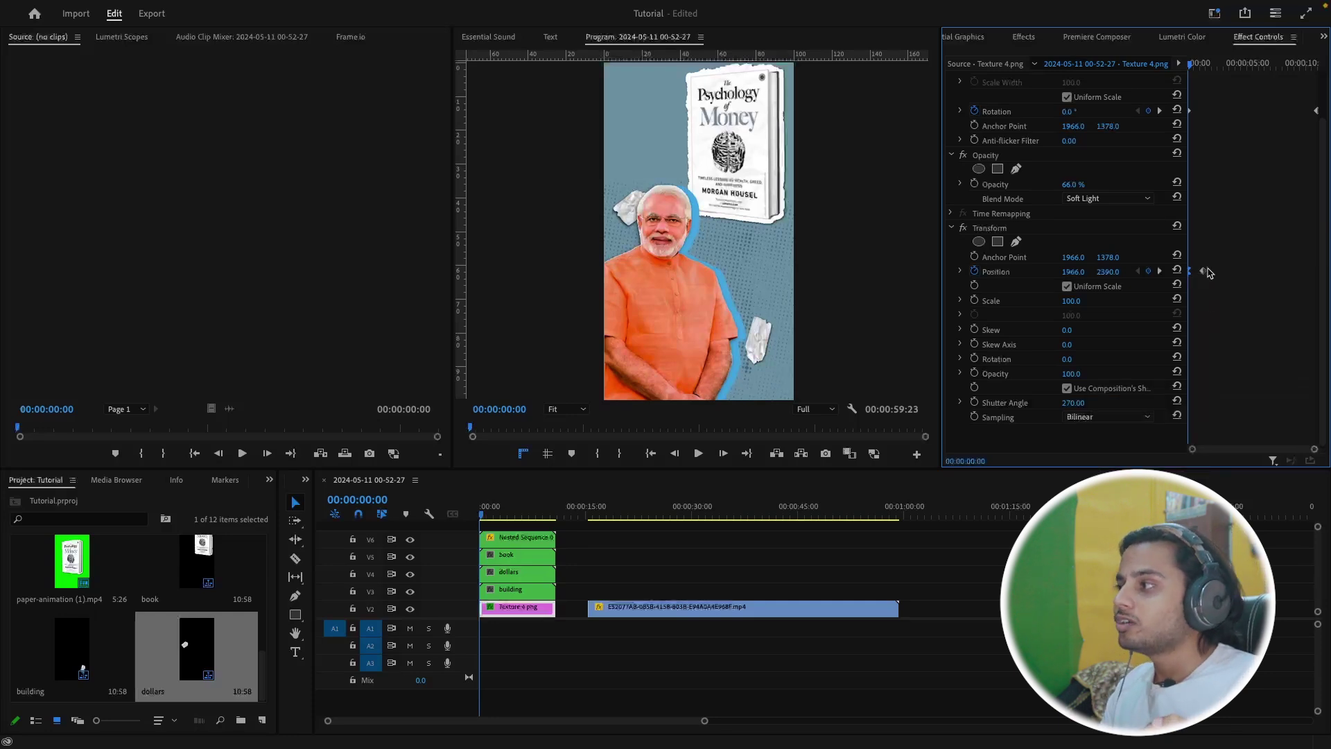
pyautogui.rightClick(1206, 271)
pyautogui.moveTo(1193, 399)
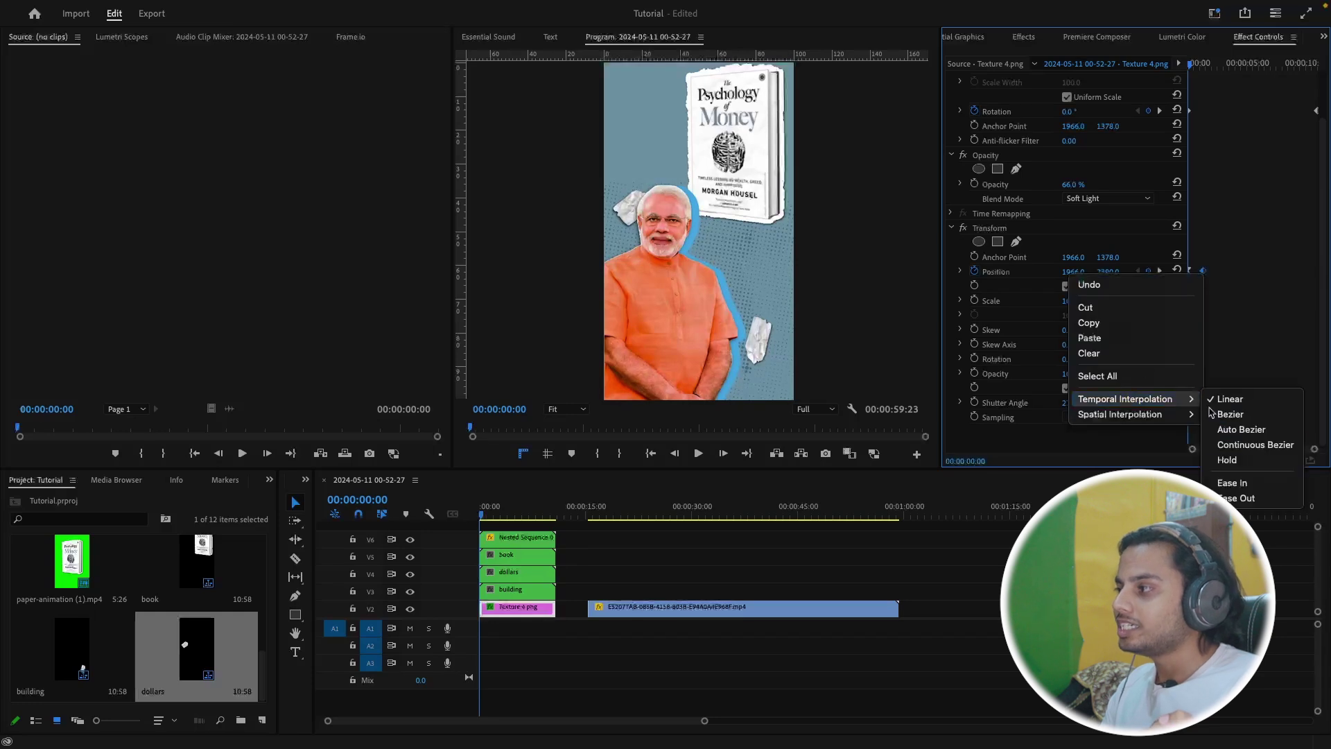
pyautogui.click(1234, 481)
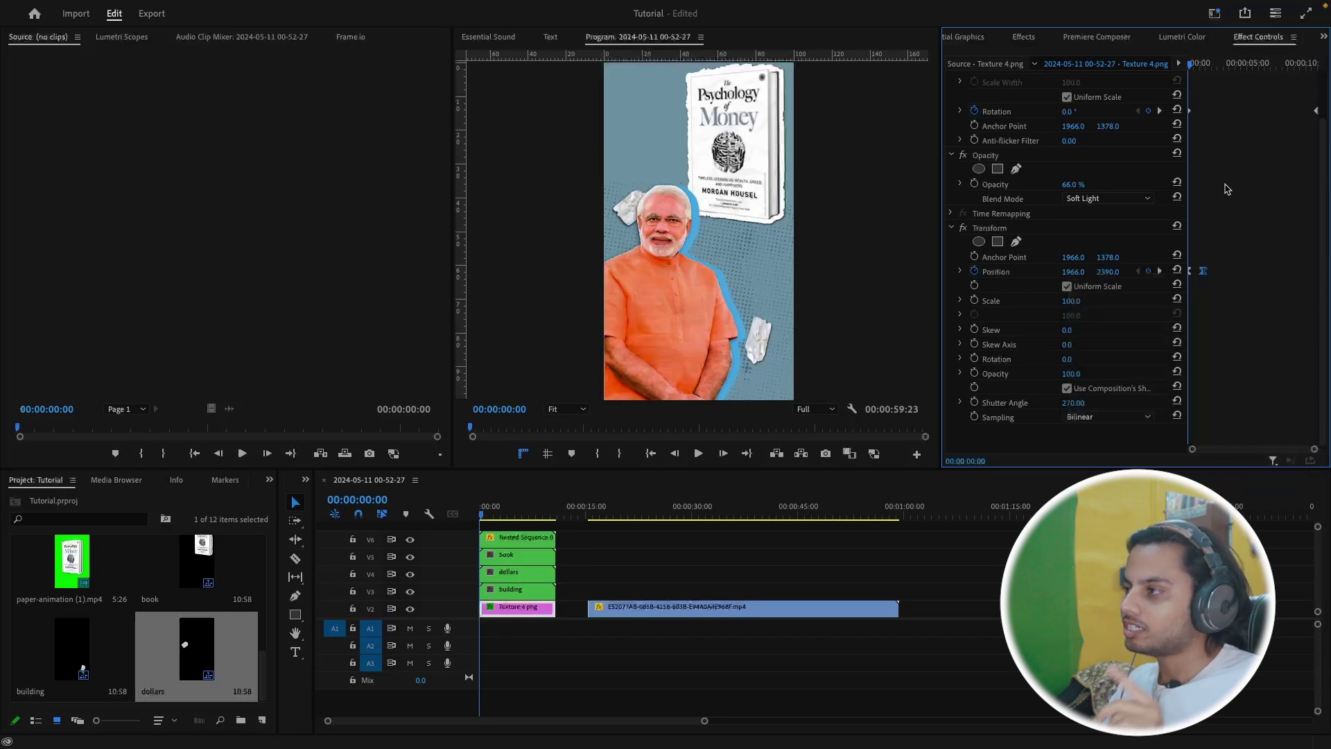
pyautogui.moveTo(1195, 69)
pyautogui.mouseDown()
pyautogui.moveTo(1210, 69)
pyautogui.moveTo(1173, 76)
pyautogui.mouseUp()
pyautogui.press('space')
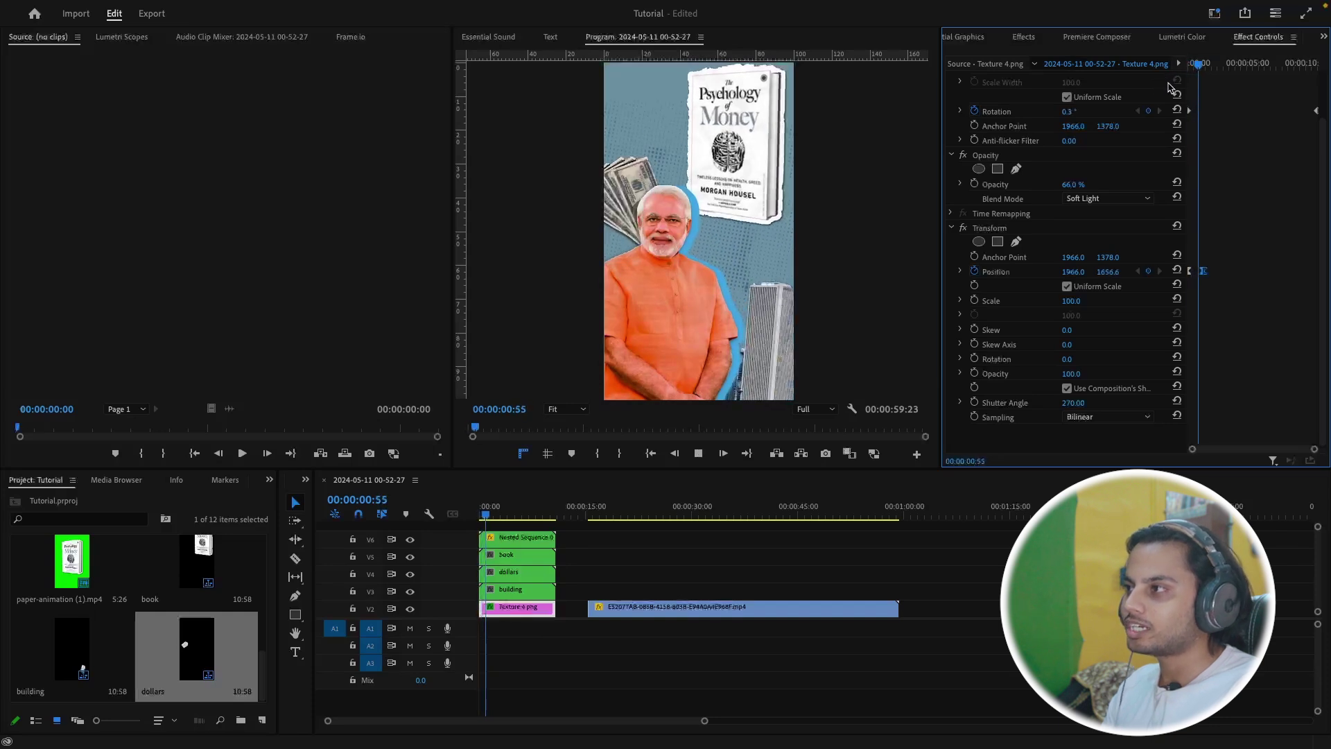
pyautogui.press('space')
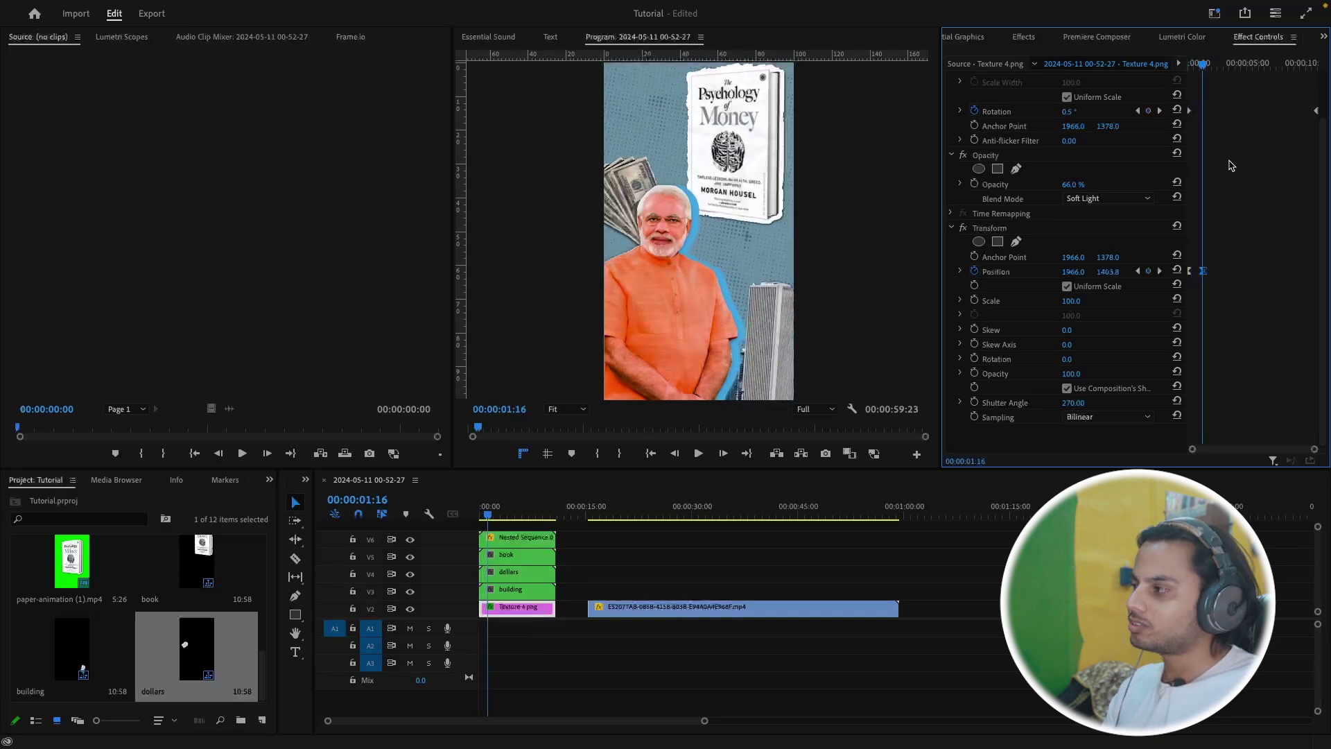
# Lengthen the end keyframe's ease-in handle on the position velocity graph so the motion peaks early, preview it and collapse the graph
pyautogui.moveTo(1310, 450); pyautogui.dragTo(1262, 450)
pyautogui.click(960, 272)
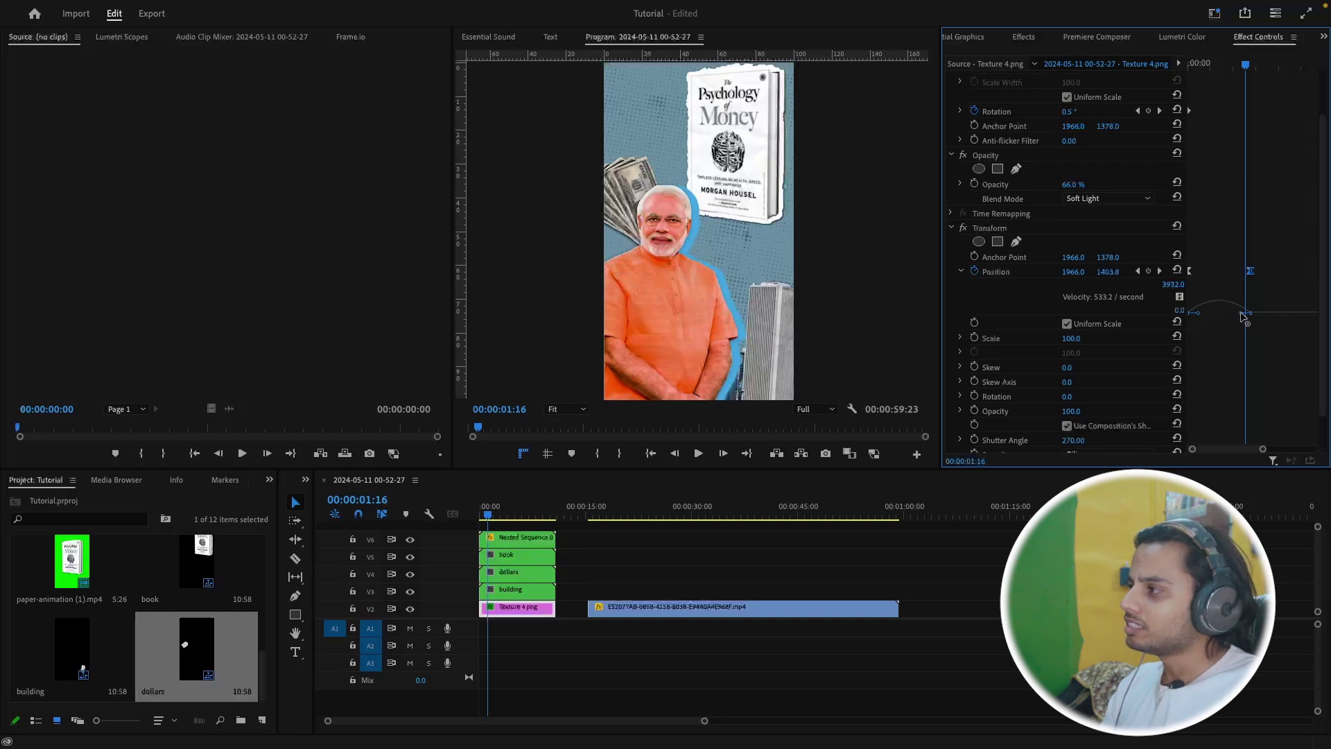
pyautogui.moveTo(1242, 316); pyautogui.dragTo(1212, 319)
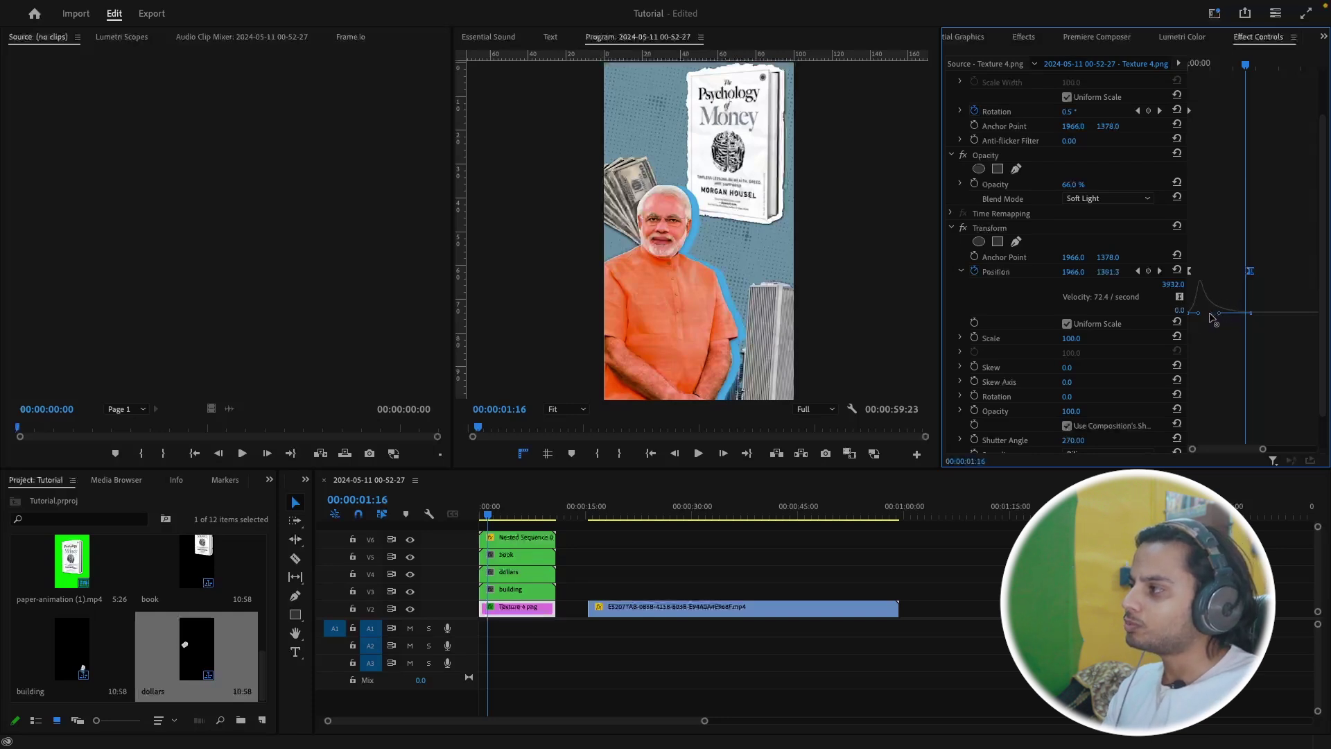
pyautogui.moveTo(1226, 65); pyautogui.dragTo(1176, 60)
pyautogui.press('space')
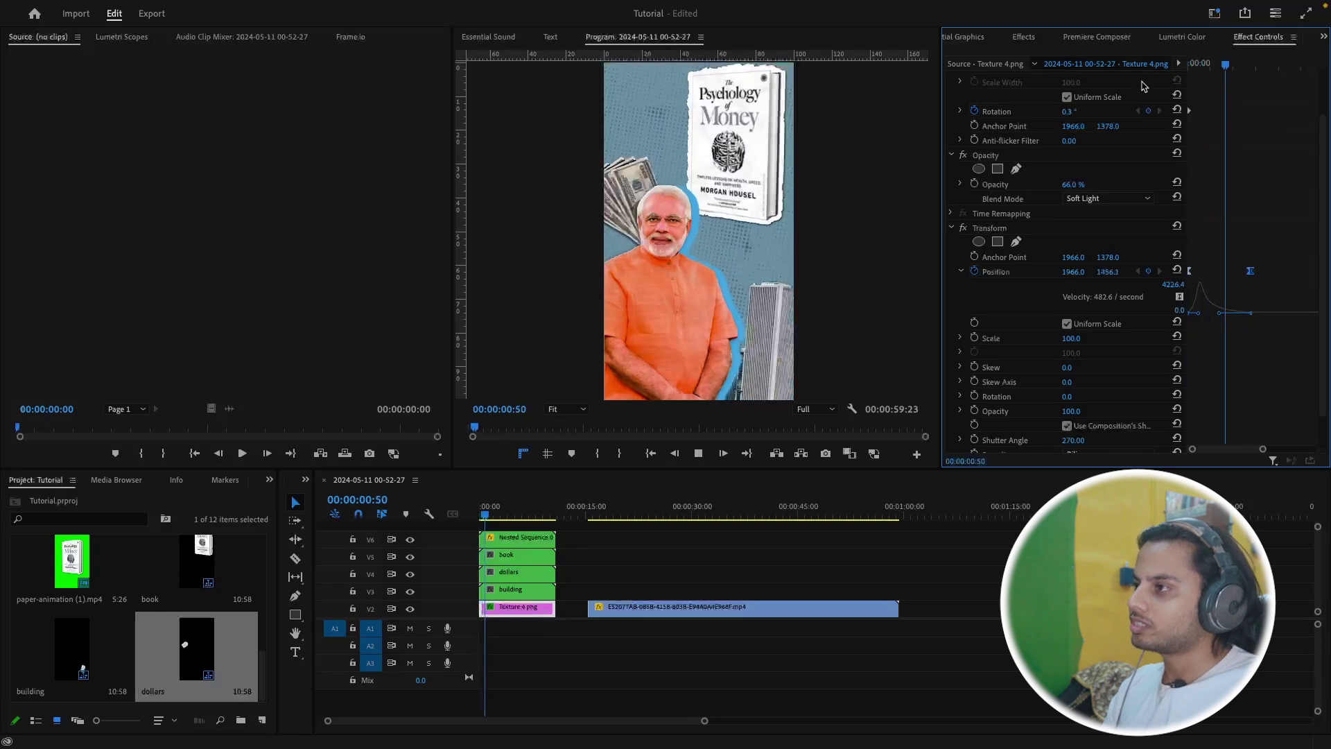
pyautogui.press('space')
pyautogui.press('space')
pyautogui.press('space')
pyautogui.click(962, 272)
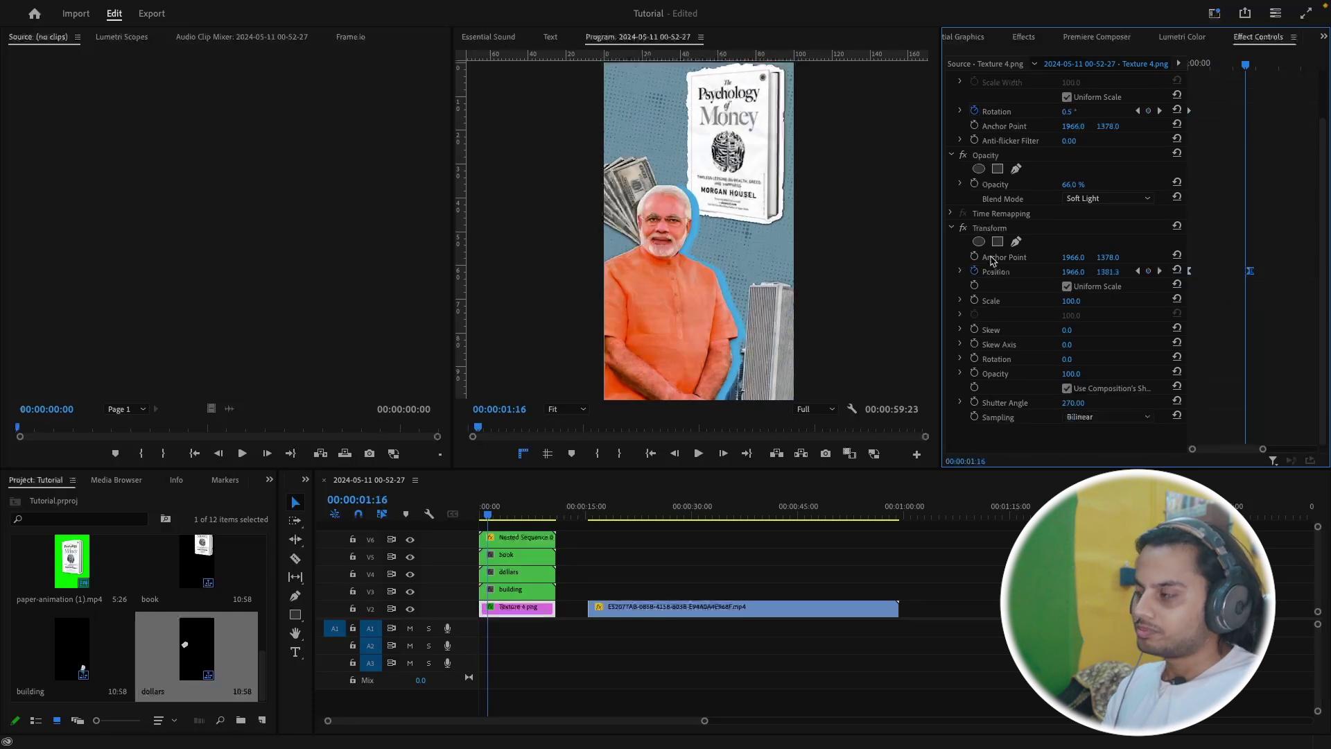
# Try copying the Transform effect from Texture 4.png onto the Nested Sequence 01 clip, preview it and undo the paste
pyautogui.click(1005, 231)
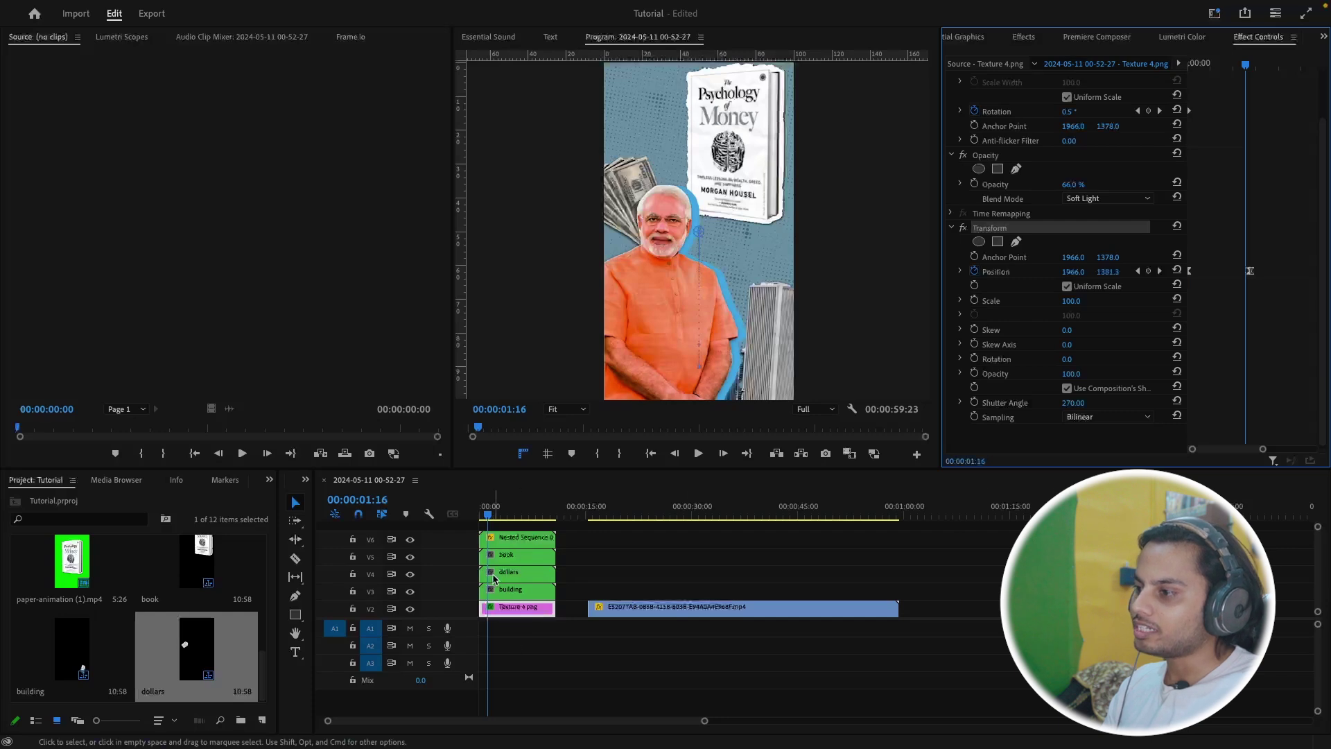
pyautogui.click(535, 543)
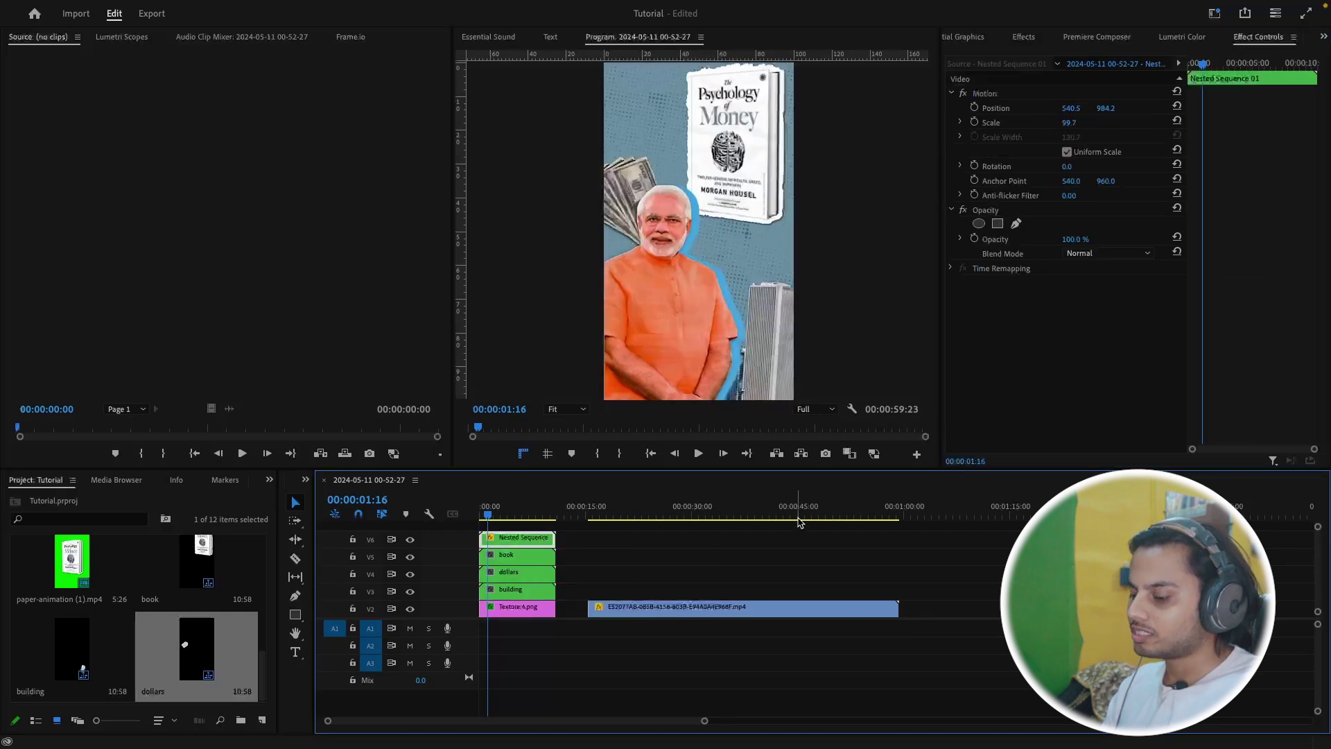
pyautogui.hotkey('ctrl', 'v')
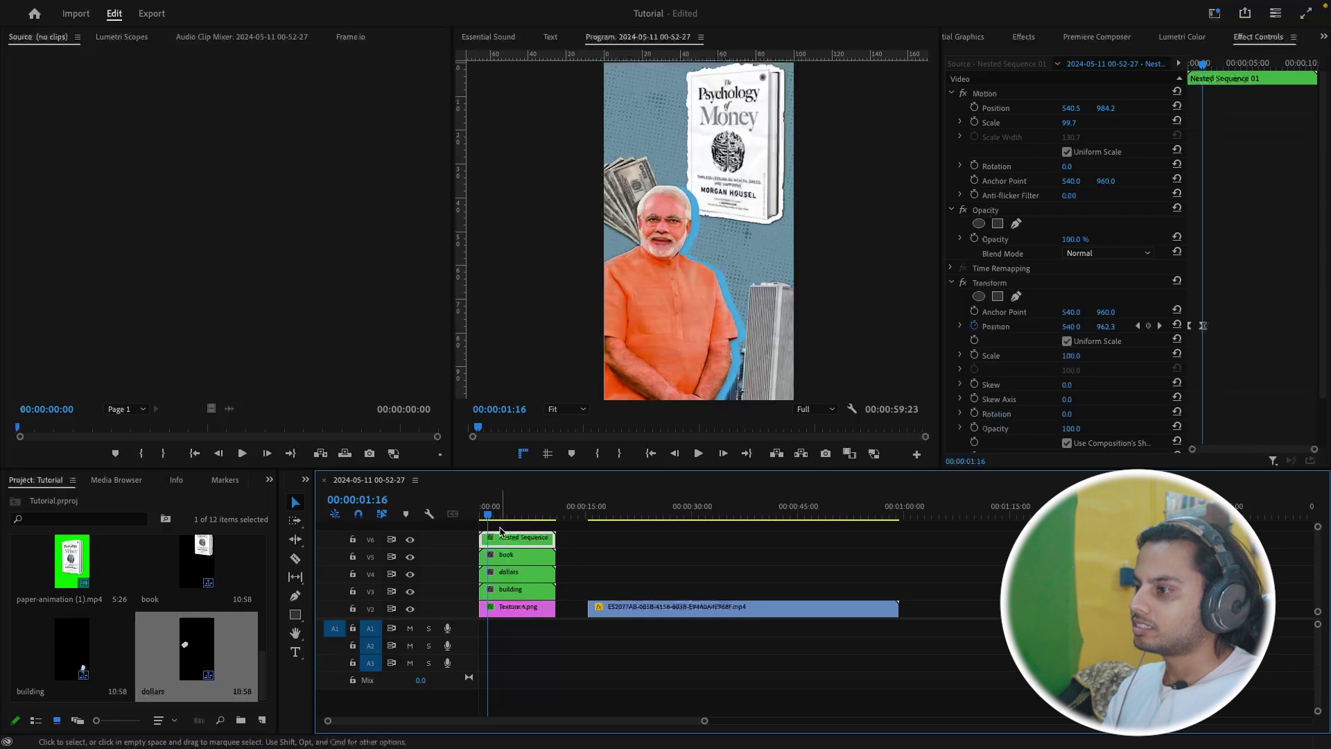
pyautogui.moveTo(488, 513); pyautogui.dragTo(461, 523)
pyautogui.press('space')
pyautogui.press('space')
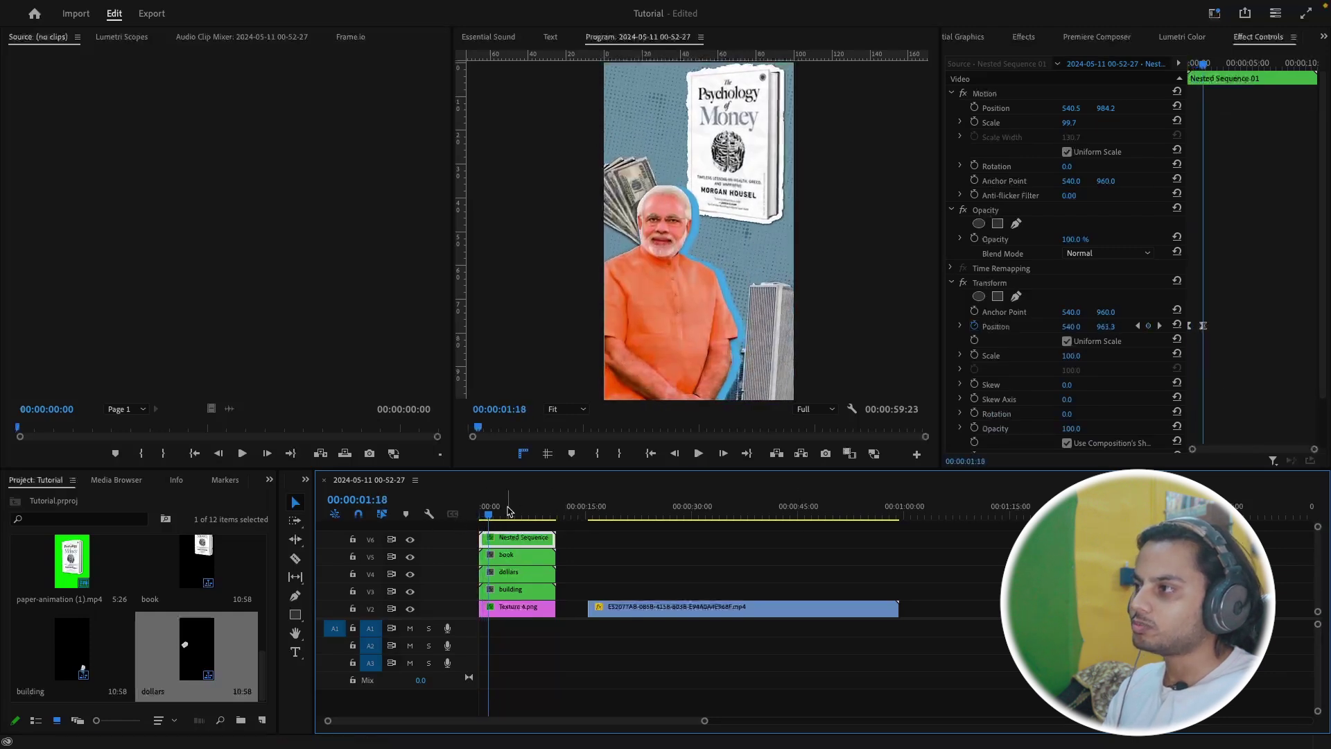
pyautogui.moveTo(505, 514)
pyautogui.mouseDown()
pyautogui.moveTo(454, 522)
pyautogui.moveTo(528, 519)
pyautogui.mouseUp()
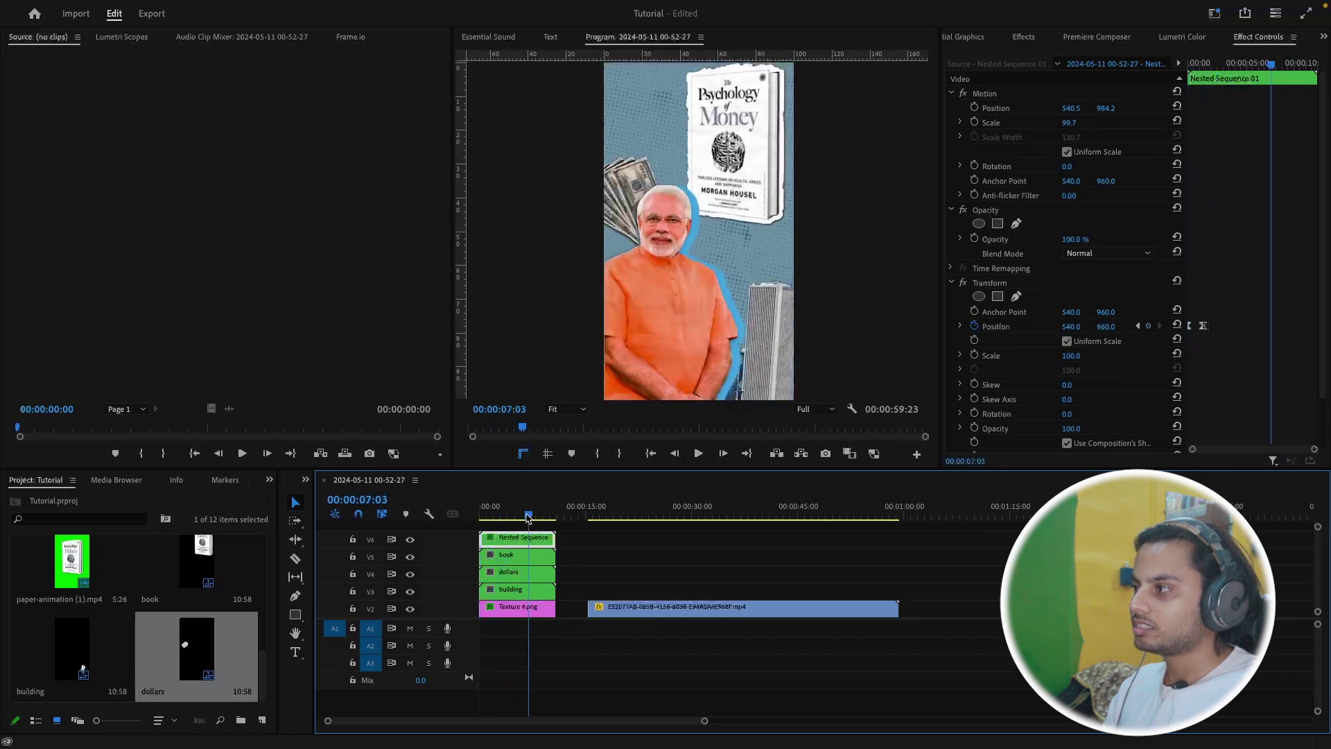
pyautogui.press('super+z')
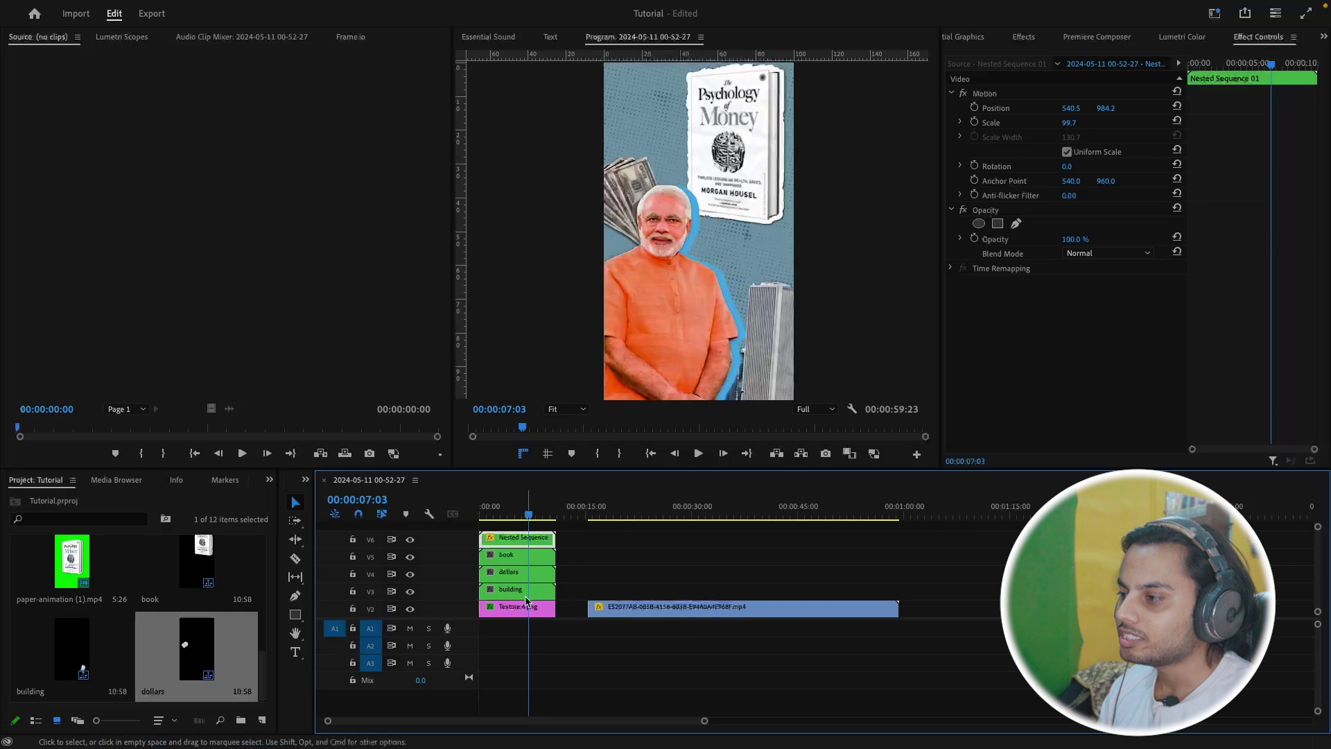
# Scrub through the reference video's collage transition around 00:00:15:00 to examine how its background and layers slide in
pyautogui.scroll(-1, 526, 600)
pyautogui.click(535, 612)
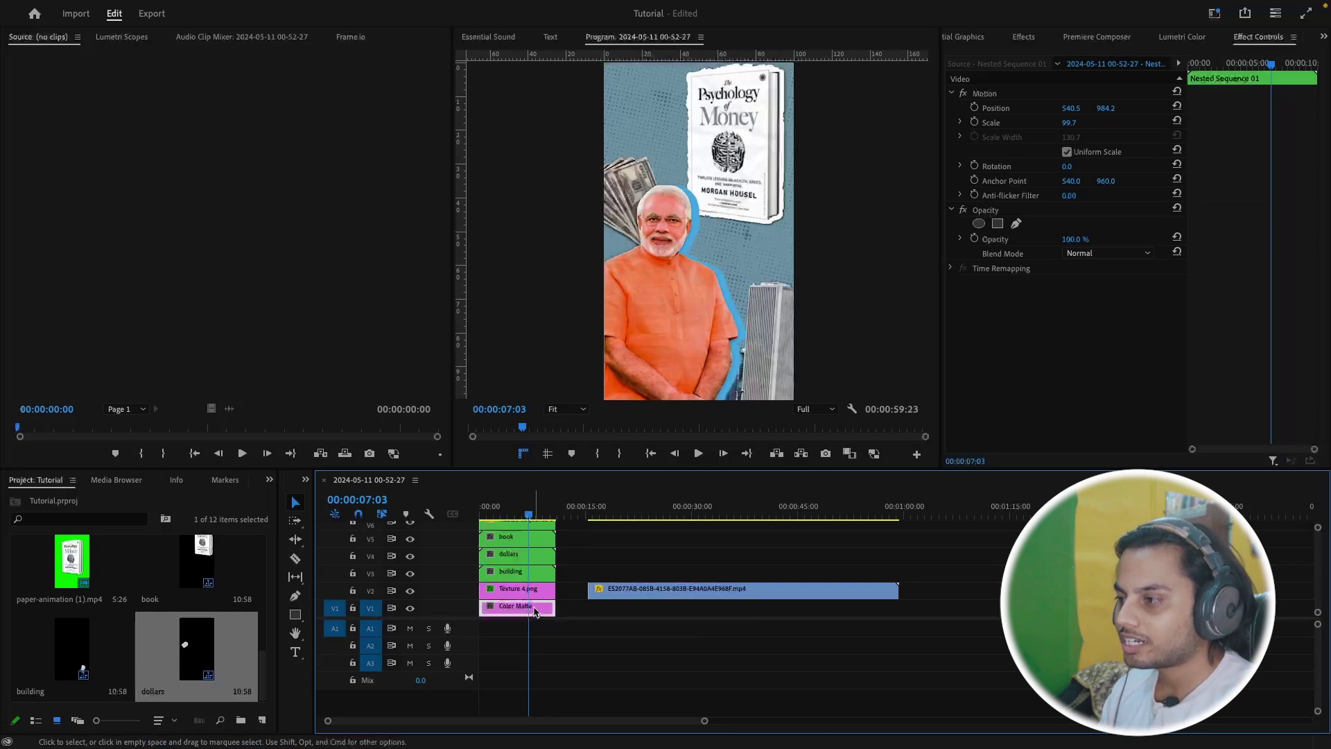
pyautogui.moveTo(485, 507); pyautogui.dragTo(588, 512)
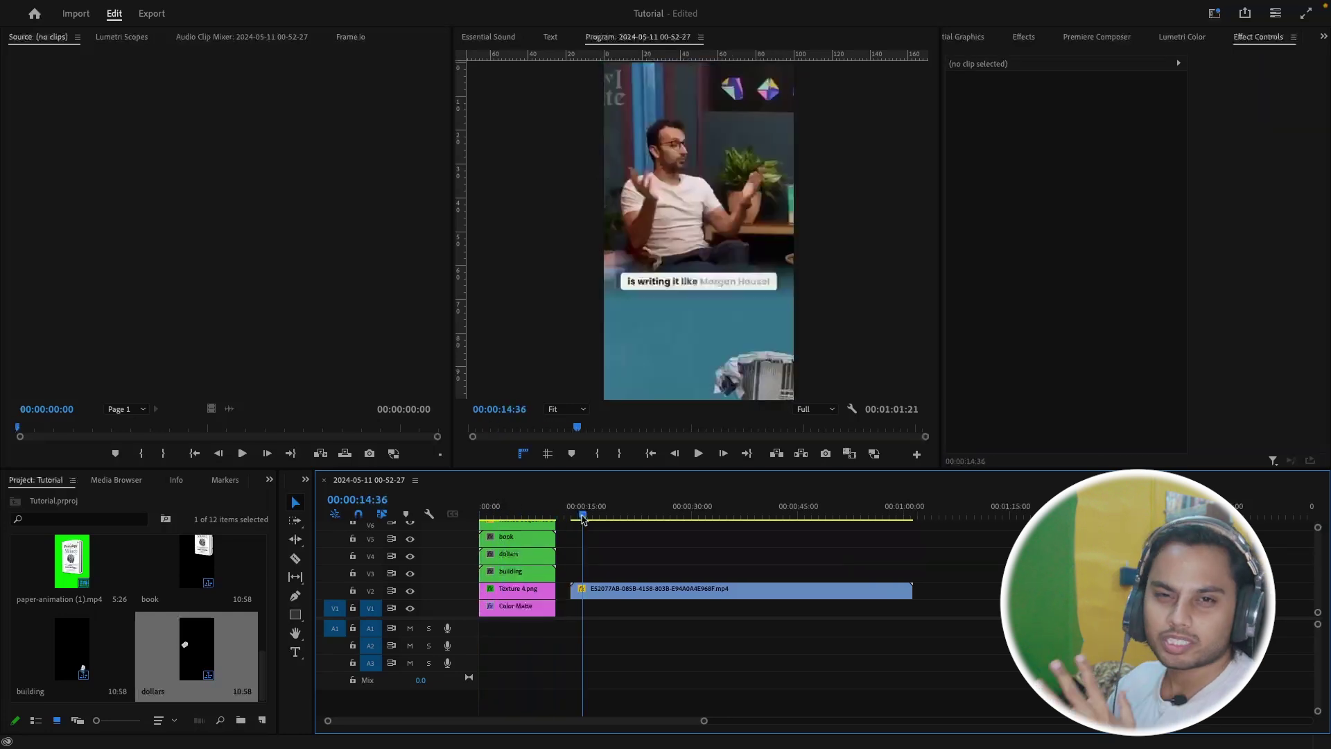
pyautogui.moveTo(582, 520); pyautogui.dragTo(585, 521)
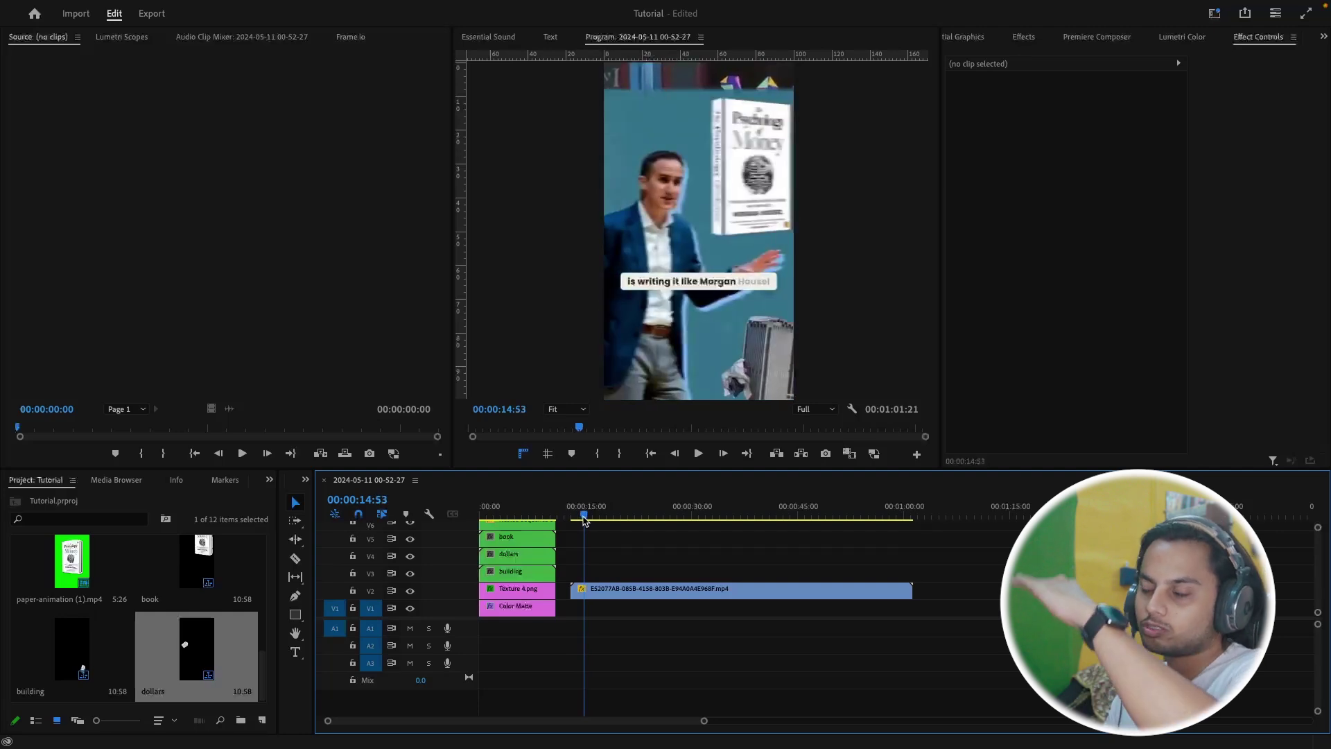
pyautogui.moveTo(583, 520); pyautogui.dragTo(586, 521)
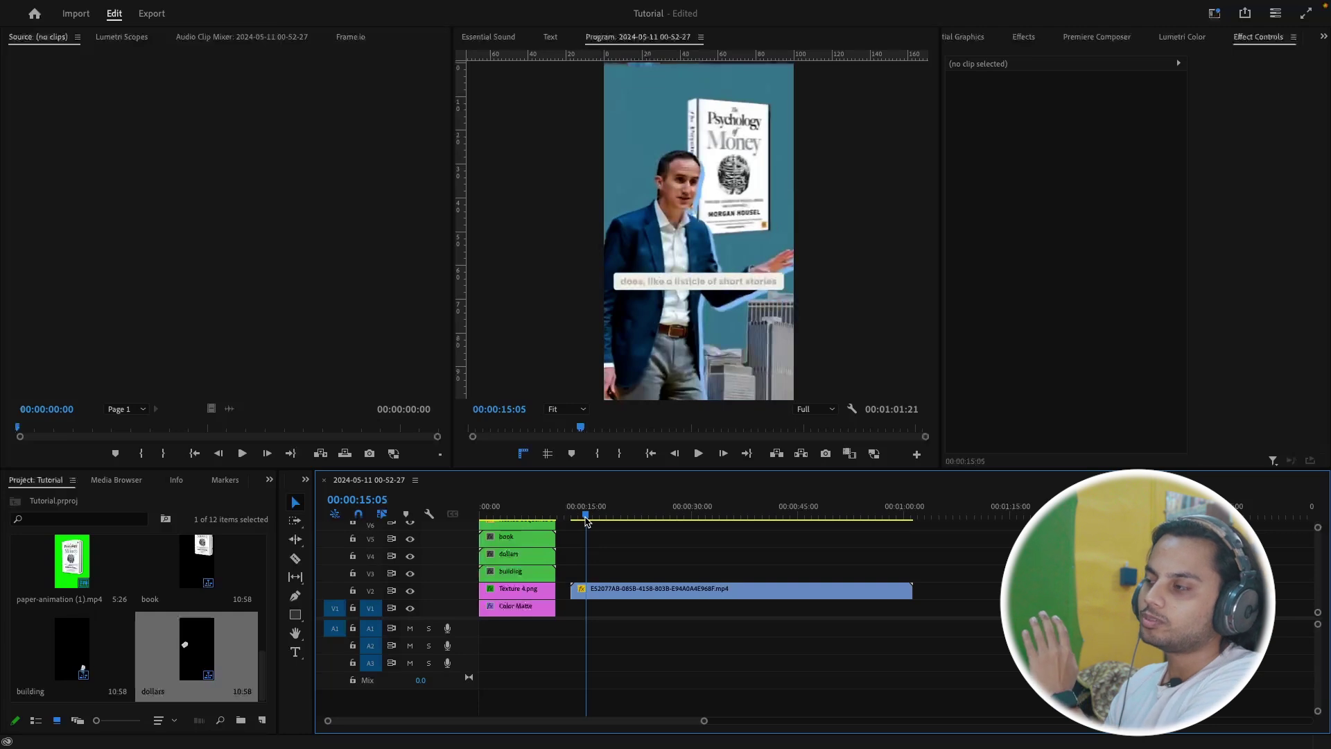
pyautogui.moveTo(586, 521); pyautogui.dragTo(584, 523)
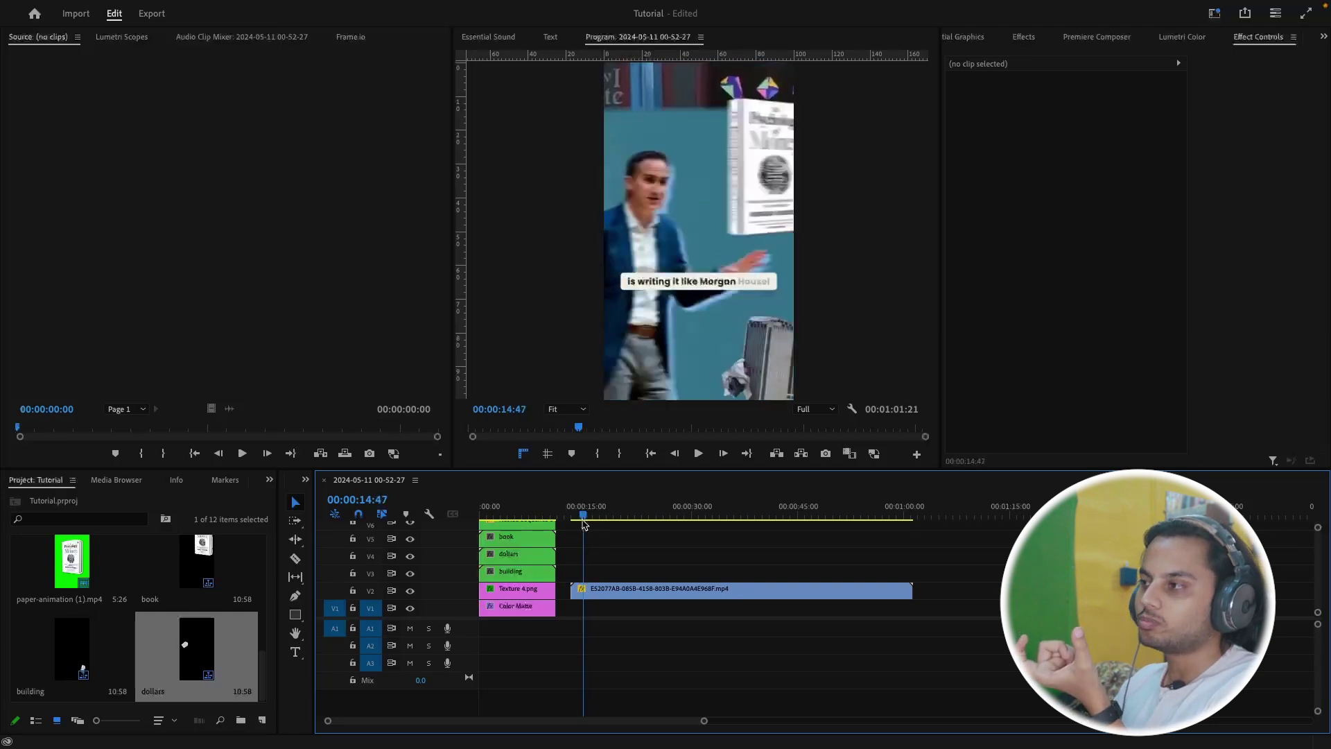
pyautogui.moveTo(584, 523); pyautogui.dragTo(593, 522)
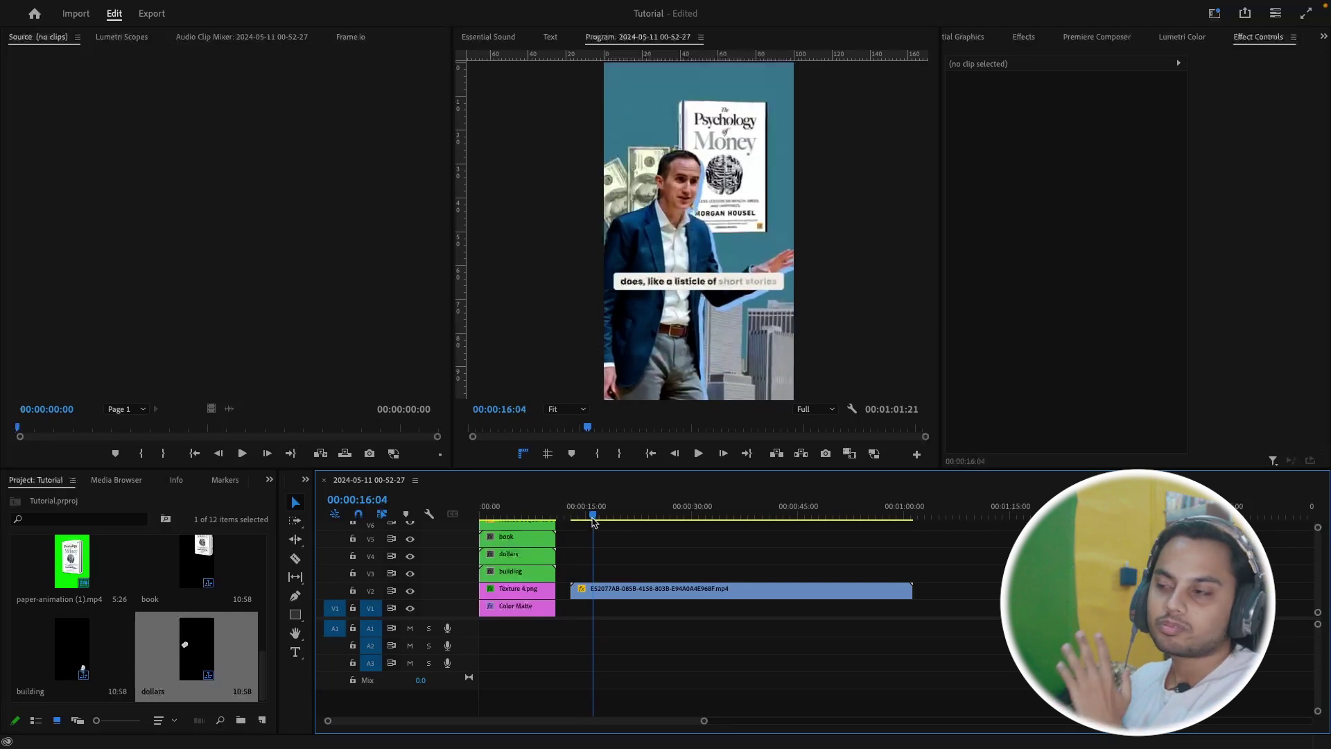
pyautogui.moveTo(593, 524); pyautogui.dragTo(588, 523)
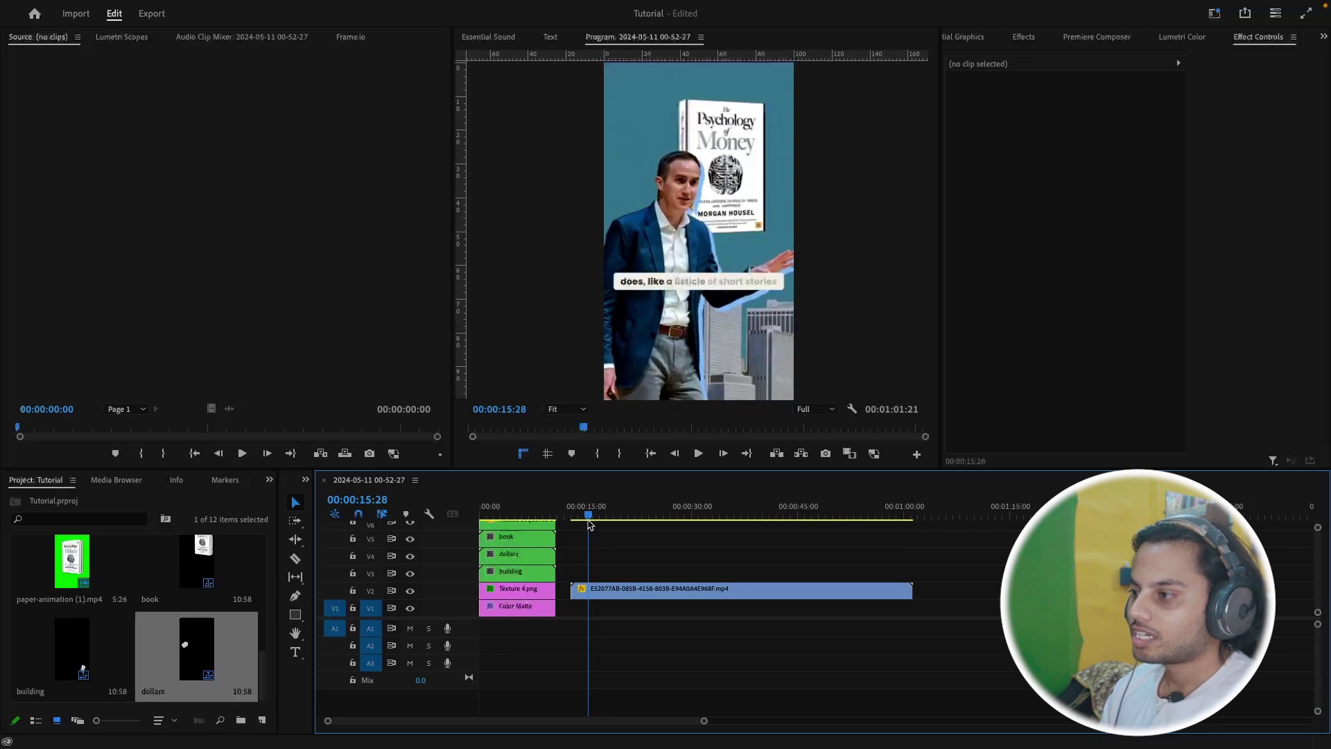
# Return to the start of the collage, scale the dollars clip to 129.6 and move it to position 607.0, 1011.3
pyautogui.click(517, 606)
pyautogui.press('Home')
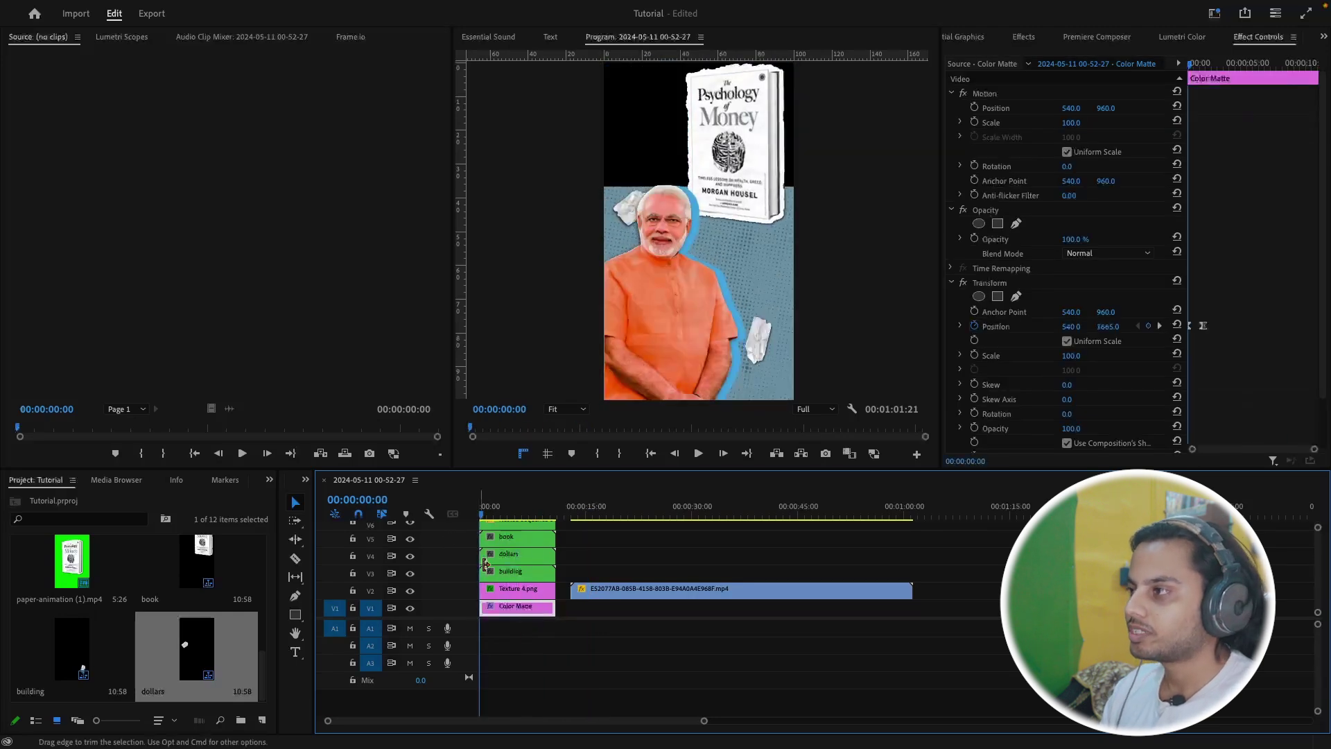
pyautogui.moveTo(482, 514)
pyautogui.mouseDown()
pyautogui.moveTo(497, 525)
pyautogui.moveTo(471, 531)
pyautogui.mouseUp()
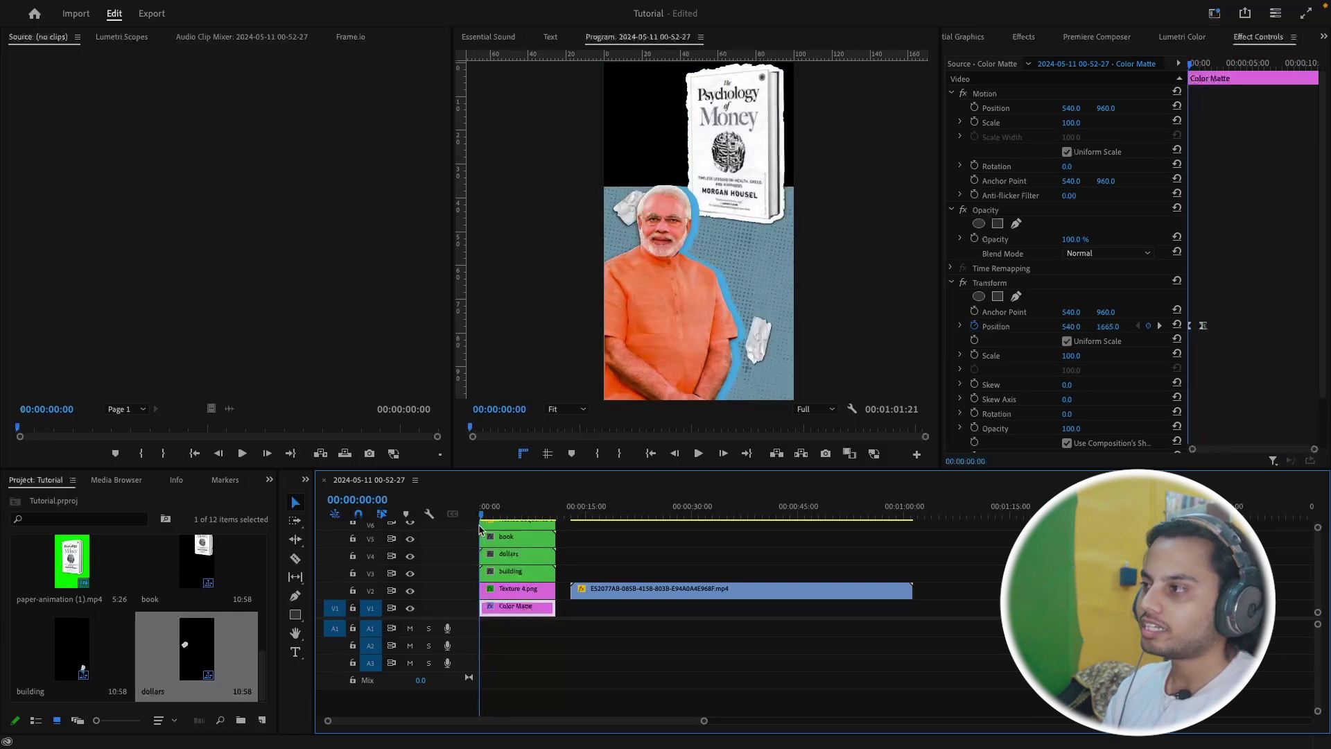
pyautogui.click(516, 554)
pyautogui.scroll(1, 516, 555)
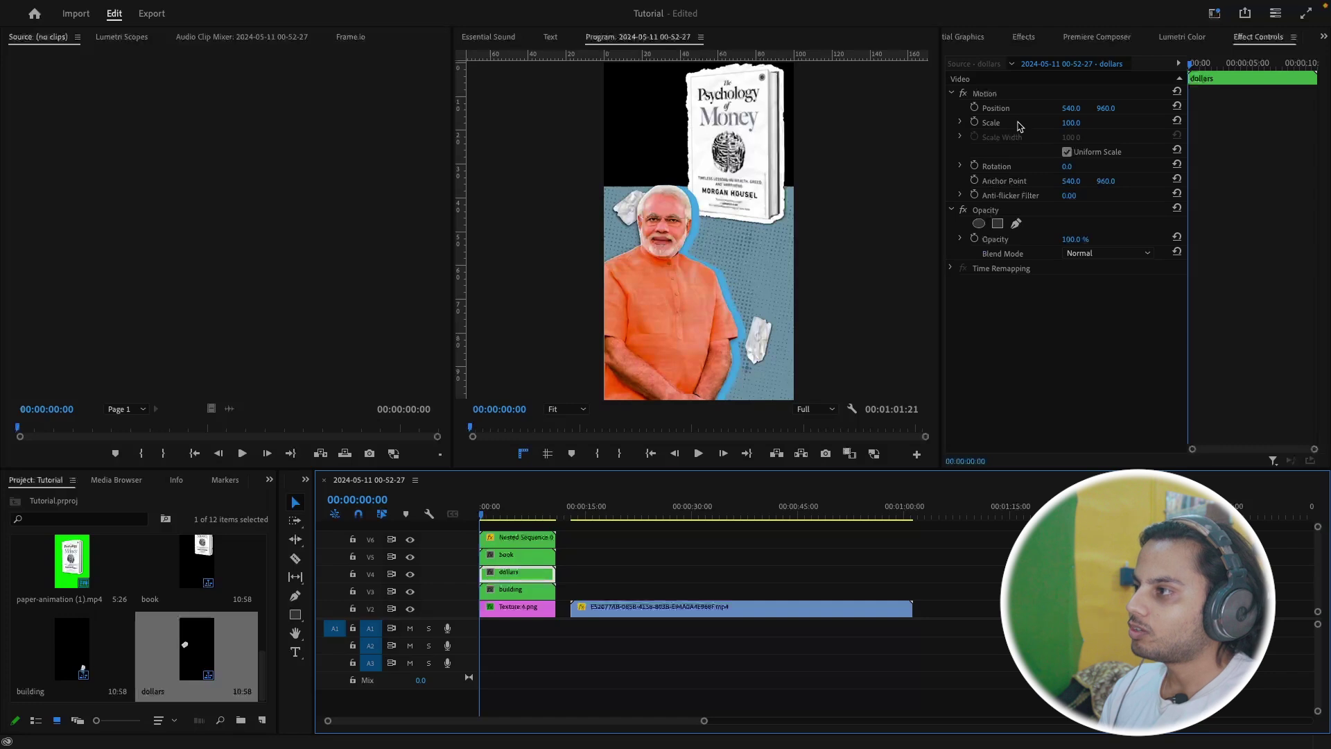
pyautogui.click(1019, 125)
pyautogui.moveTo(698, 245); pyautogui.dragTo(697, 296)
pyautogui.moveTo(486, 518); pyautogui.dragTo(506, 516)
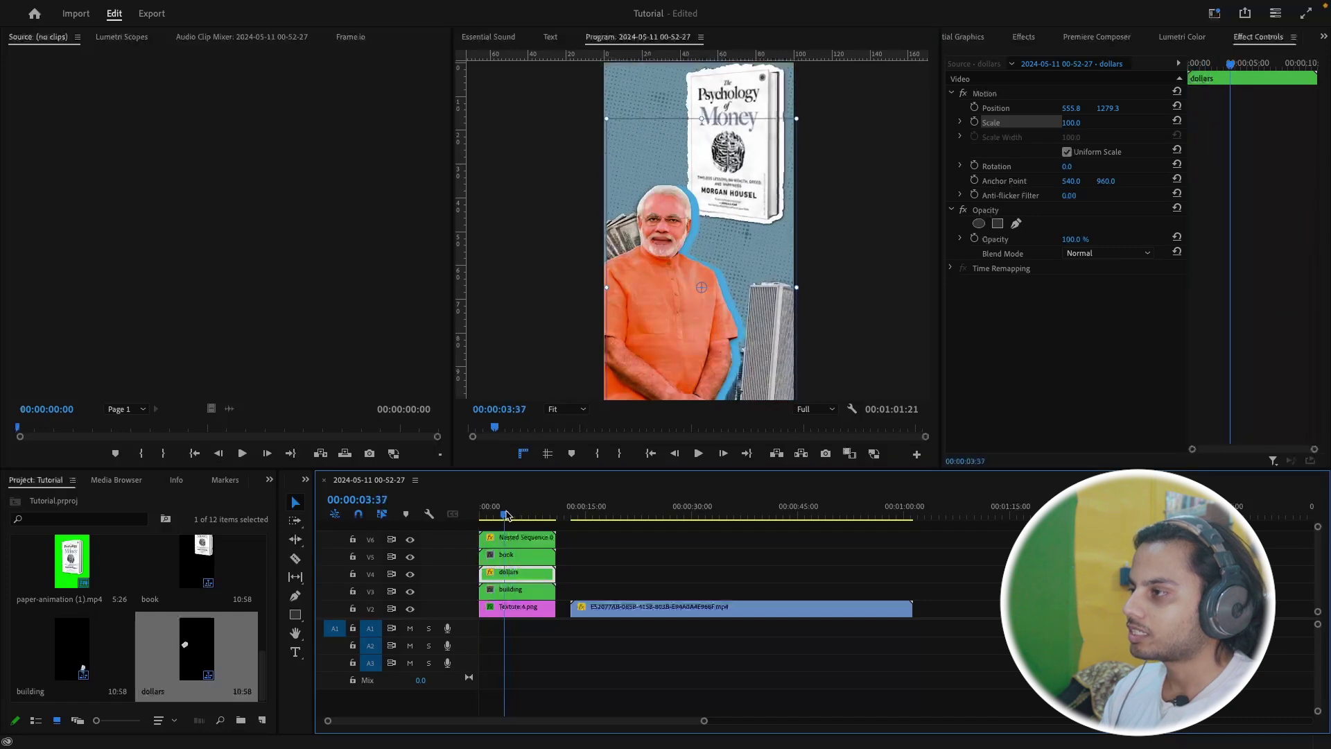
pyautogui.moveTo(610, 119); pyautogui.dragTo(503, 70)
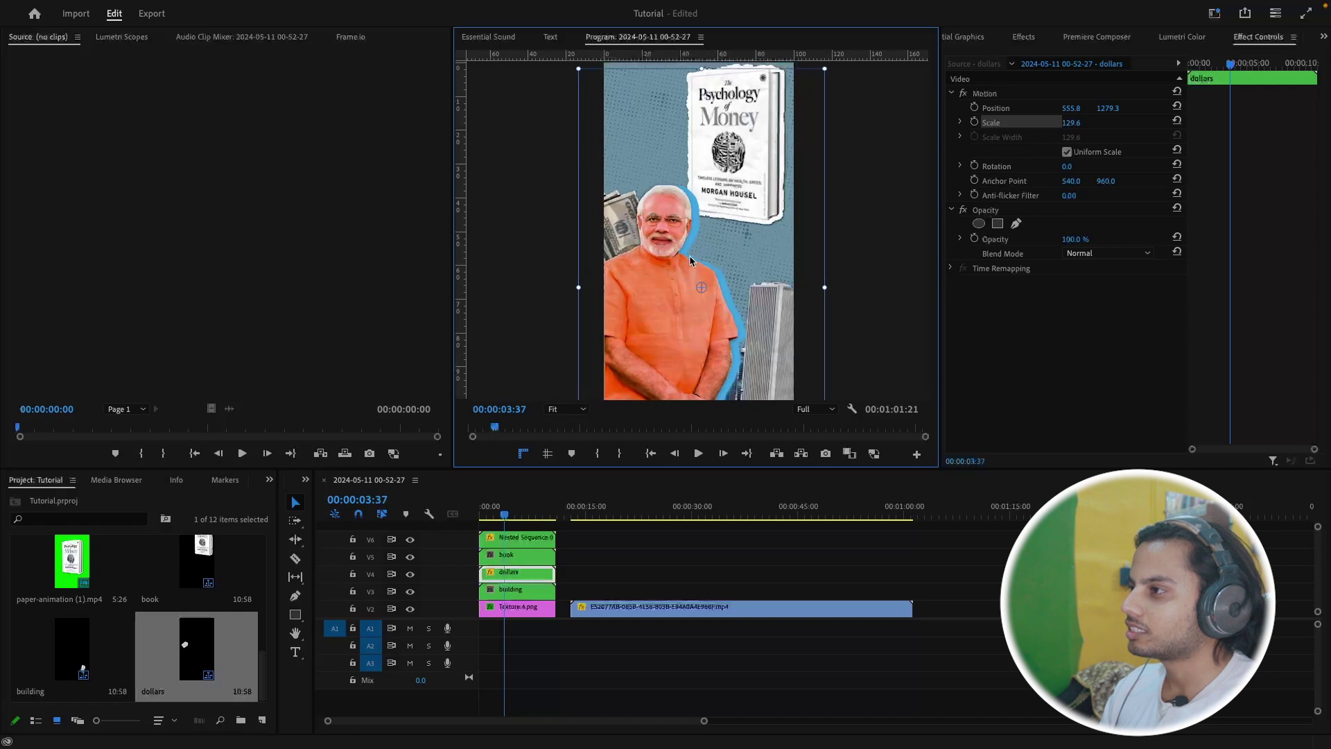
pyautogui.moveTo(692, 284); pyautogui.dragTo(697, 237)
pyautogui.click(890, 490)
# Copy the Transform effect from the Color Matte clip and paste it onto the Nested Sequence 01 clip
pyautogui.press('Home')
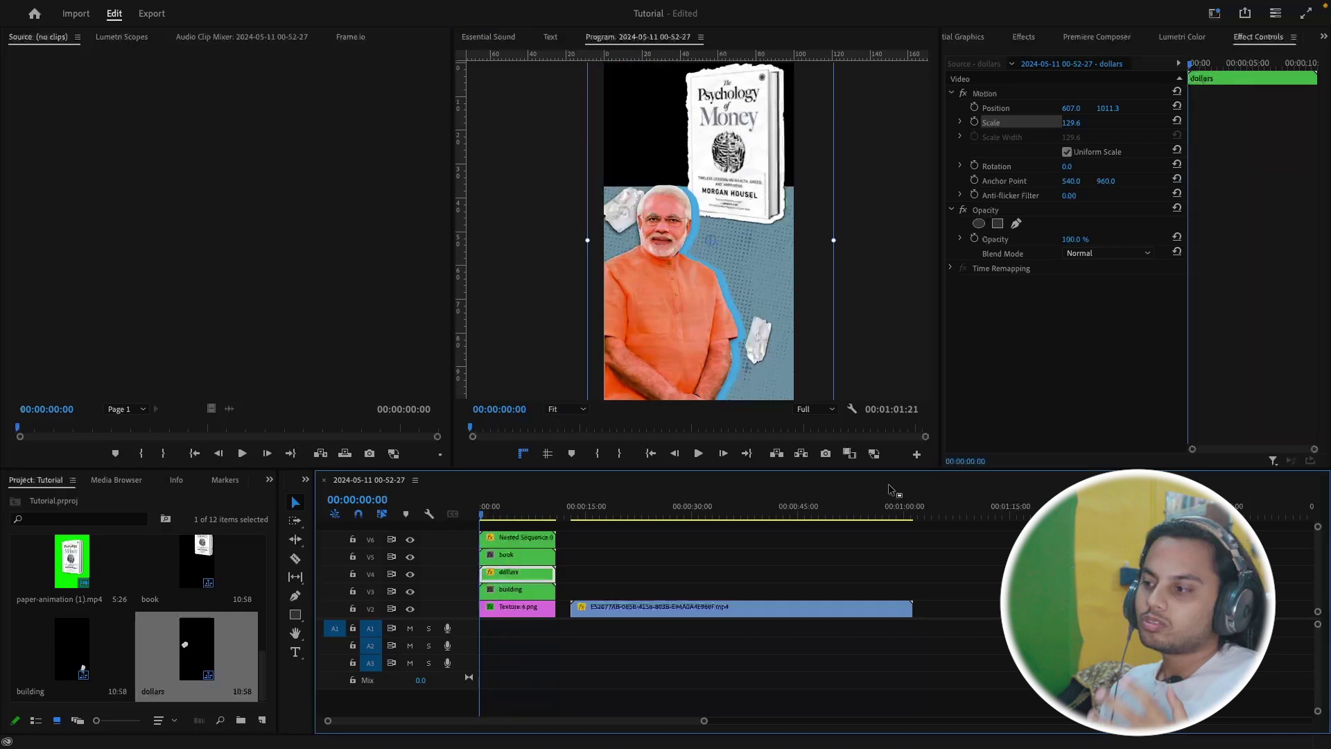
pyautogui.scroll(-1, 530, 621)
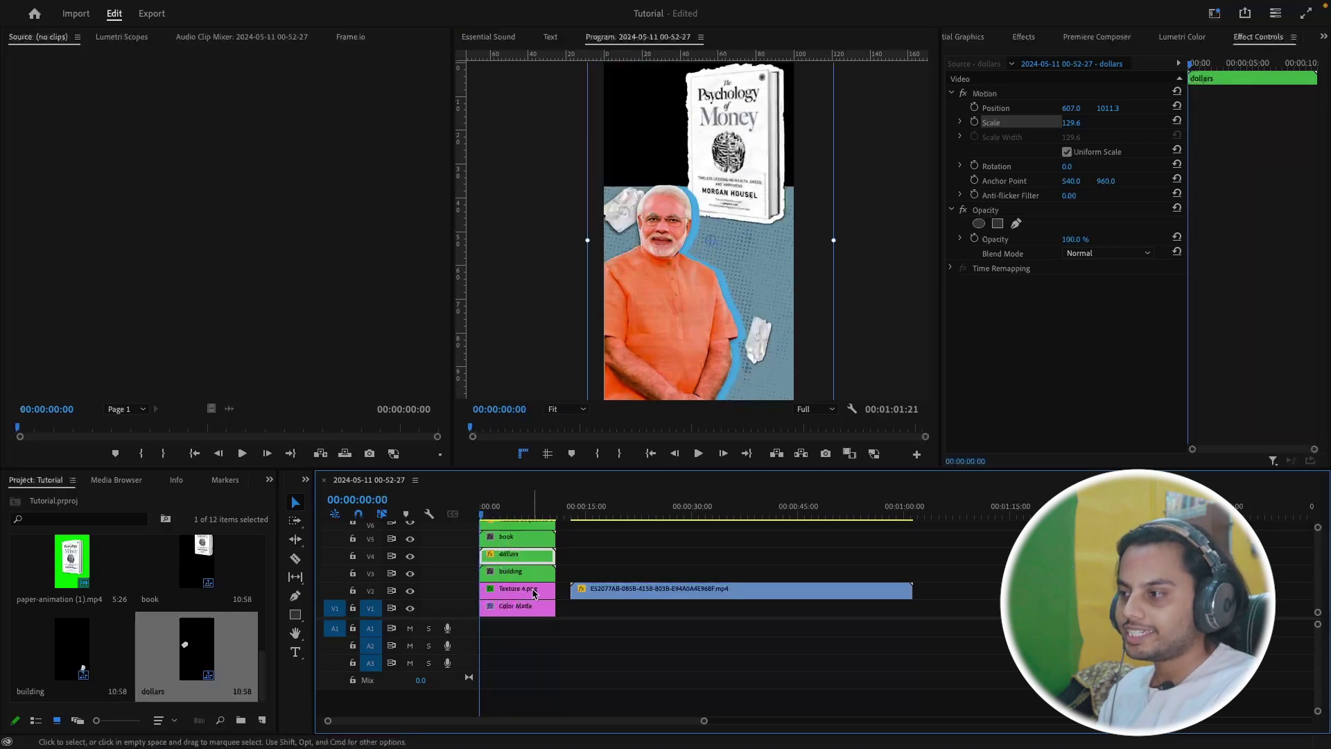
pyautogui.click(534, 591)
pyautogui.click(535, 608)
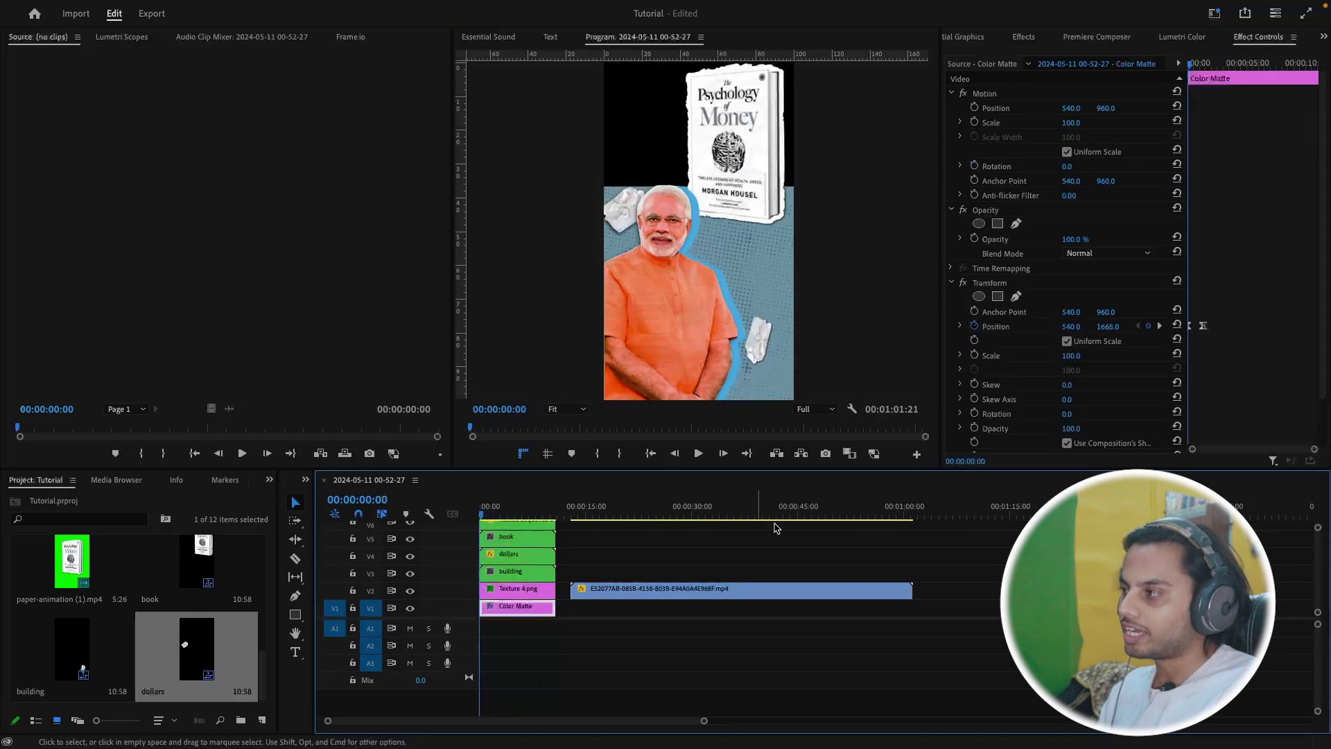
pyautogui.click(989, 283)
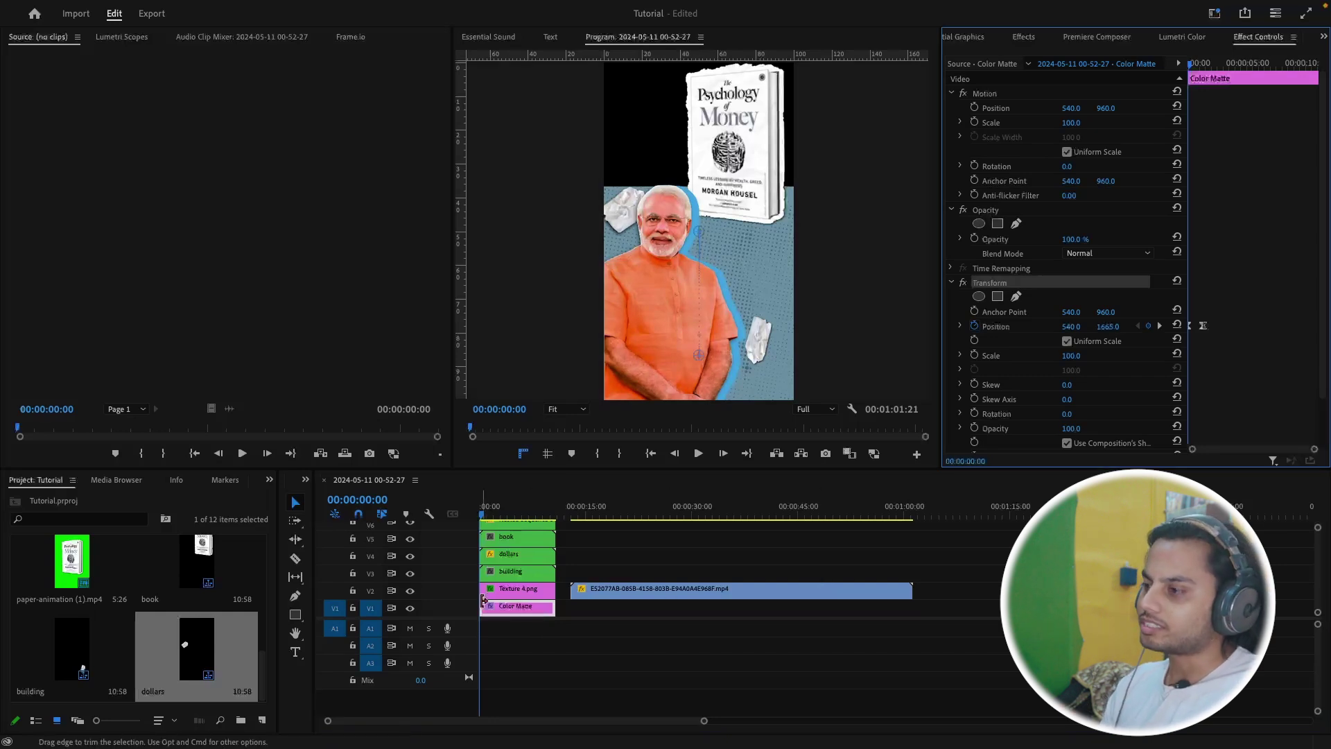
pyautogui.scroll(1, 529, 560)
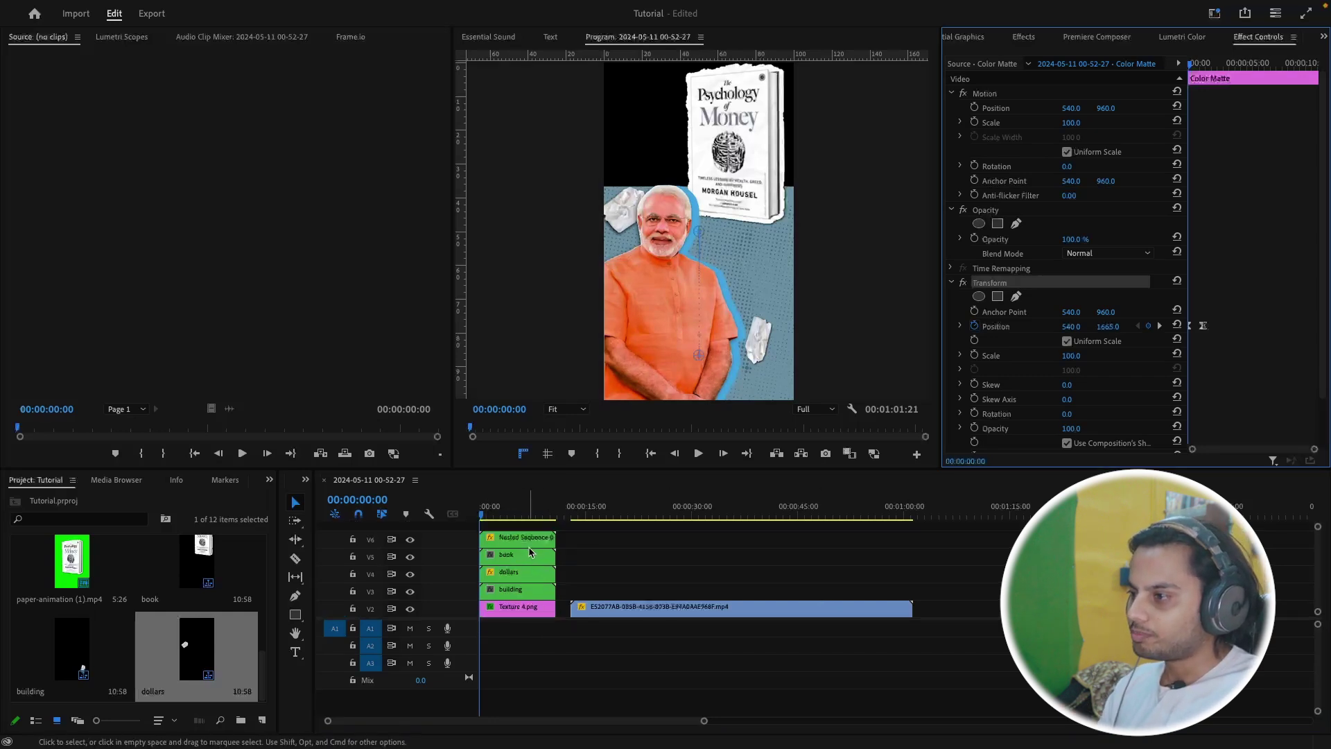
pyautogui.click(531, 543)
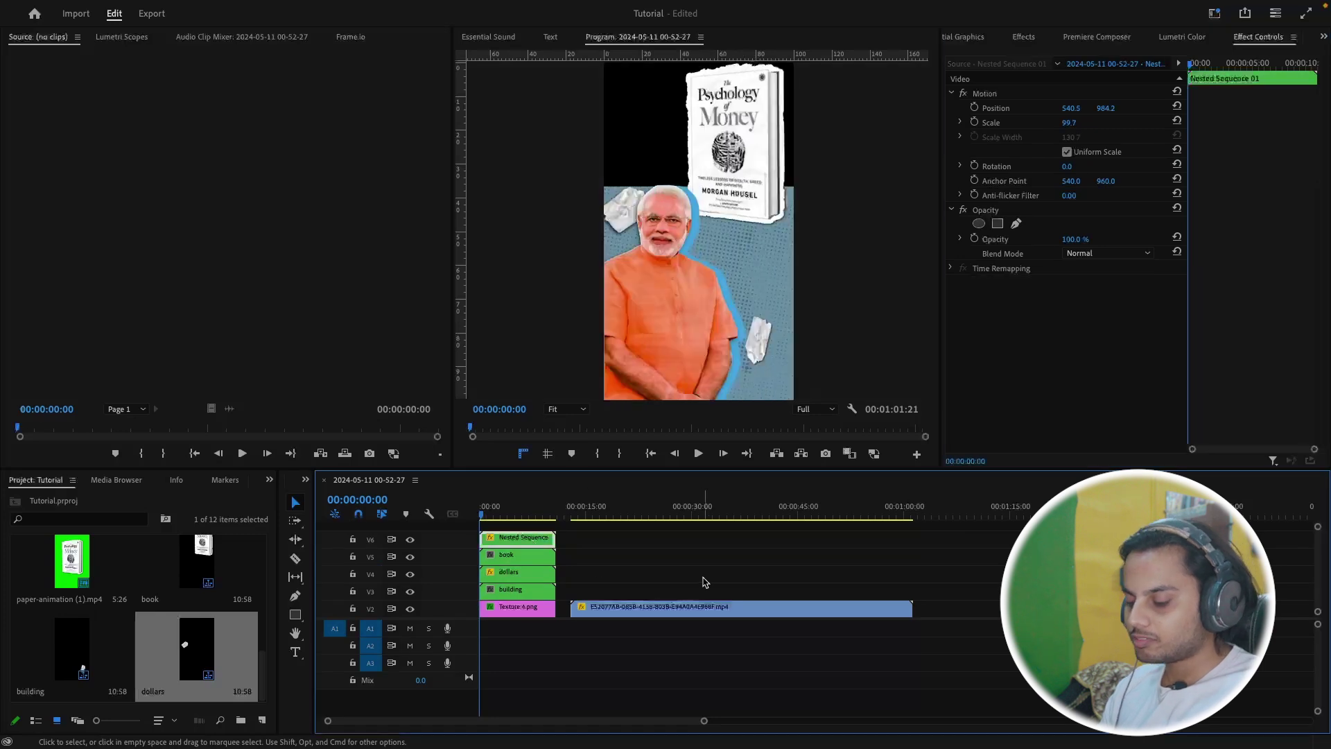
pyautogui.hotkey('ctrl', 'v')
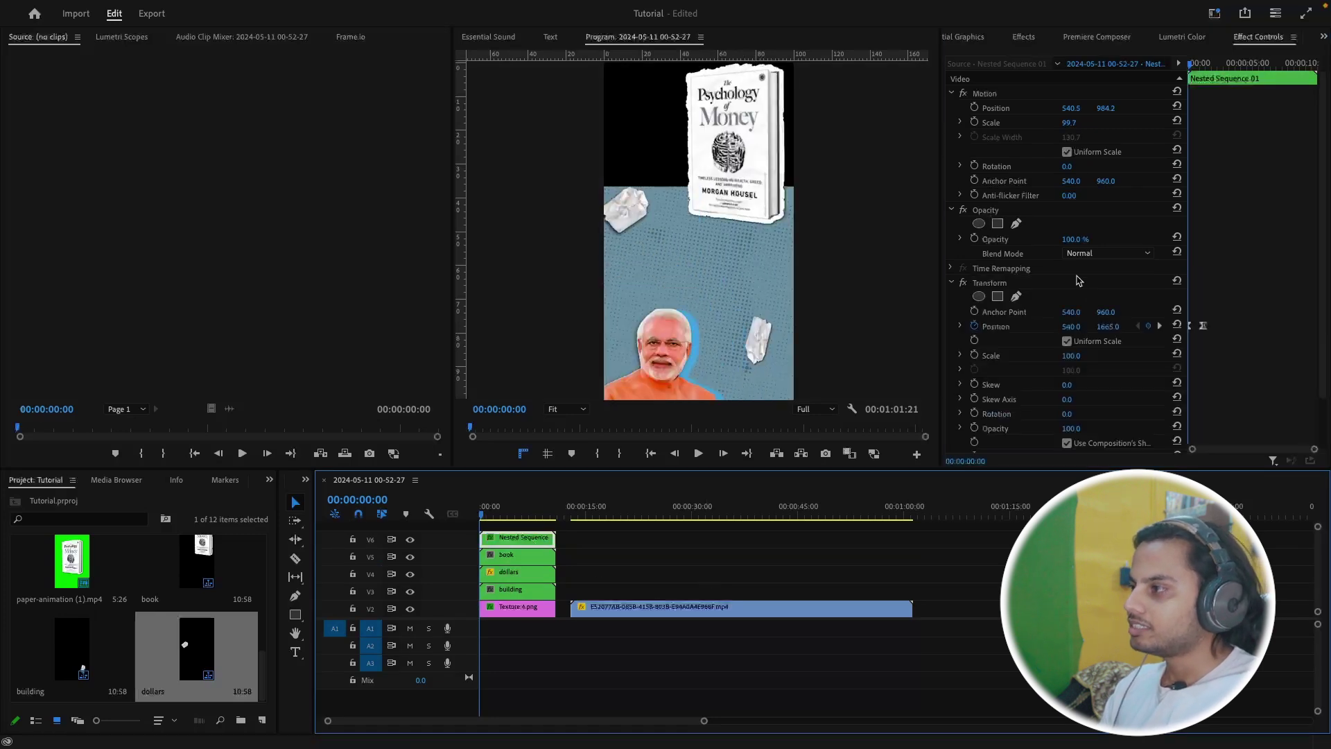
# Scrub the pasted slide-in, reset the first Transform position keyframe of Nested Sequence 01 and set its X to -1059.0
pyautogui.click(1189, 64)
pyautogui.moveTo(1187, 66); pyautogui.dragTo(1200, 91)
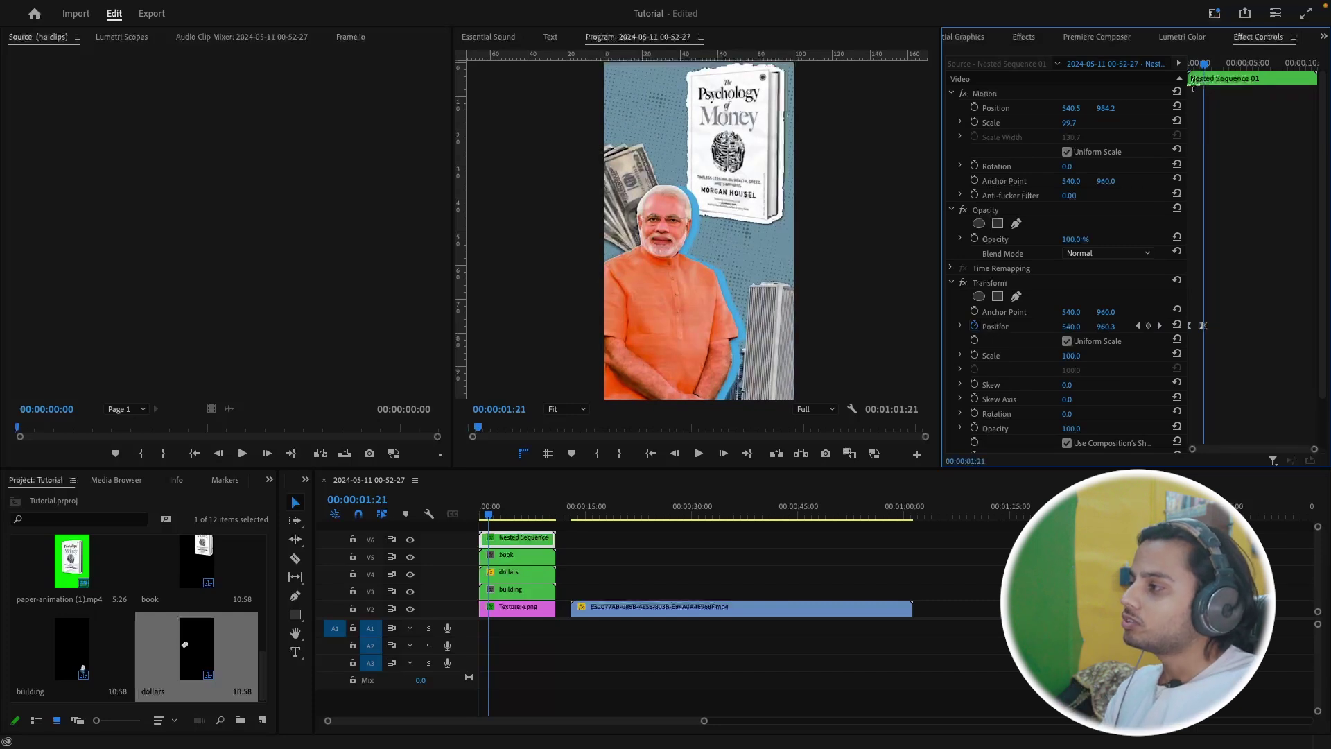
pyautogui.moveTo(1198, 85); pyautogui.dragTo(1188, 87)
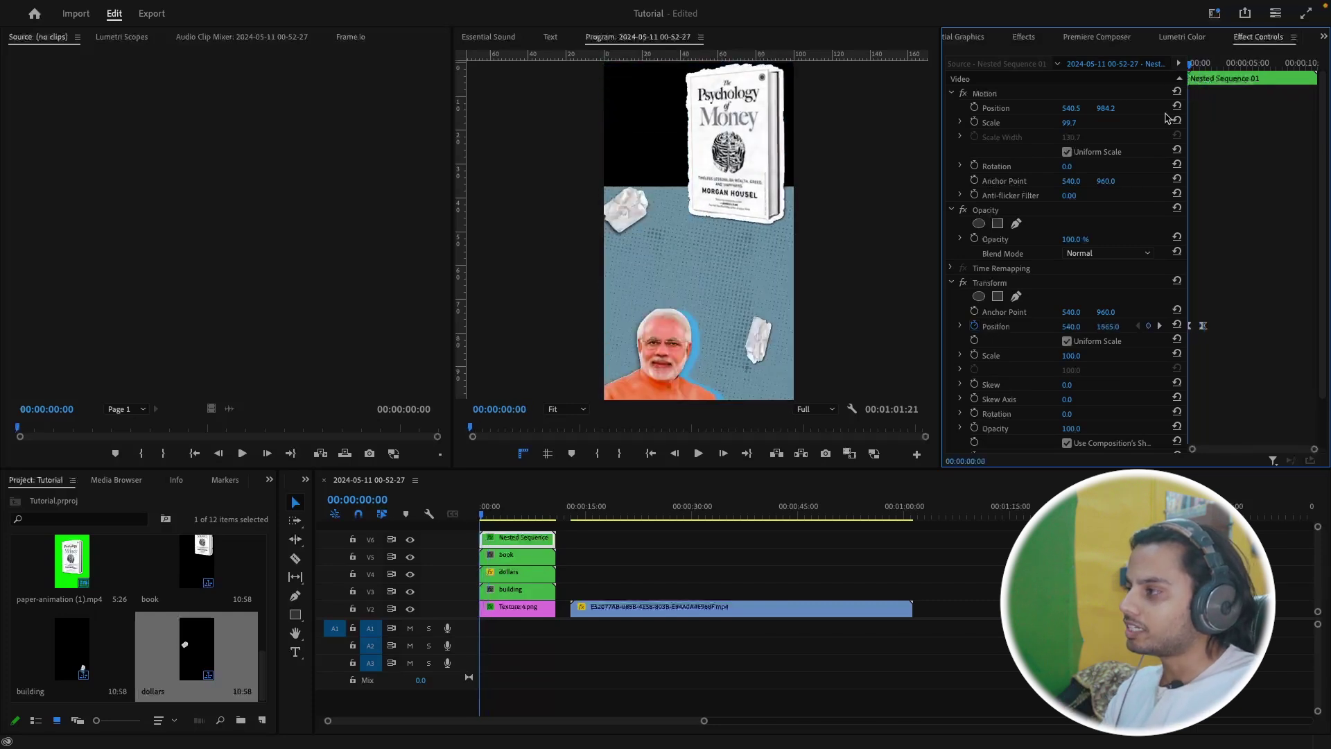
pyautogui.click(1177, 325)
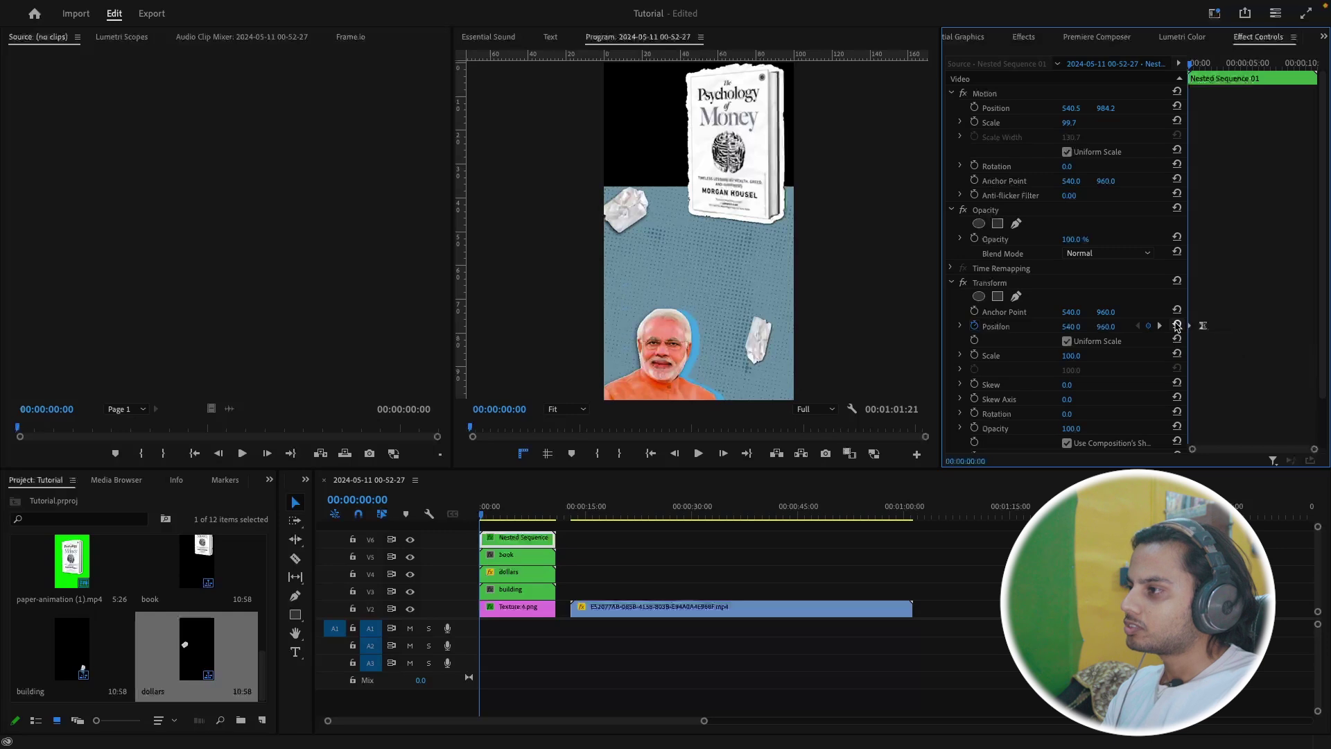
pyautogui.moveTo(1075, 330); pyautogui.dragTo(942, 330)
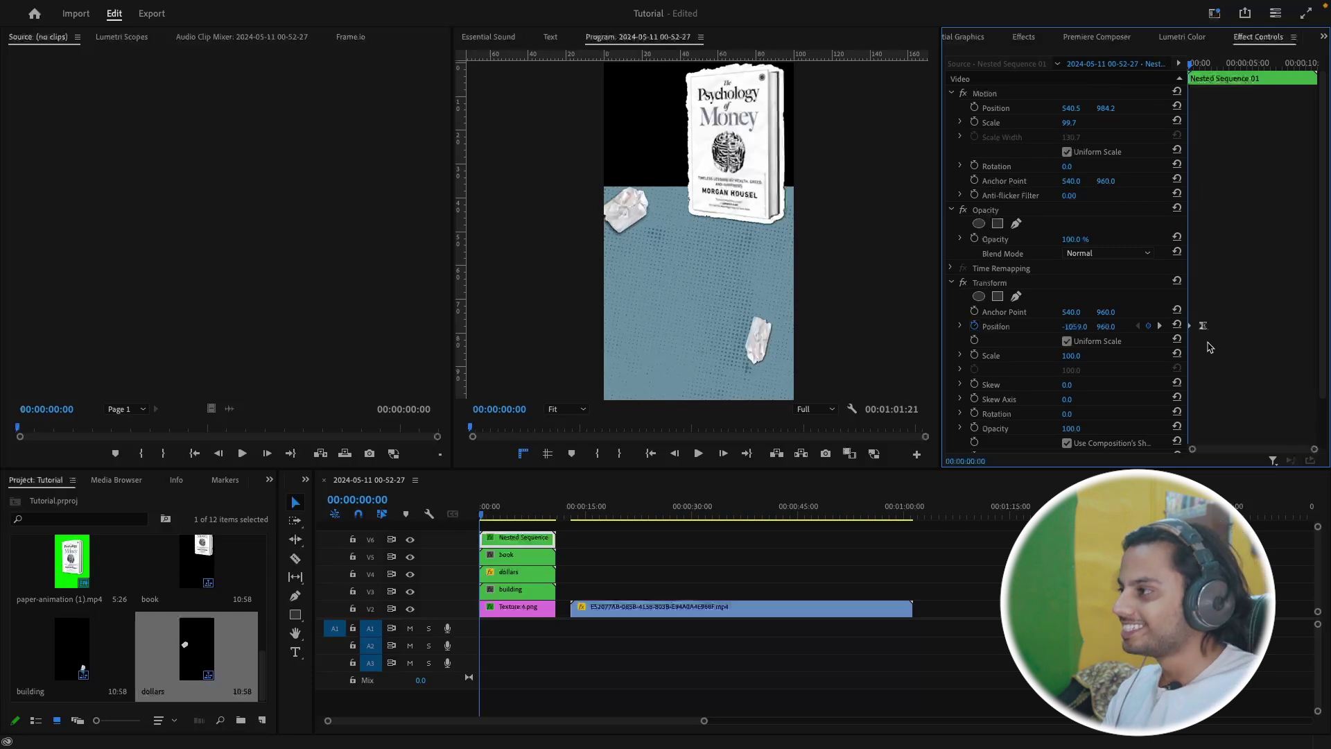
# Ease the first Transform position keyframe through its temporal interpolation, expand the velocity graph and play the slide-in
pyautogui.rightClick(1202, 327)
pyautogui.moveTo(1245, 456)
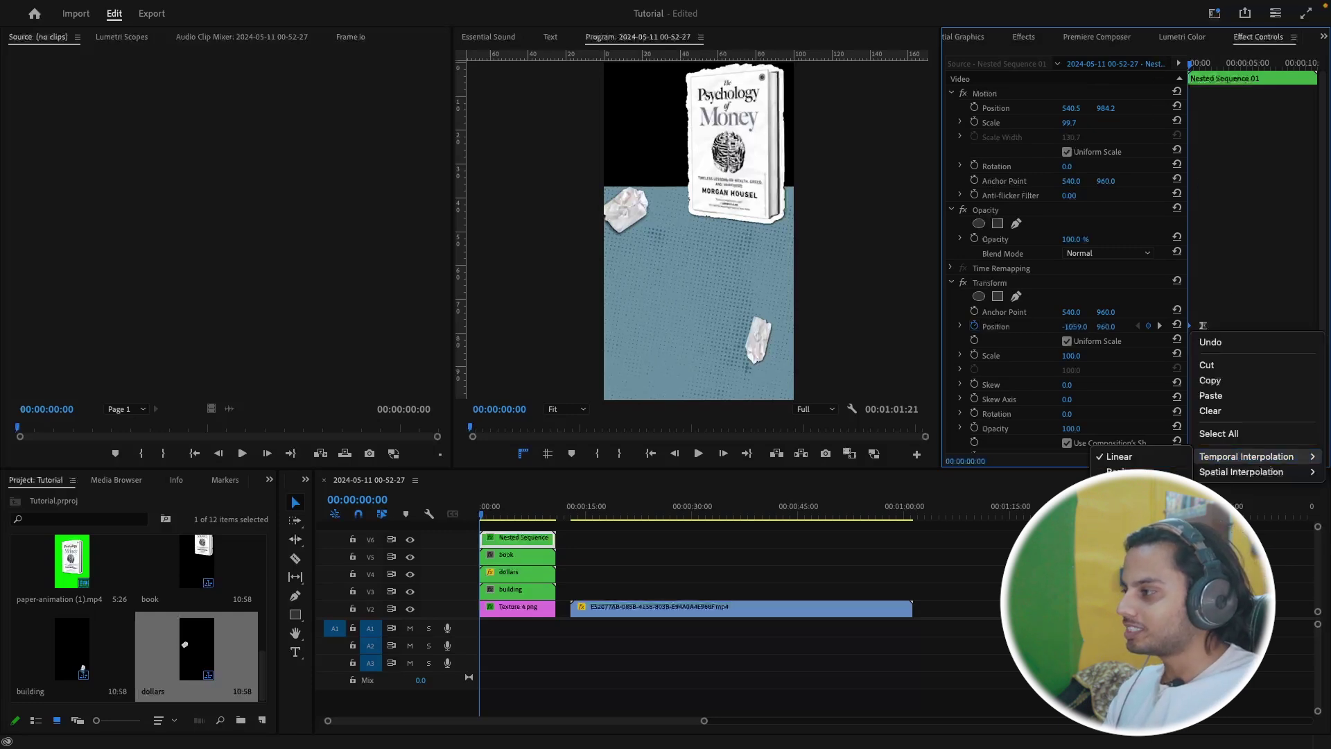
pyautogui.press('Escape')
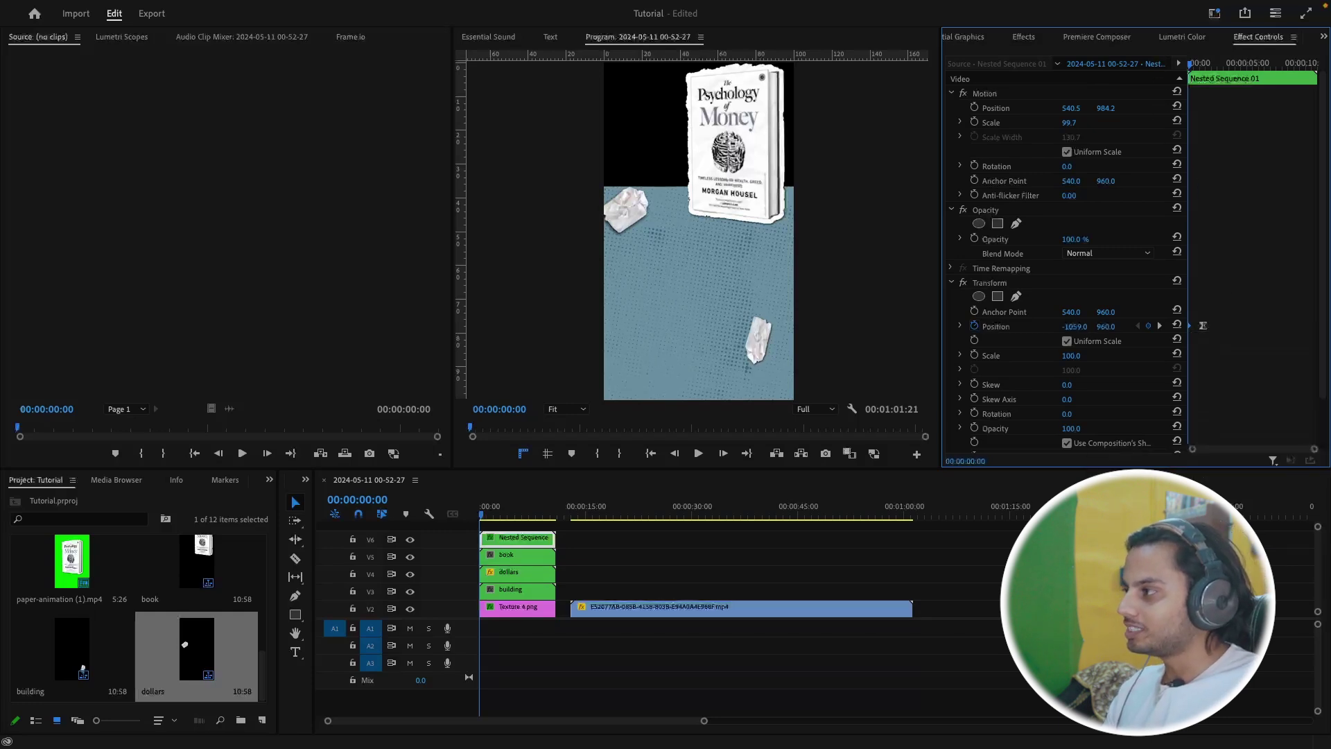
pyautogui.click(961, 326)
pyautogui.moveTo(1190, 64); pyautogui.dragTo(1206, 64)
pyautogui.moveTo(1202, 65); pyautogui.dragTo(1169, 69)
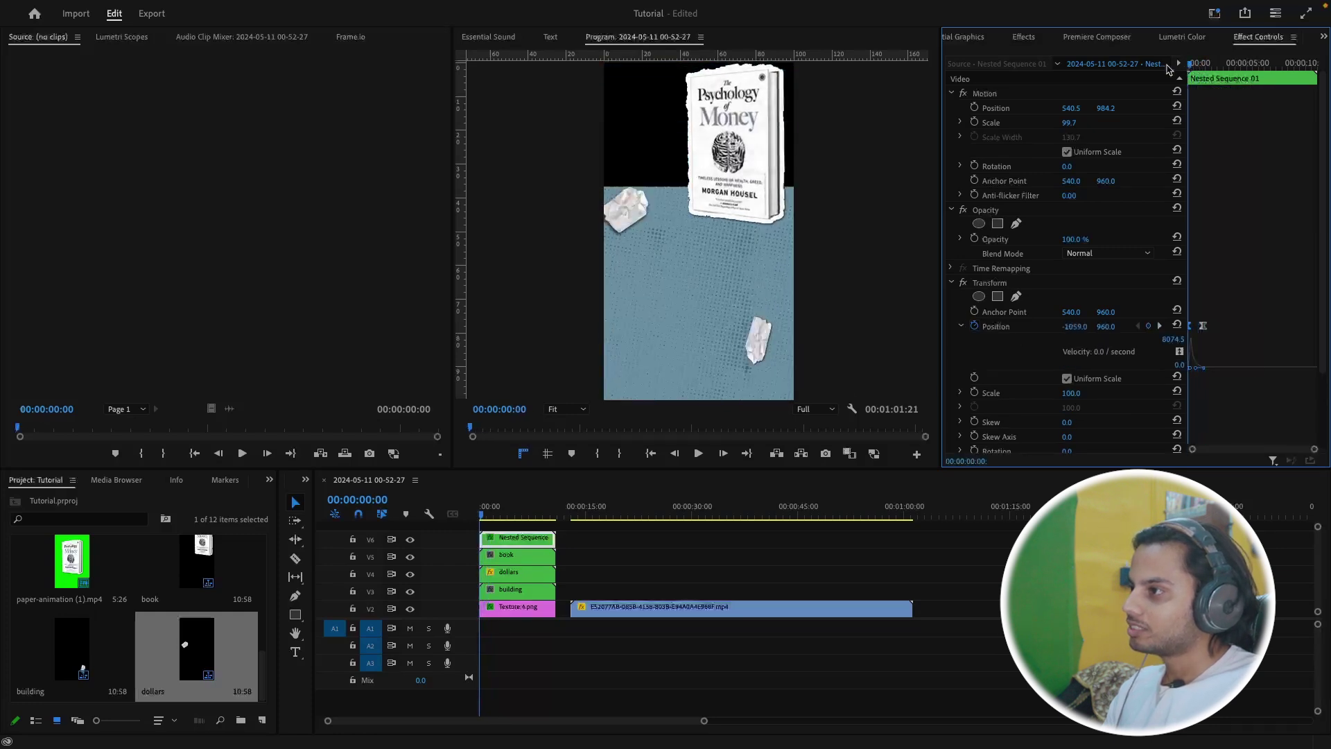
pyautogui.press('space')
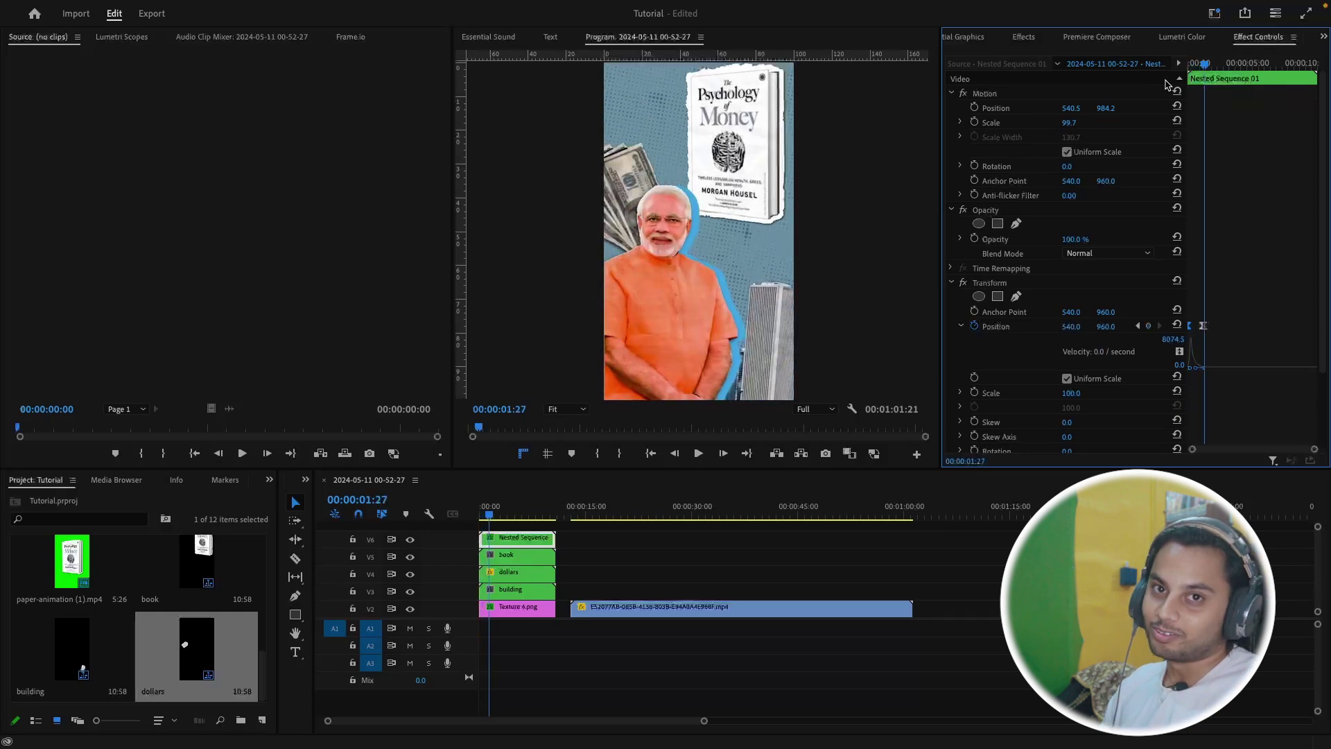
# Try a slower slide-in by moving the end Transform position keyframe later, and preview it
pyautogui.moveTo(1213, 67); pyautogui.dragTo(1203, 67)
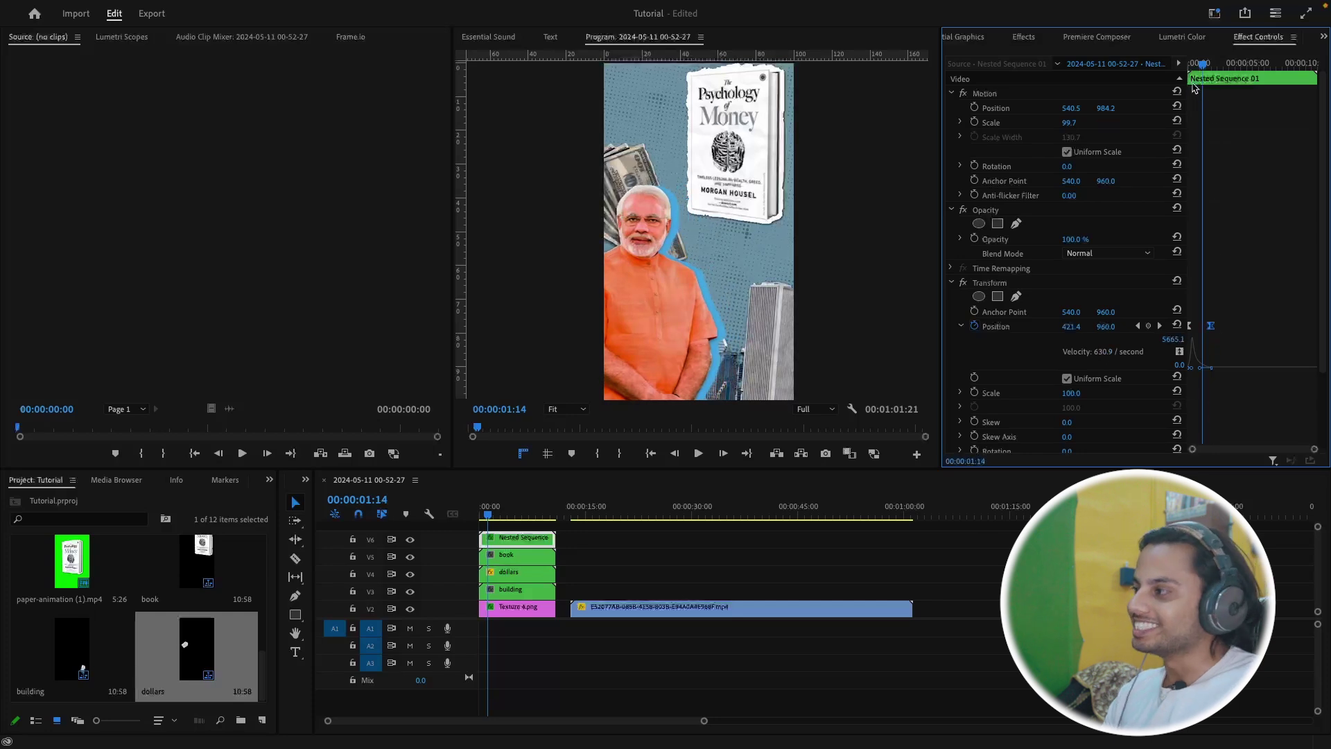
pyautogui.moveTo(1203, 60); pyautogui.dragTo(1176, 58)
pyautogui.press('space')
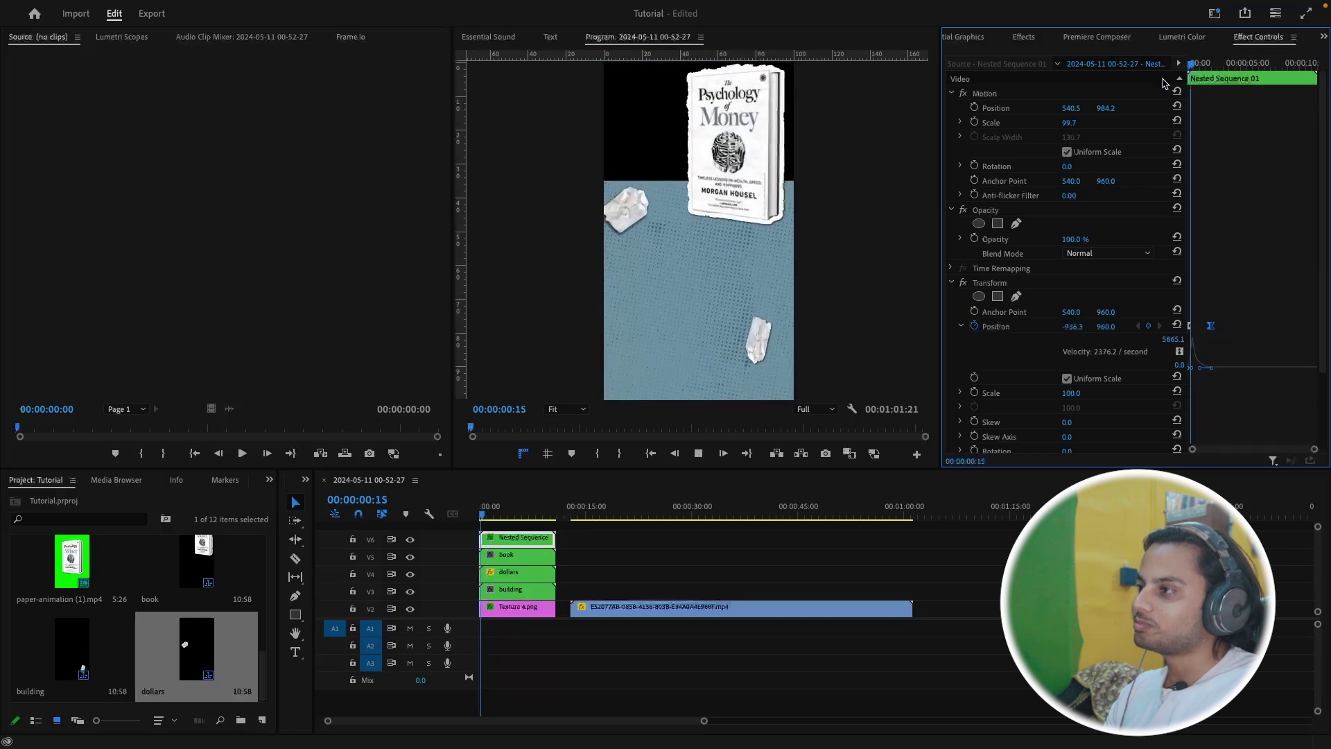
pyautogui.press('space')
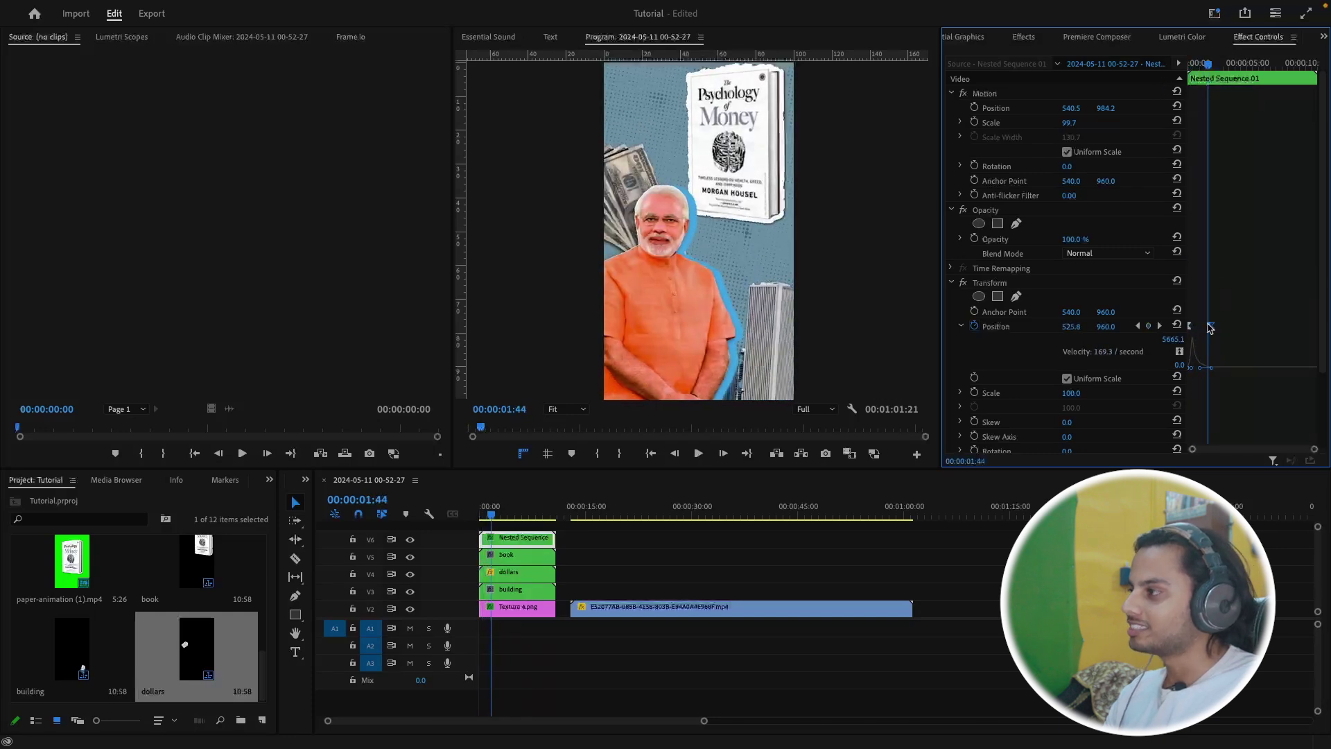
# Move the end Transform position keyframe of Nested Sequence 01 earlier for a faster slide-in and preview it
pyautogui.moveTo(1211, 328); pyautogui.dragTo(1202, 325)
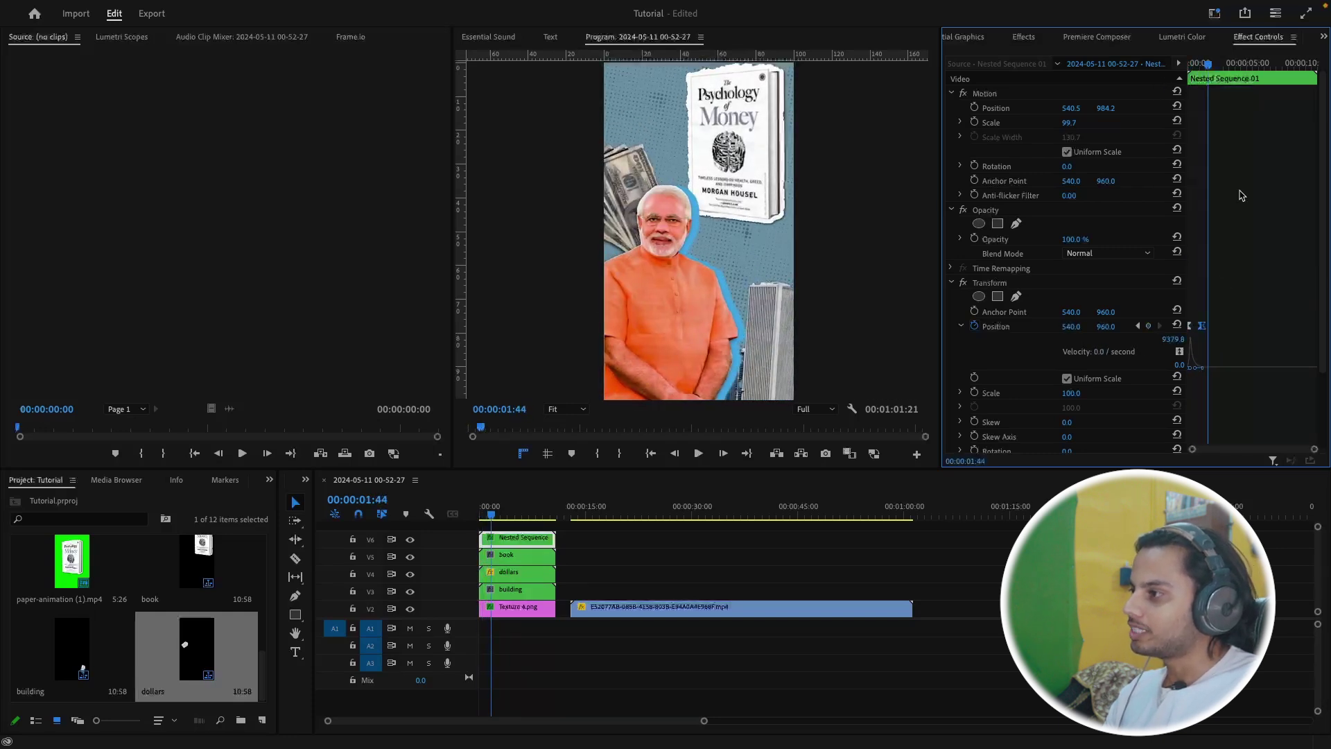
pyautogui.moveTo(1233, 57); pyautogui.dragTo(1176, 58)
pyautogui.press('space')
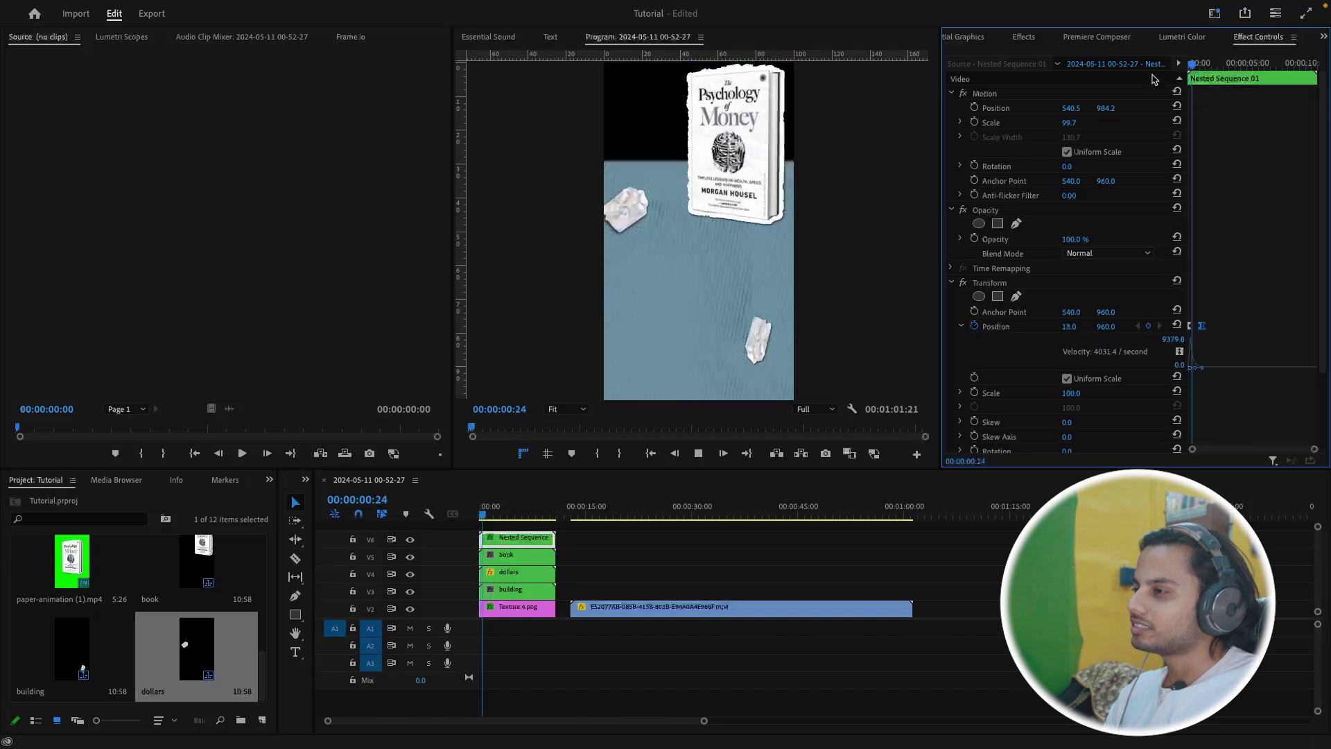
pyautogui.press('space')
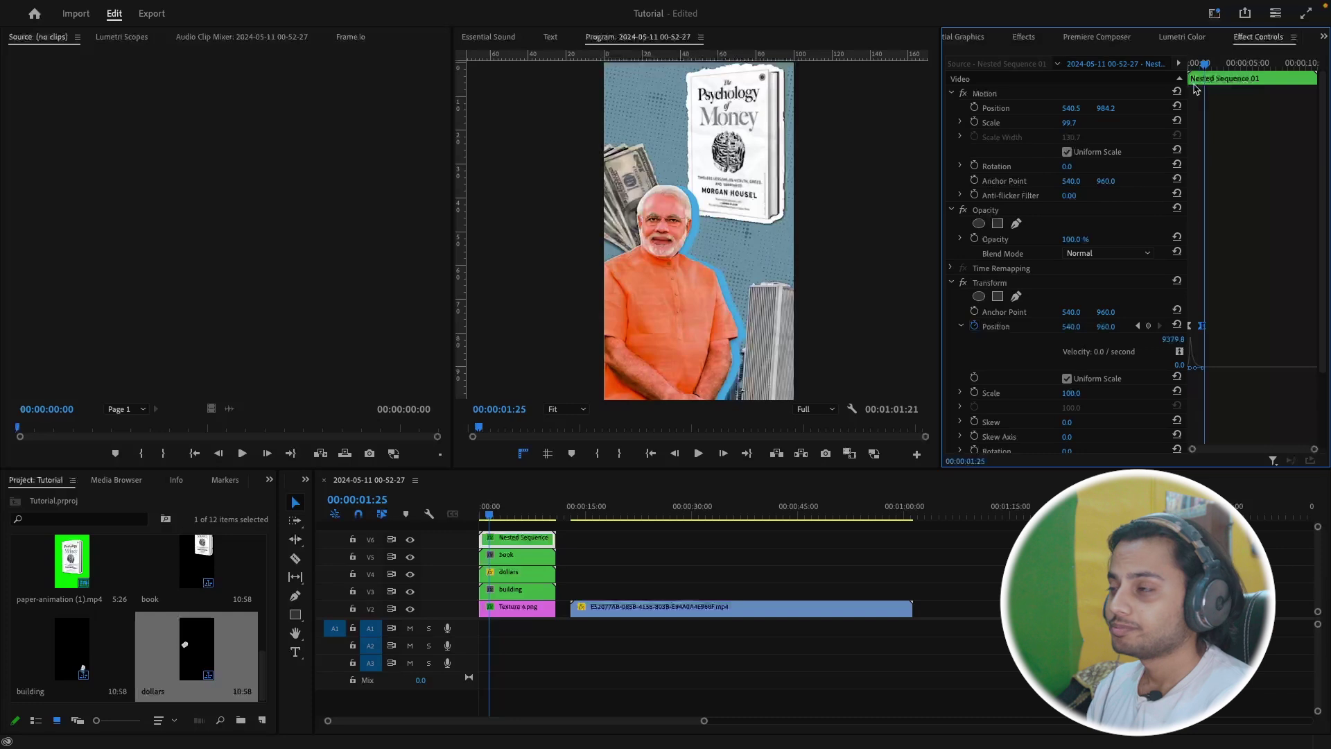
# Step back frame by frame from 00:00:01:25 to 00:00:01:14 to examine how the man's cutout settles
pyautogui.press('Left')
pyautogui.press('Left')
pyautogui.press('Left')
pyautogui.press('Left')
pyautogui.press('Left')
pyautogui.press('Left')
pyautogui.press('Left')
pyautogui.press('Left')
pyautogui.press('Left')
pyautogui.press('Left')
pyautogui.press('Left')
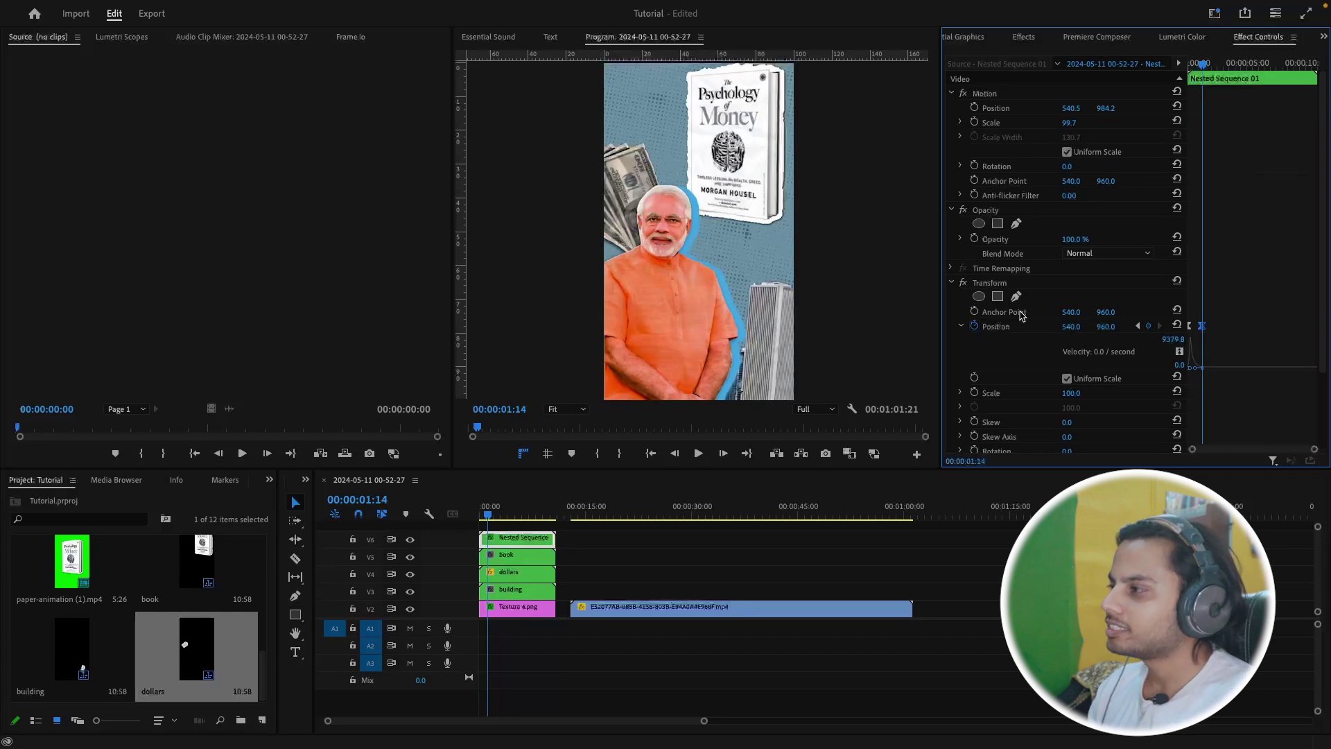
# Copy the Transform effect from Nested Sequence 01 onto the book clip
pyautogui.click(999, 283)
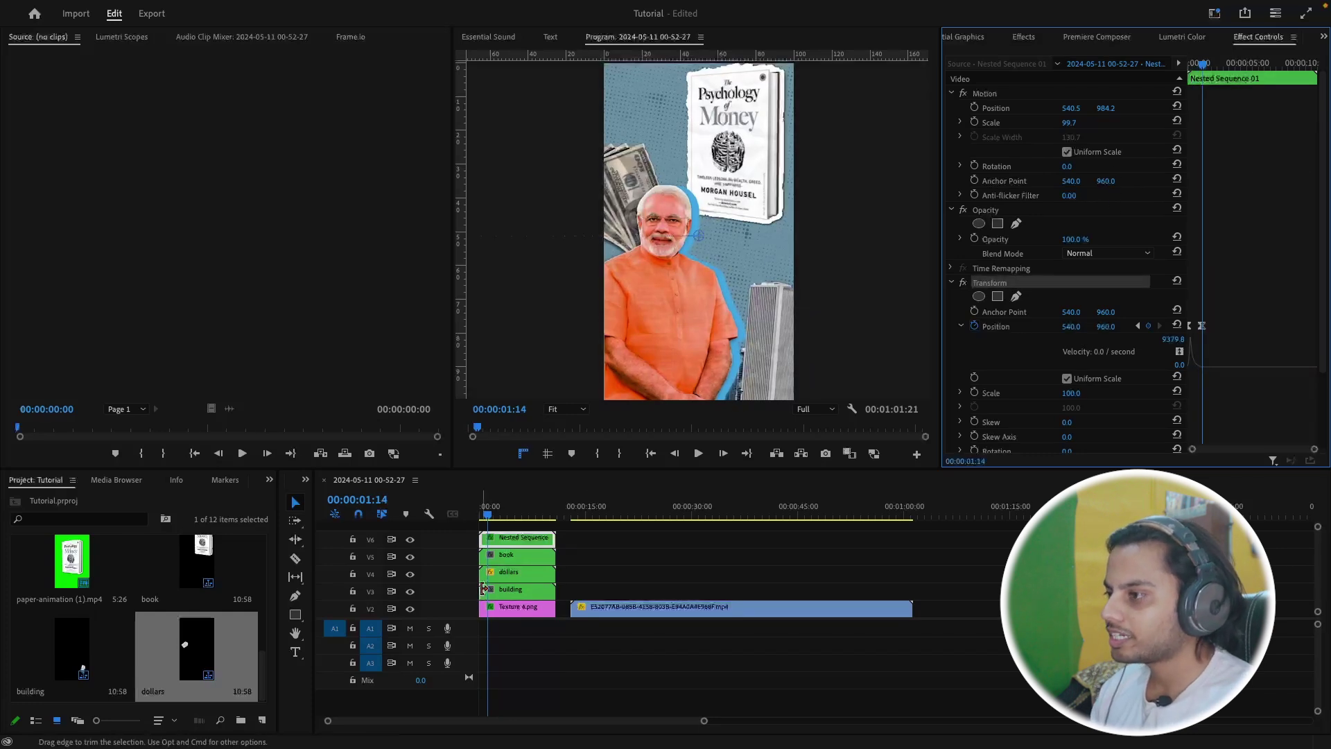
pyautogui.click(518, 557)
pyautogui.hotkey('ctrl', 'v')
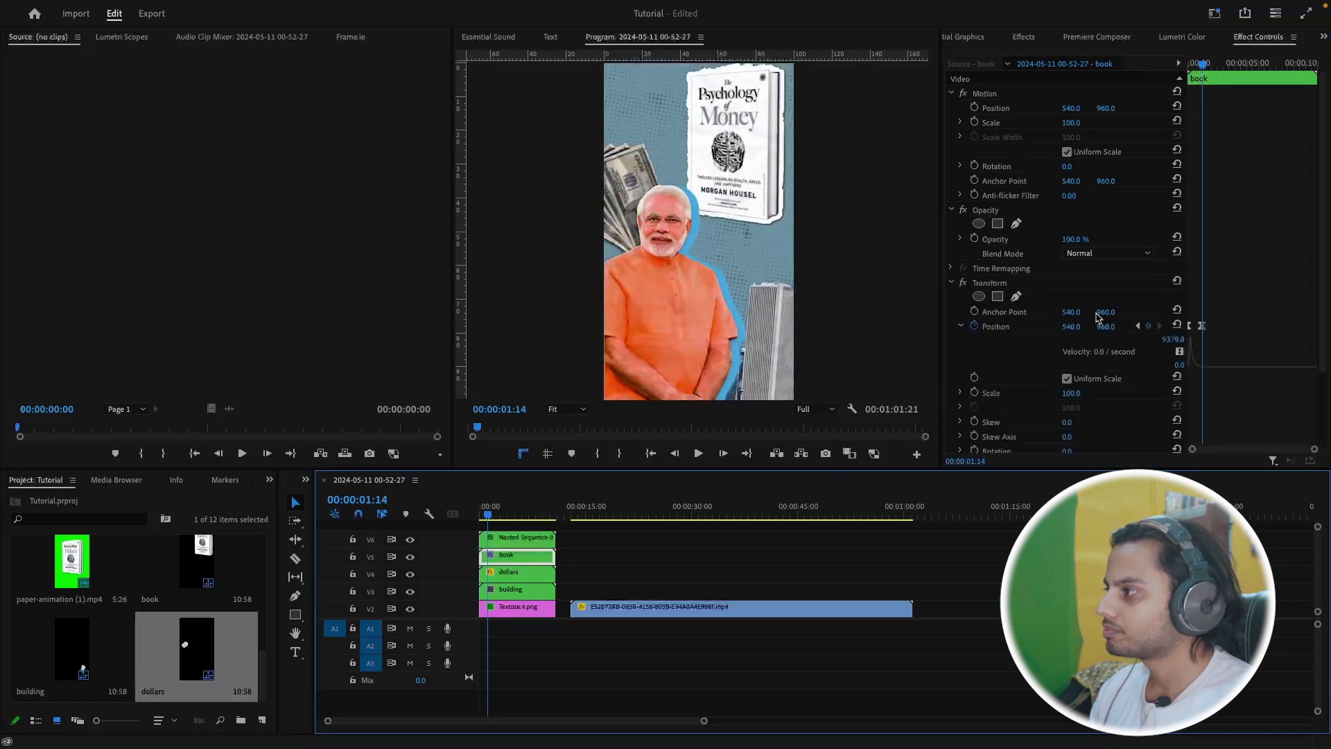
# Set the X of the book clip's first Transform position keyframe to 1356.0 and preview its slide-in from the other side
pyautogui.click(1138, 326)
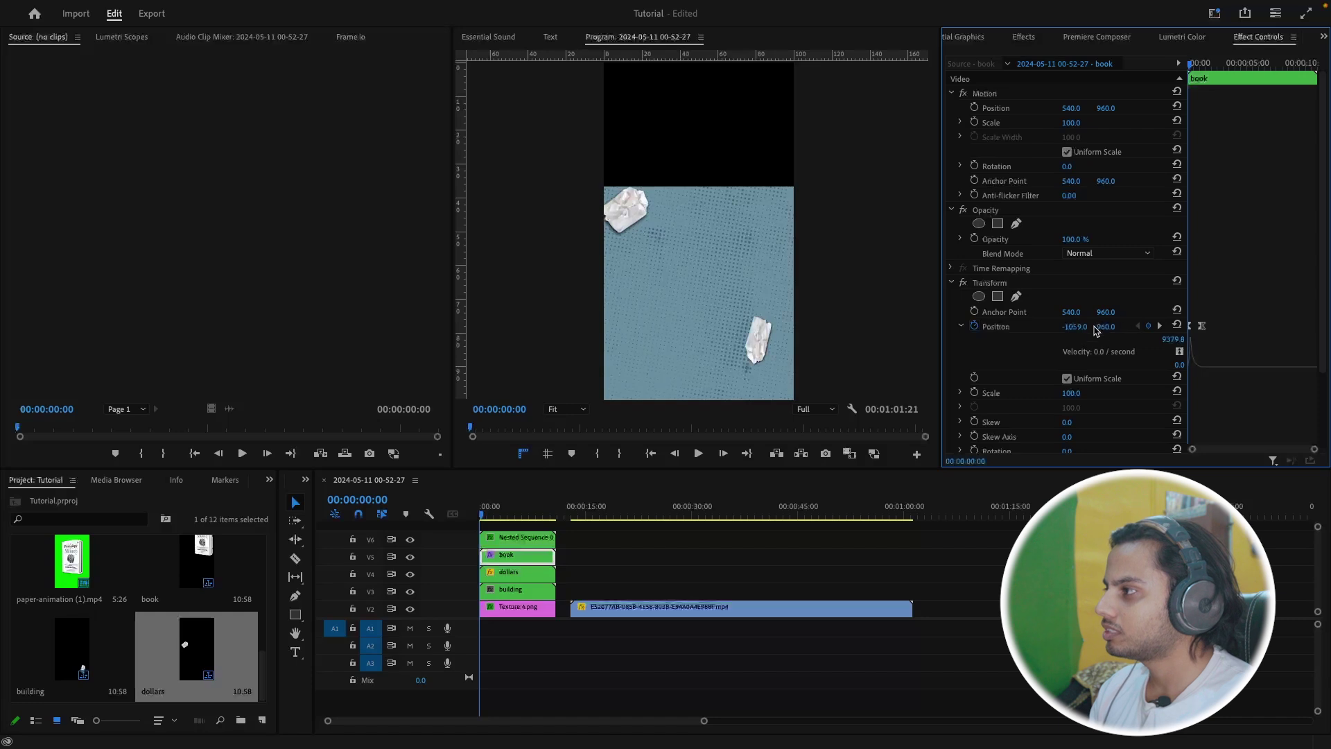
pyautogui.moveTo(1071, 326)
pyautogui.mouseDown()
pyautogui.moveTo(1061, 334)
pyautogui.moveTo(1070, 327)
pyautogui.mouseUp()
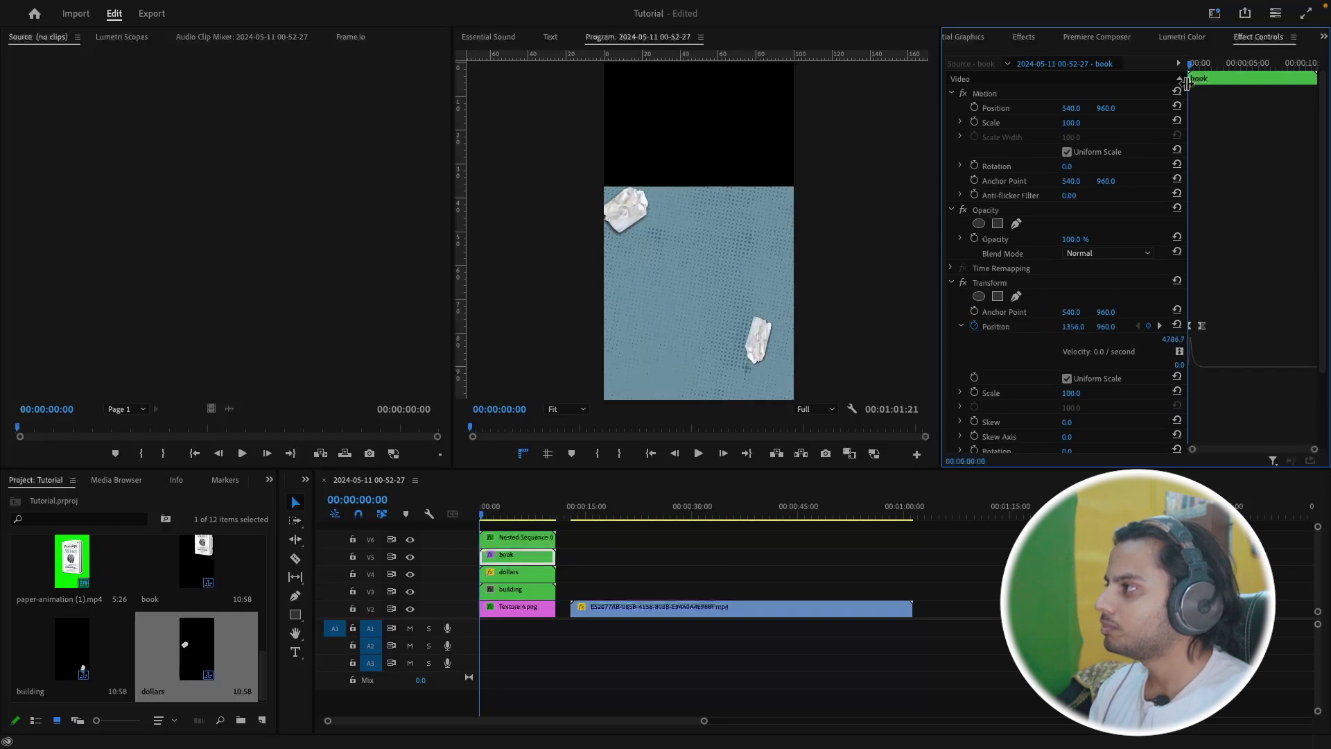
pyautogui.moveTo(1190, 66); pyautogui.dragTo(1167, 79)
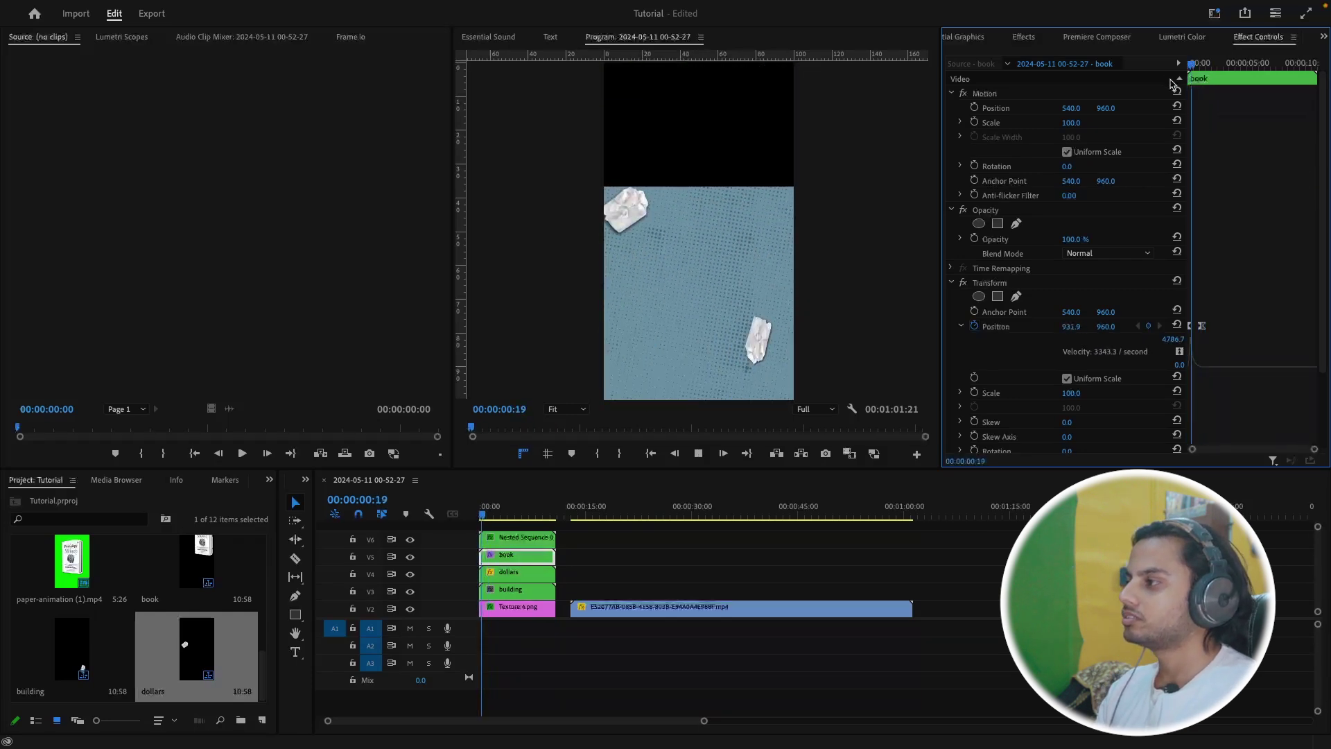
pyautogui.press('space')
pyautogui.moveTo(1209, 78); pyautogui.dragTo(1162, 74)
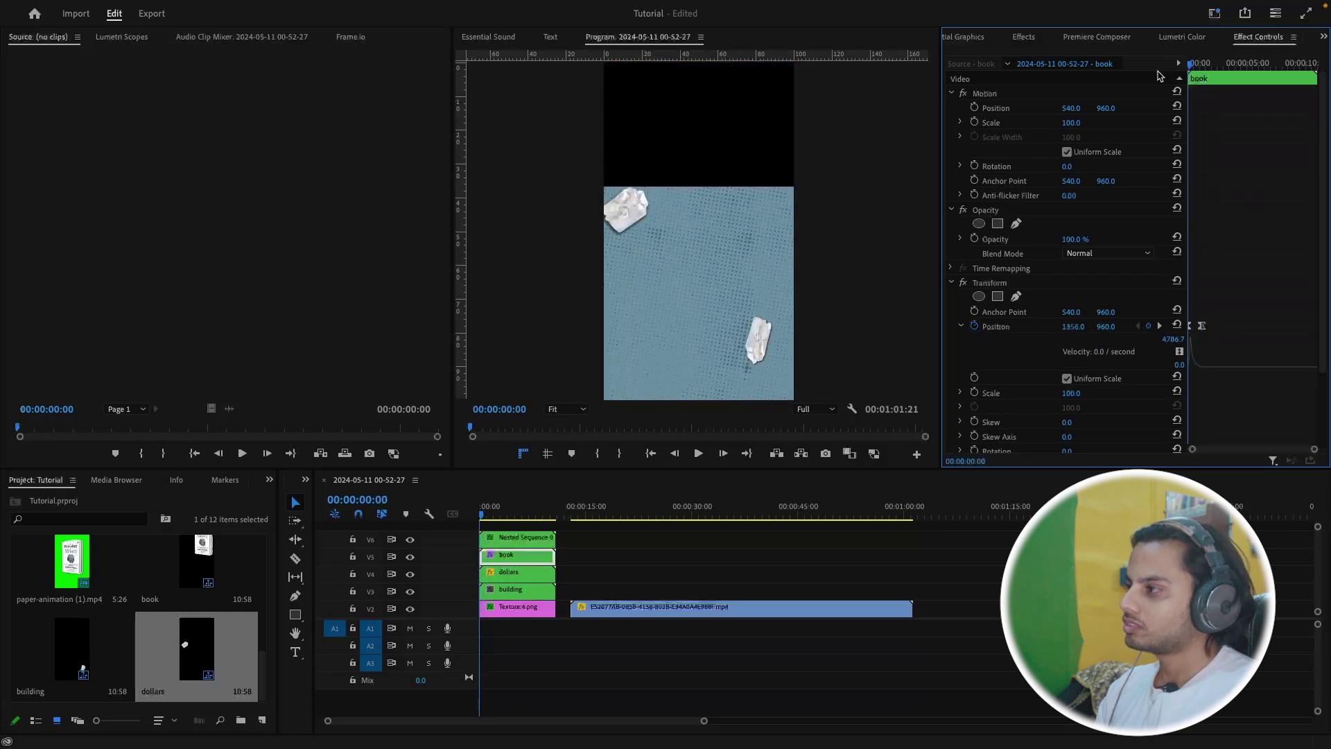
pyautogui.press('space')
pyautogui.press('space')
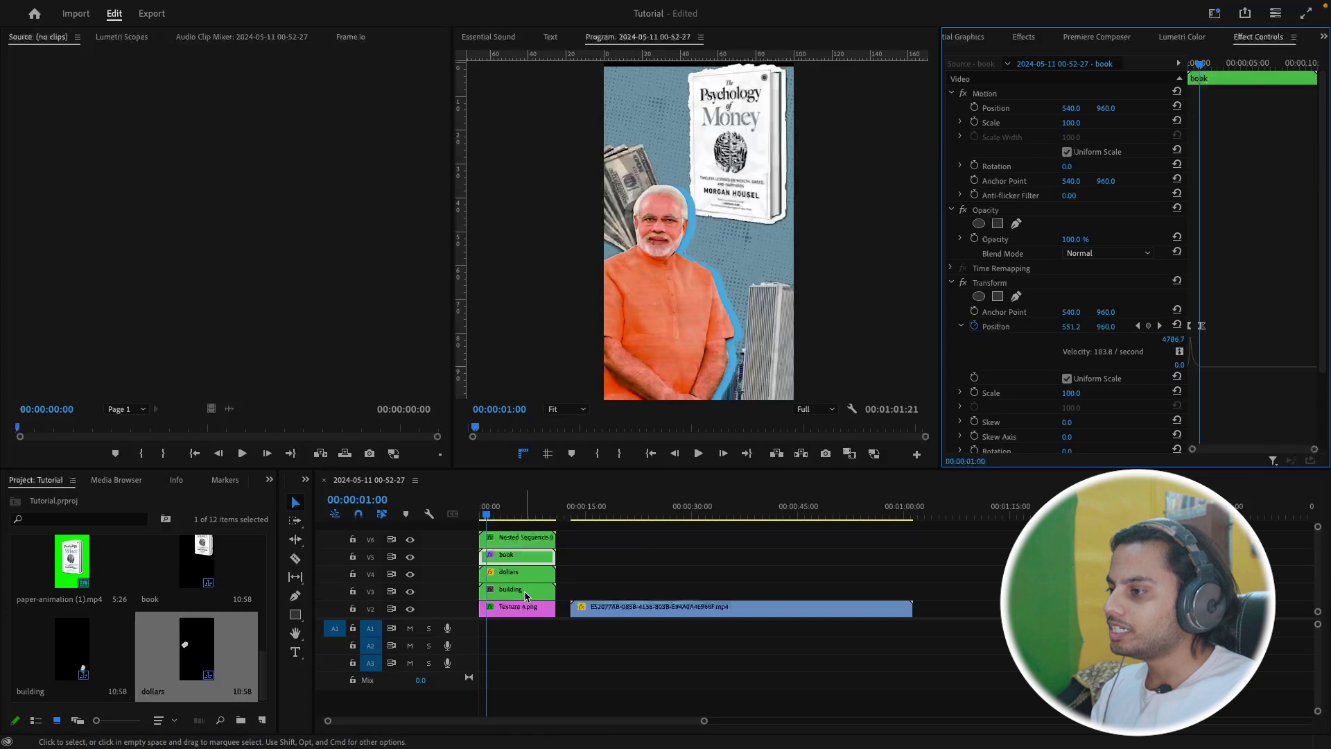
# Copy the Transform effect from the book clip onto the building clip and scrub through its slide-in
pyautogui.click(1008, 285)
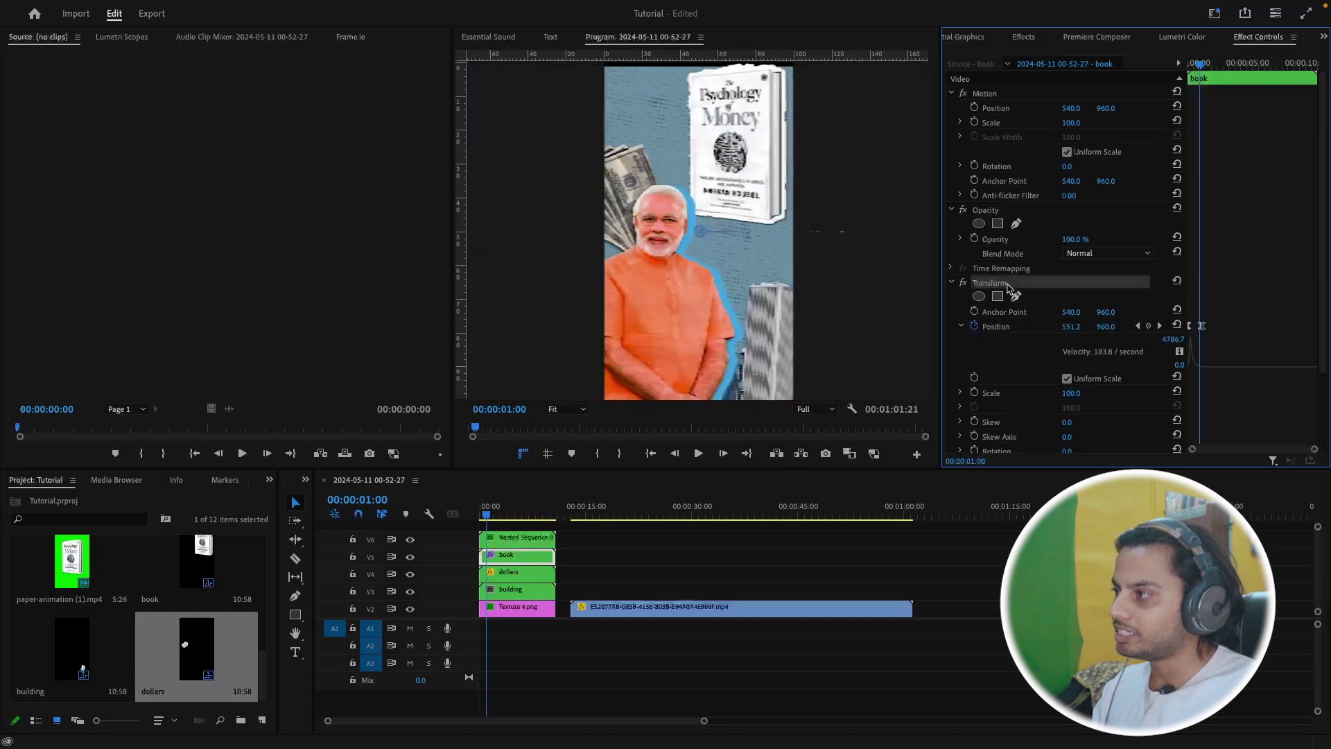
pyautogui.click(521, 589)
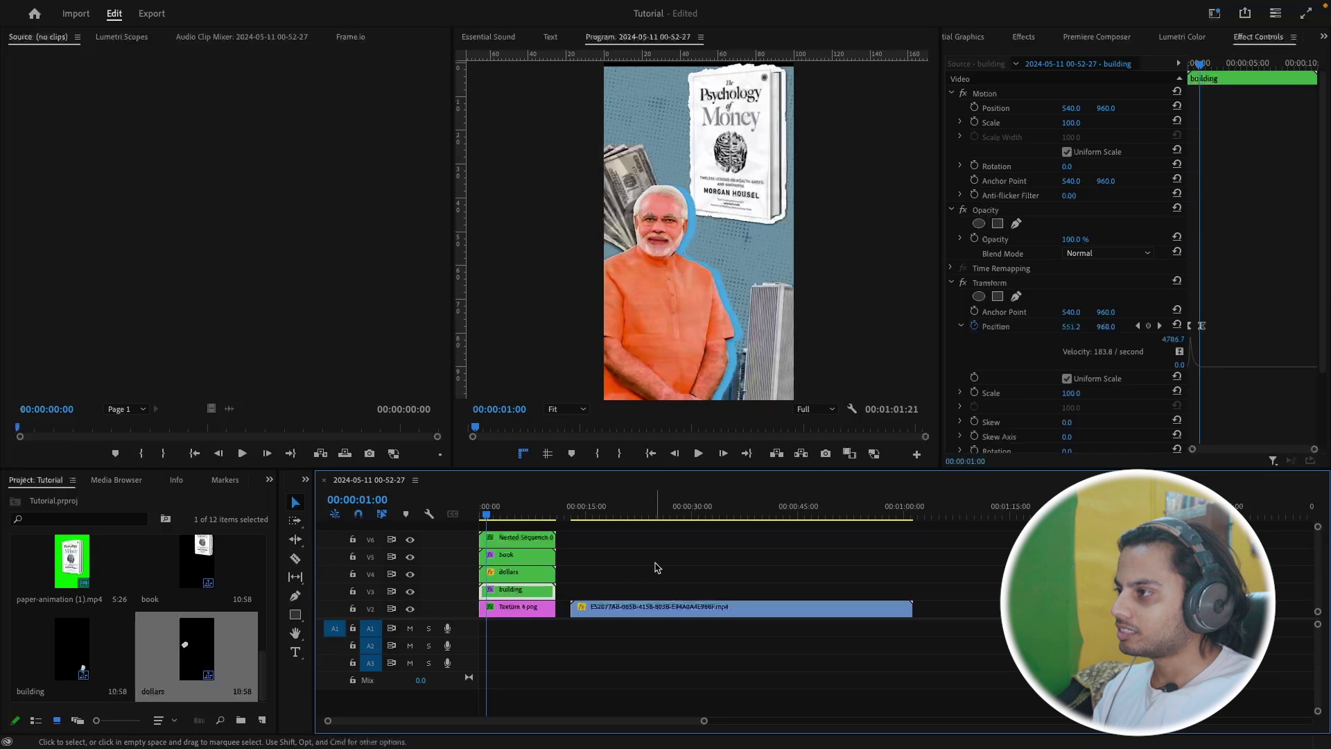
pyautogui.moveTo(1207, 64); pyautogui.dragTo(1184, 75)
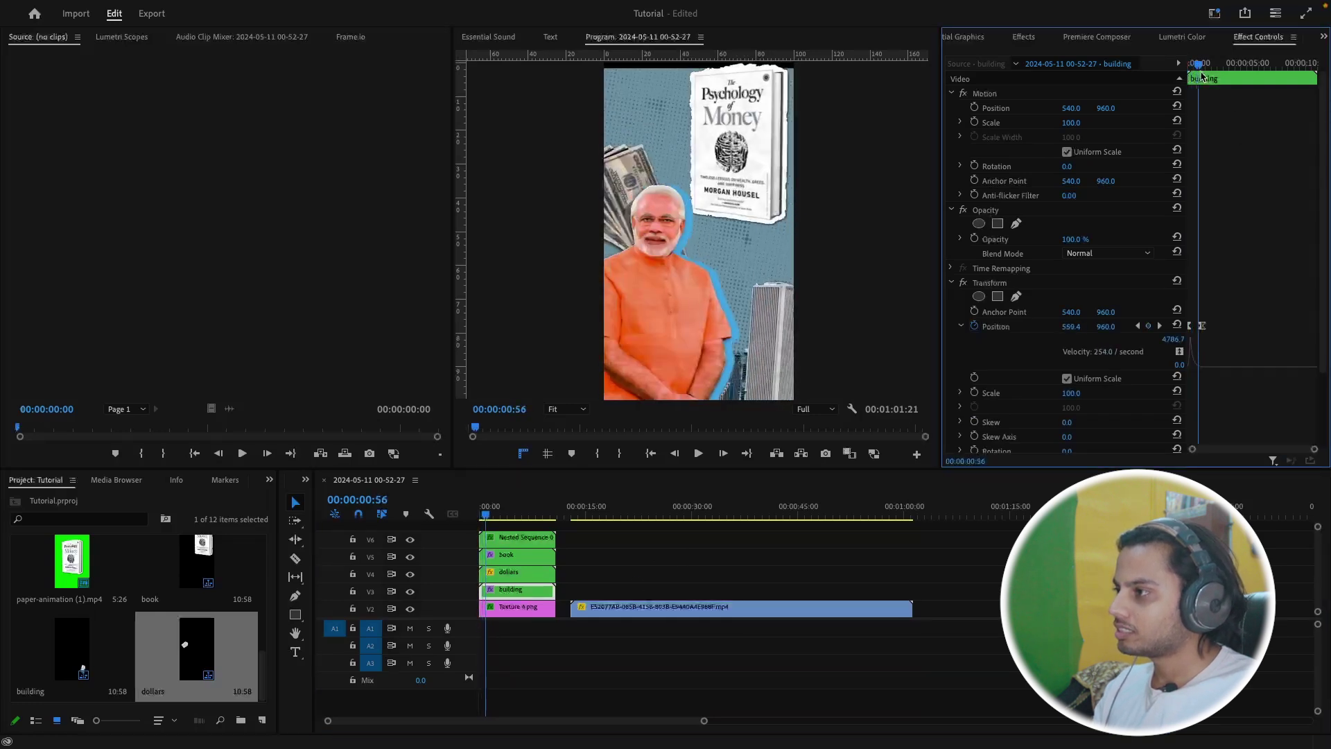
pyautogui.moveTo(1191, 82)
pyautogui.mouseDown()
pyautogui.moveTo(1206, 79)
pyautogui.moveTo(1173, 95)
pyautogui.mouseUp()
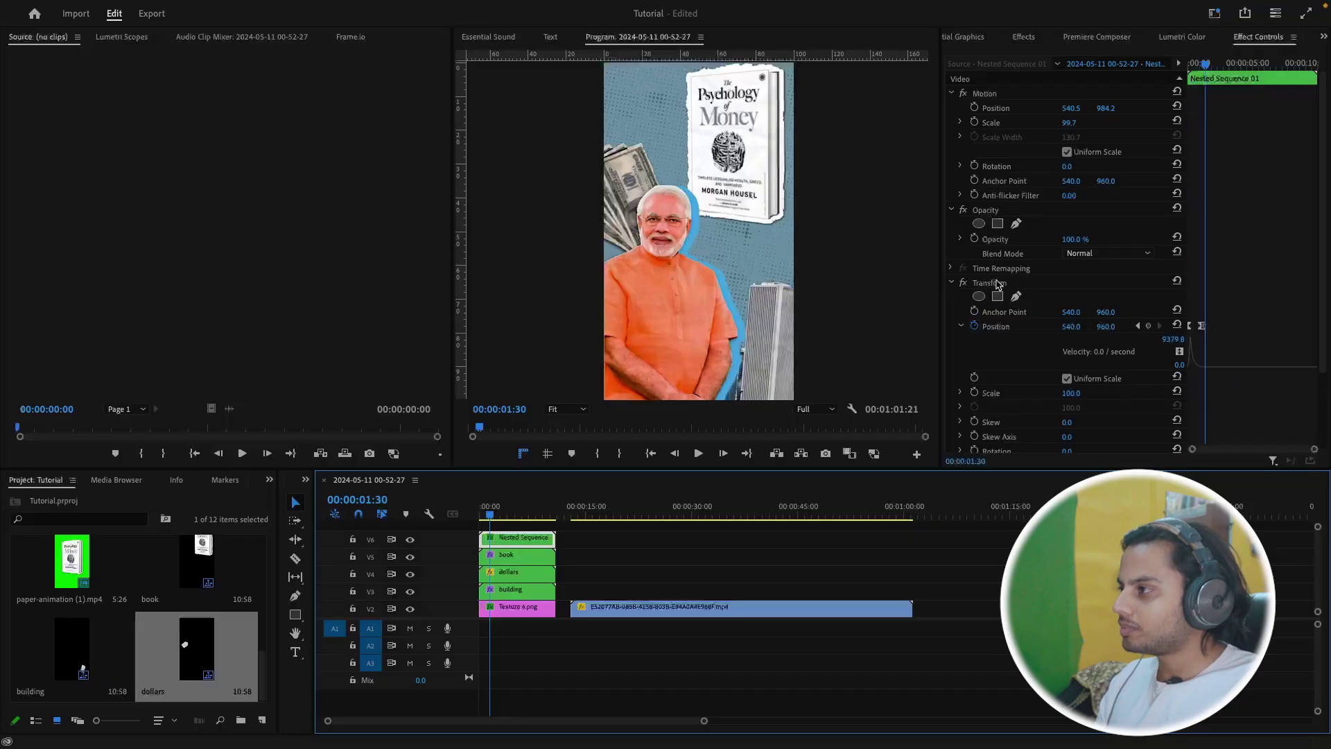
# Copy the Transform effect from Nested Sequence 01 onto the dollars clip and preview all the slide-ins from the start
pyautogui.click(996, 284)
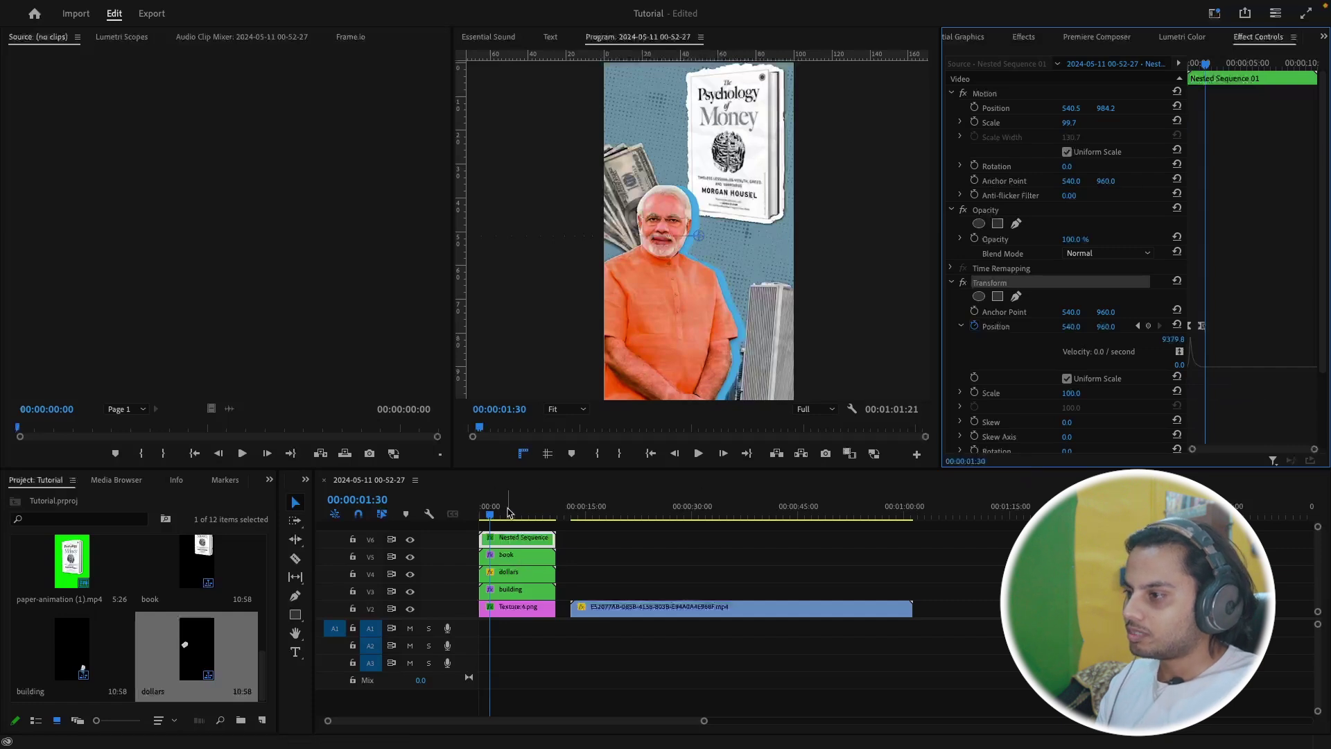
pyautogui.press('Home')
pyautogui.click(539, 570)
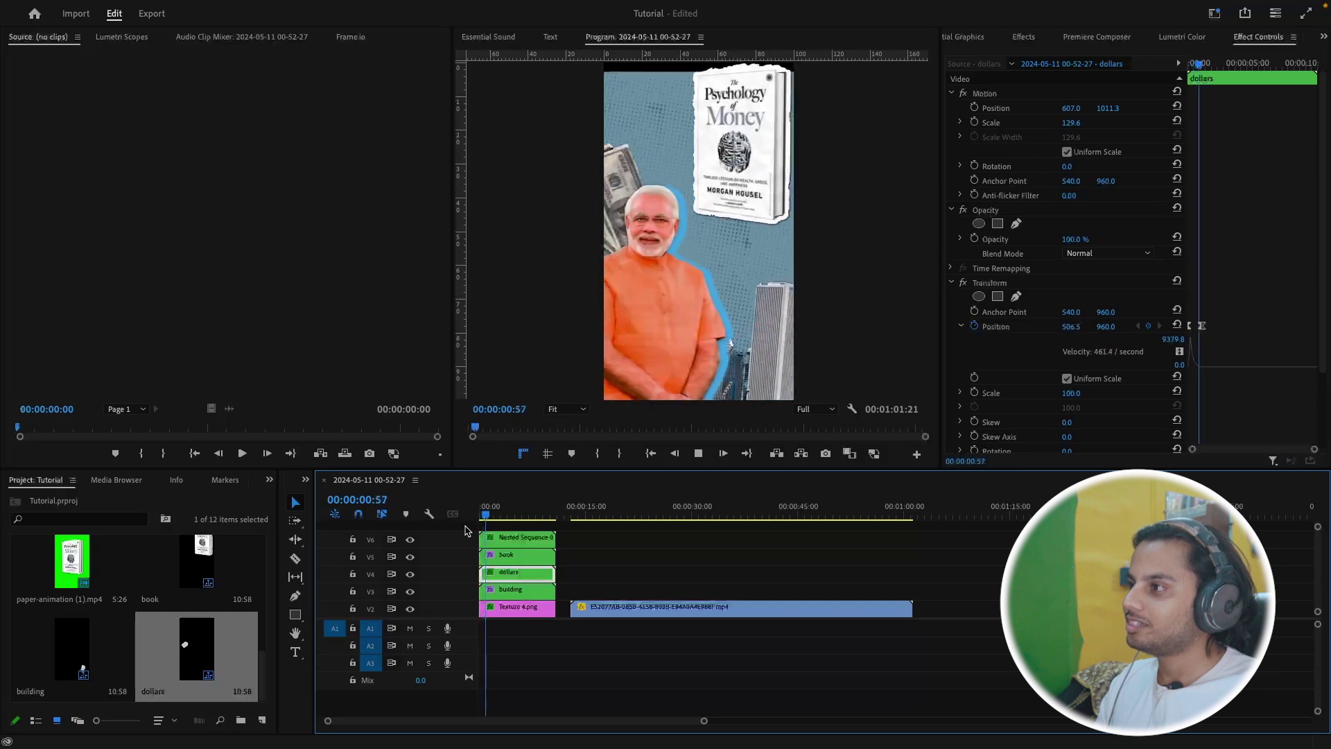
pyautogui.press('space')
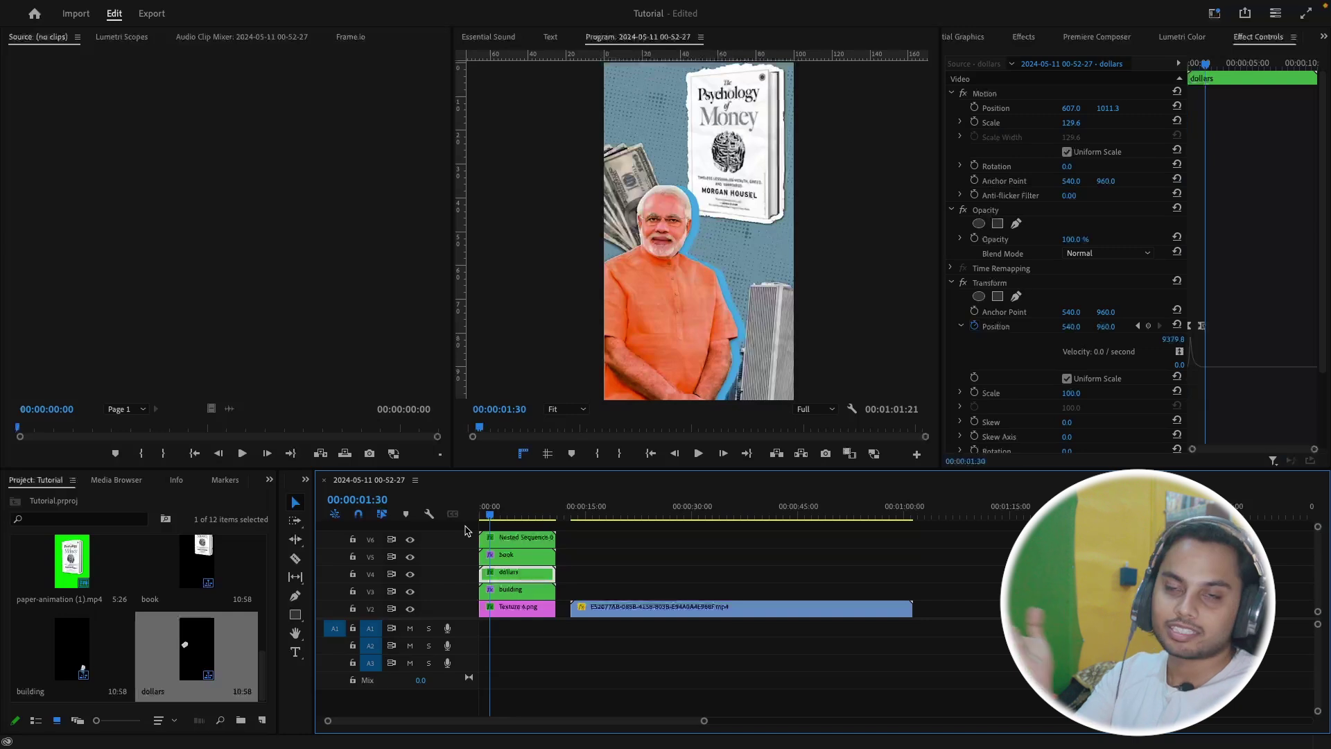
pyautogui.click(481, 516)
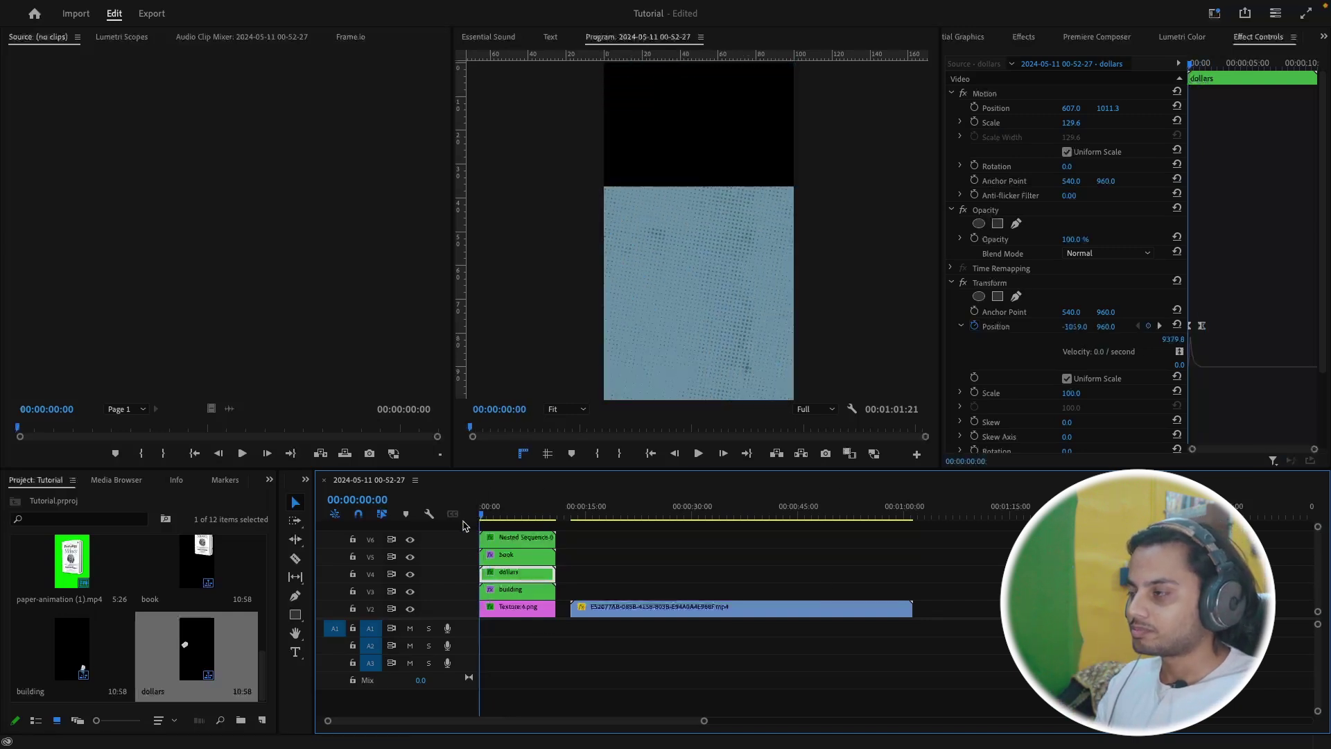
pyautogui.press('space')
pyautogui.press('space')
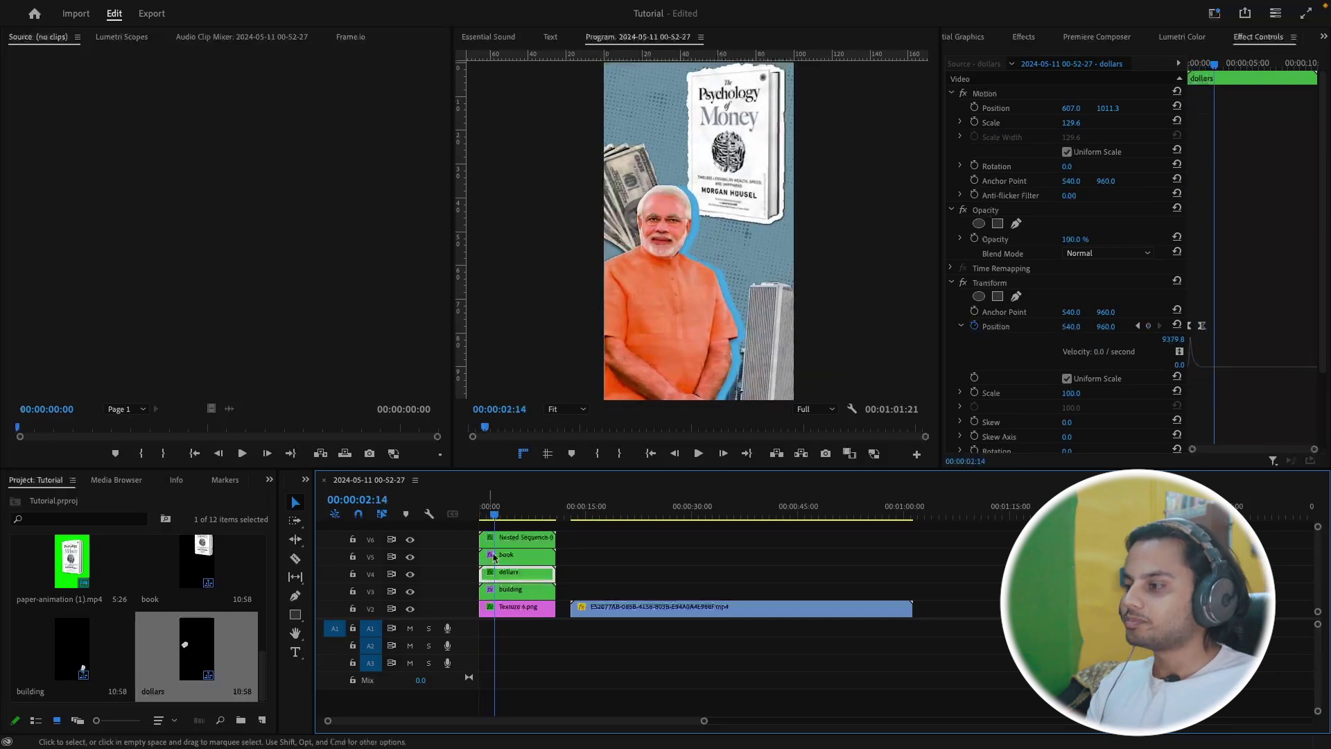
# Duplicate the settled Transform position keyframe of Nested Sequence 01 near the clip's end, at about 00:00:10:11, as the start of its exit
pyautogui.moveTo(563, 514); pyautogui.dragTo(508, 508)
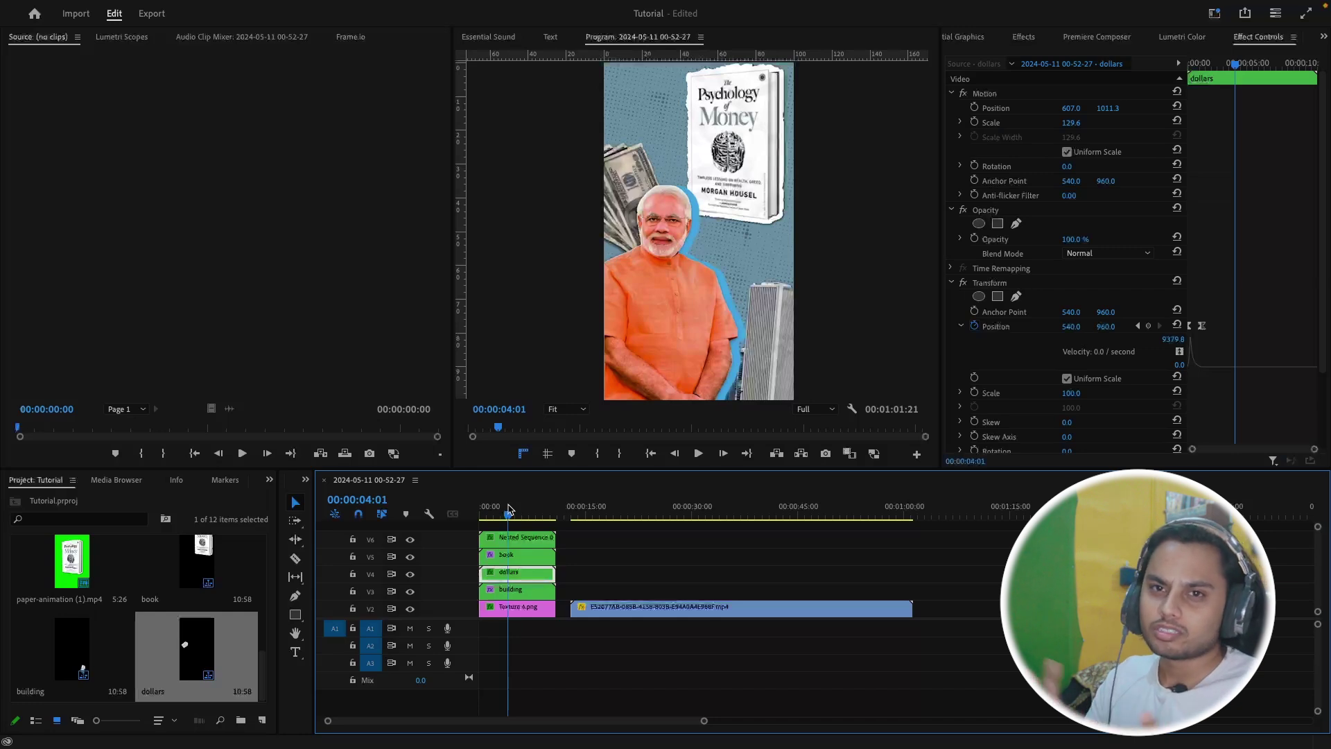
pyautogui.moveTo(508, 511); pyautogui.dragTo(549, 524)
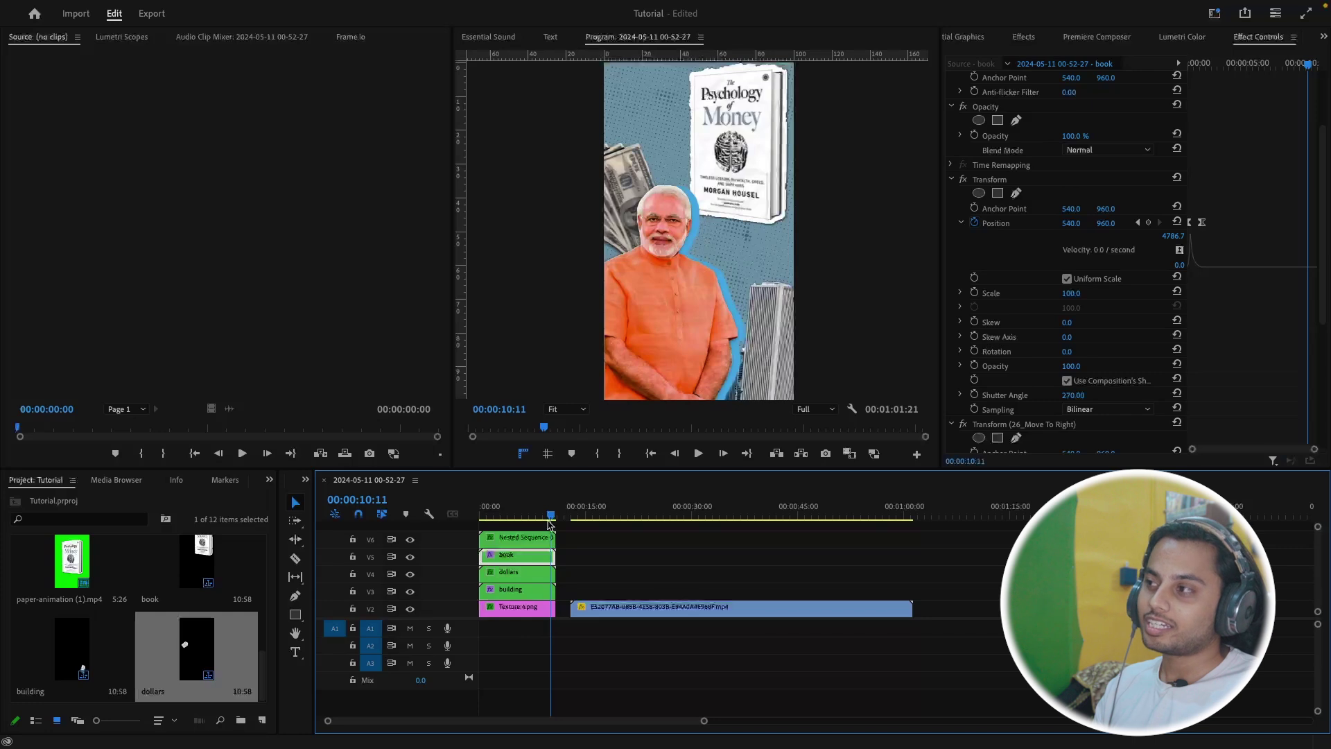
pyautogui.moveTo(548, 525); pyautogui.dragTo(554, 525)
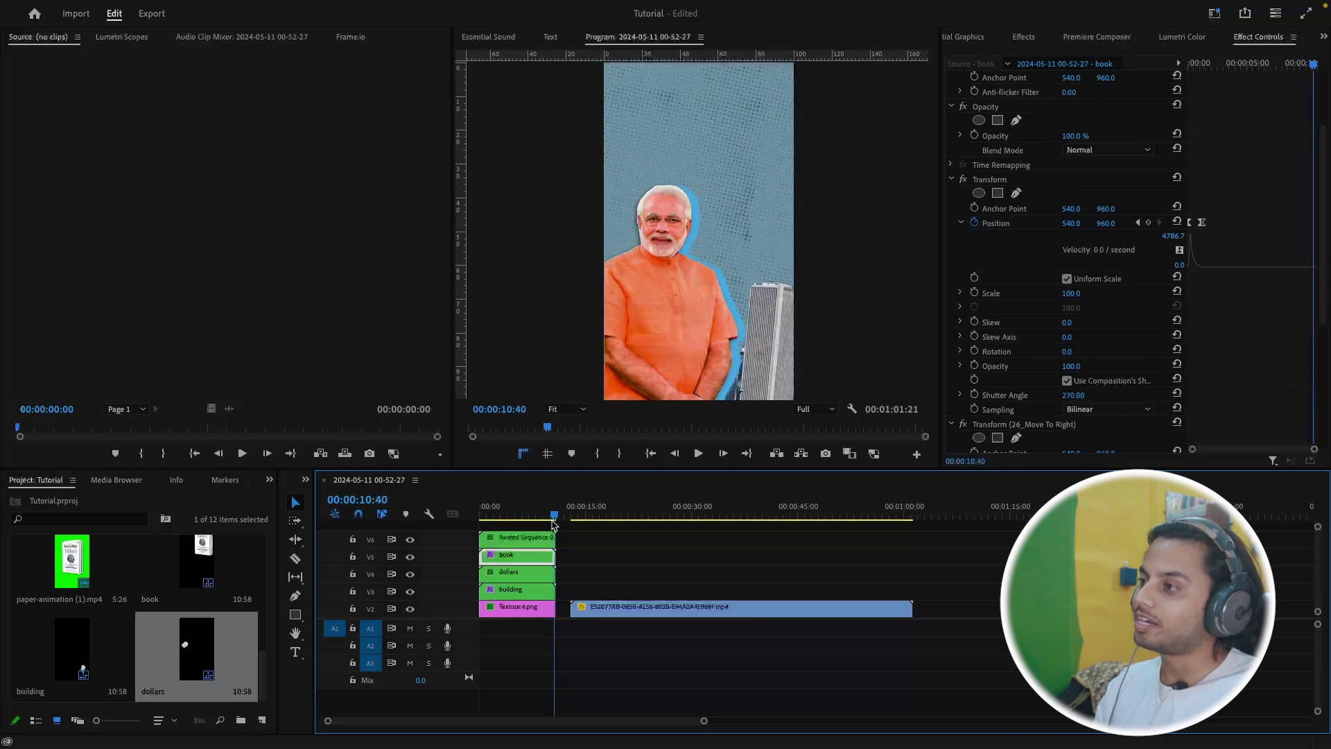
pyautogui.moveTo(554, 525); pyautogui.dragTo(552, 524)
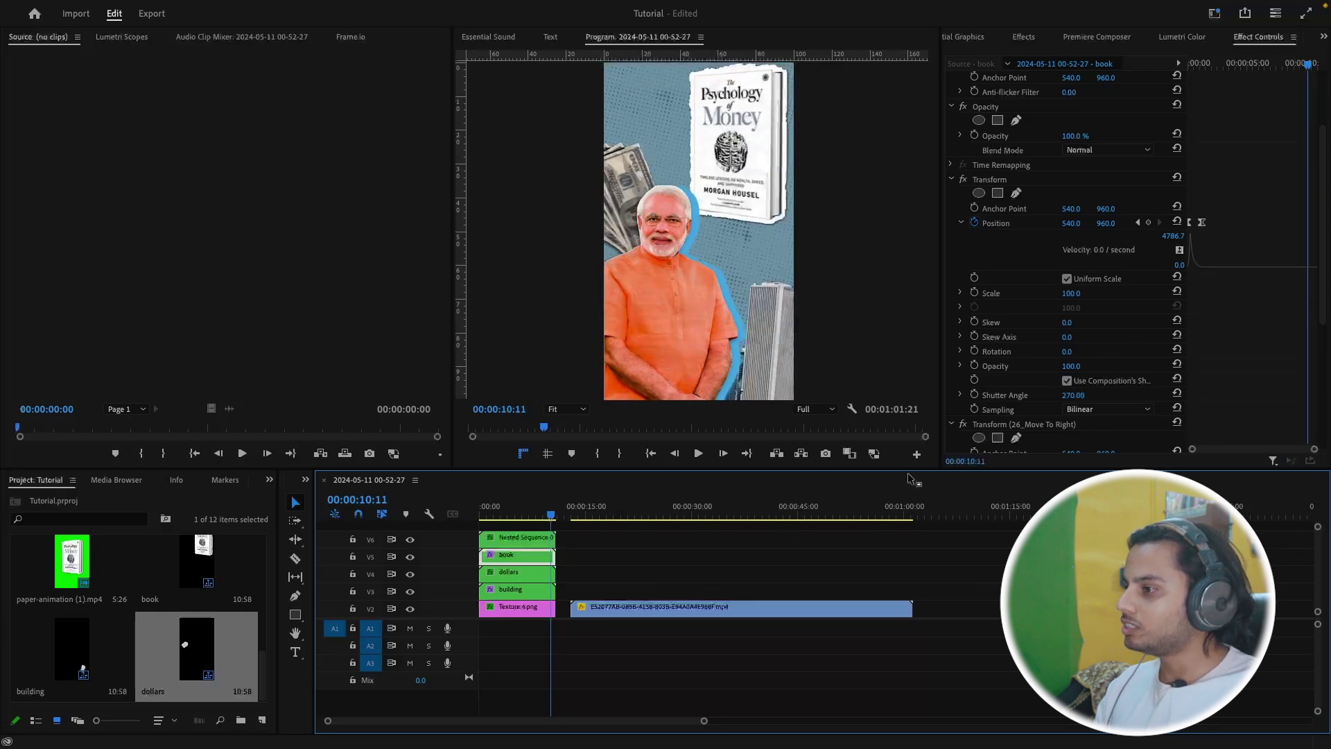
pyautogui.click(528, 539)
pyautogui.scroll(-2, 1299, 323)
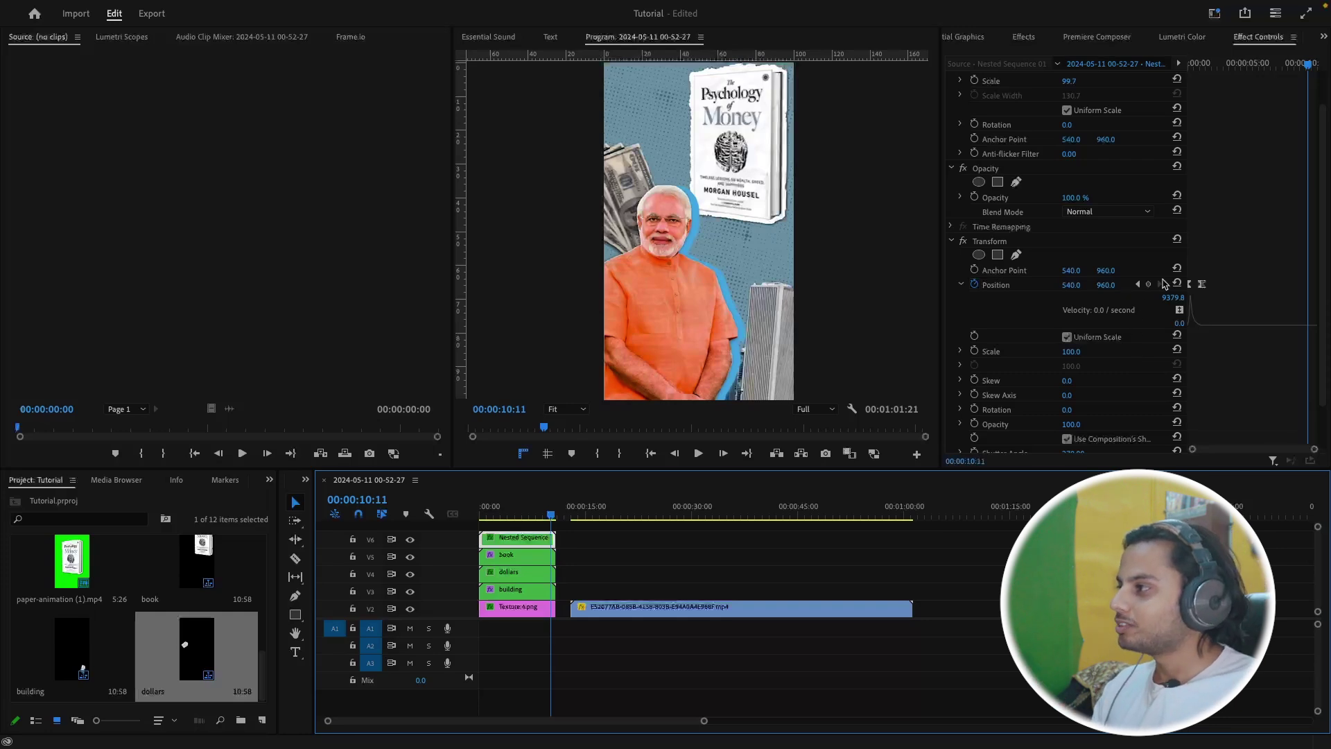
pyautogui.click(1201, 285)
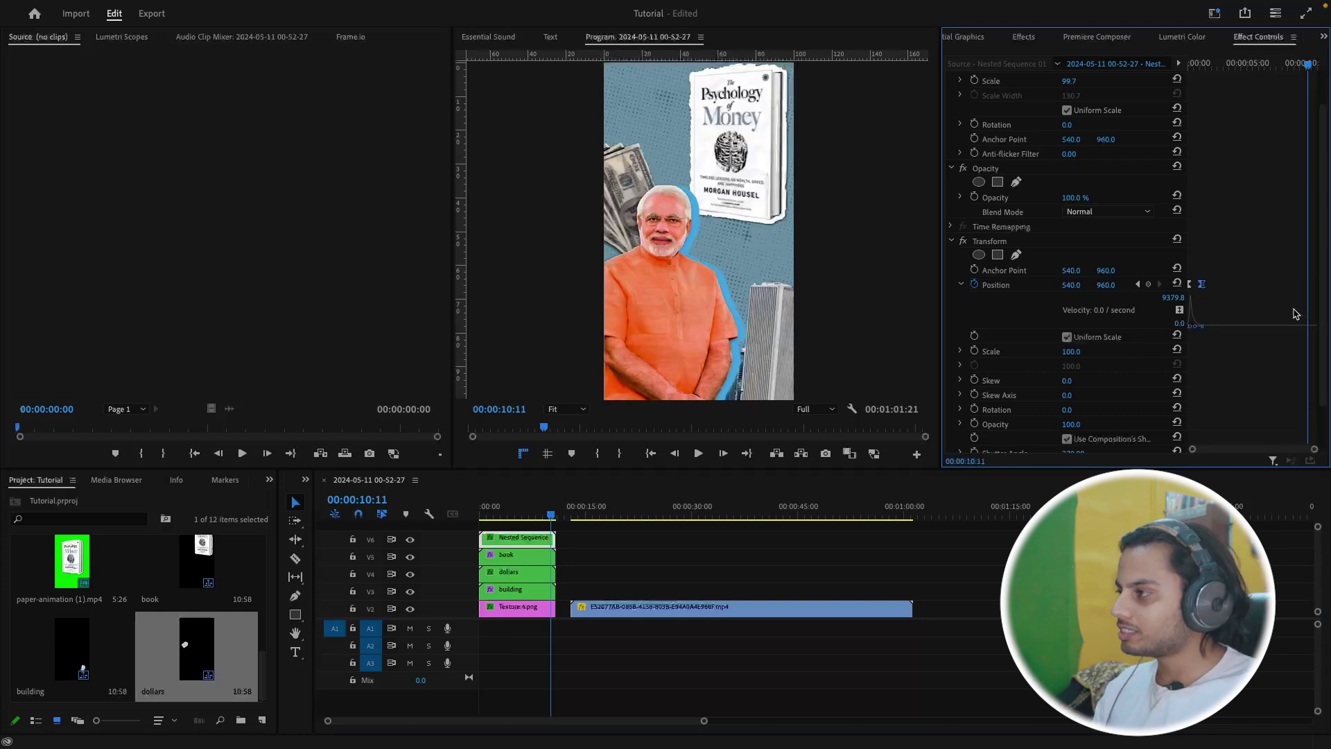
pyautogui.moveTo(1307, 69); pyautogui.dragTo(1299, 66)
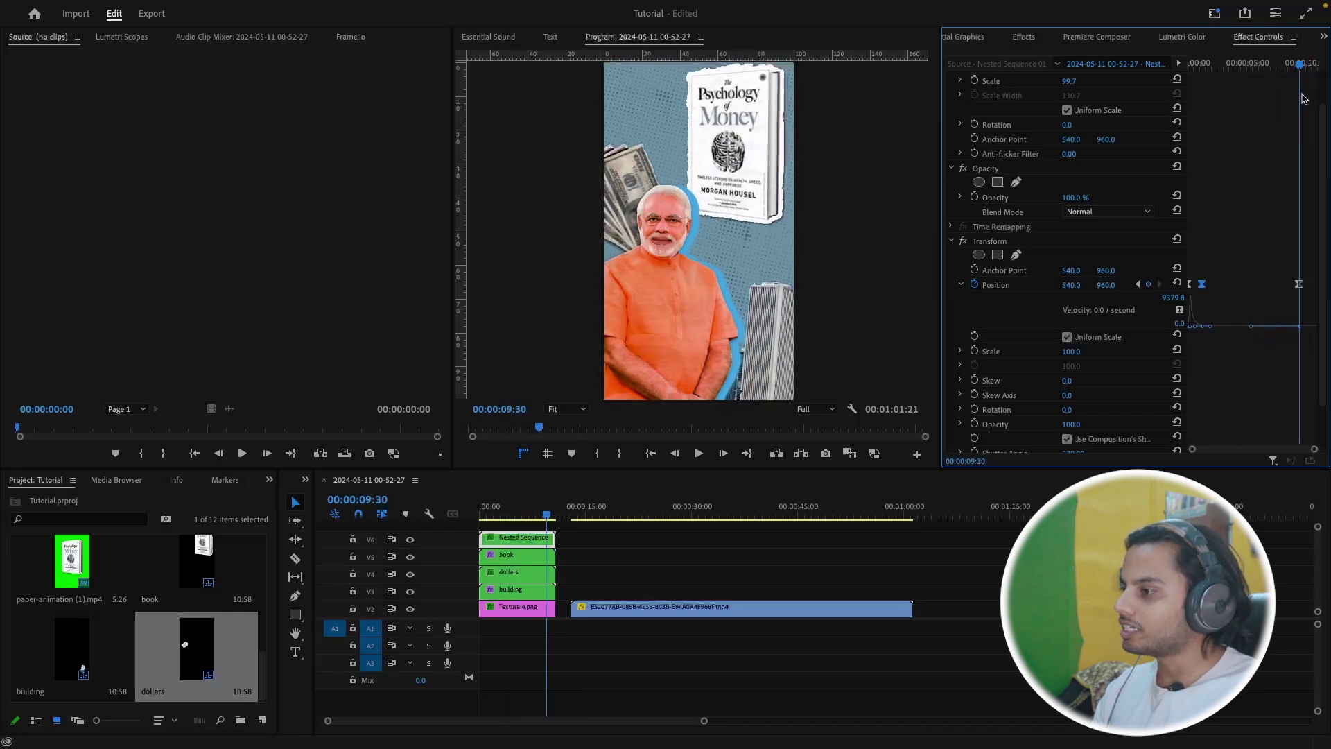
pyautogui.moveTo(1303, 98); pyautogui.dragTo(1312, 100)
pyautogui.moveTo(1299, 286); pyautogui.dragTo(1302, 288)
# Add an exit Transform position keyframe to Nested Sequence 01 at 00:00:10:37 with X raised to about 713
pyautogui.moveTo(1308, 63); pyautogui.dragTo(1314, 64)
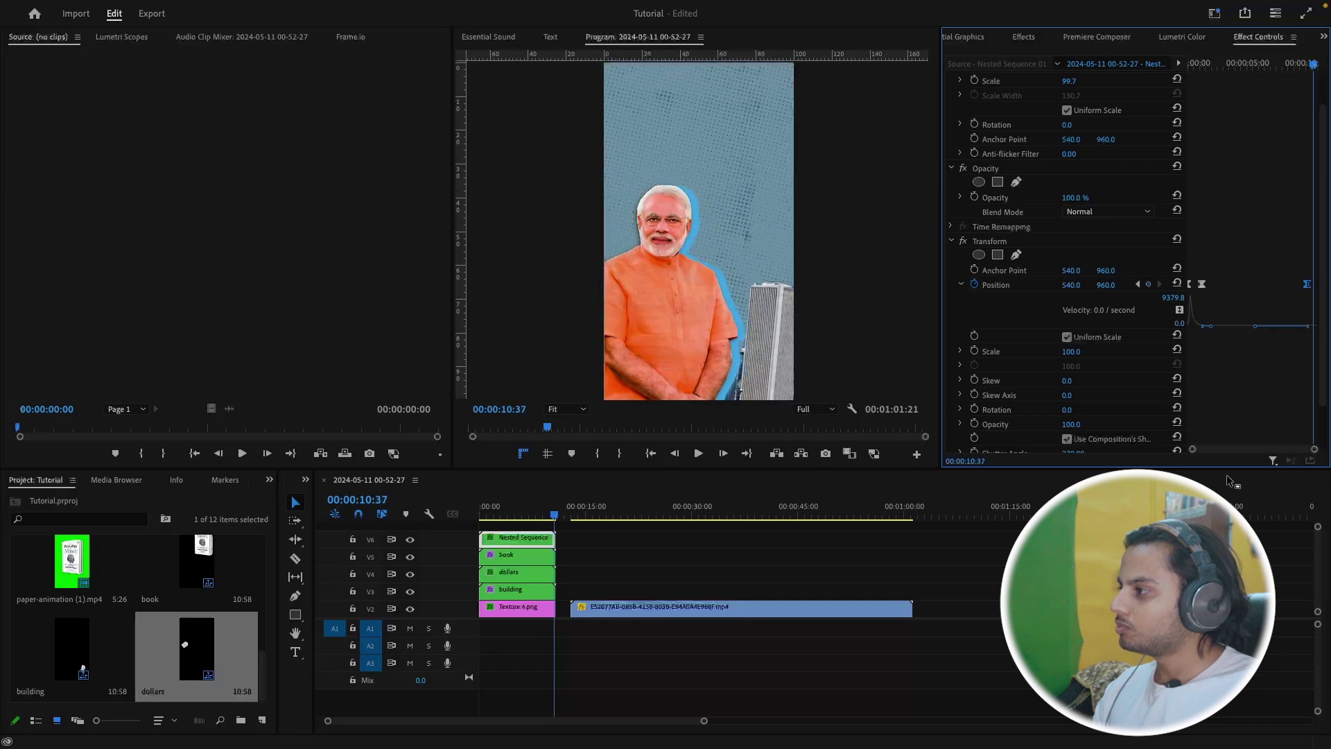
pyautogui.moveTo(1315, 454); pyautogui.dragTo(1289, 457)
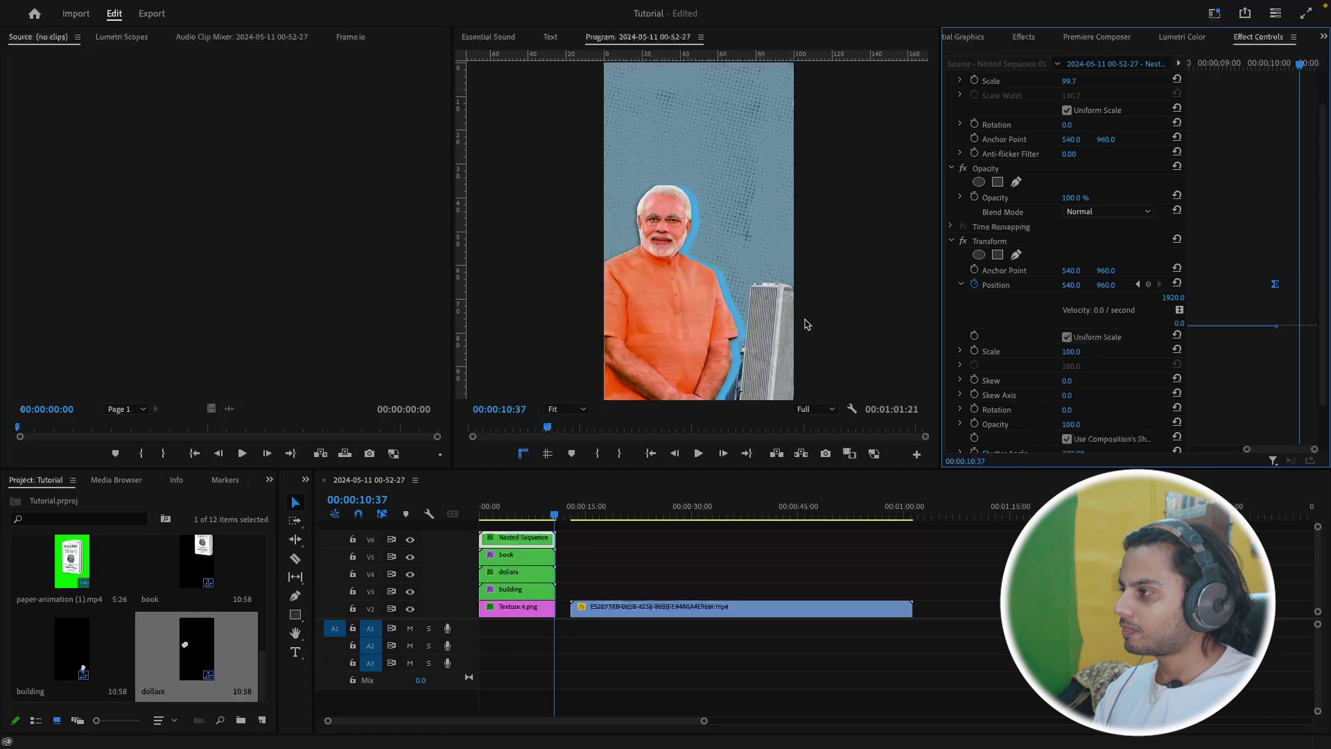
pyautogui.moveTo(1071, 285); pyautogui.dragTo(1186, 285)
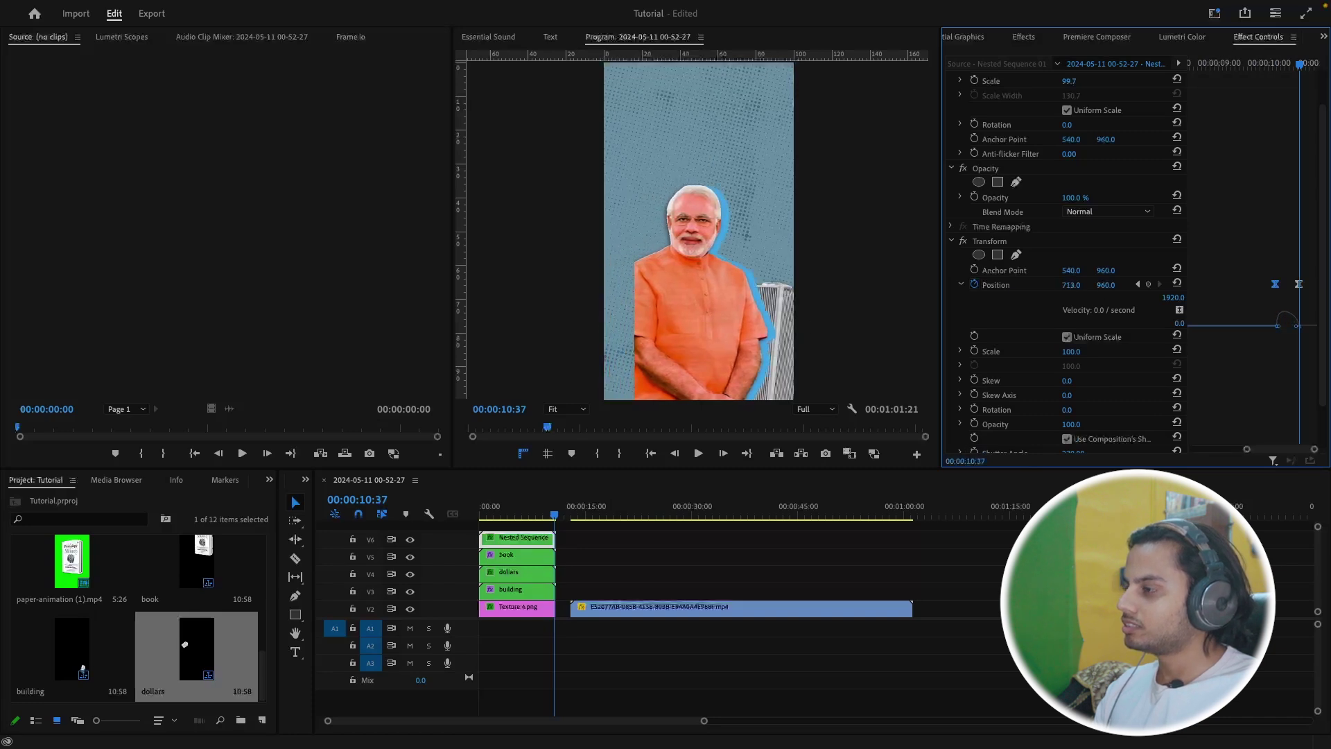
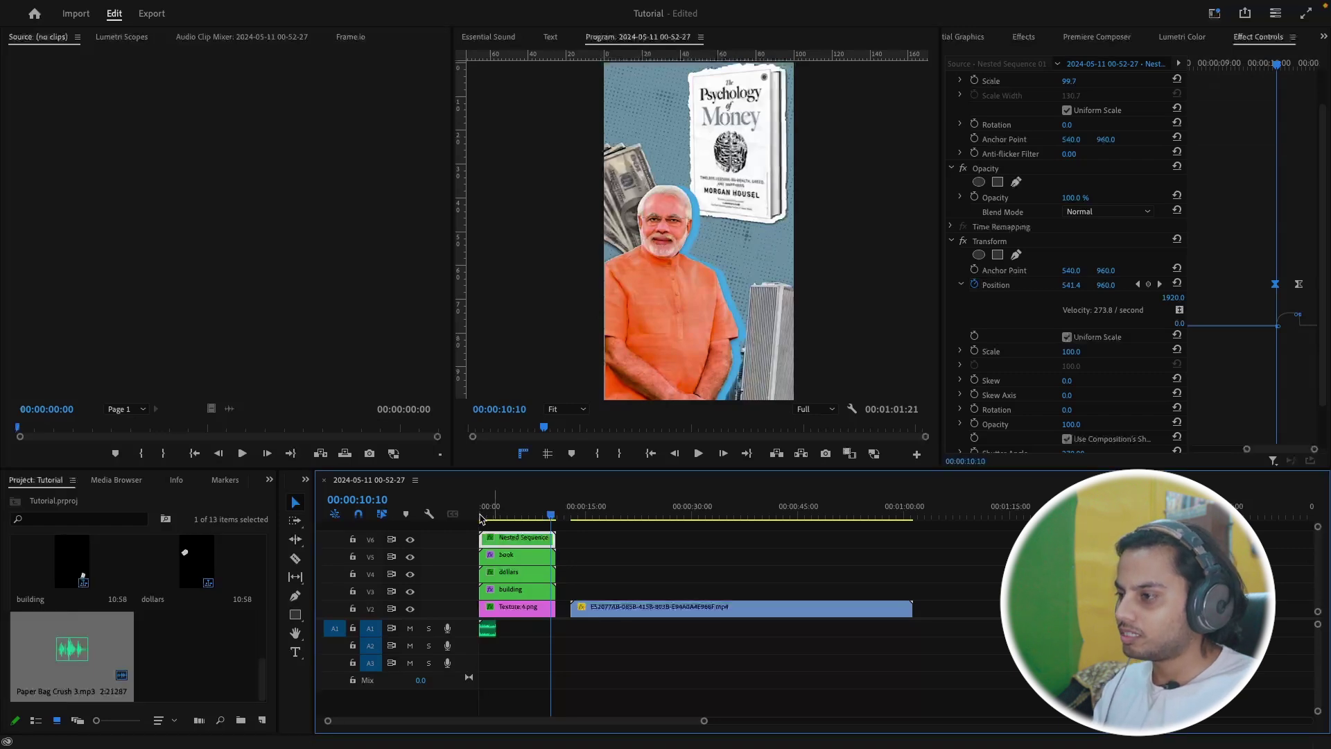
# Play the sequence from the start to listen to the paper crush sound under the slide-ins
pyautogui.moveTo(492, 510); pyautogui.dragTo(437, 519)
pyautogui.press('space')
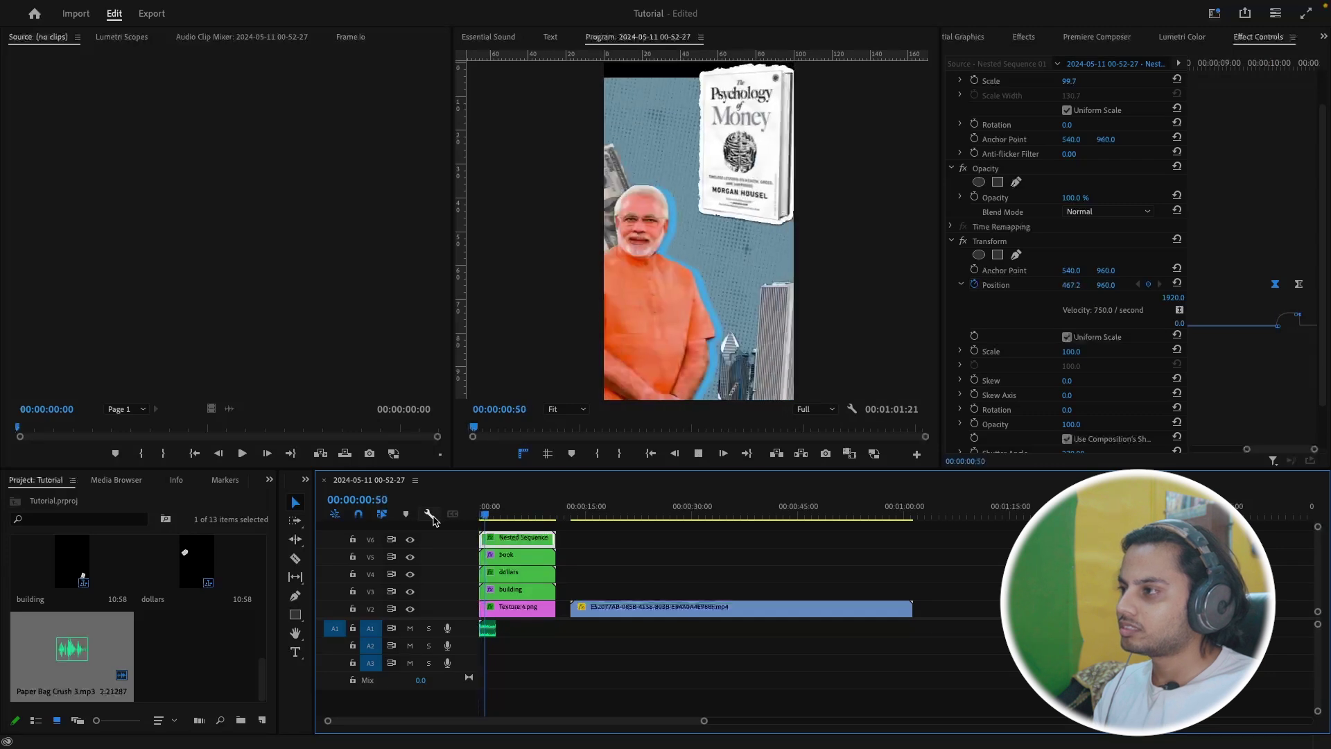
pyautogui.press('space')
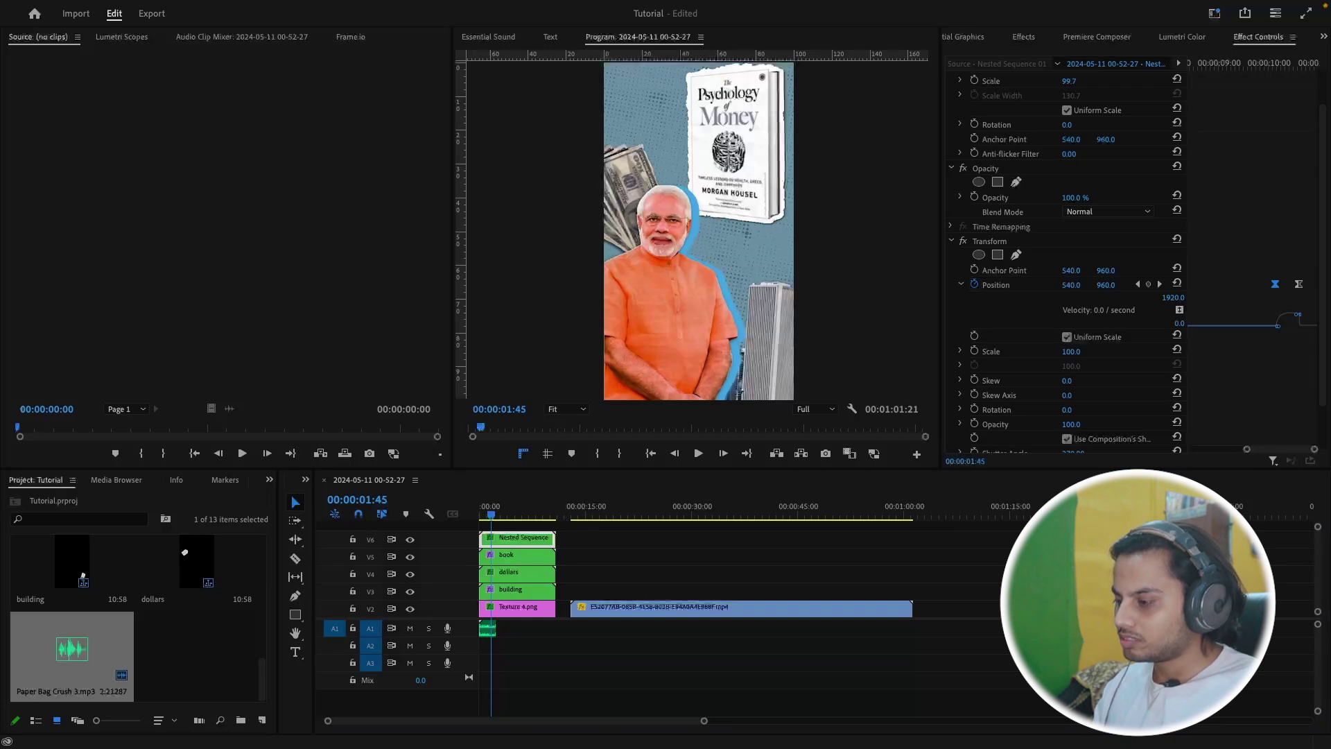
# Place the Paper Envelope Crush sound at the start of audio track A1 and shorten the audio under the slide-in
pyautogui.moveTo(603, 631); pyautogui.dragTo(497, 634)
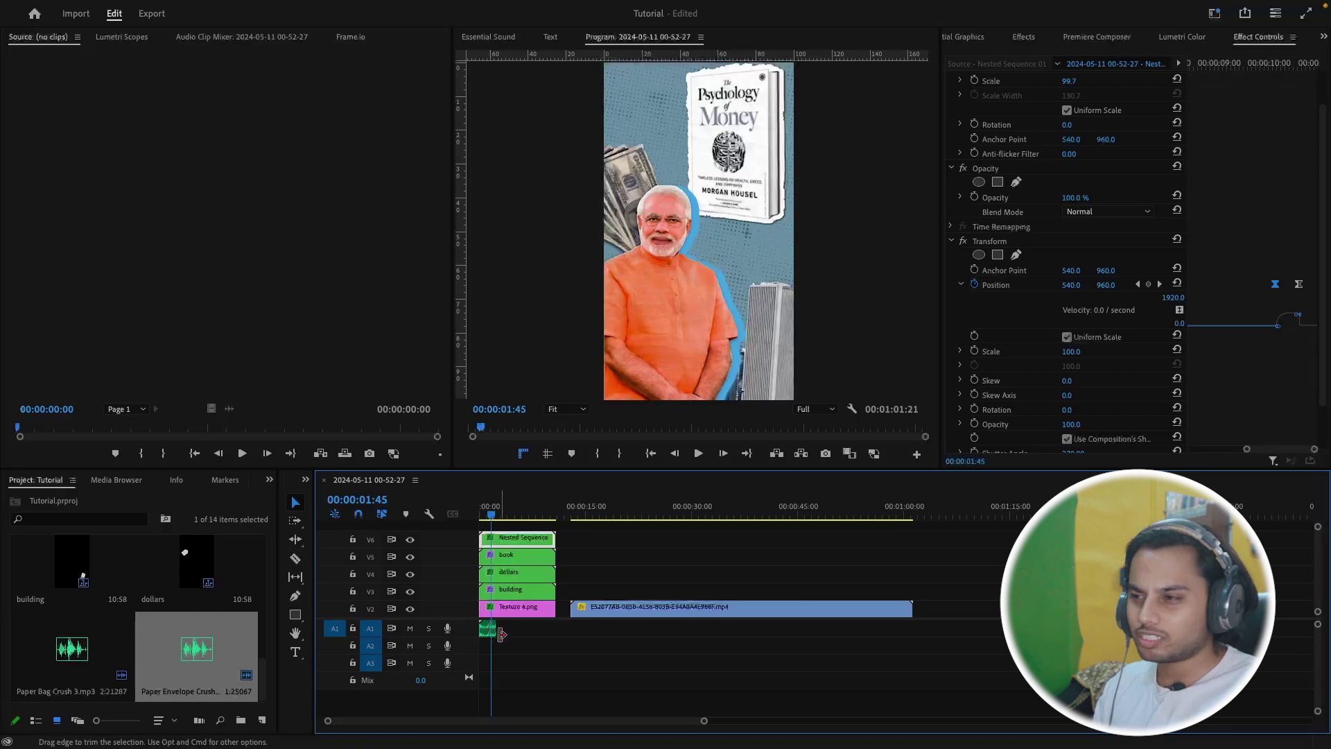
pyautogui.moveTo(499, 633); pyautogui.dragTo(492, 634)
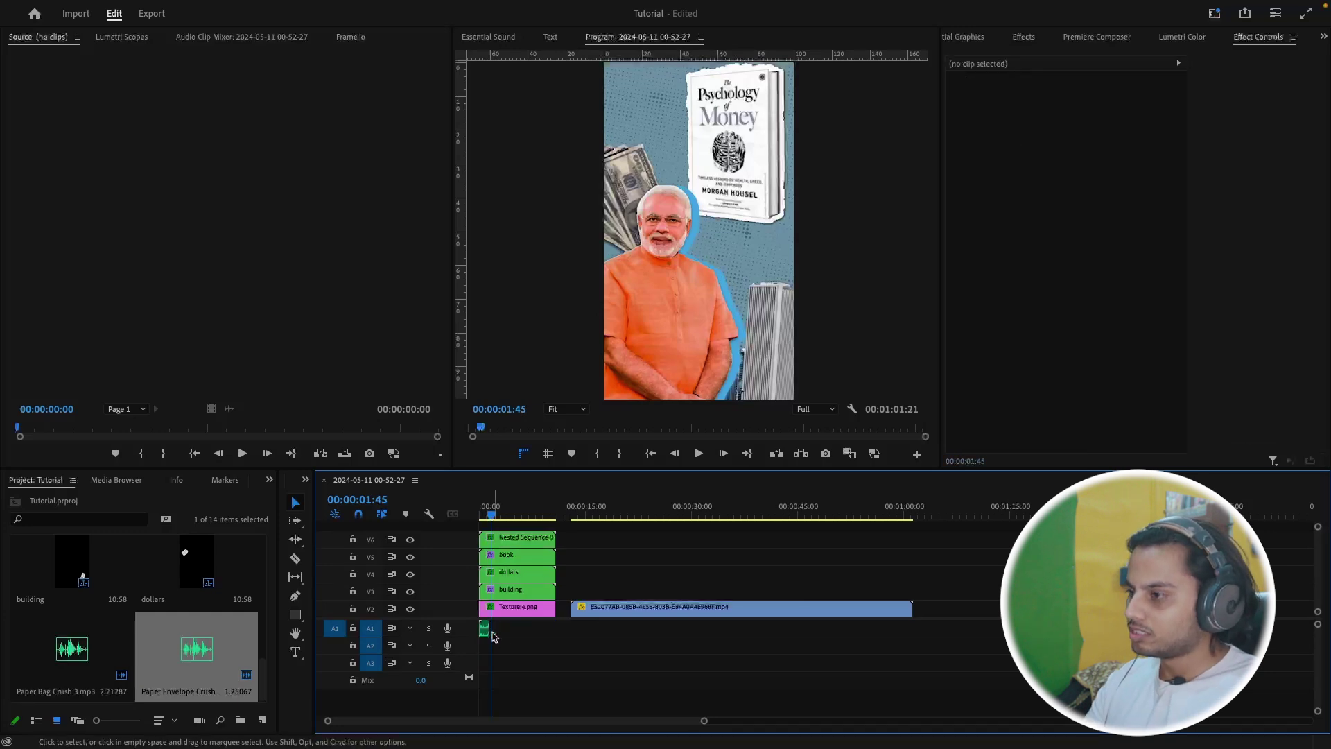
pyautogui.press('space')
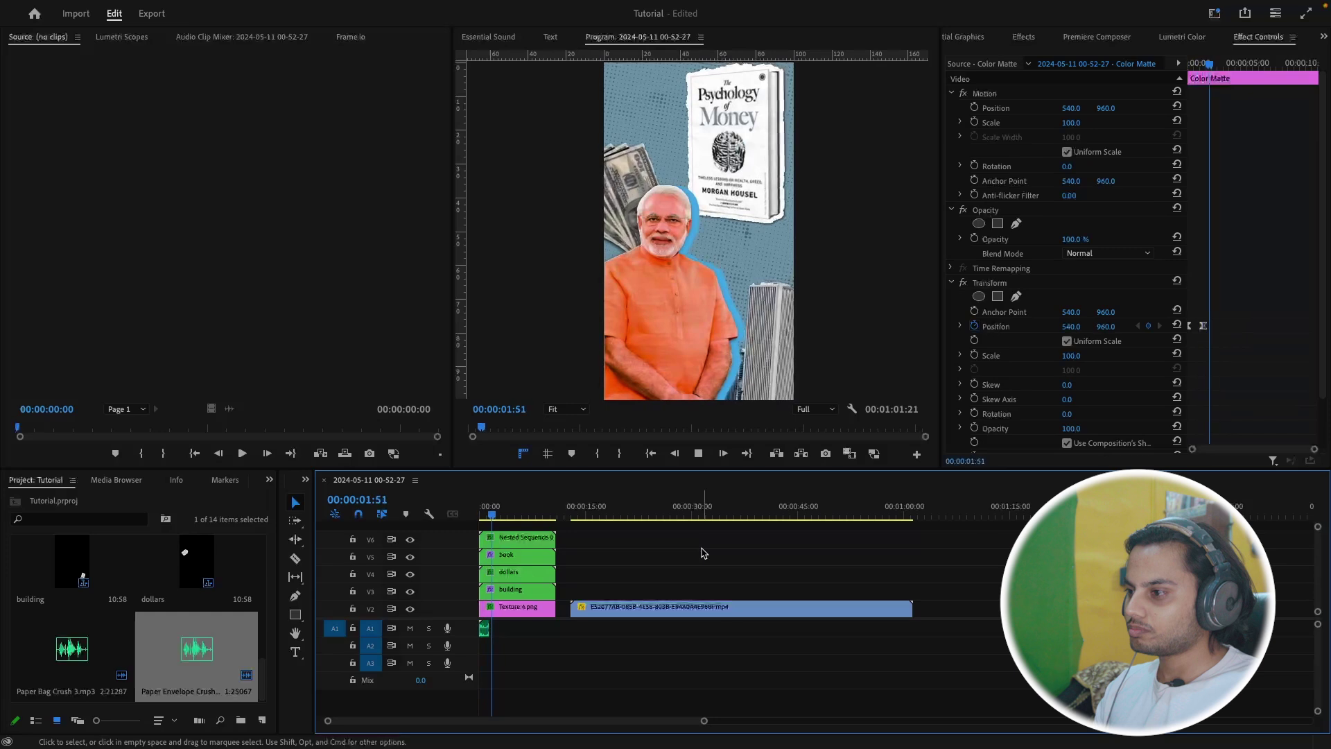
# Duplicate the Paper Envelope Crush 3.mp3 clip on A1 to the scene's exit near 00:00:09:53 and preview it
pyautogui.moveTo(547, 516)
pyautogui.mouseDown()
pyautogui.moveTo(535, 517)
pyautogui.moveTo(551, 524)
pyautogui.mouseUp()
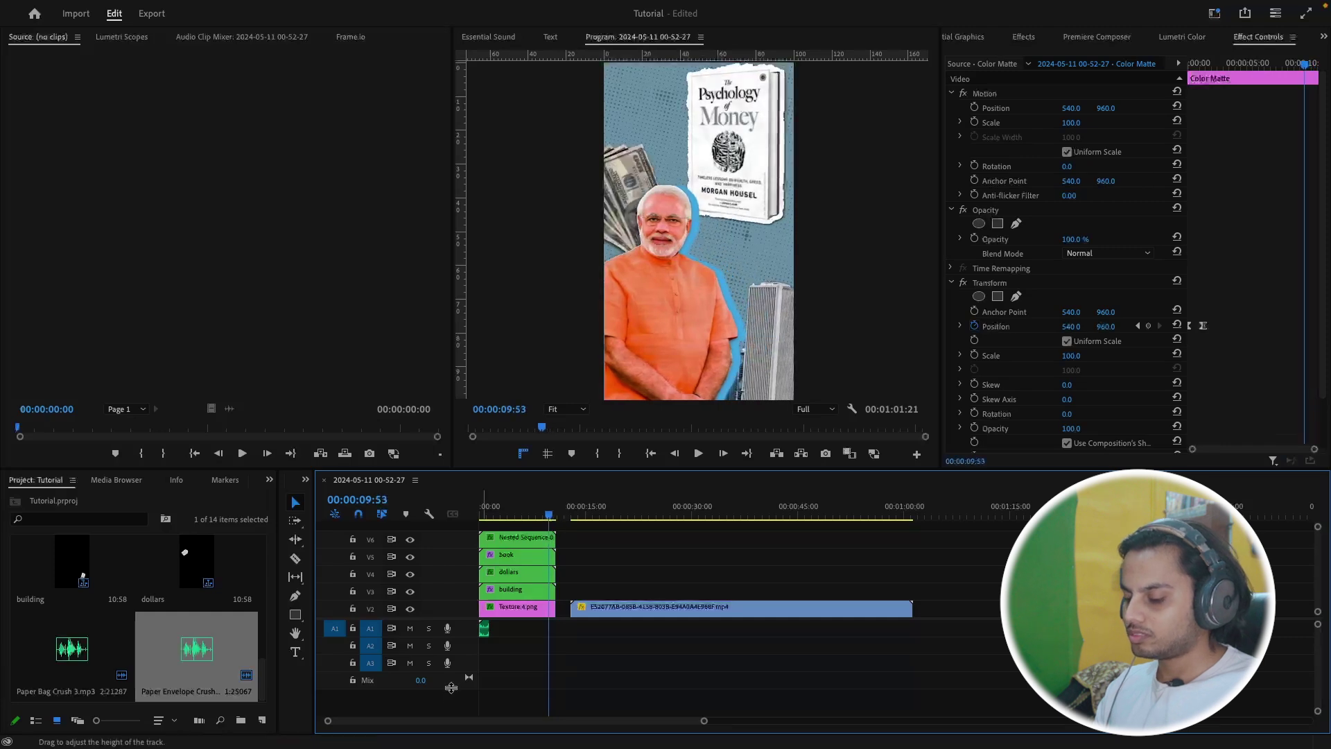
pyautogui.moveTo(483, 629); pyautogui.dragTo(559, 631)
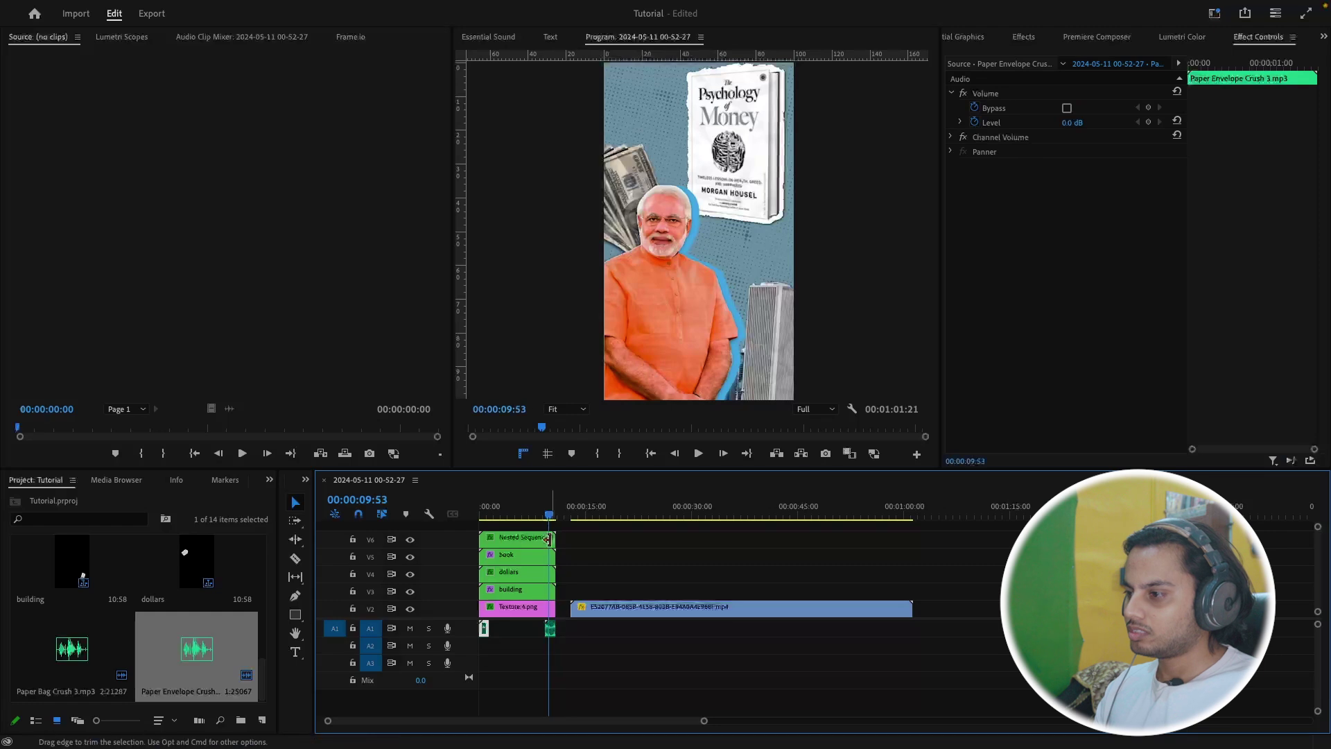
pyautogui.click(550, 516)
pyautogui.press('space')
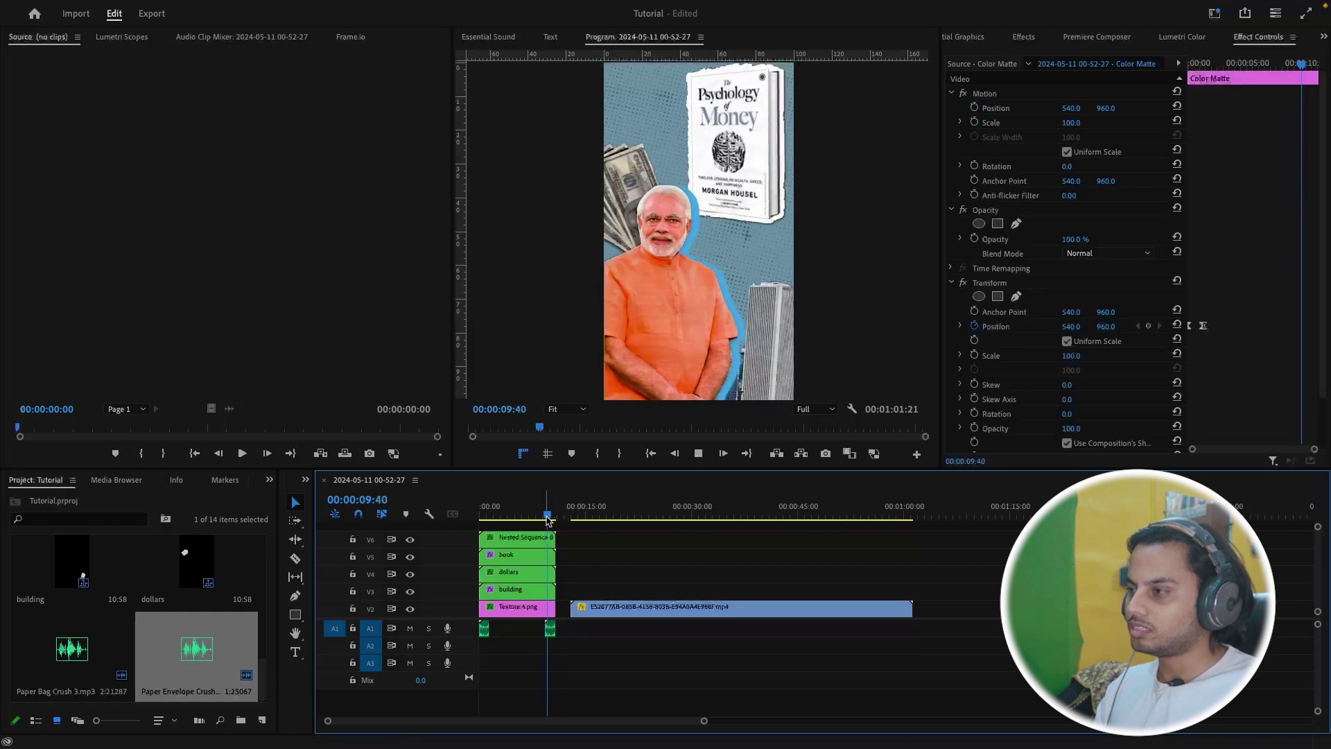
pyautogui.press('space')
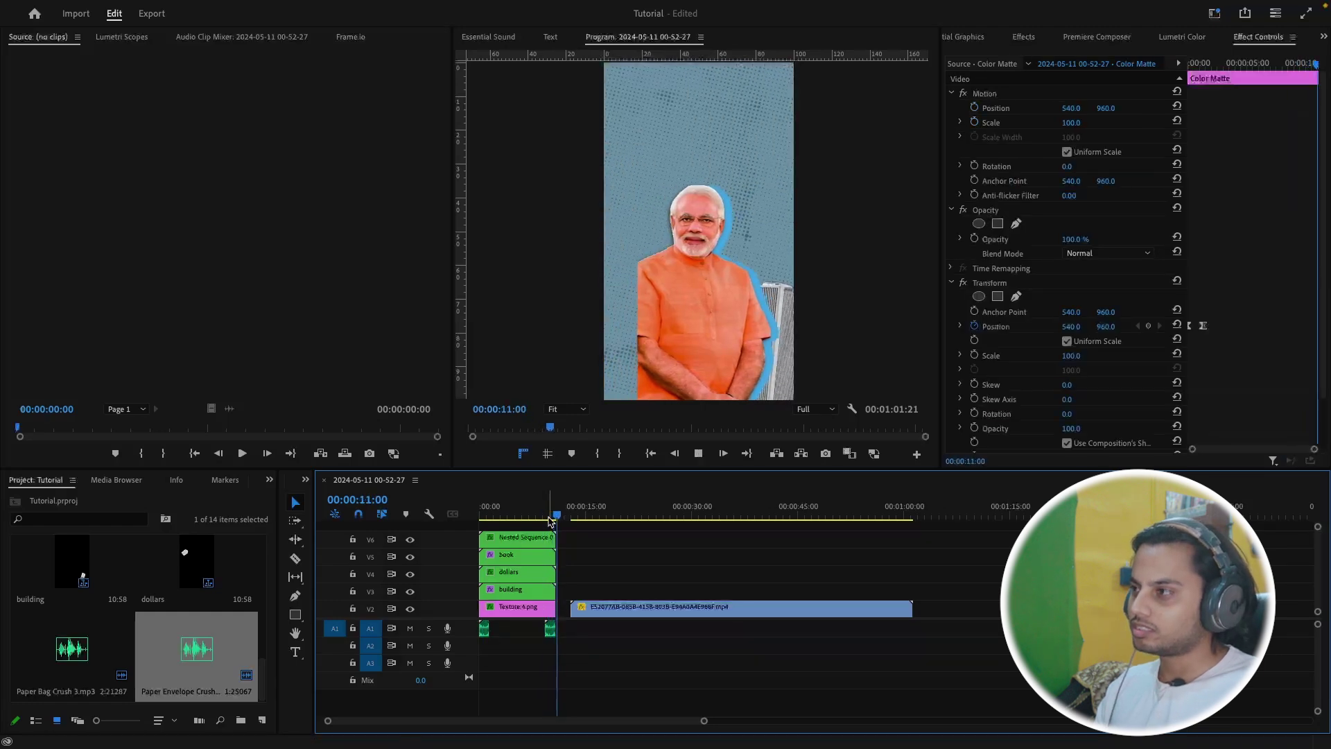
pyautogui.moveTo(549, 517); pyautogui.dragTo(506, 517)
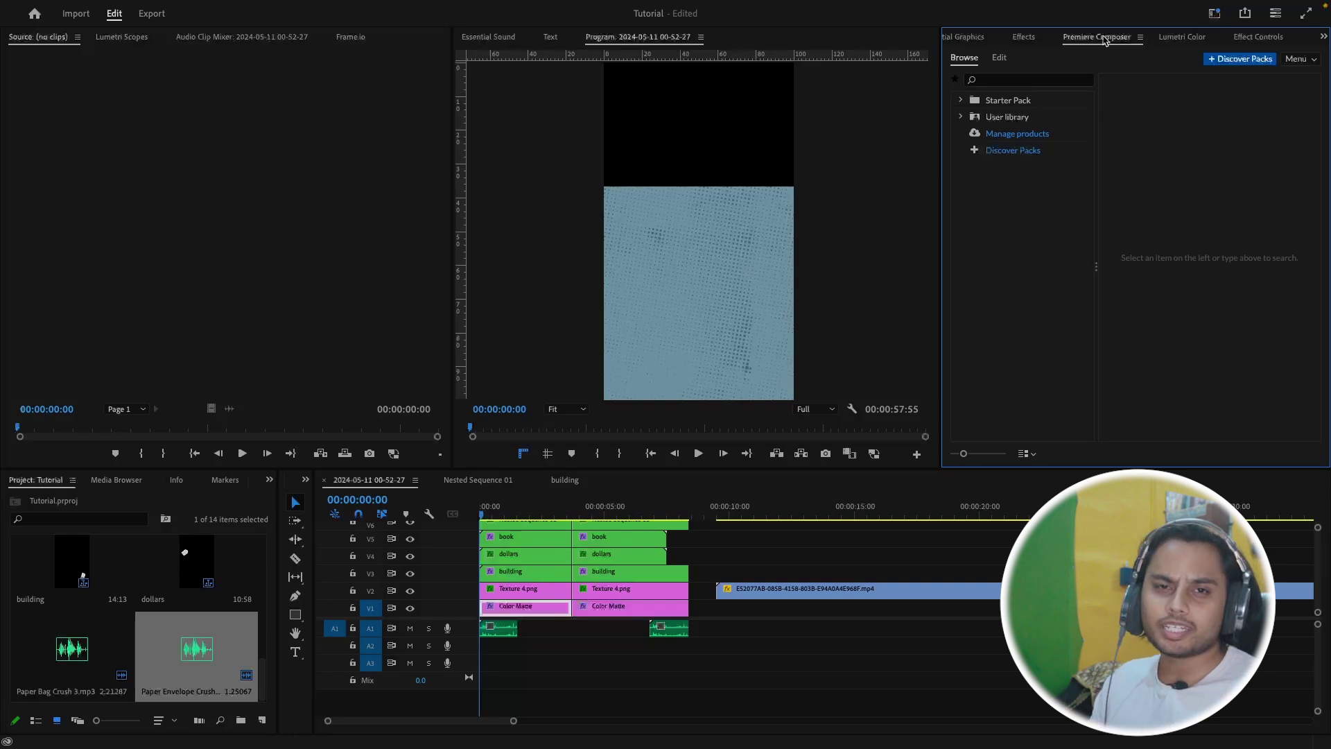
# Search Premiere Composer for "trans" and try a Swoosh Transition sound under the opening slide-in
pyautogui.click(1015, 80)
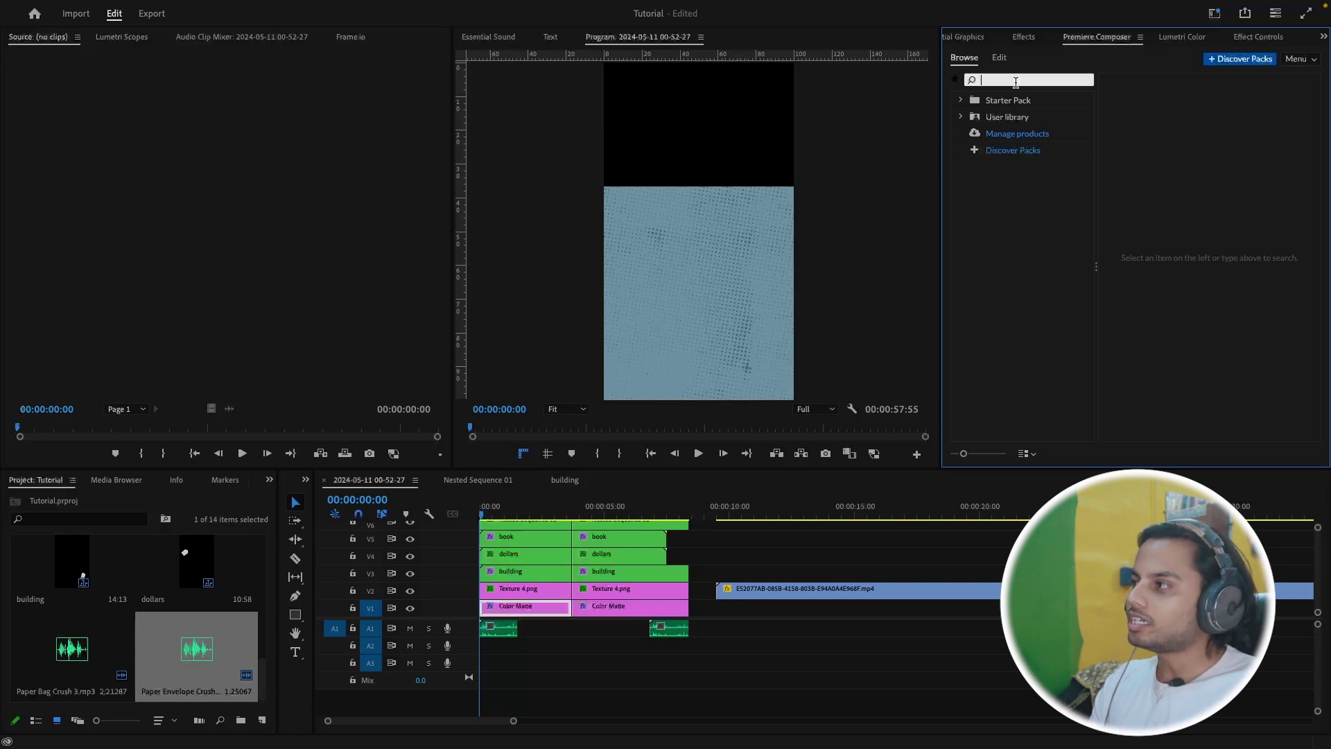
pyautogui.write('trans')
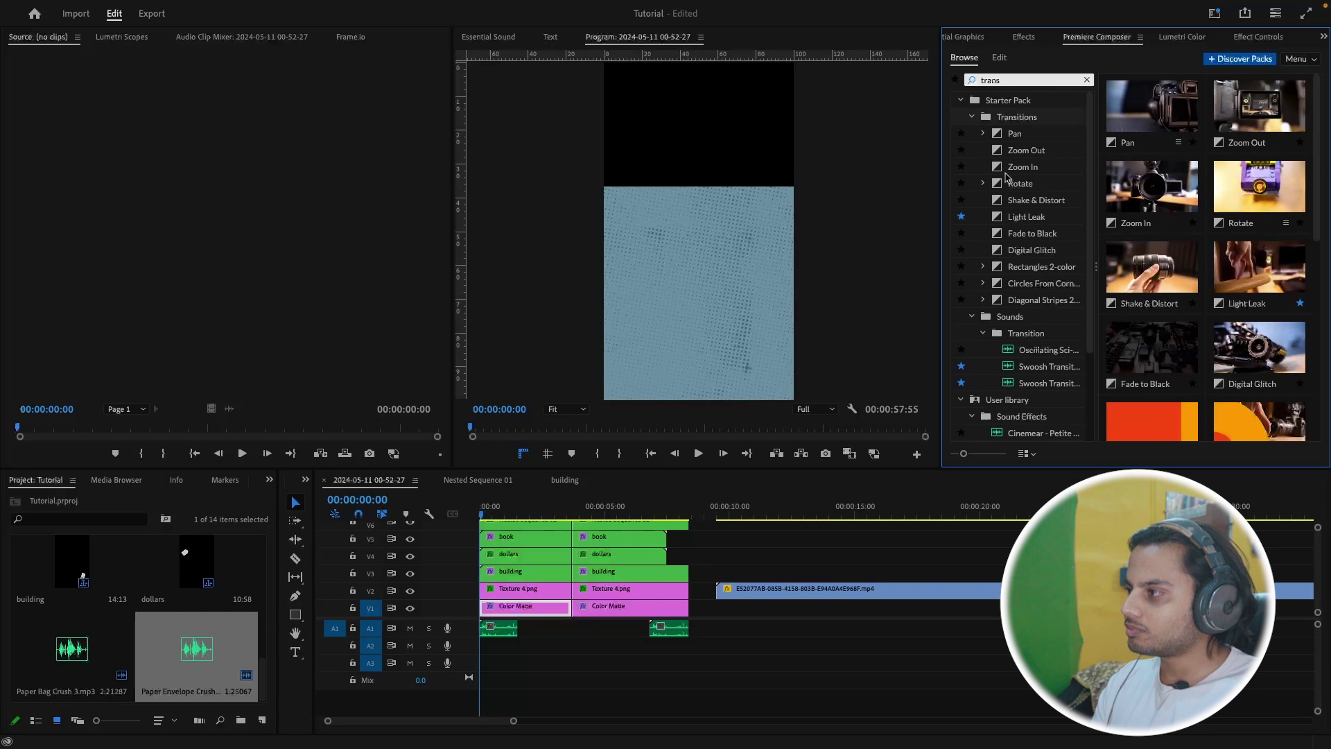
pyautogui.click(1052, 368)
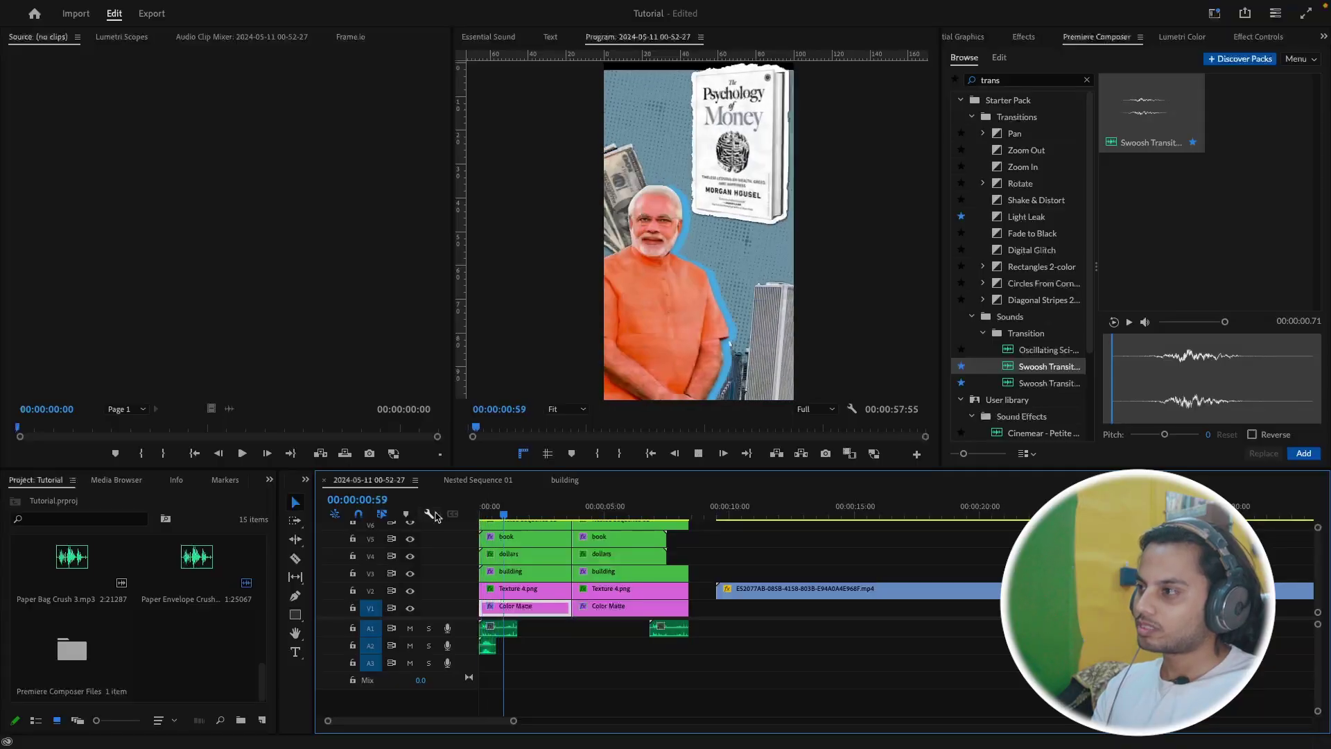
pyautogui.press('space')
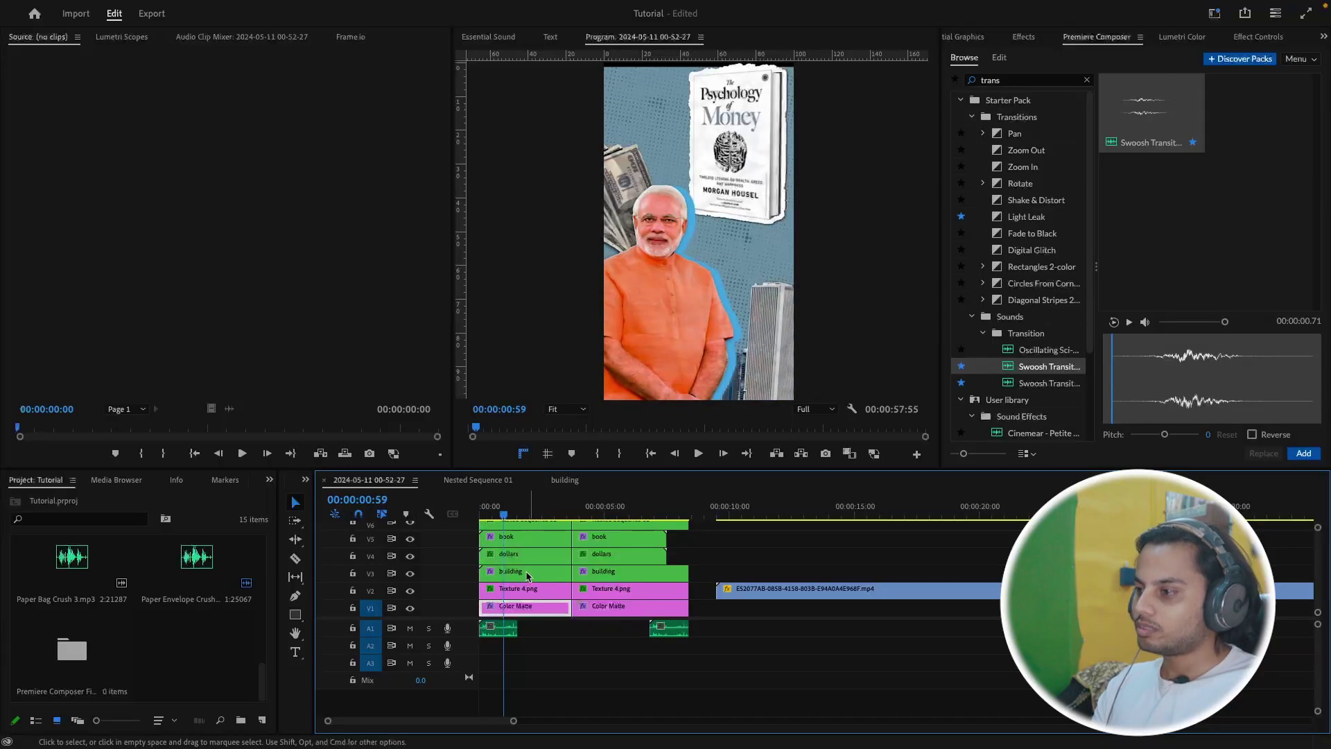
pyautogui.press('Home')
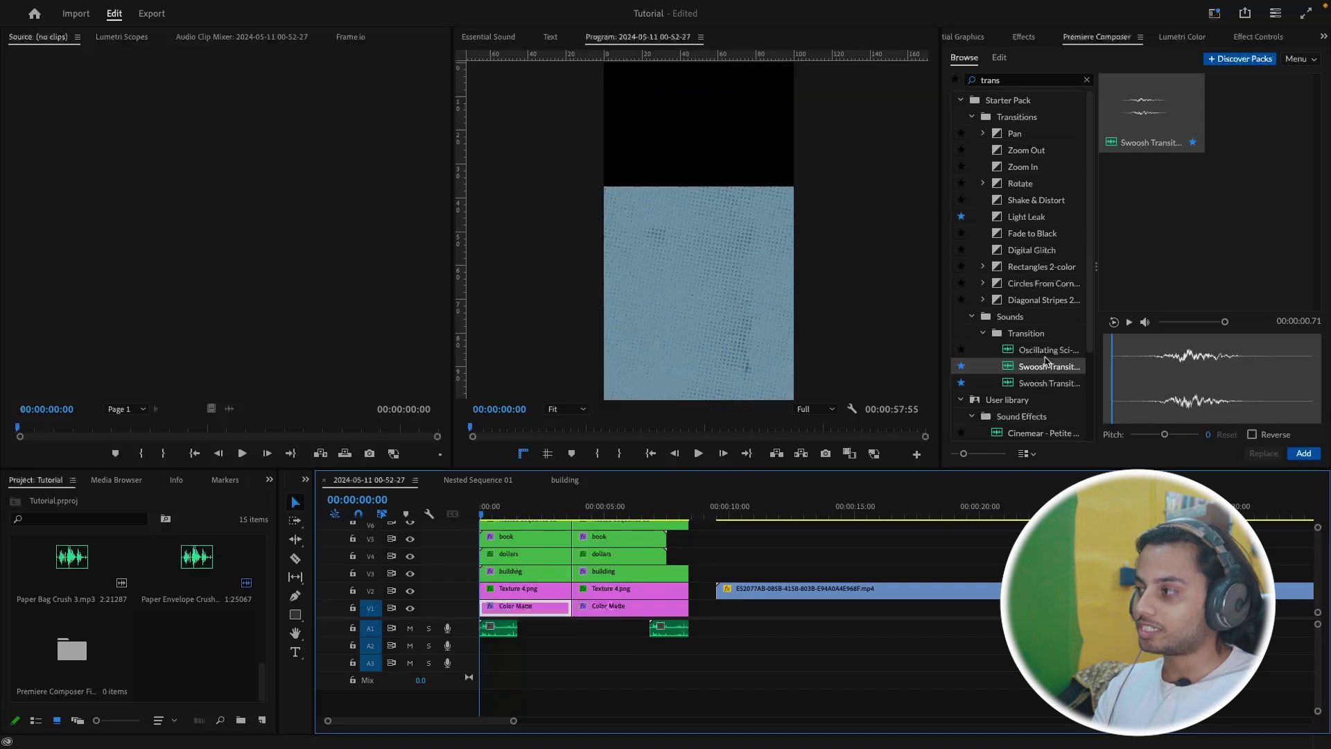
# Add the longer Swoosh Transition sound to audio track A2 at the sequence start and play through the scene
pyautogui.click(1048, 384)
pyautogui.click(1303, 454)
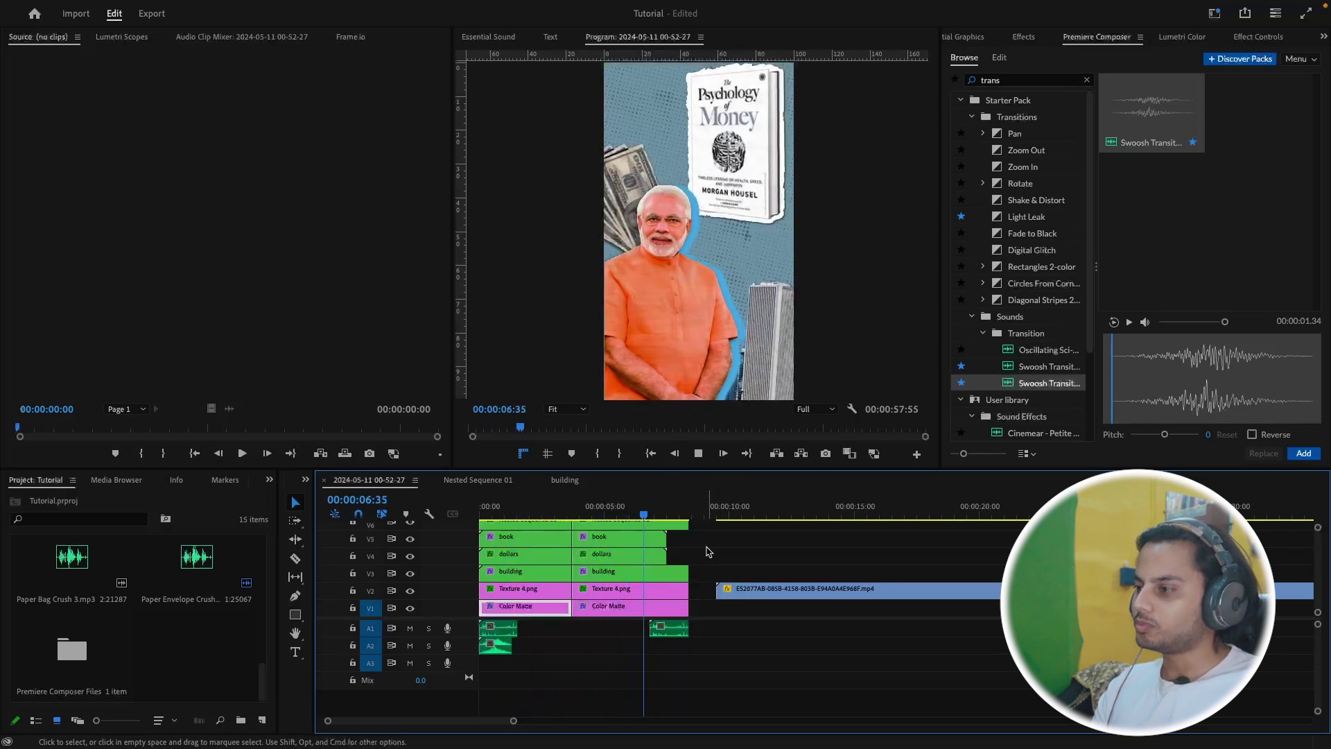
pyautogui.press('space')
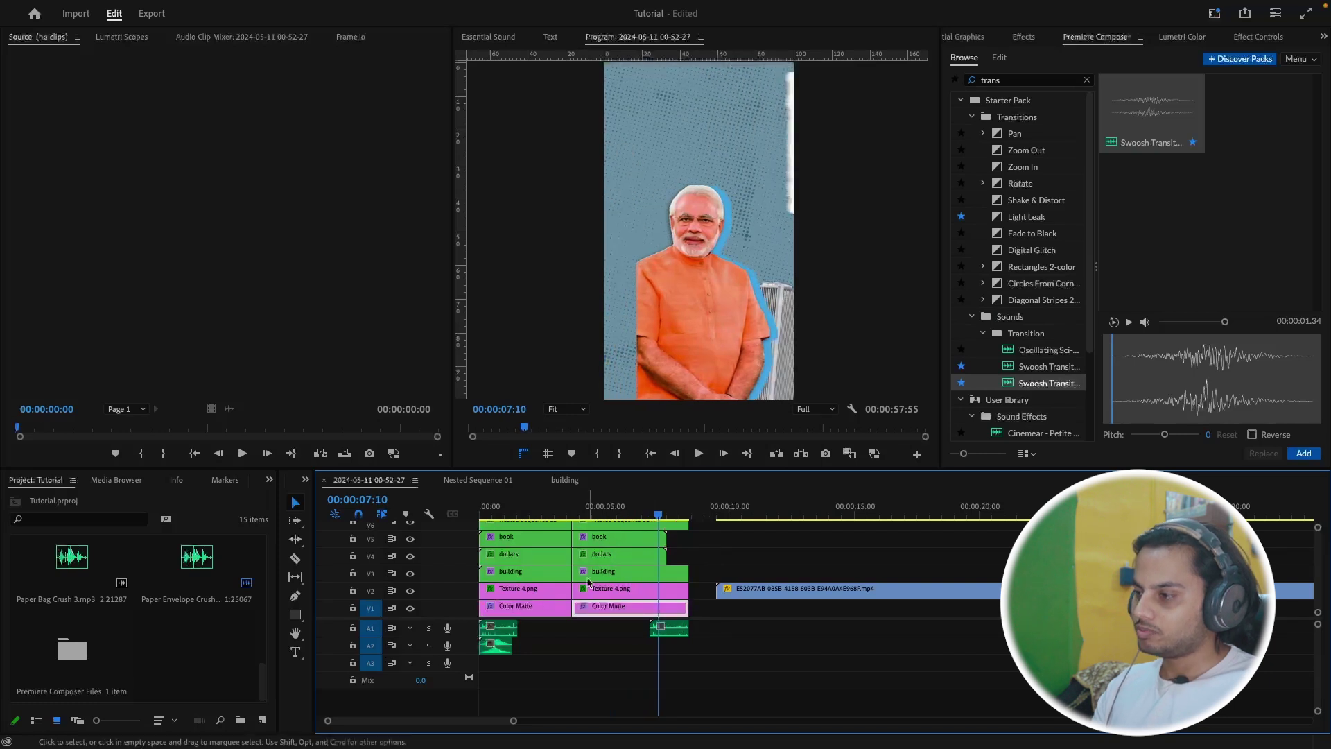
# Duplicate the swoosh clip on A2 under the layers' slide-out near the scene's end and preview it
pyautogui.moveTo(498, 646); pyautogui.dragTo(676, 652)
pyautogui.click(646, 511)
pyautogui.press('space')
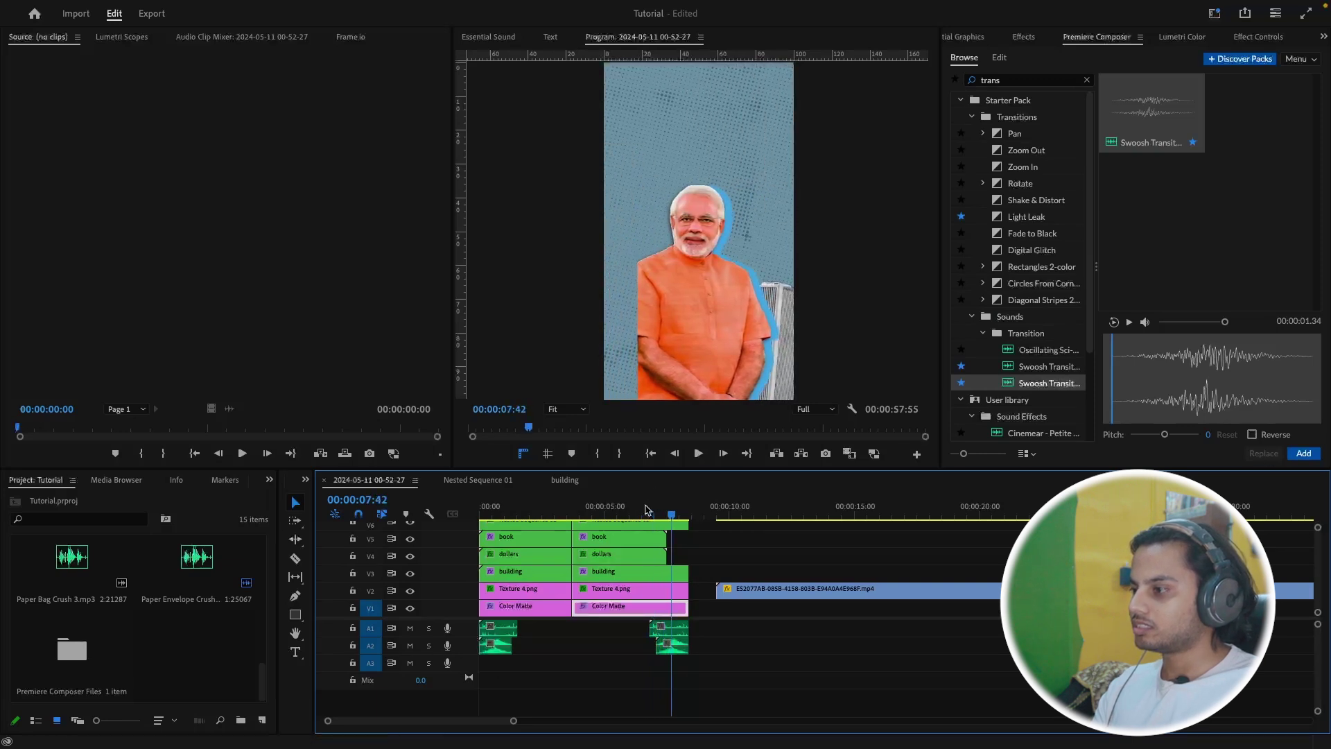
# Move the exit swoosh slightly earlier so it starts with the paper crush clip on A1, and preview the slide-out
pyautogui.moveTo(671, 652); pyautogui.dragTo(665, 651)
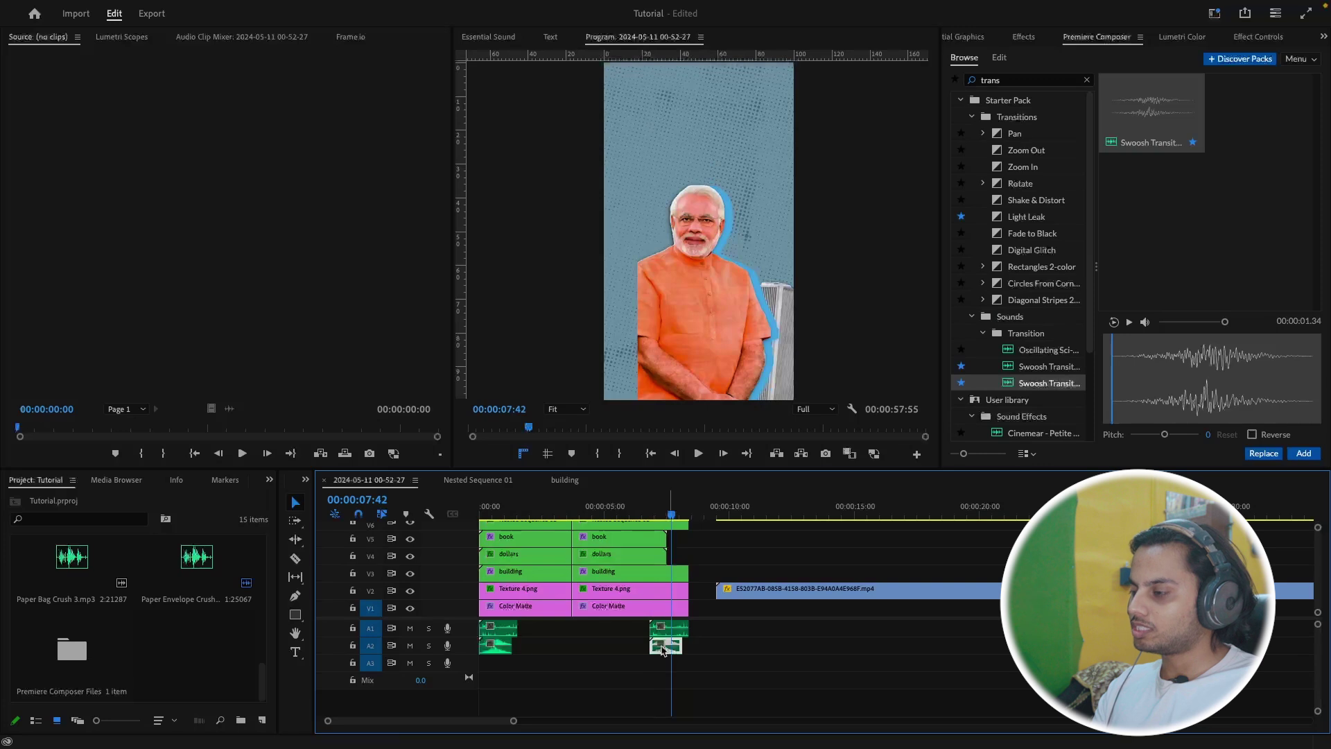
pyautogui.click(646, 516)
pyautogui.press('space')
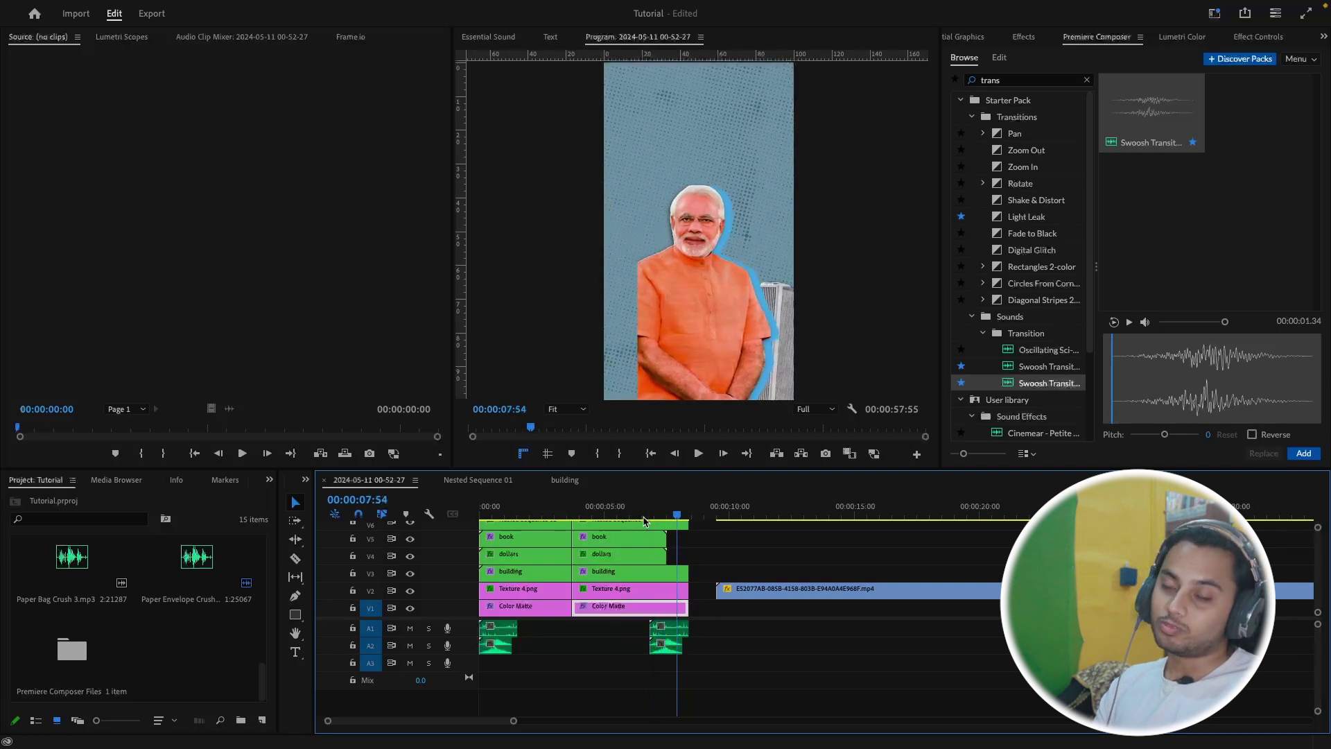
pyautogui.click(646, 512)
pyautogui.press('space')
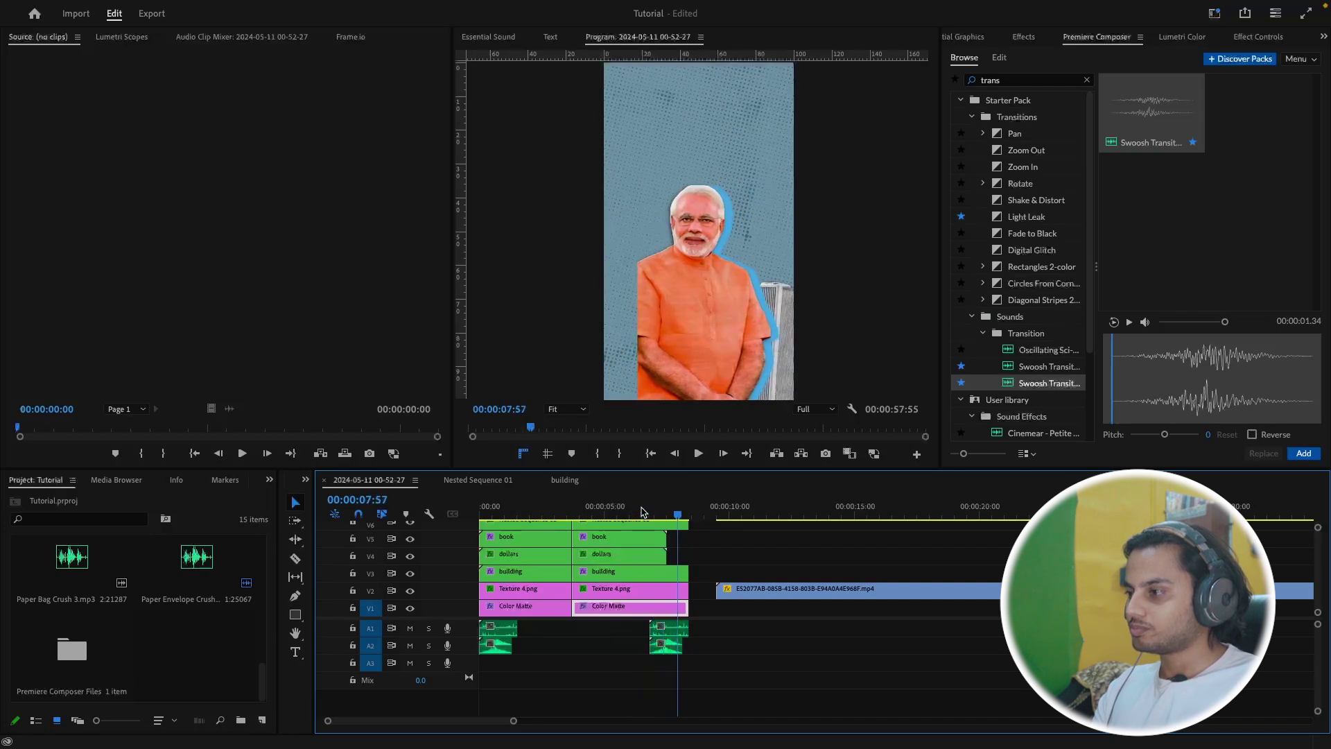
# Fit the whole sequence in the timeline and play the collage scene from the start with all its sounds
pyautogui.press('\\')
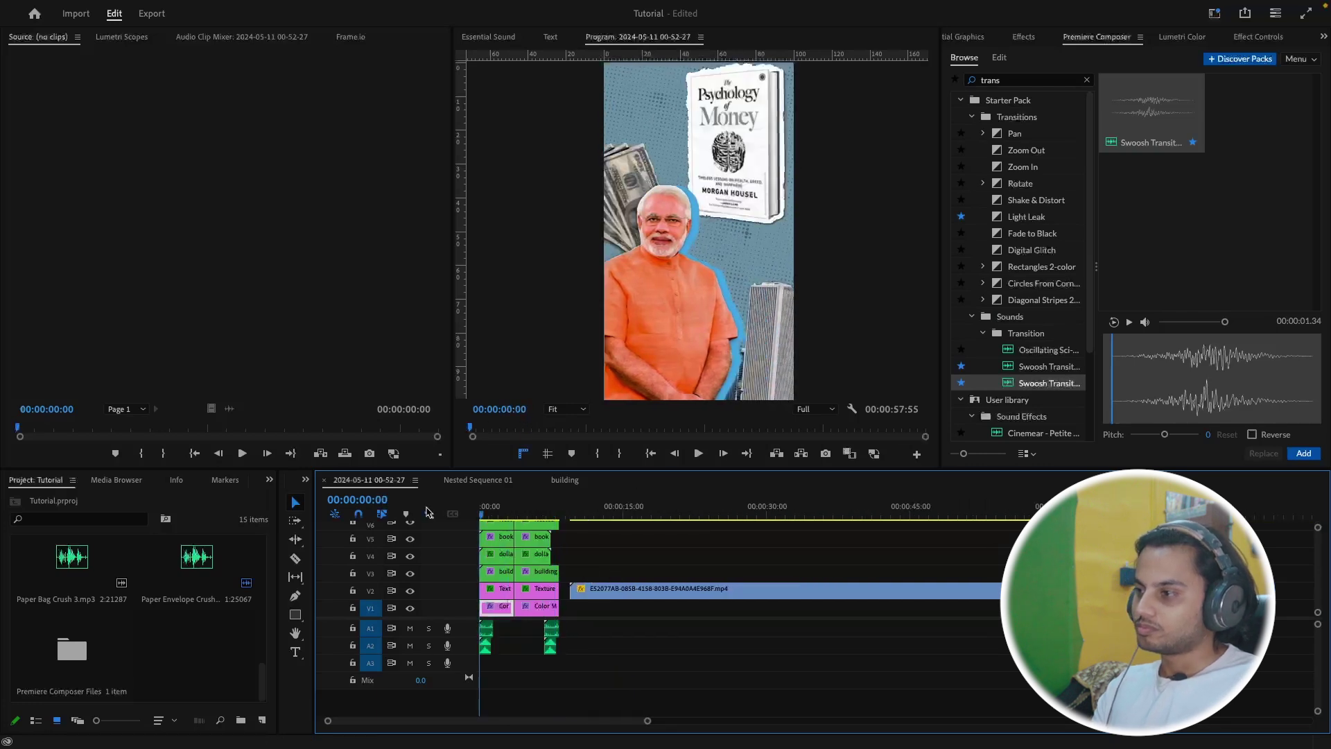
pyautogui.press('Home')
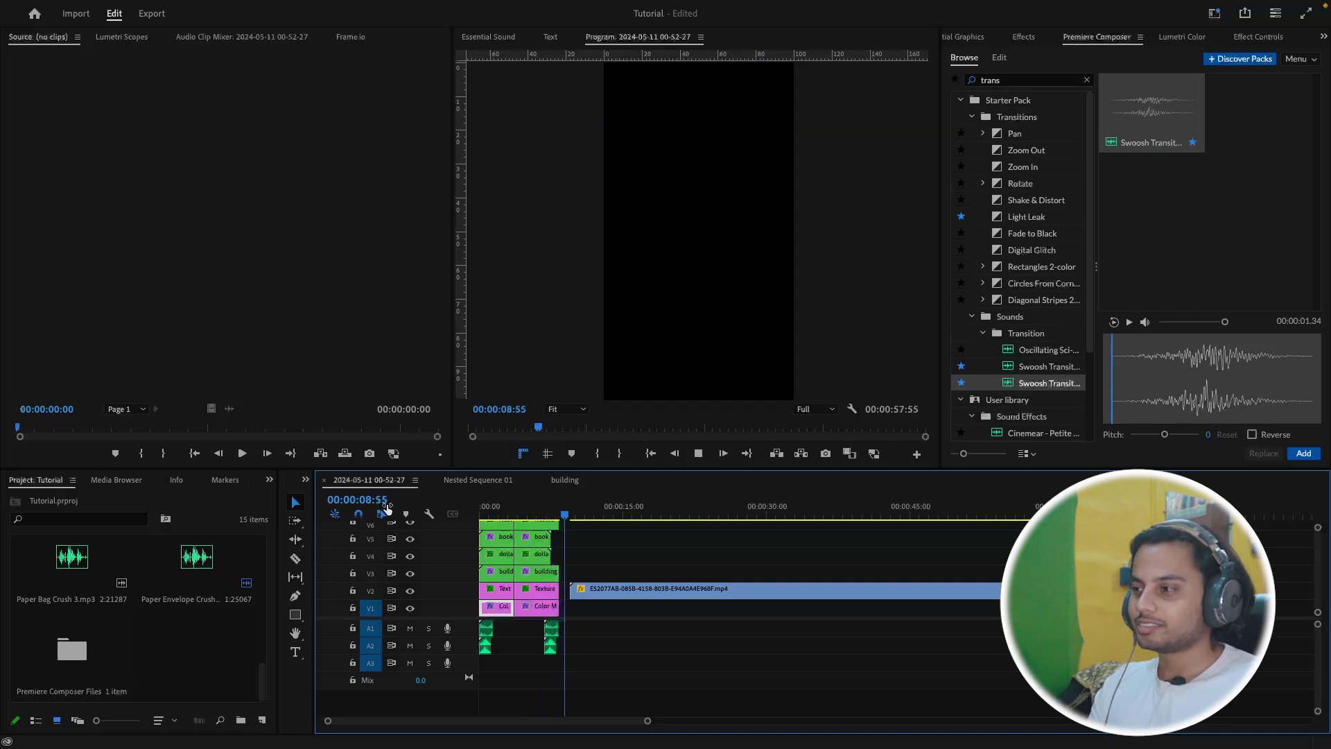
pyautogui.press('Home')
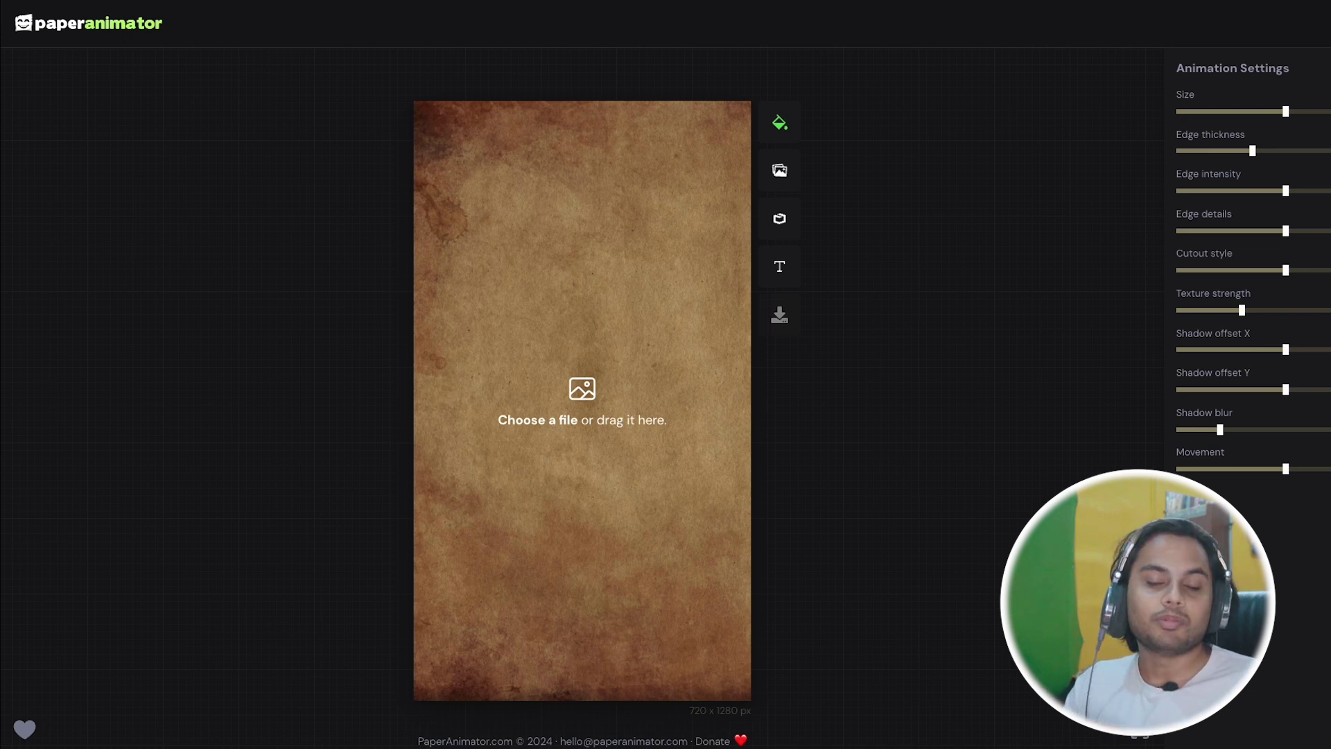
# In PaperAnimator, load the bulldozer image, select the bulldozer to remove its background, and use it as a paper cutout
pyautogui.moveTo(703, 624); pyautogui.dragTo(713, 428)
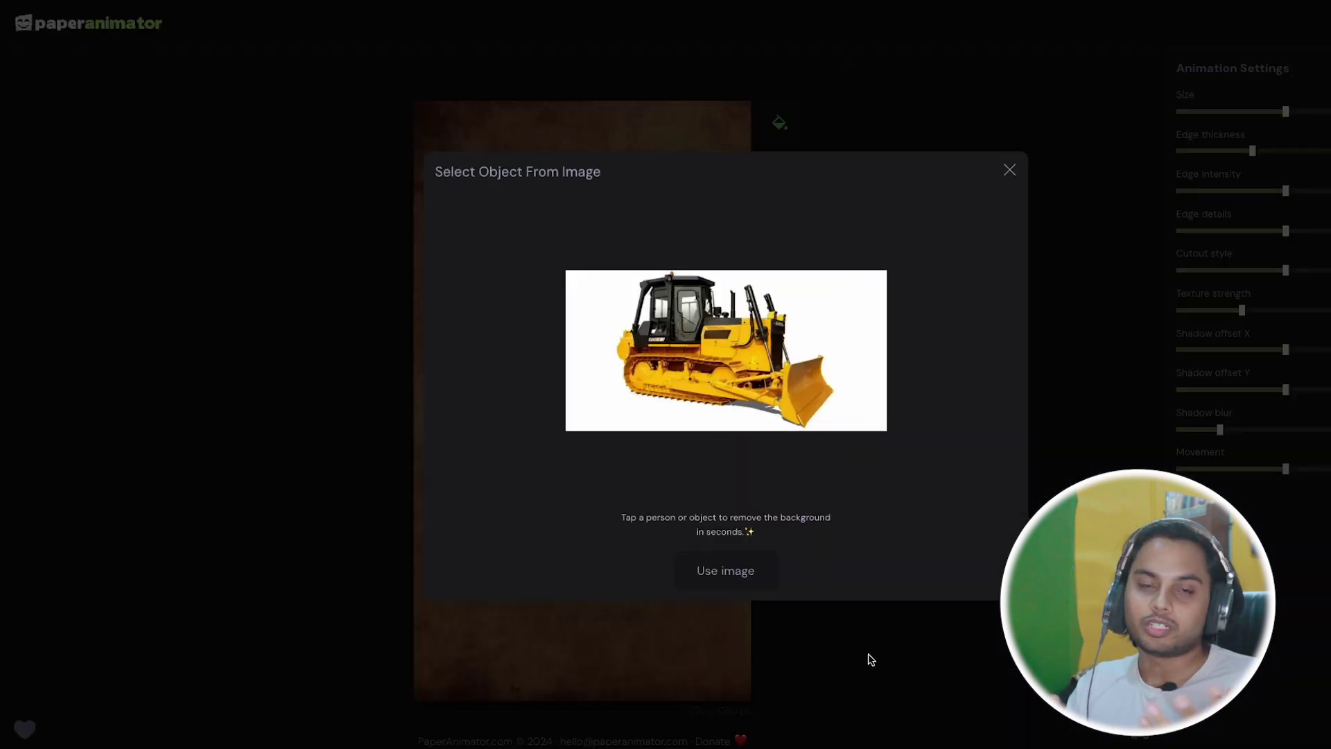
pyautogui.click(726, 309)
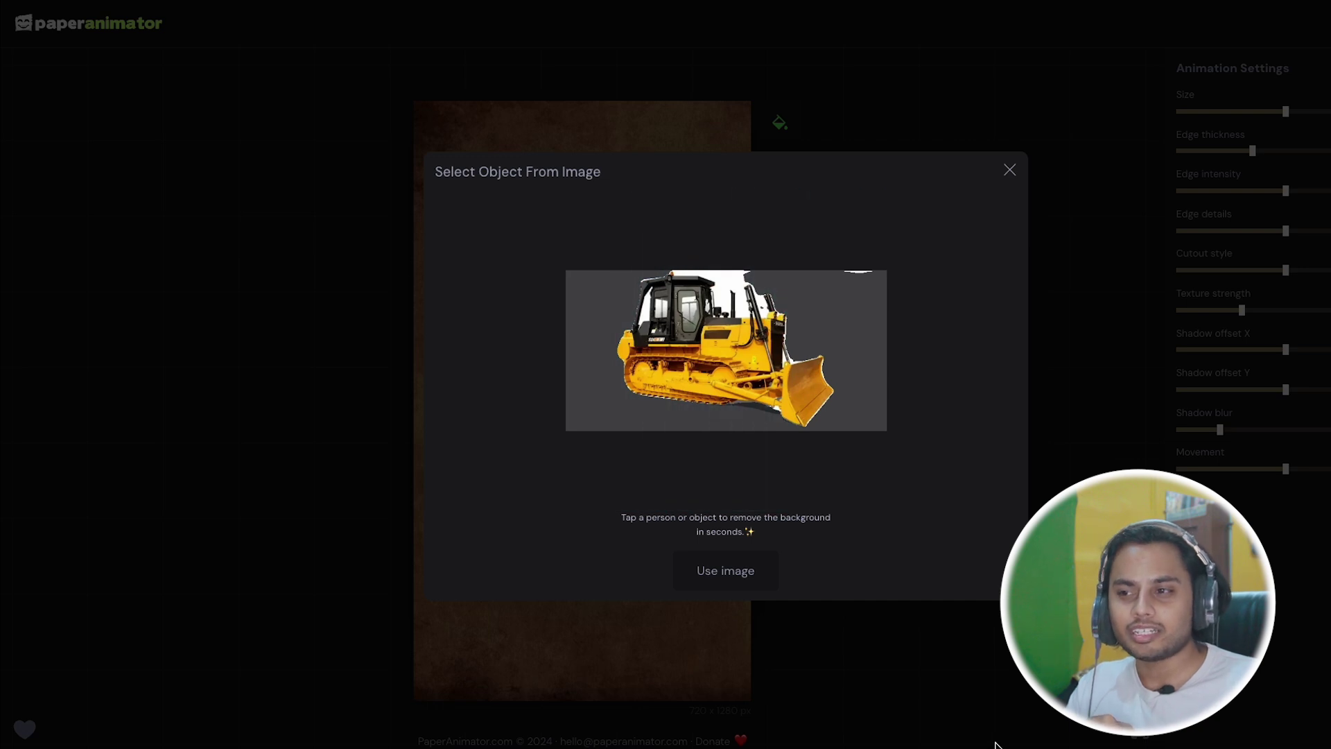
pyautogui.click(734, 575)
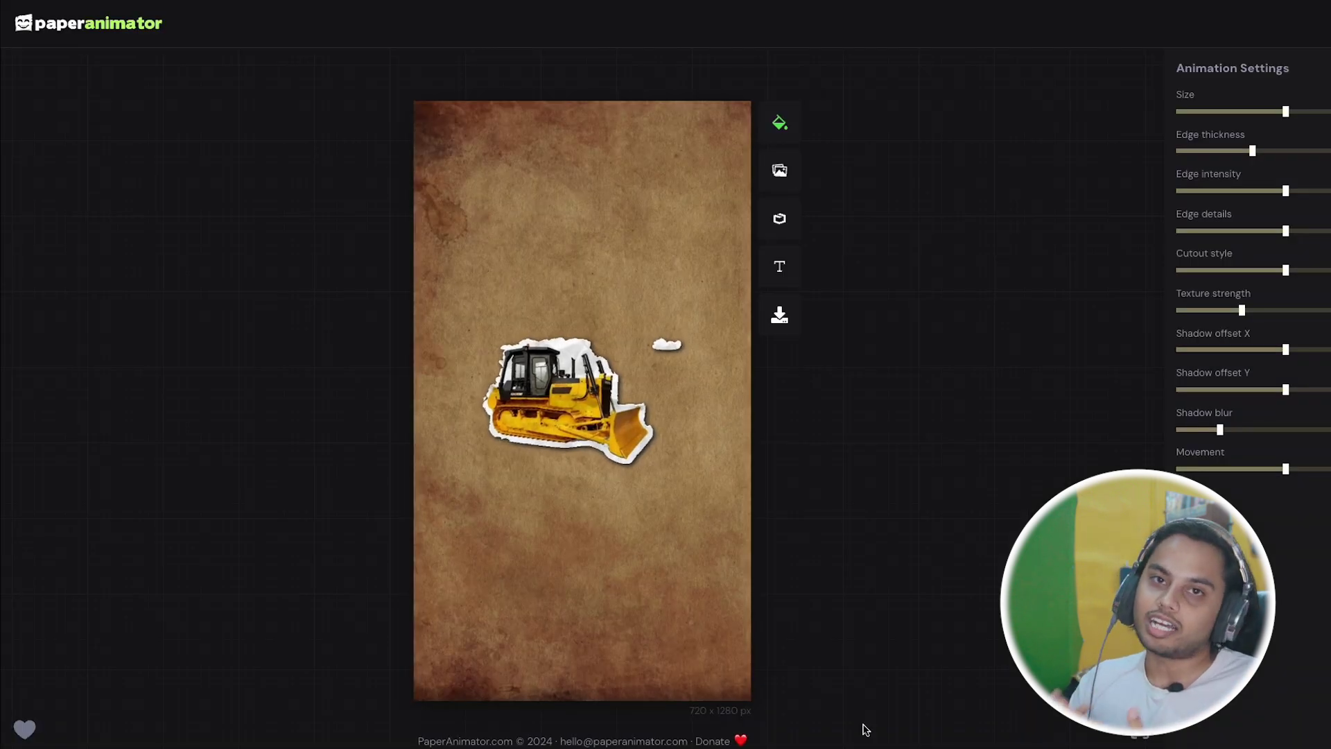
# Review the MP4 video and transparent PNG export options, and try the cutout's size and Paper Unfold settings
pyautogui.click(779, 314)
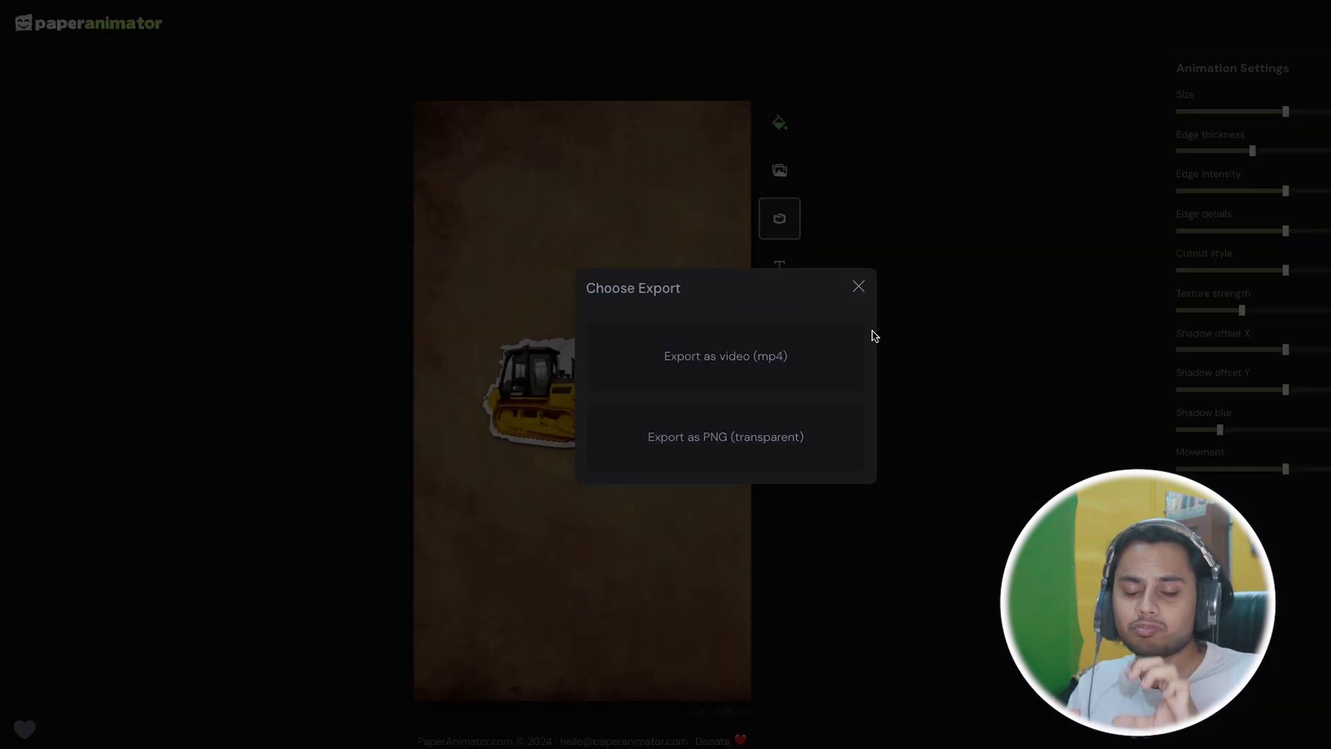
pyautogui.click(859, 287)
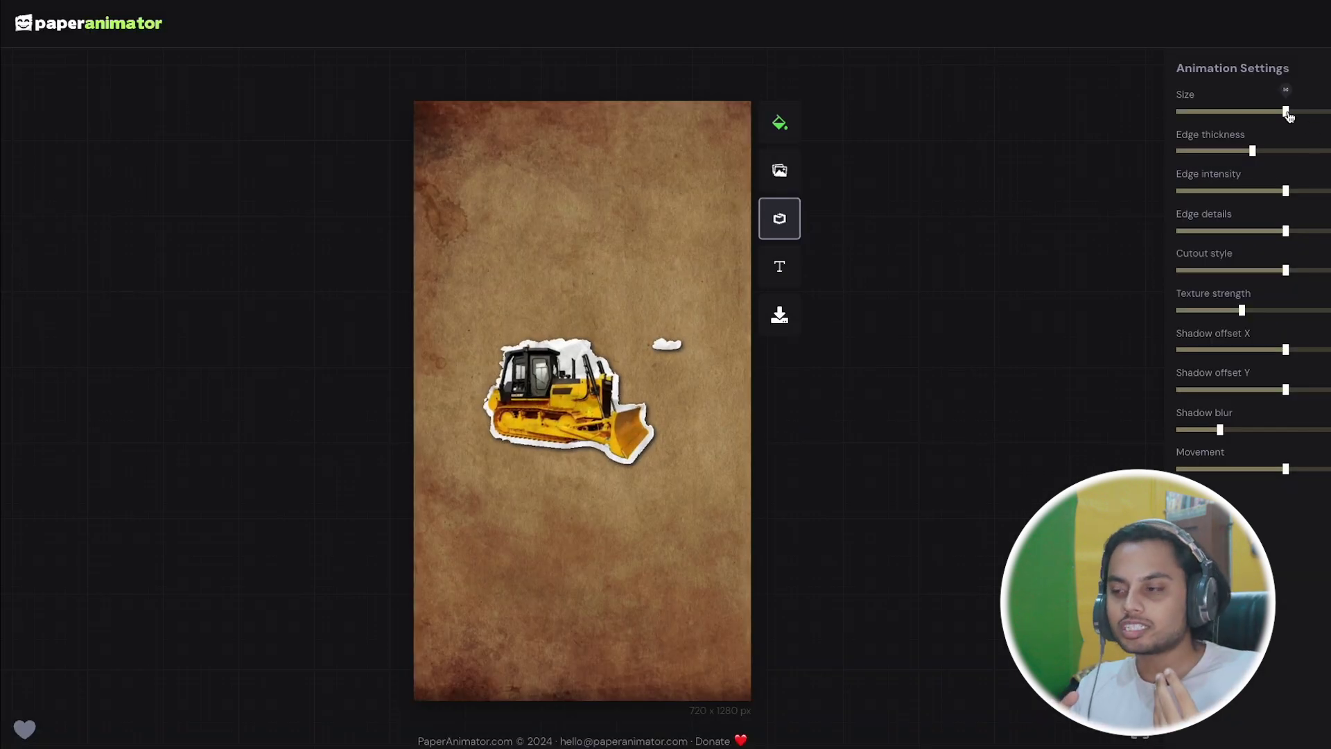
pyautogui.moveTo(1286, 111)
pyautogui.mouseDown()
pyautogui.moveTo(1268, 111)
pyautogui.moveTo(1328, 111)
pyautogui.moveTo(1265, 112)
pyautogui.mouseUp()
pyautogui.click(790, 221)
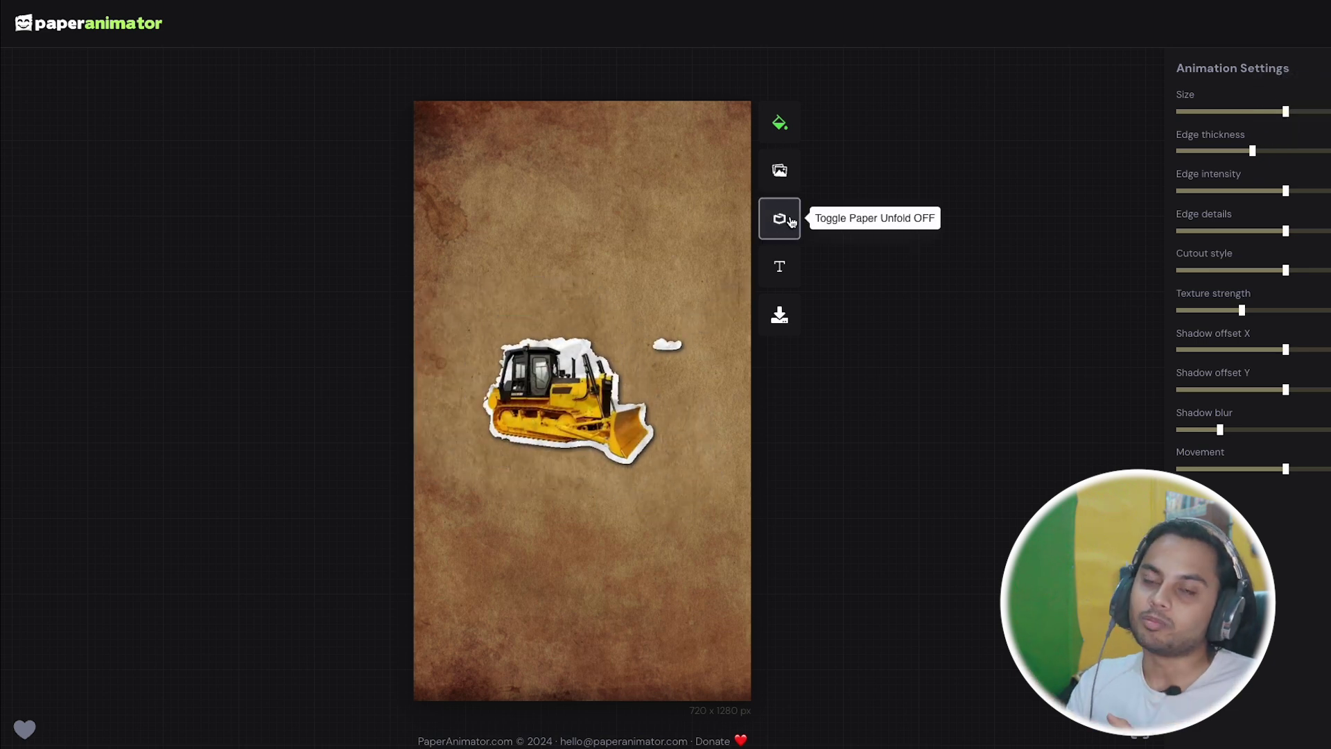
# Try the green screen background behind the bulldozer cutout, restore the paper texture, and dismiss the text generator
pyautogui.click(794, 127)
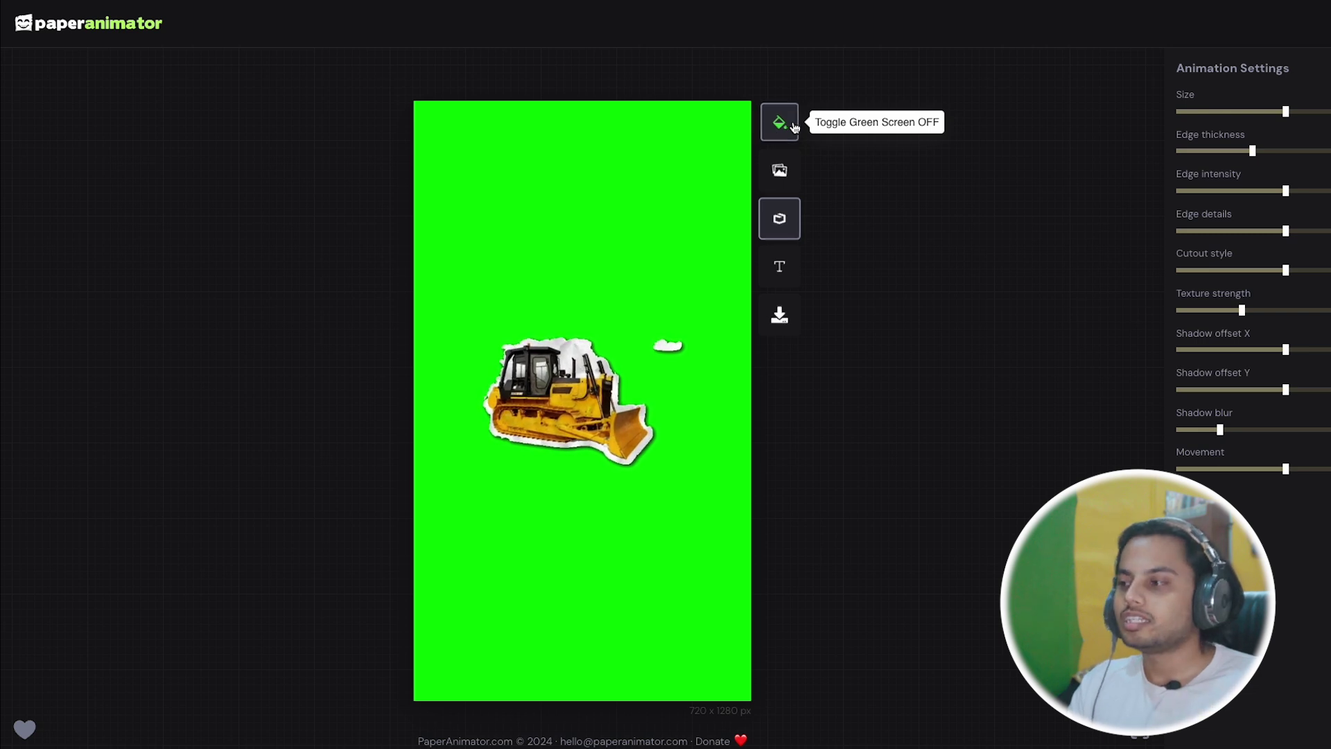
pyautogui.click(795, 127)
pyautogui.click(794, 127)
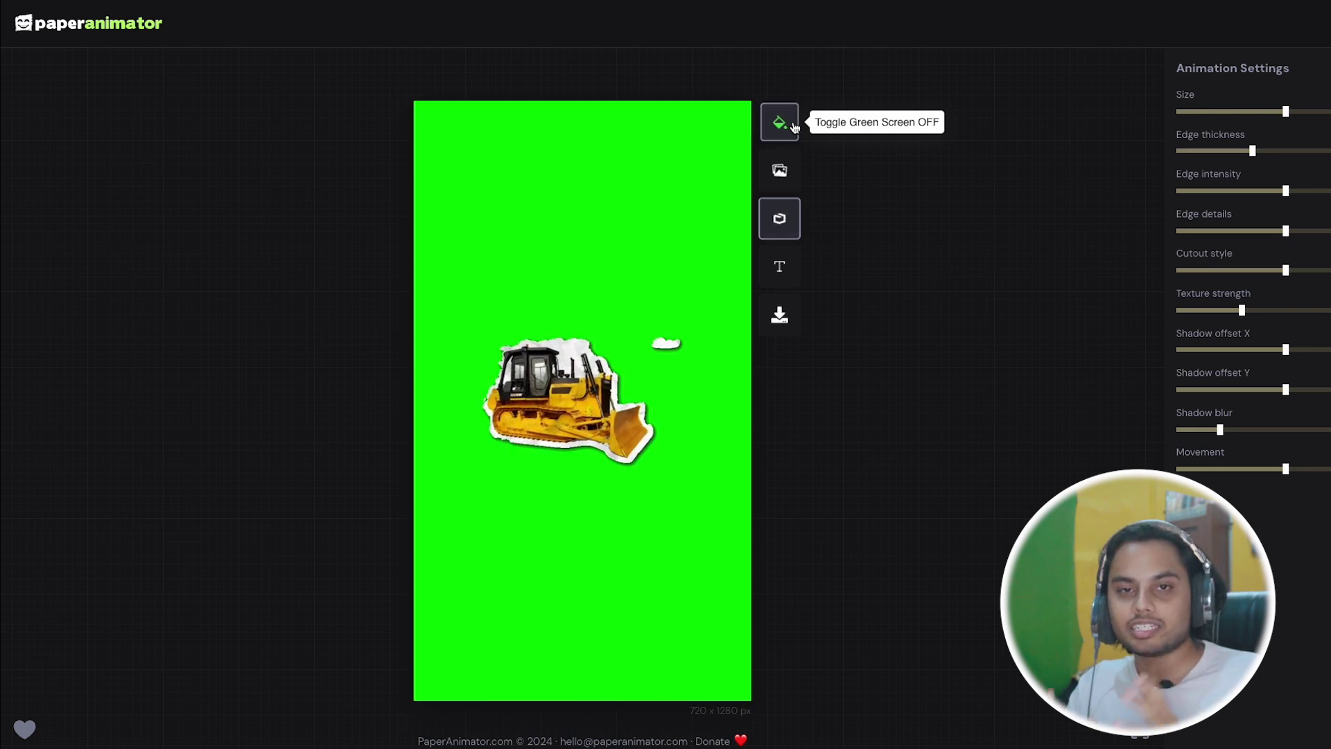
pyautogui.click(794, 127)
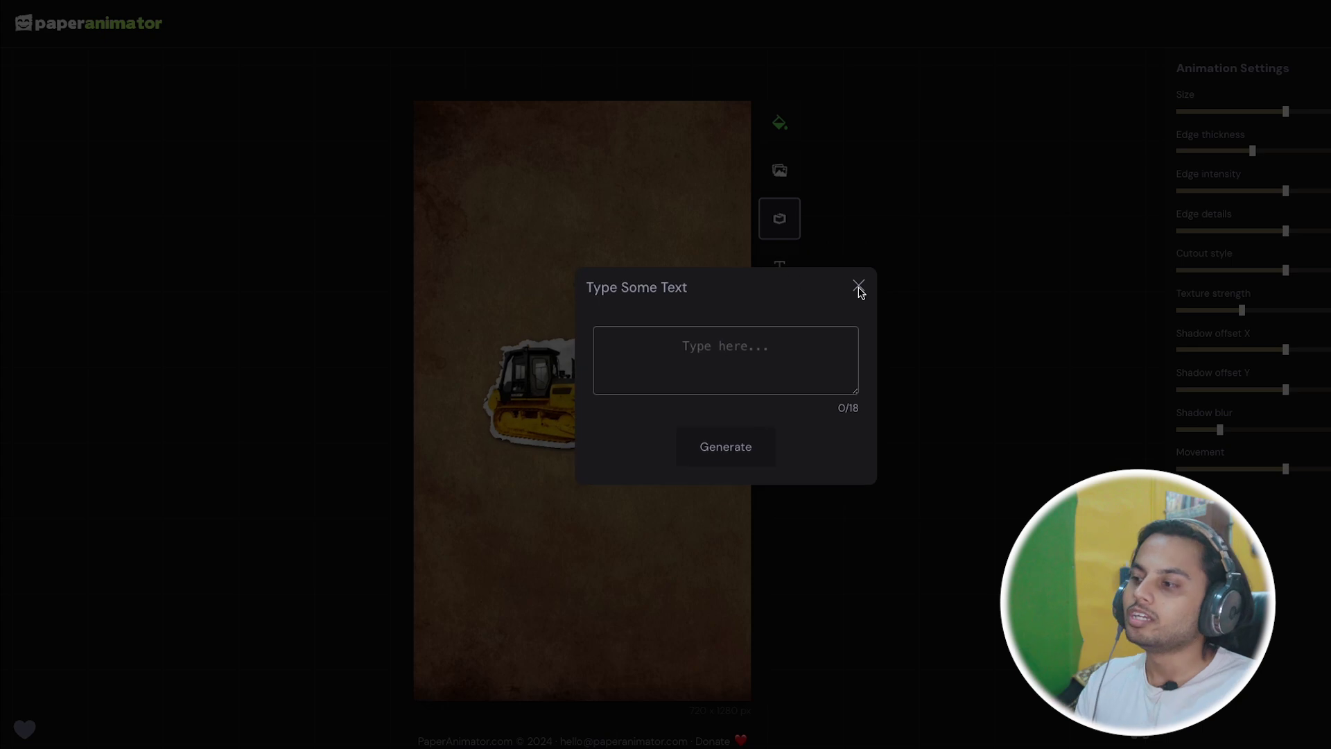
pyautogui.click(852, 288)
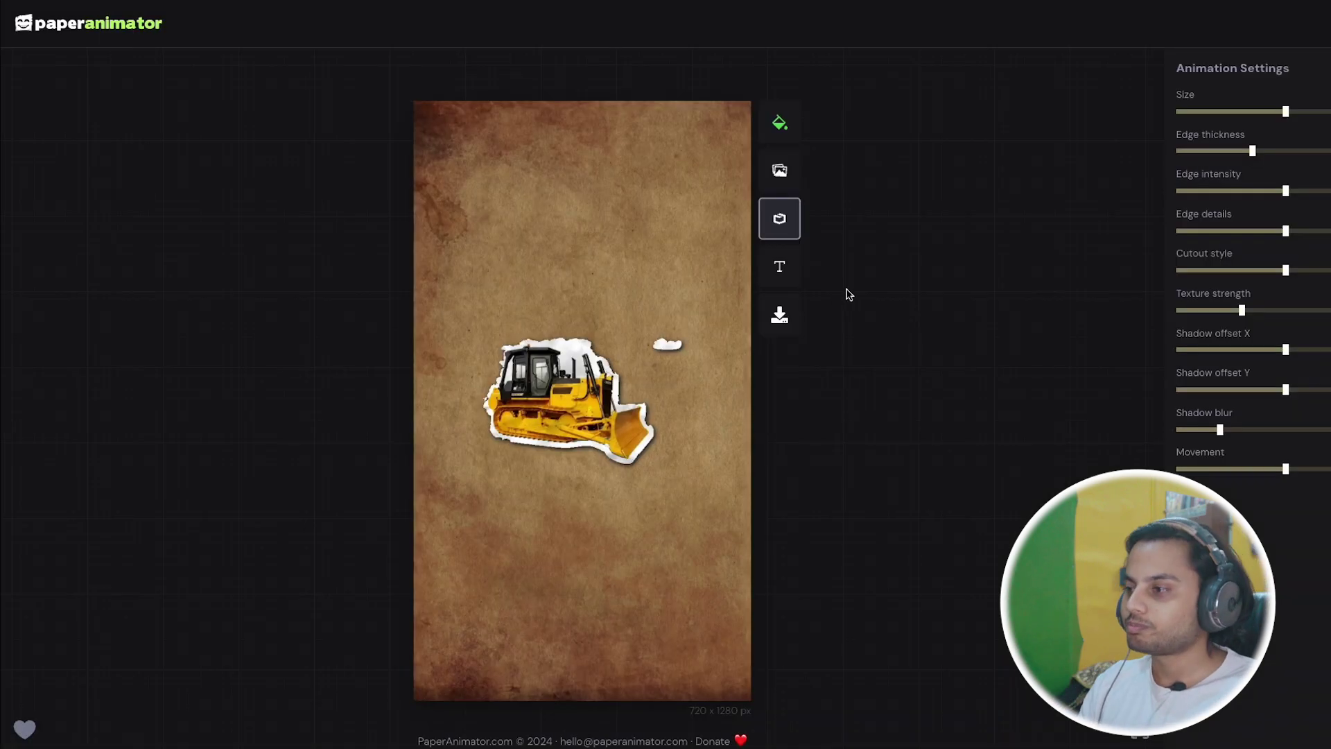